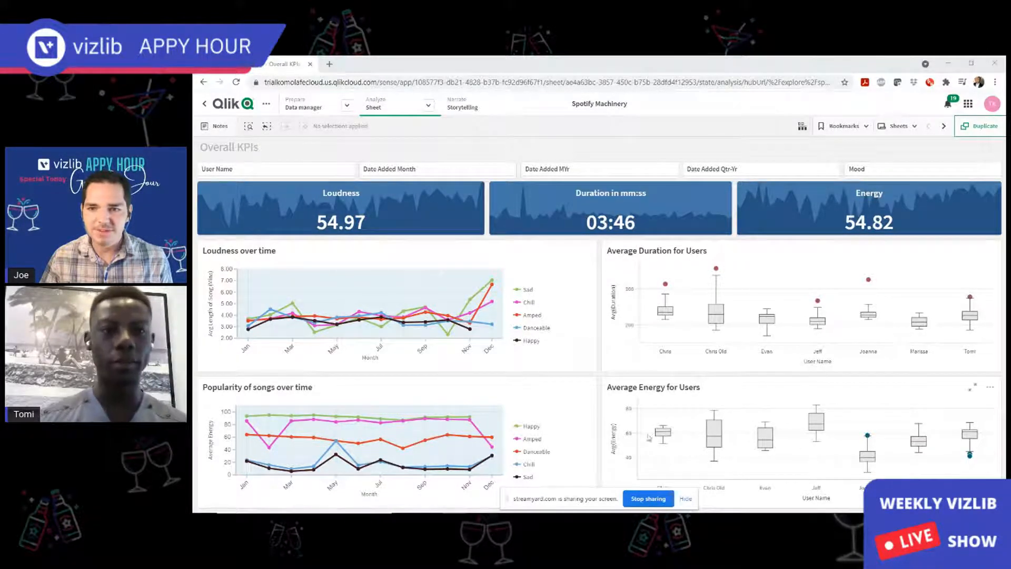
Open the Find my next favorite song sheet and briefly play the album in the embedded Spotify player.
mouse_move(403, 317)
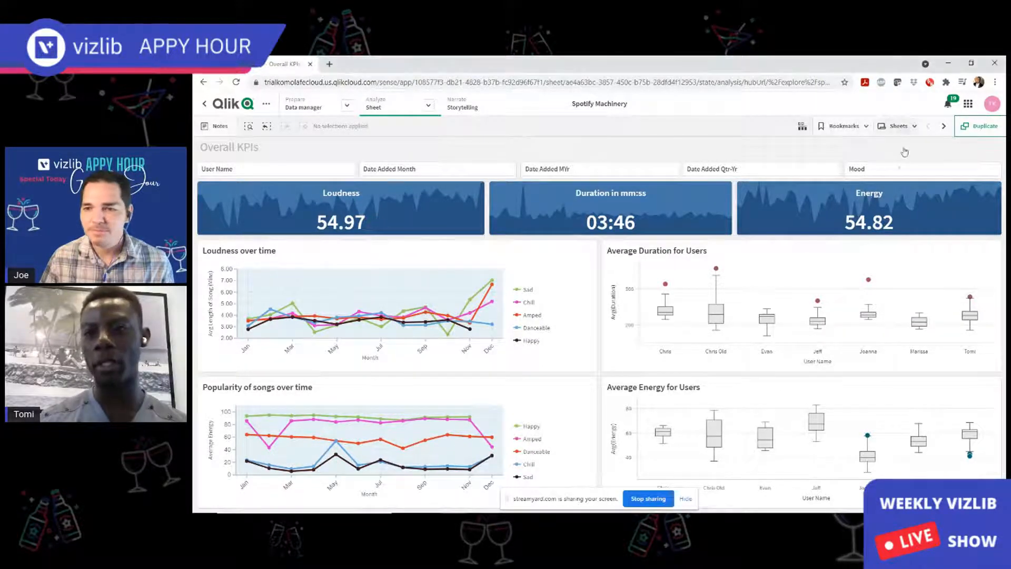
left_click(899, 127)
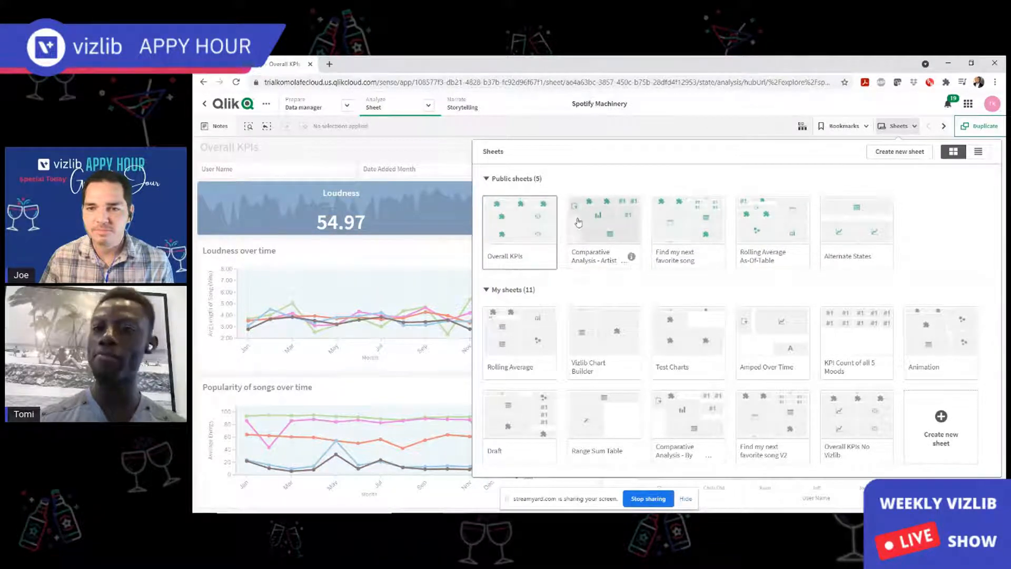
left_click(679, 228)
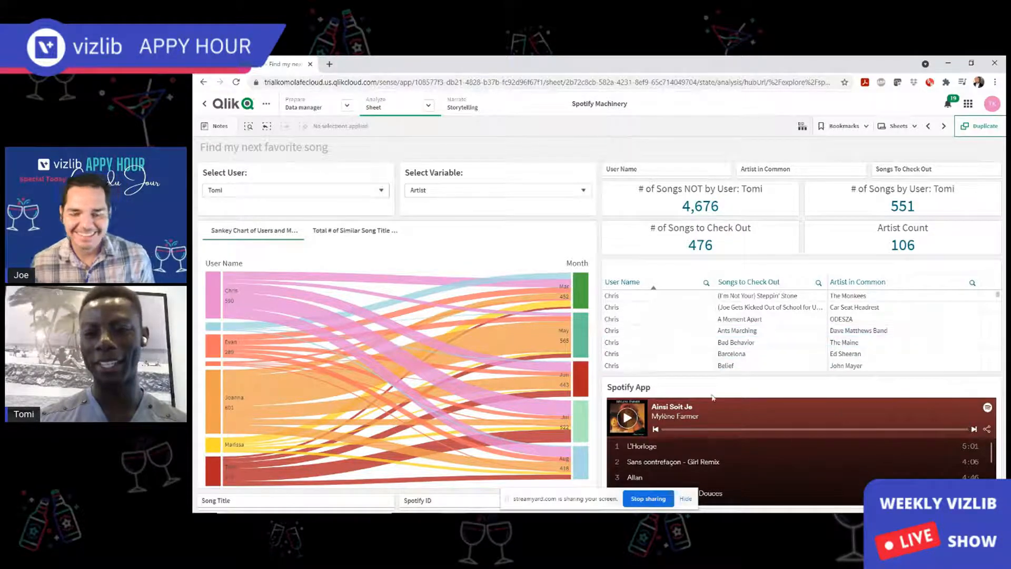
left_click(629, 418)
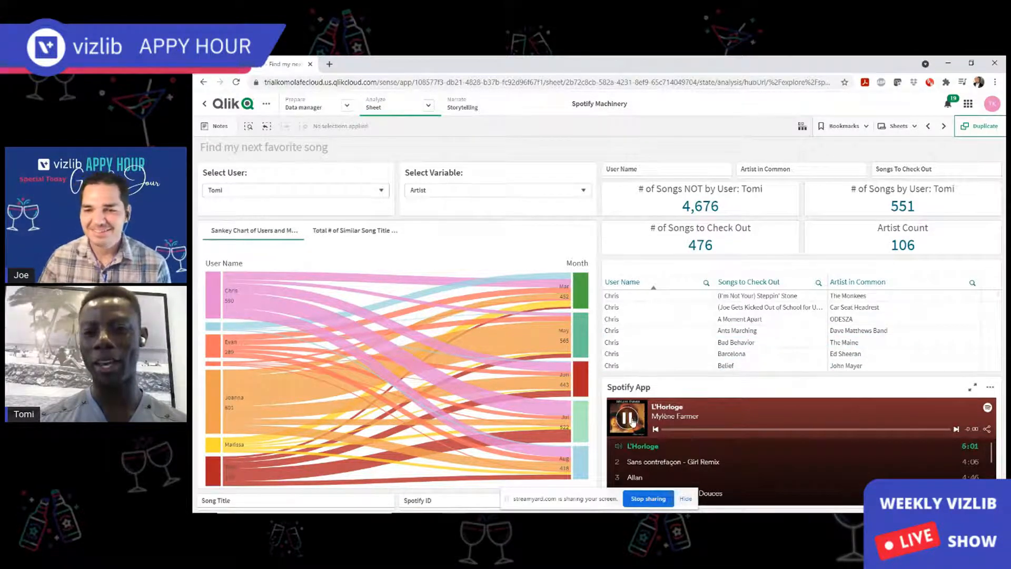
left_click(631, 420)
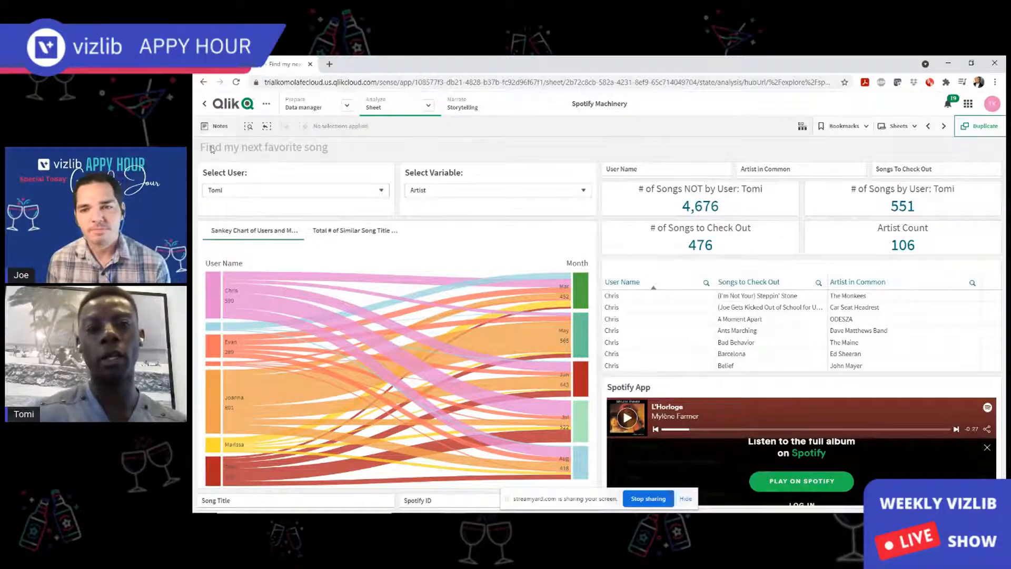
Search the app's data for "drake" and apply the Artist match Drake as a selection.
key("ctrl+plus")
key("ctrl+plus")
key("ctrl+plus")
key("ctrl+plus")
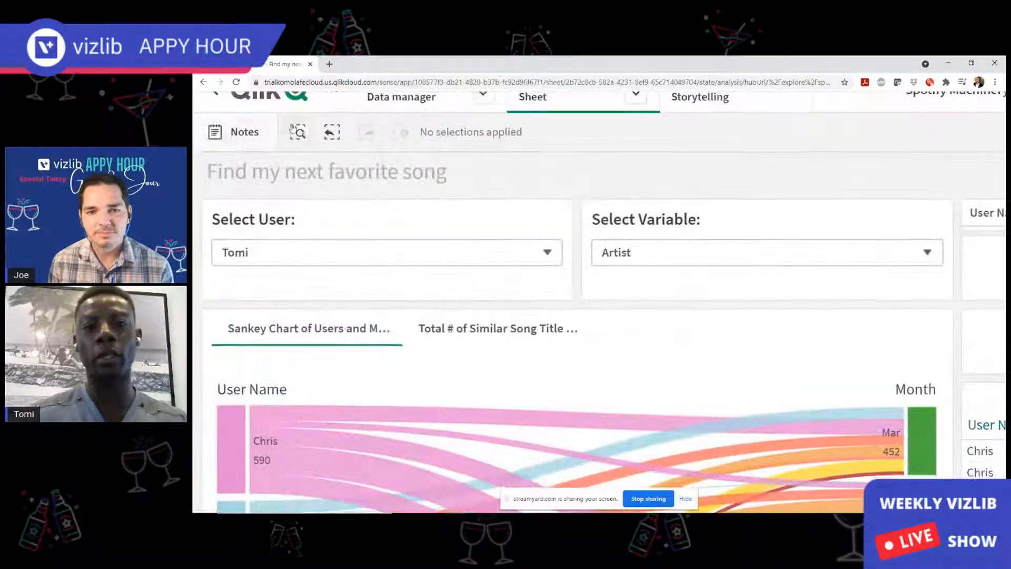
left_click(295, 131)
type("dr")
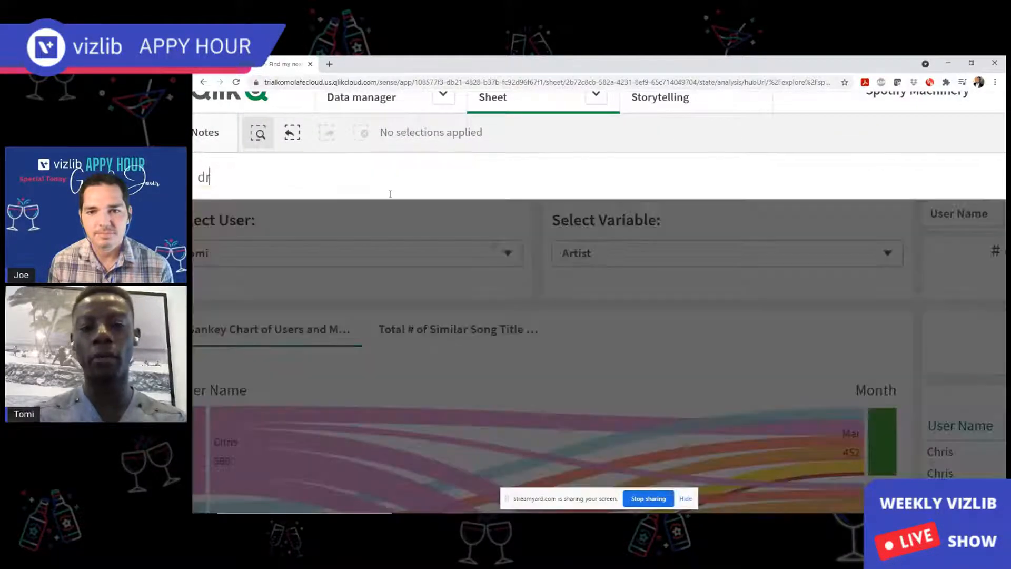
type("ake")
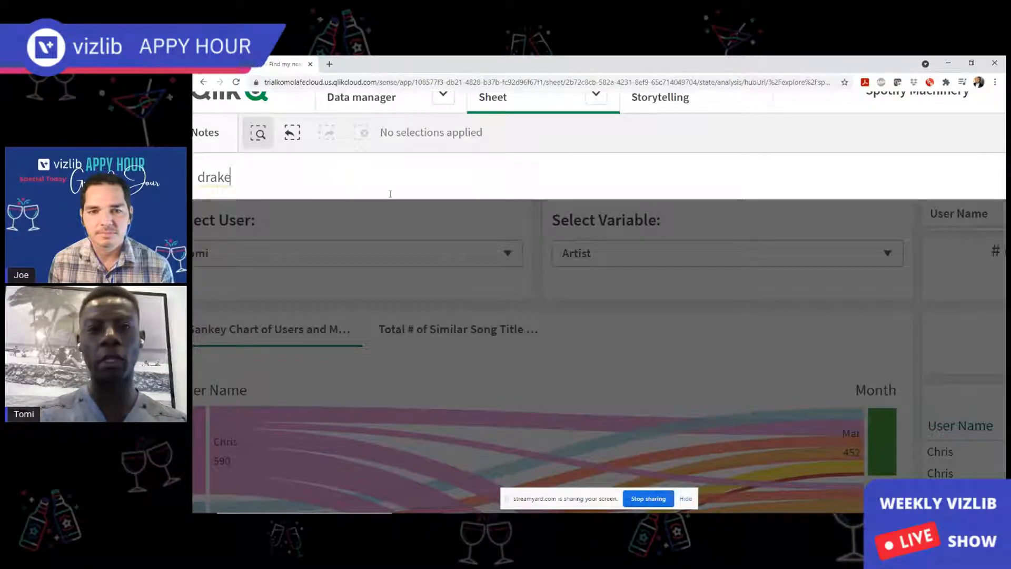
key("ctrl+minus")
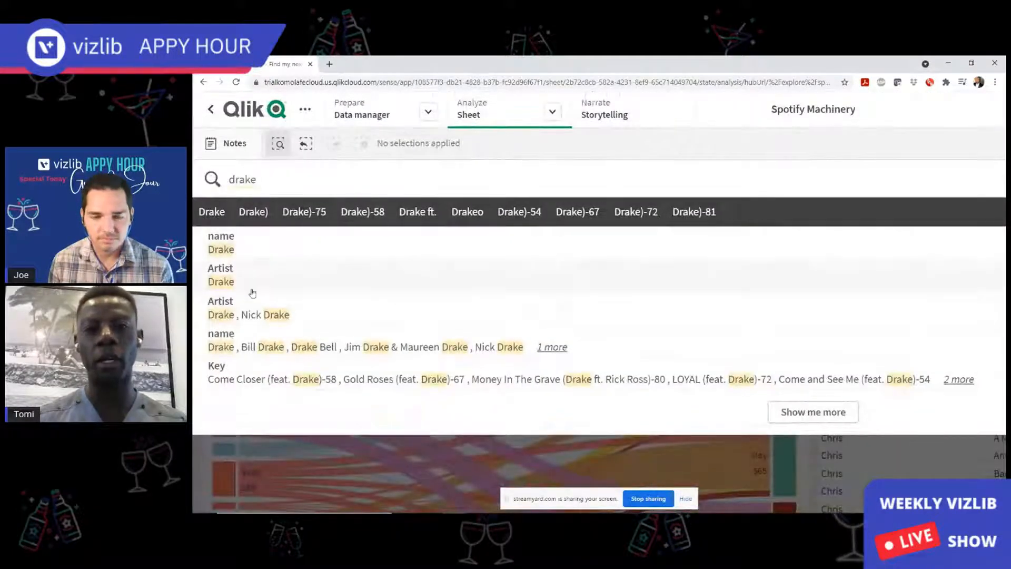
left_click(250, 287)
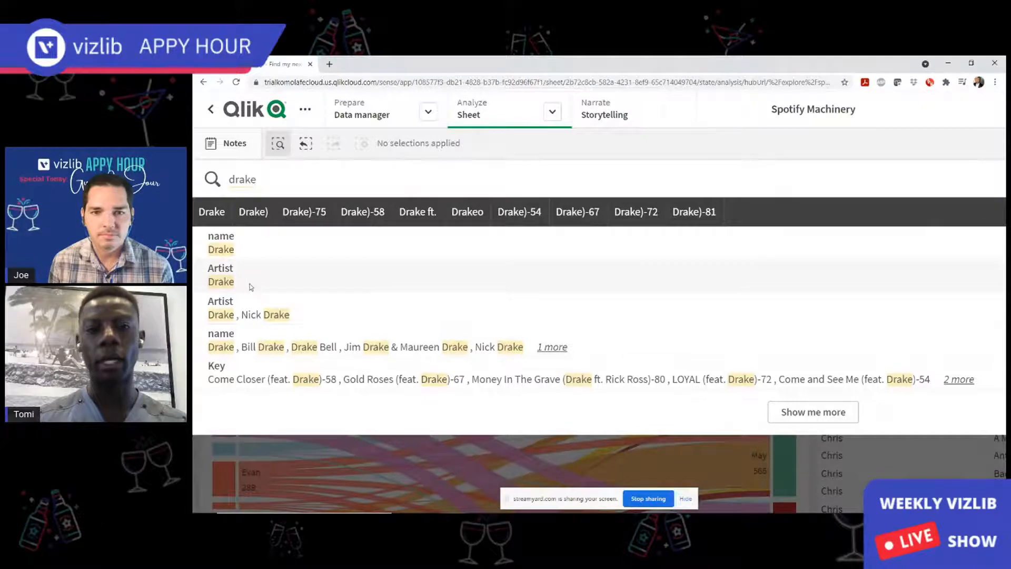
key("ctrl+minus")
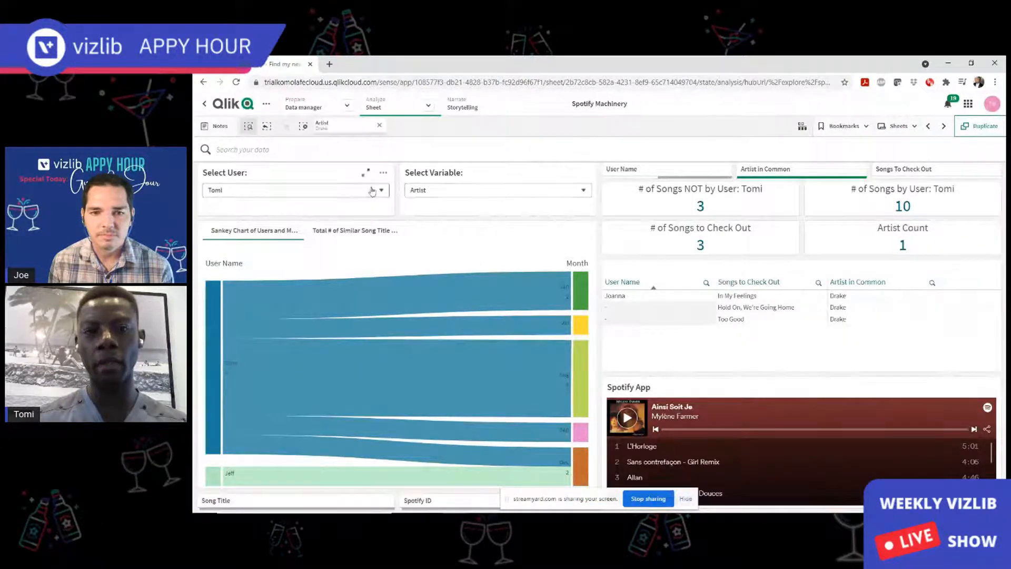
Show the chart of similar artists users listen to and examine both users' bars and the User Name filter values.
left_click(337, 229)
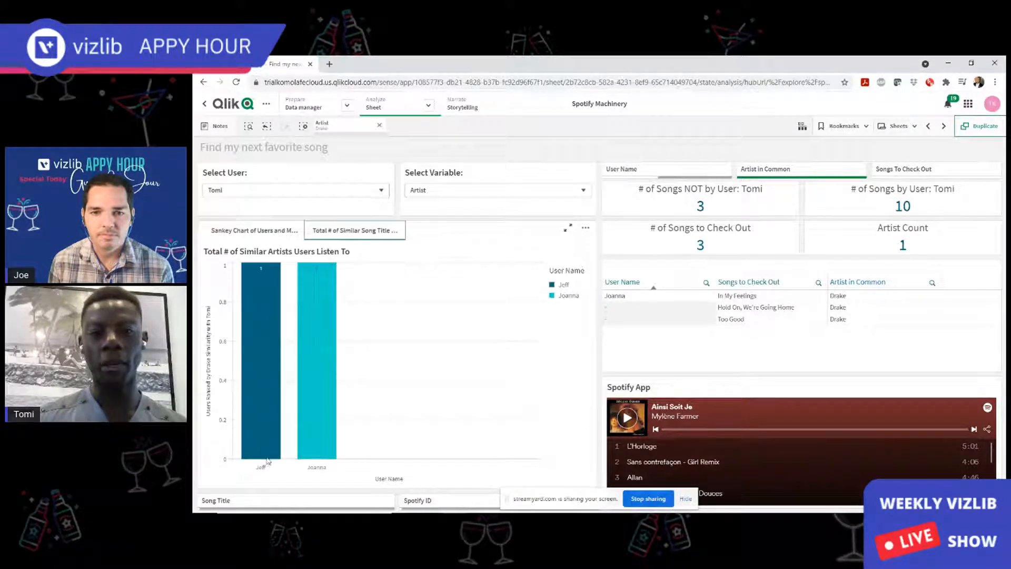
mouse_move(263, 472)
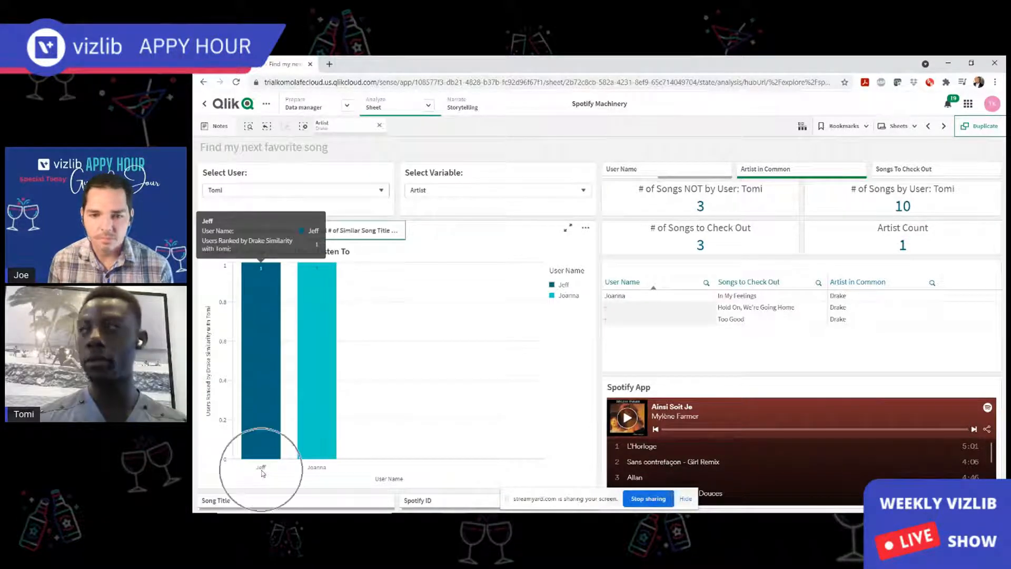
mouse_move(317, 467)
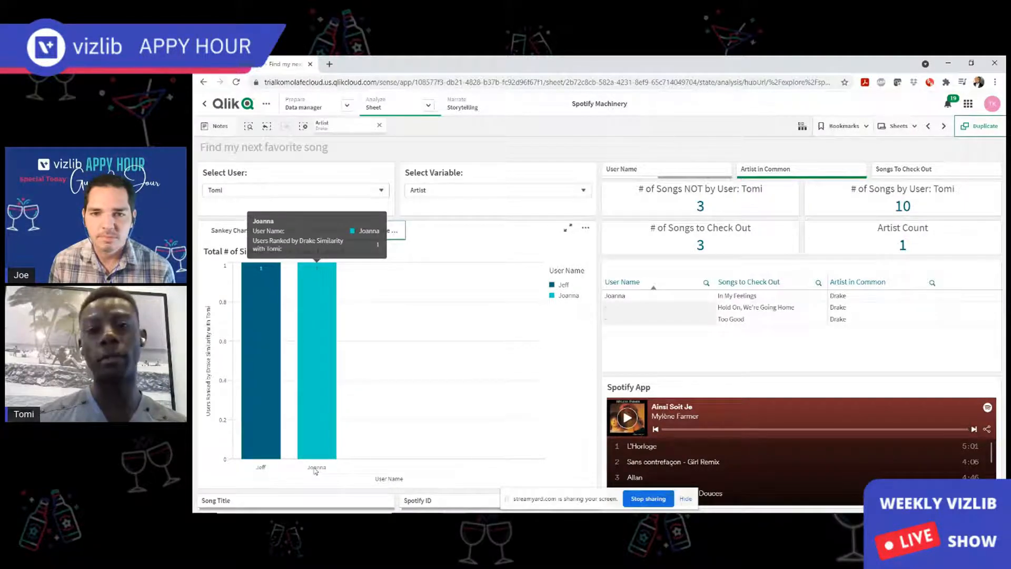
left_click(670, 173)
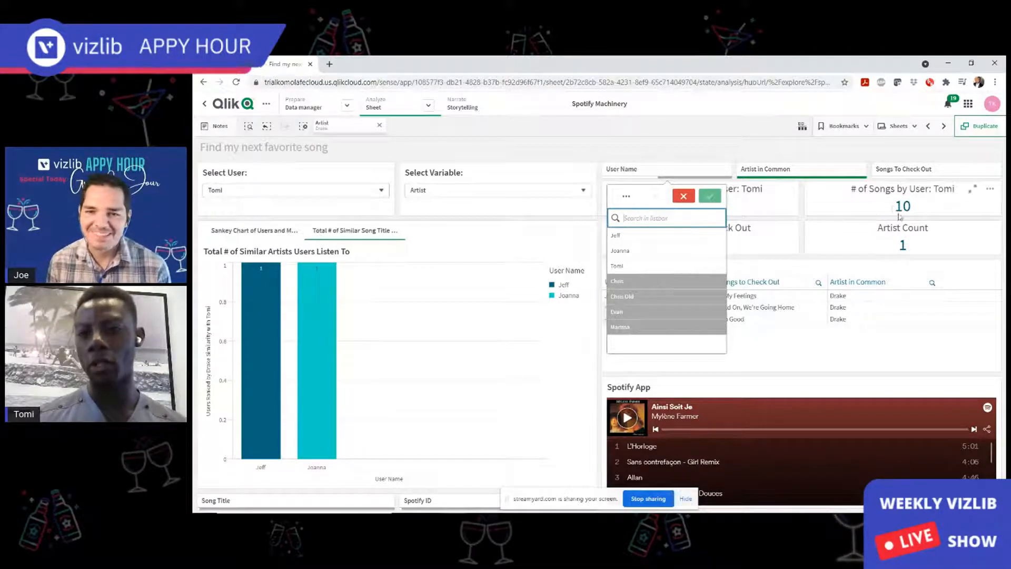
Filter Songs To Check Out to the song In My Feelings.
left_click(930, 169)
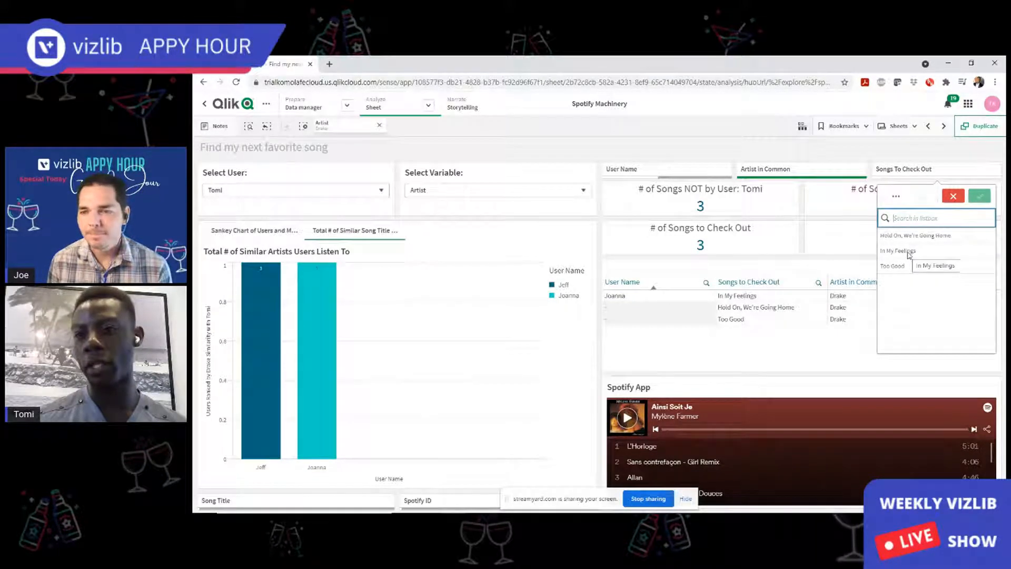
left_click(907, 252)
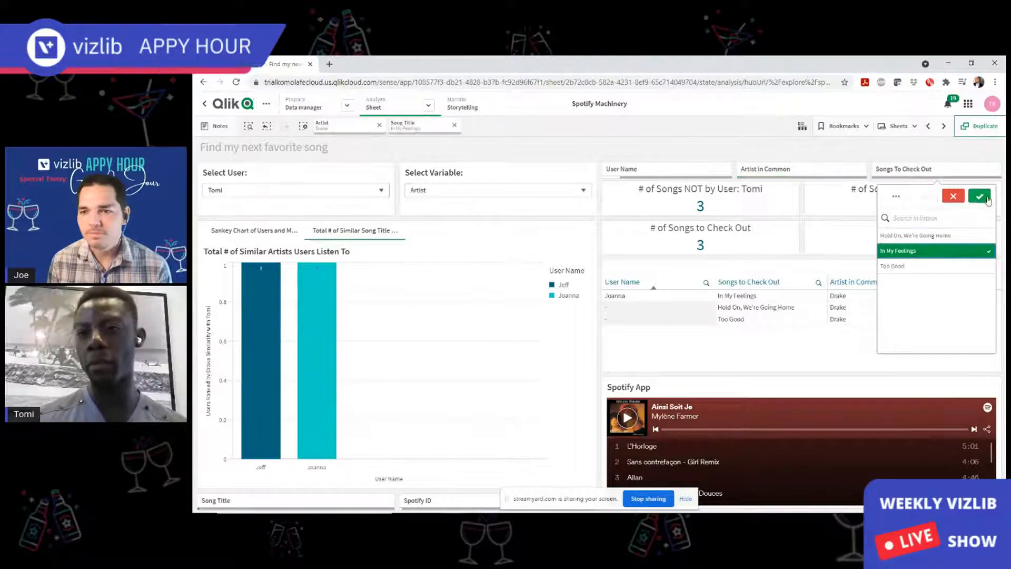
left_click(381, 325)
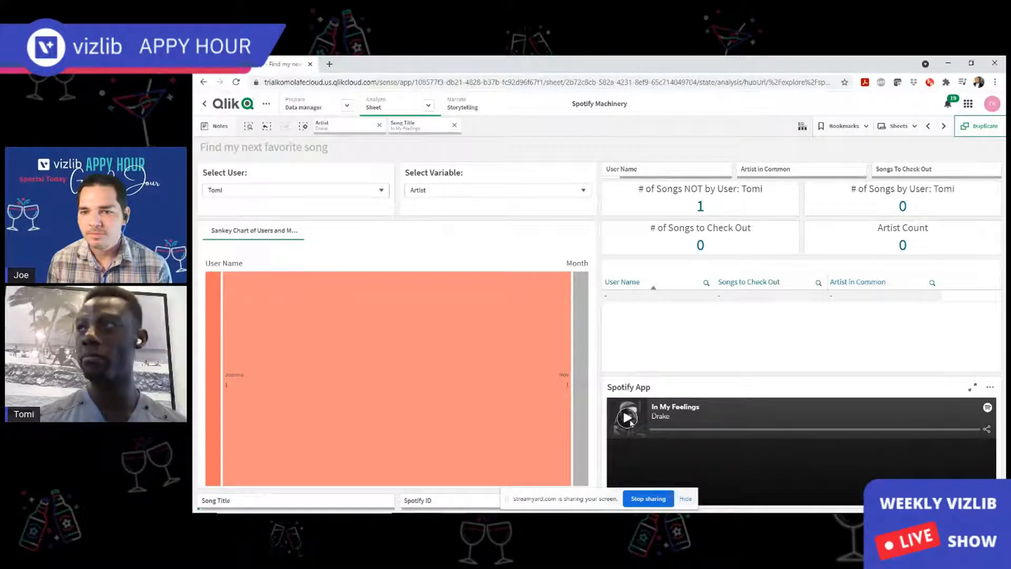
Play and pause the In My Feelings preview several times in the embedded Spotify player.
left_click(638, 423)
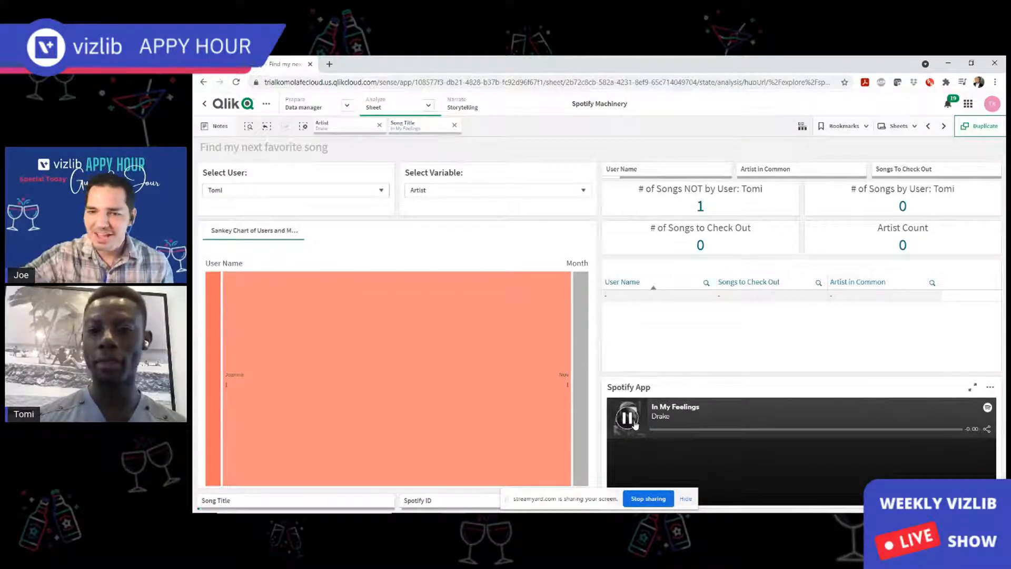
left_click(633, 423)
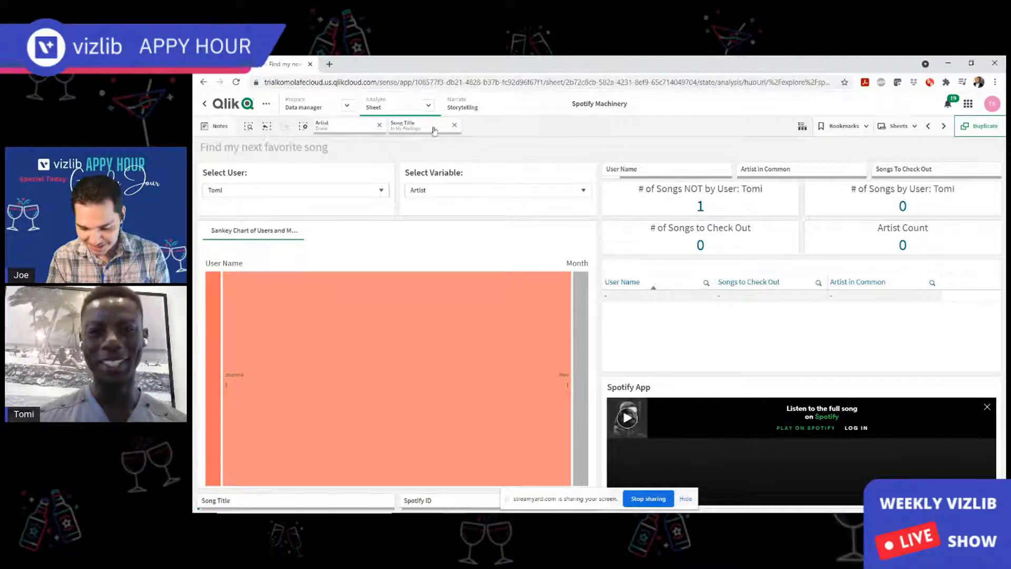
left_click(627, 418)
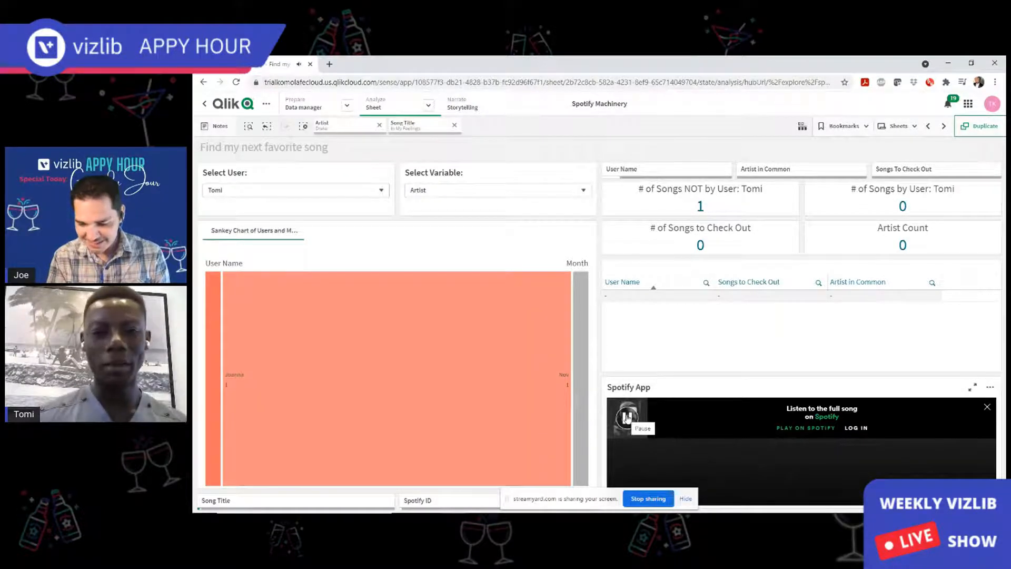
left_click(627, 418)
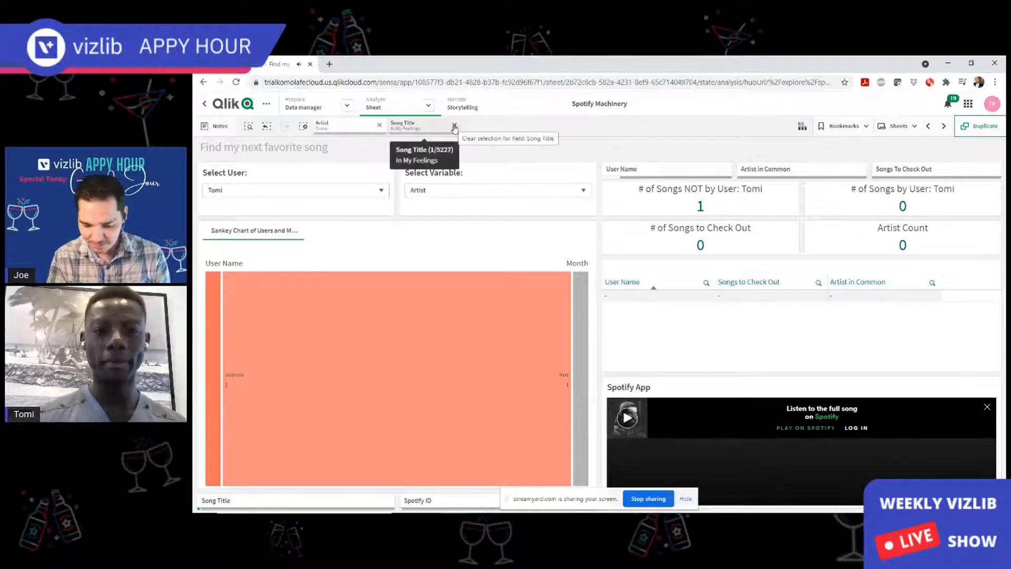
left_click(628, 418)
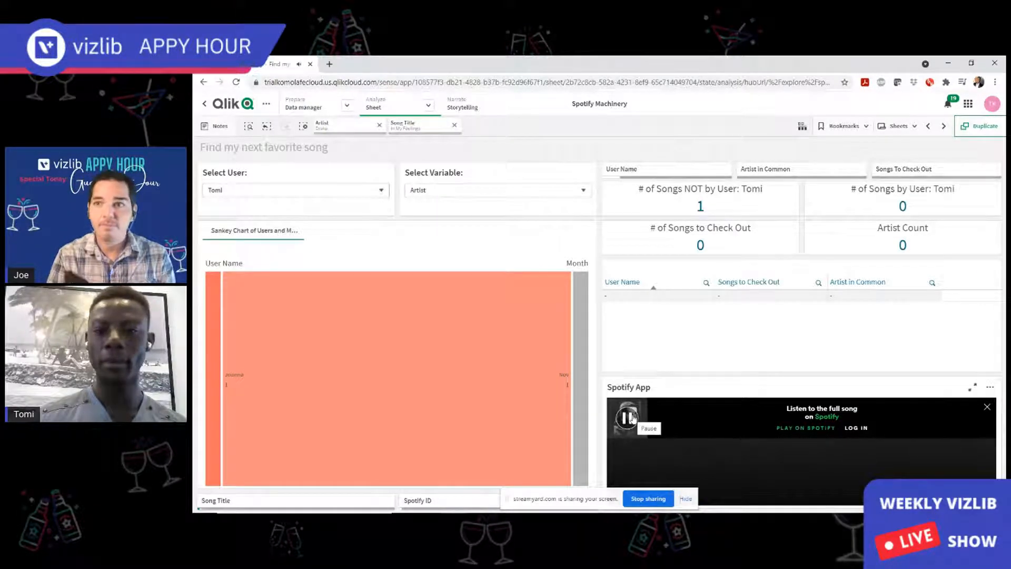
left_click(632, 418)
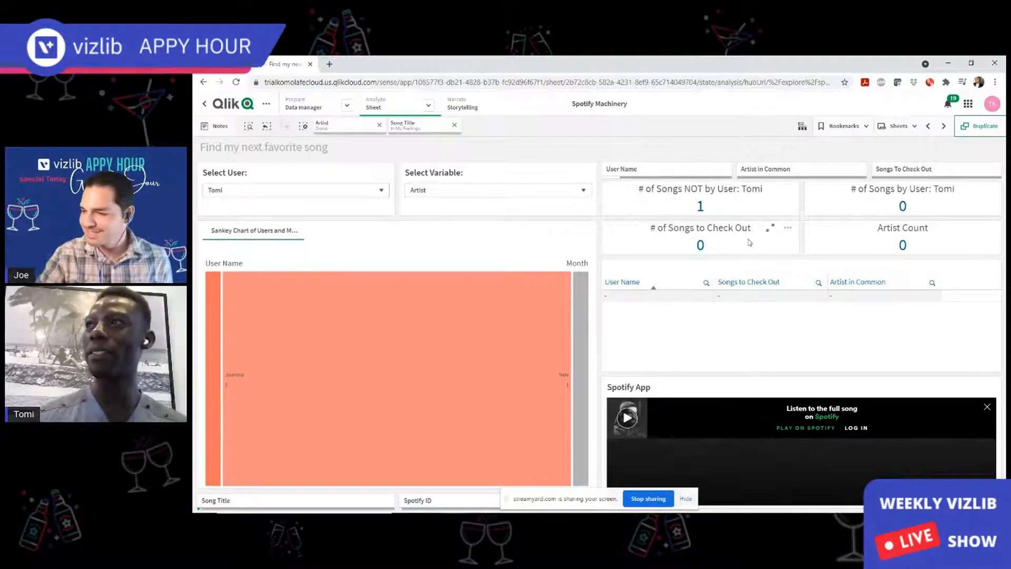
Clear the Song Title selection and bring back the chart of similar artists users listen to.
left_click(455, 125)
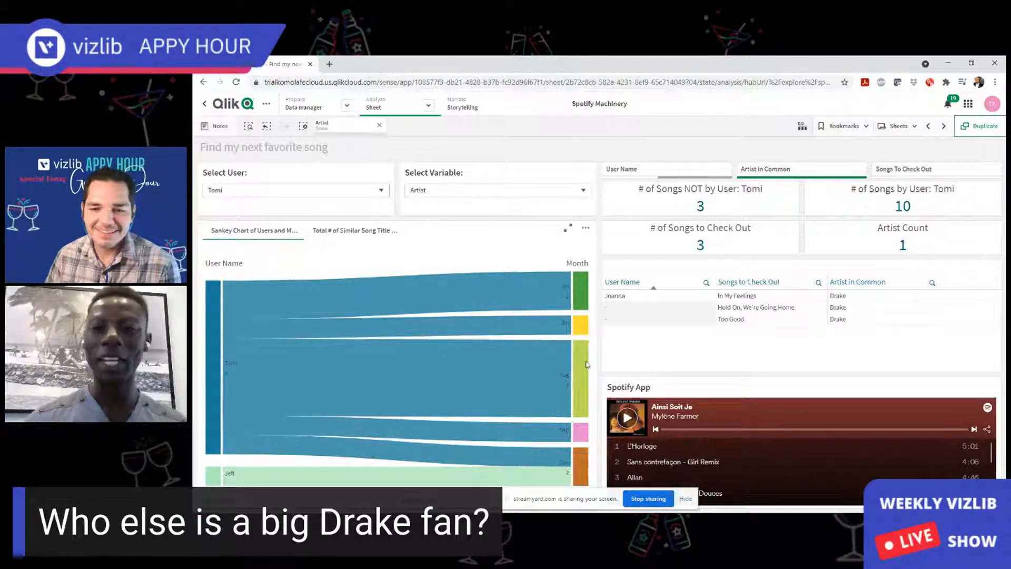
mouse_move(586, 363)
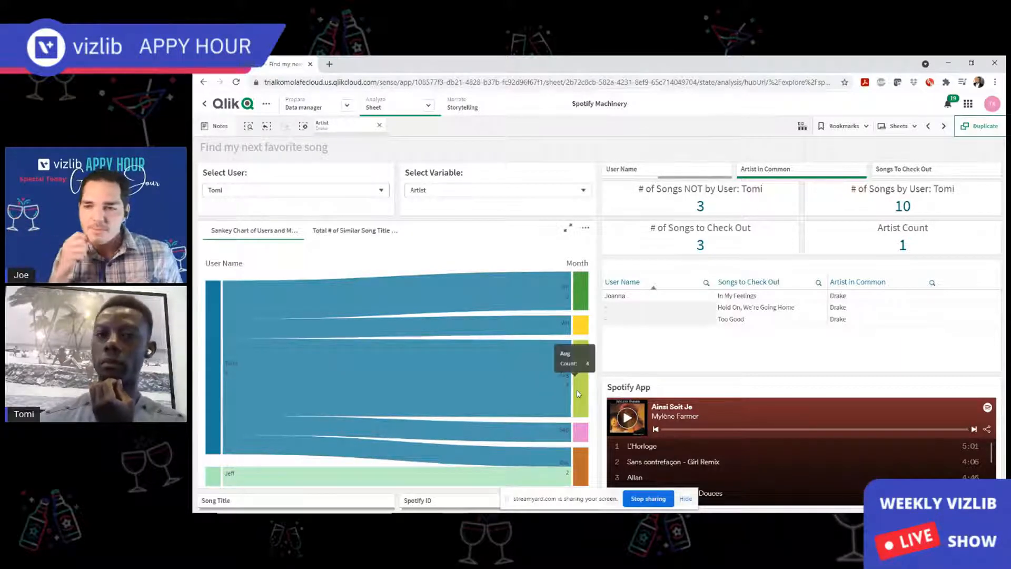
left_click(327, 233)
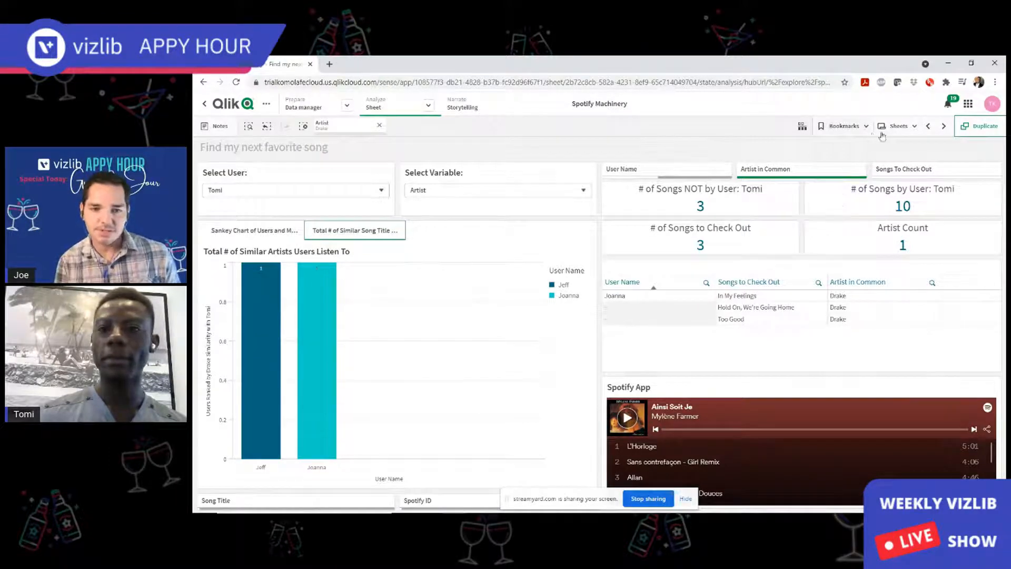
Open the Comparative Analysis - Artist and Songs sheet and clear all selections.
left_click(912, 129)
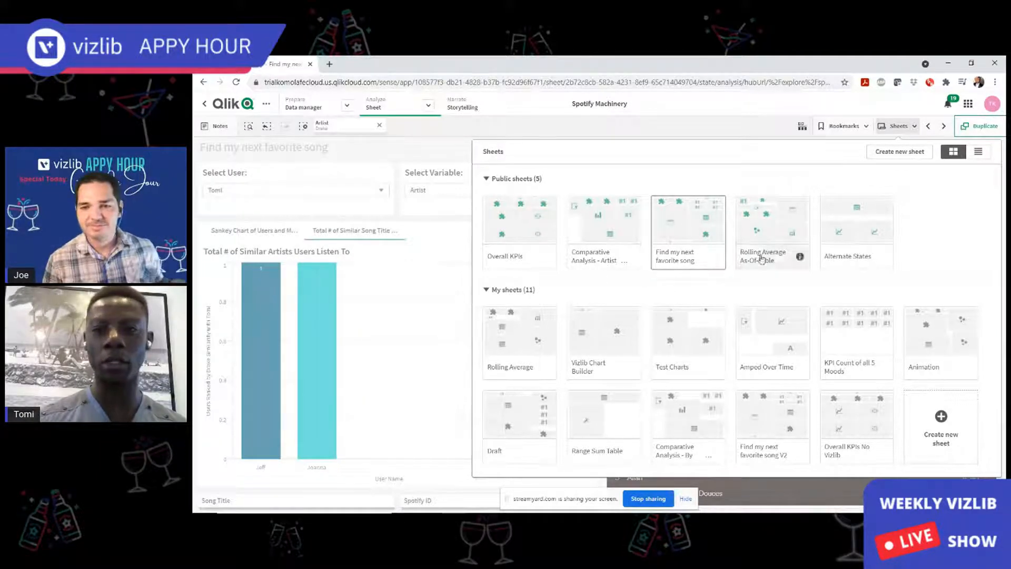
left_click(574, 239)
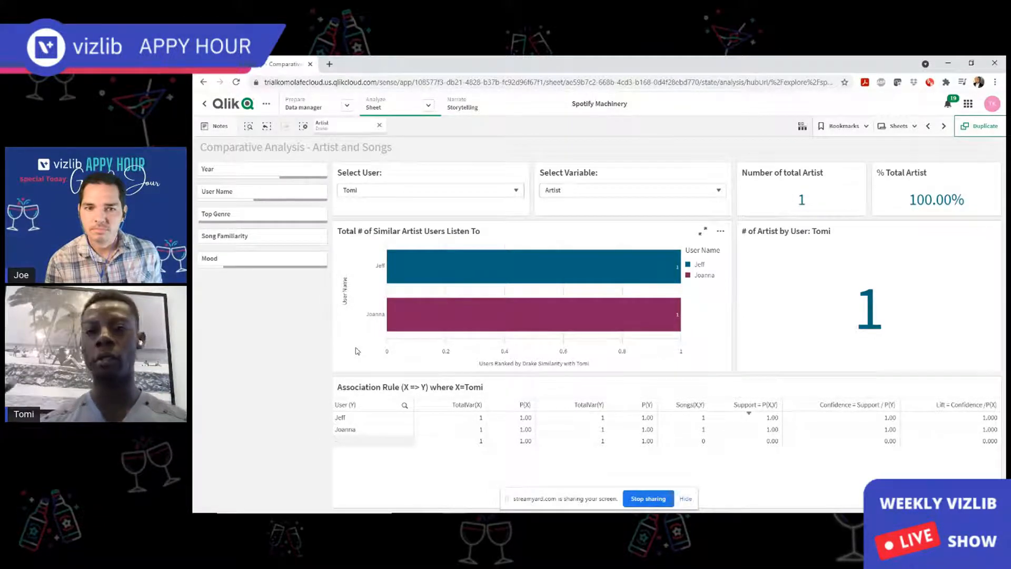
left_click(304, 128)
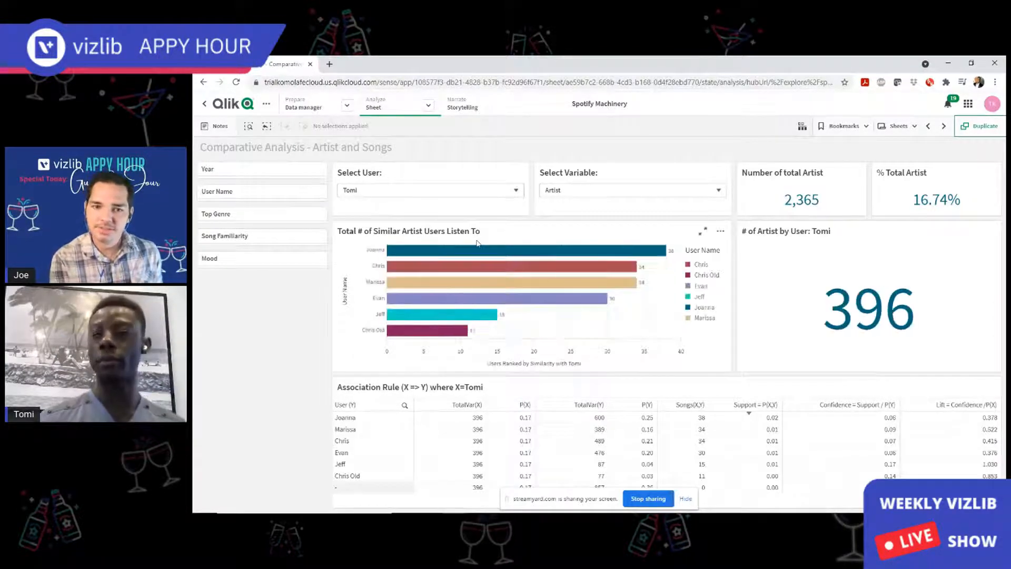
mouse_move(493, 257)
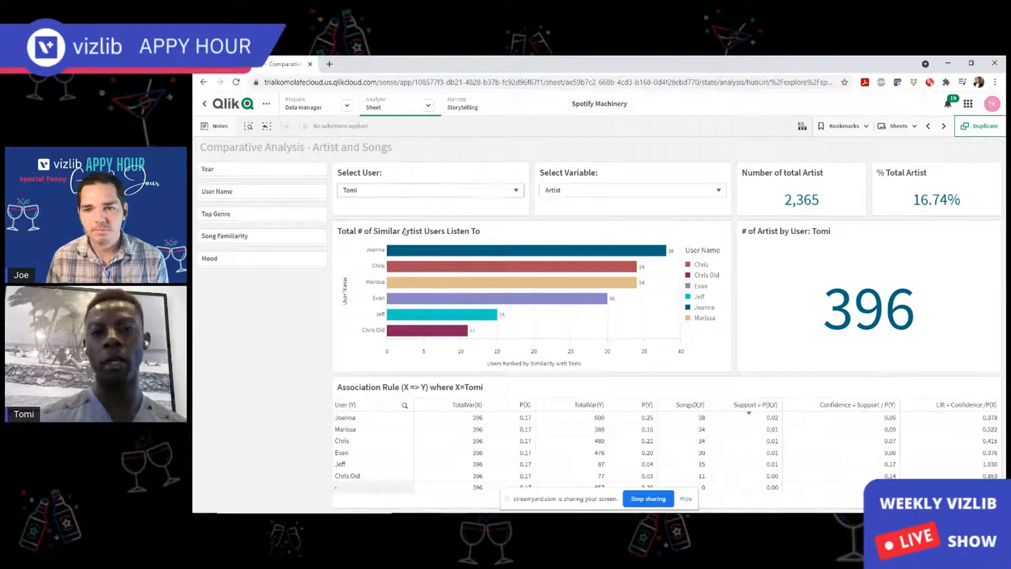
Set the compared user to the fourth name in the Select User list and examine the top similar-artist match.
left_click(371, 198)
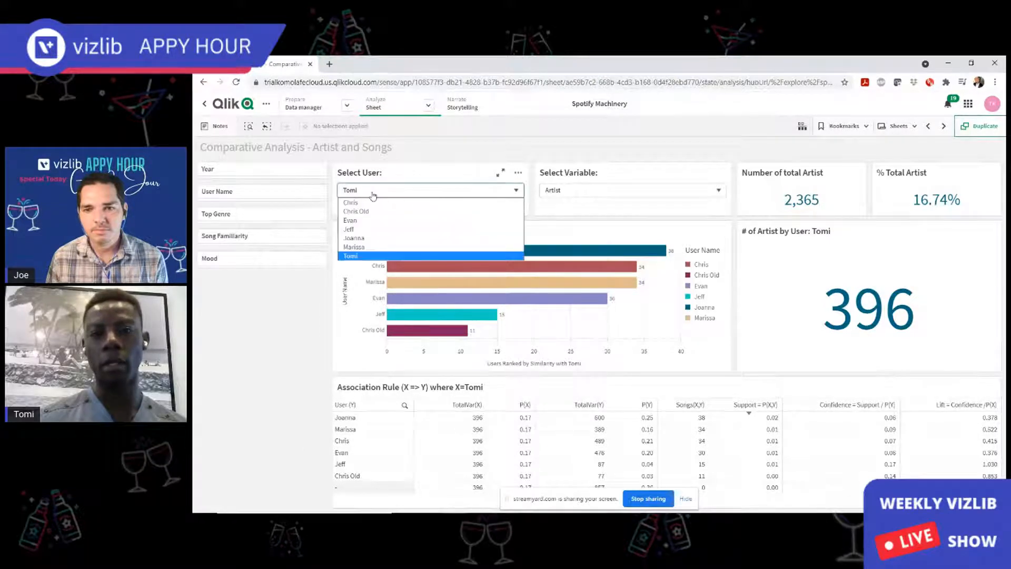
left_click(354, 257)
left_click(369, 190)
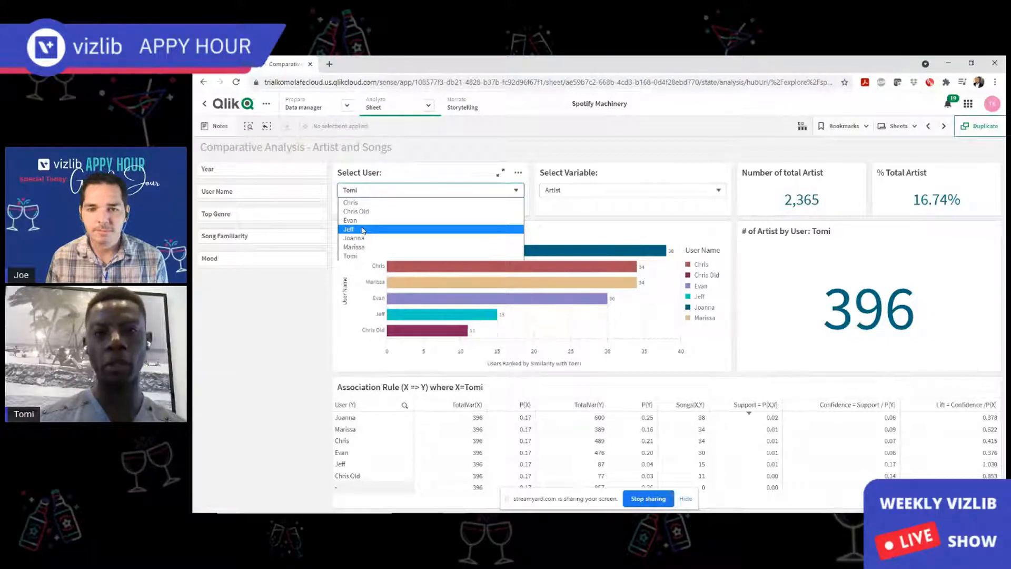
left_click(363, 230)
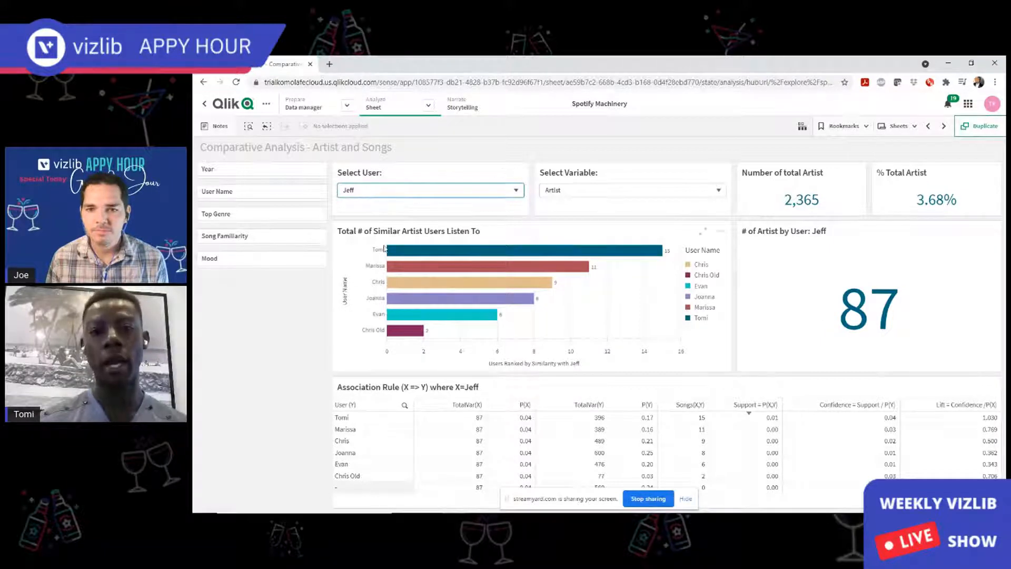
mouse_move(395, 255)
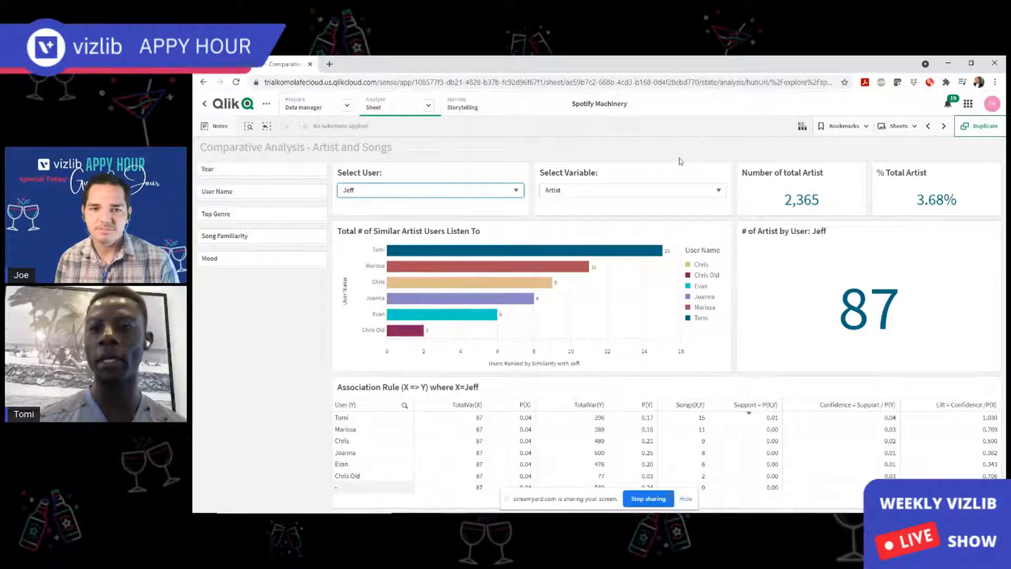
Open the Rolling Average As-Of-Table sheet and set the moving average chart's X axis to Chill.
left_click(901, 128)
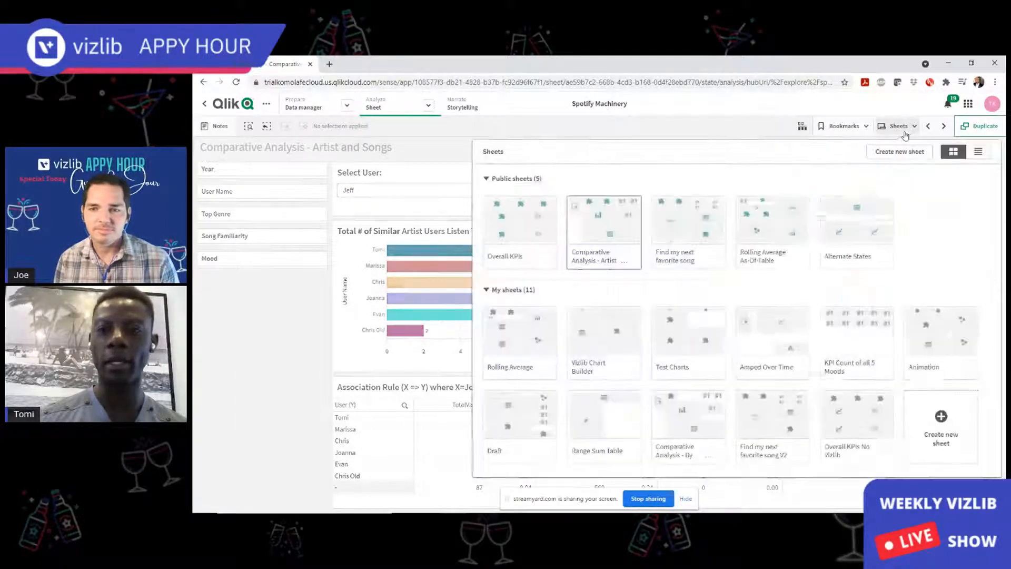
left_click(769, 240)
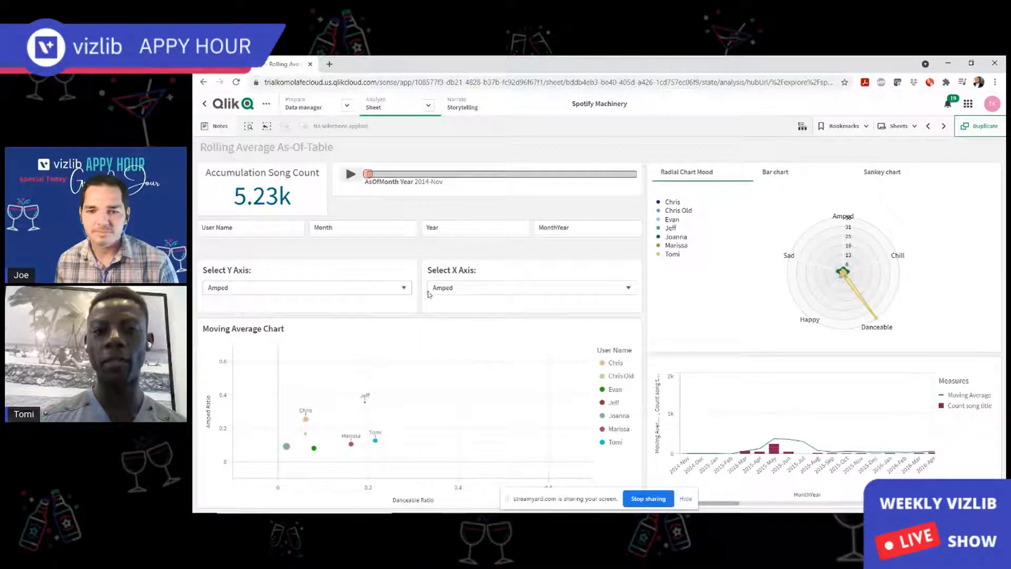
left_click(465, 289)
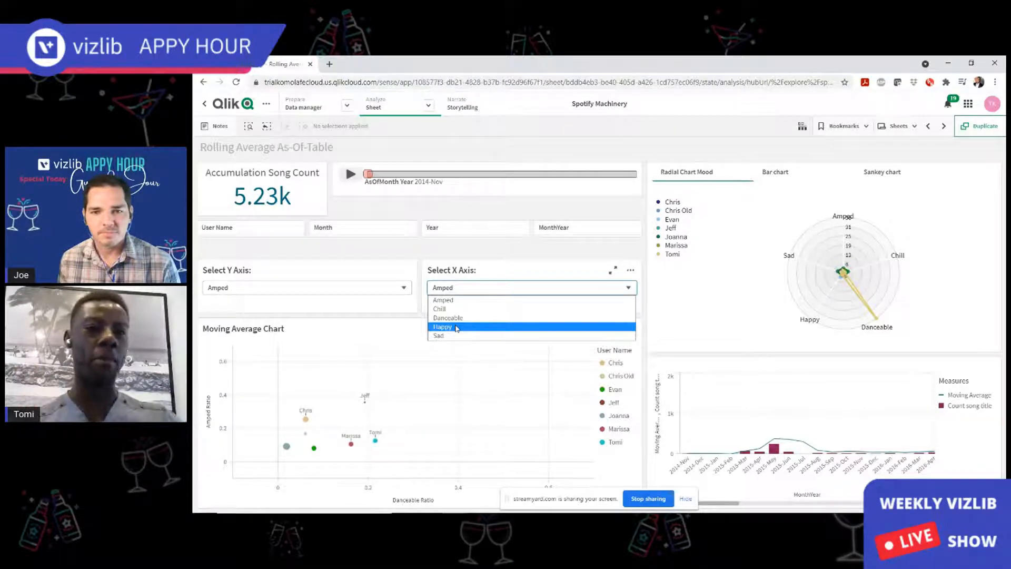
left_click(440, 309)
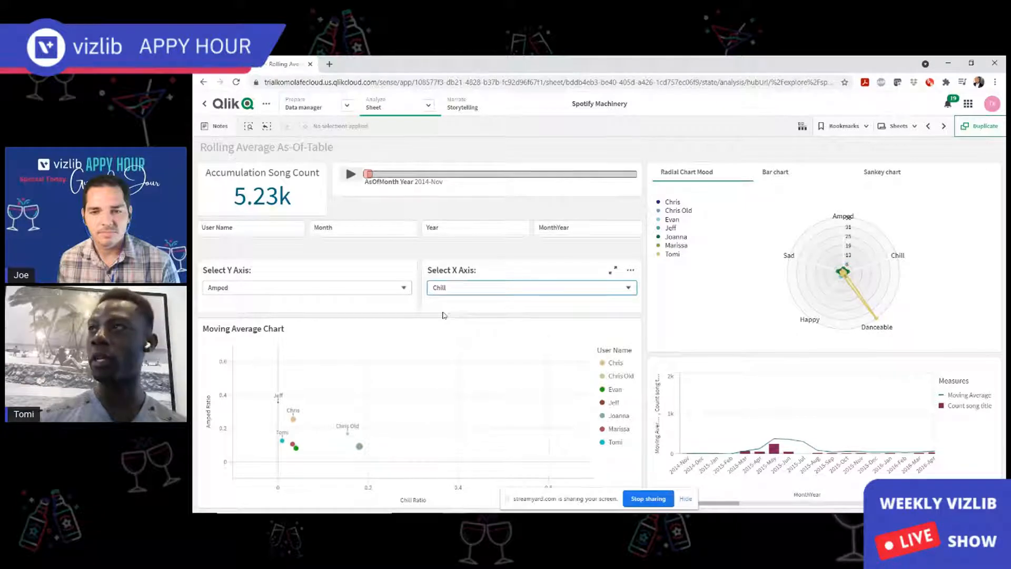
Play and pause the AsOfMonth Year timeline animation, and clear all resulting selections.
left_click(350, 175)
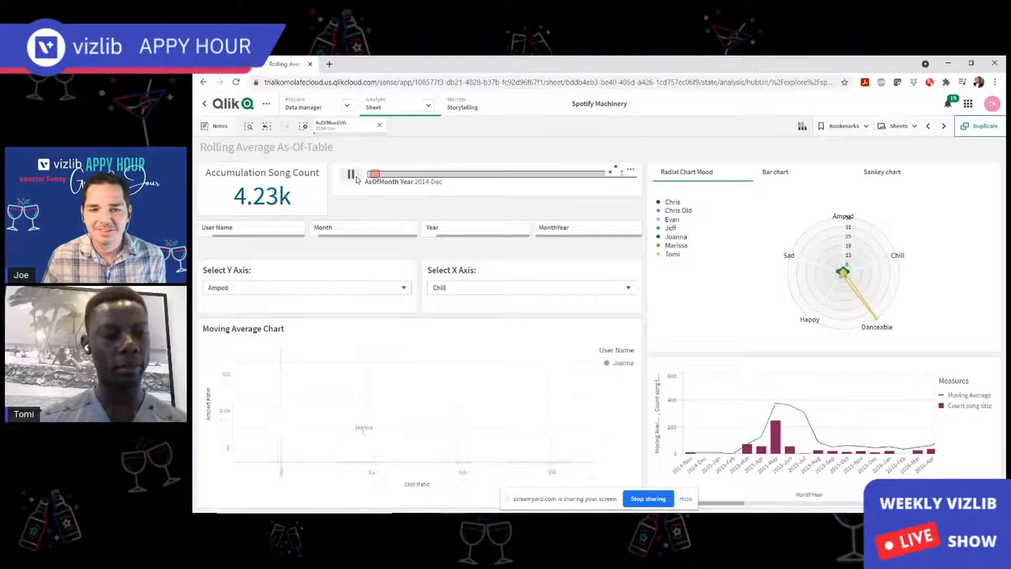
left_click(248, 227)
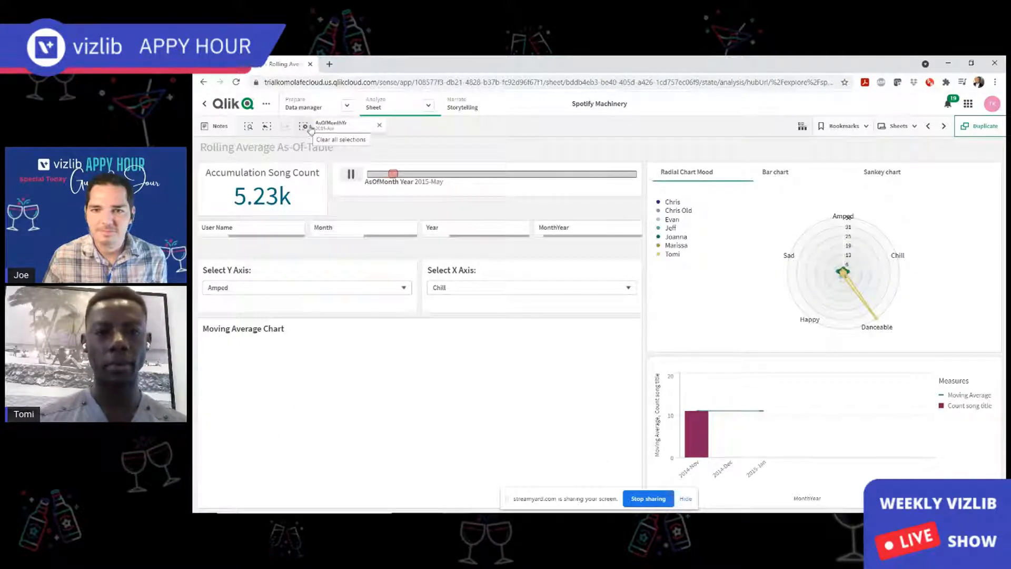
left_click(344, 175)
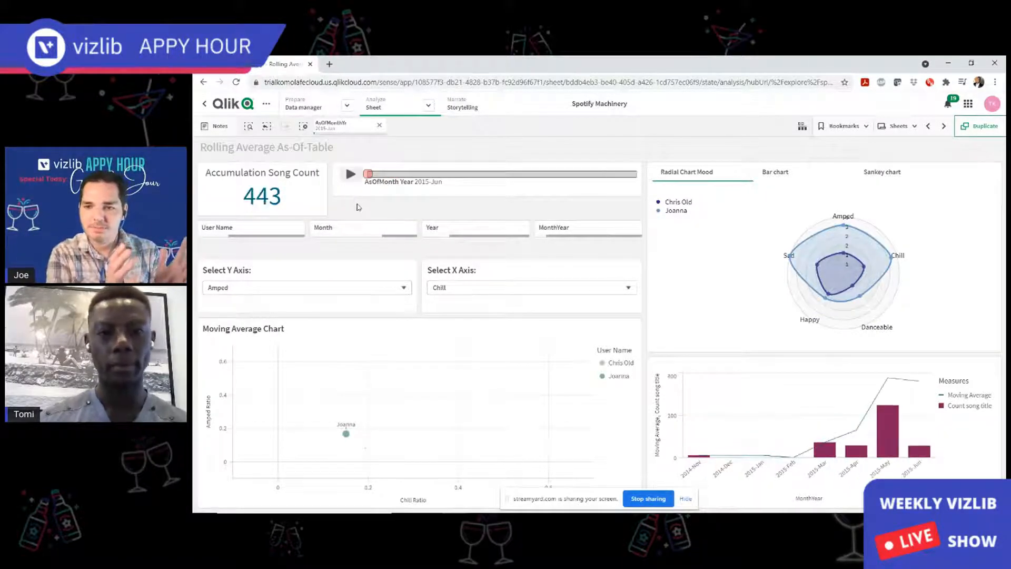
left_click(302, 127)
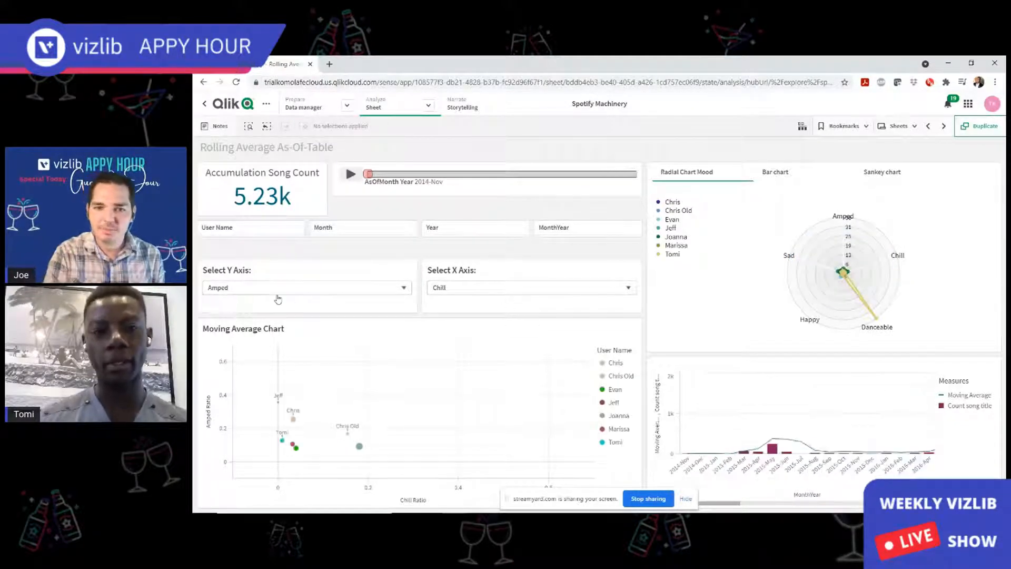
left_click(262, 229)
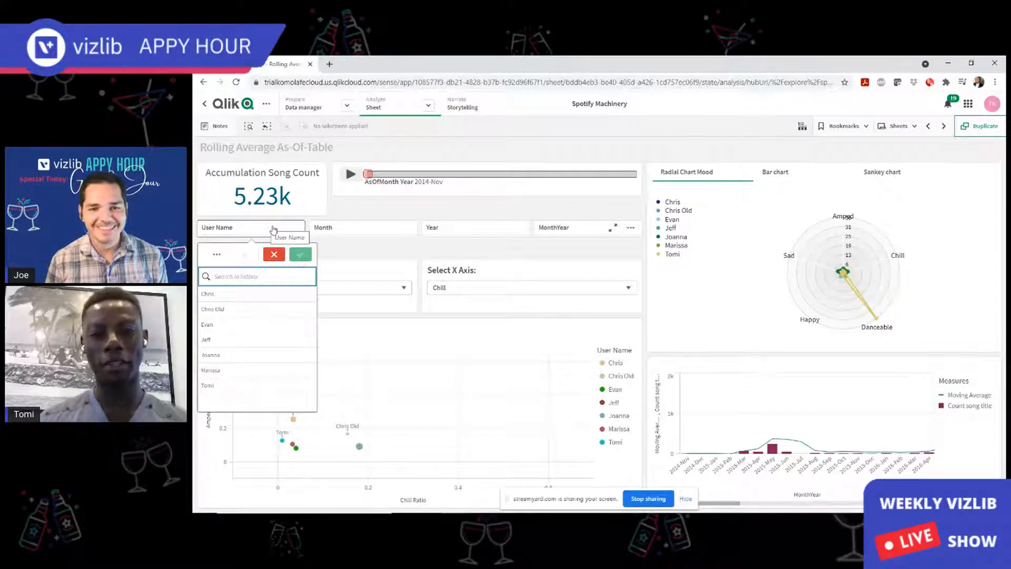
left_click(271, 234)
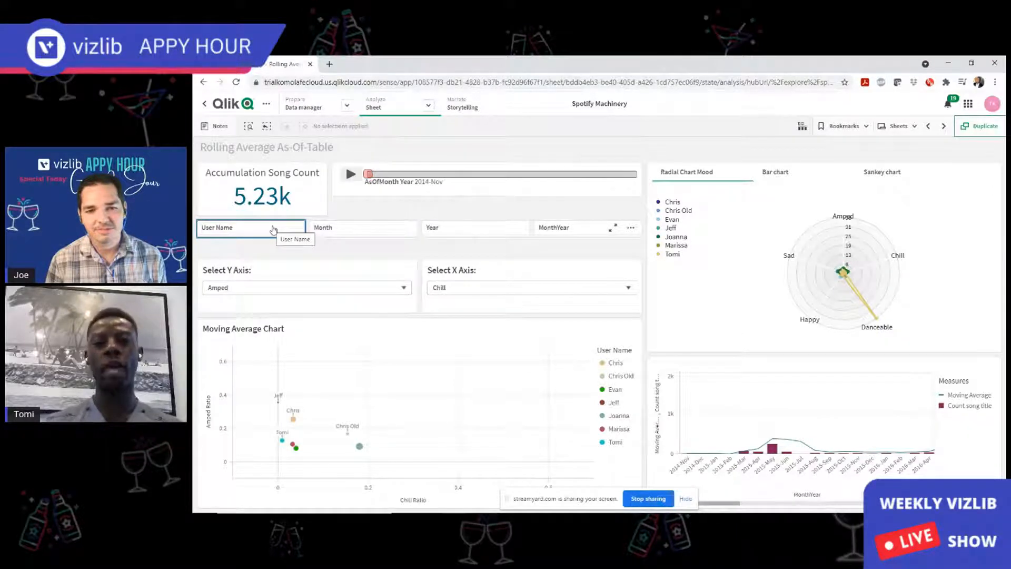
left_click(247, 289)
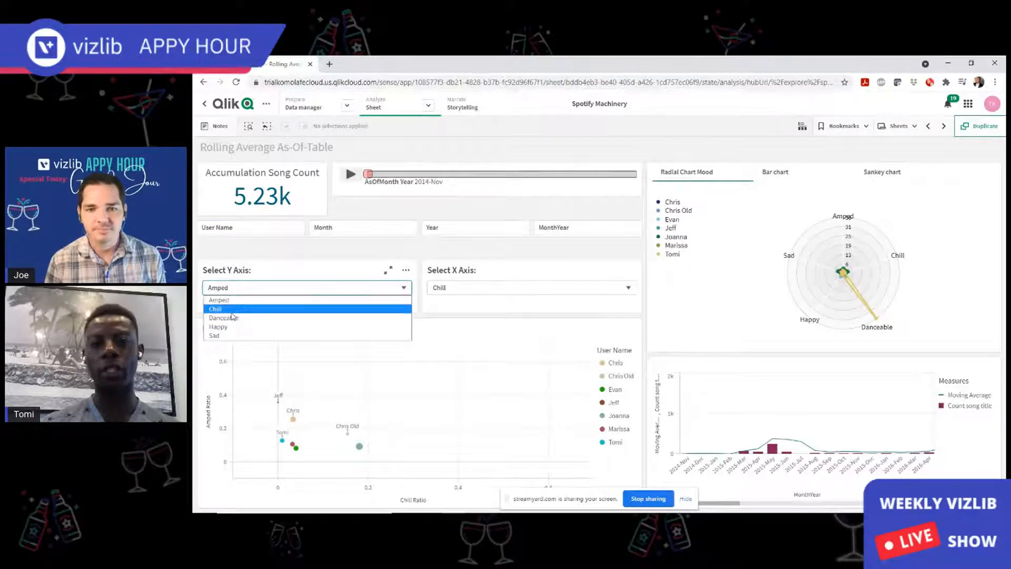
left_click(240, 299)
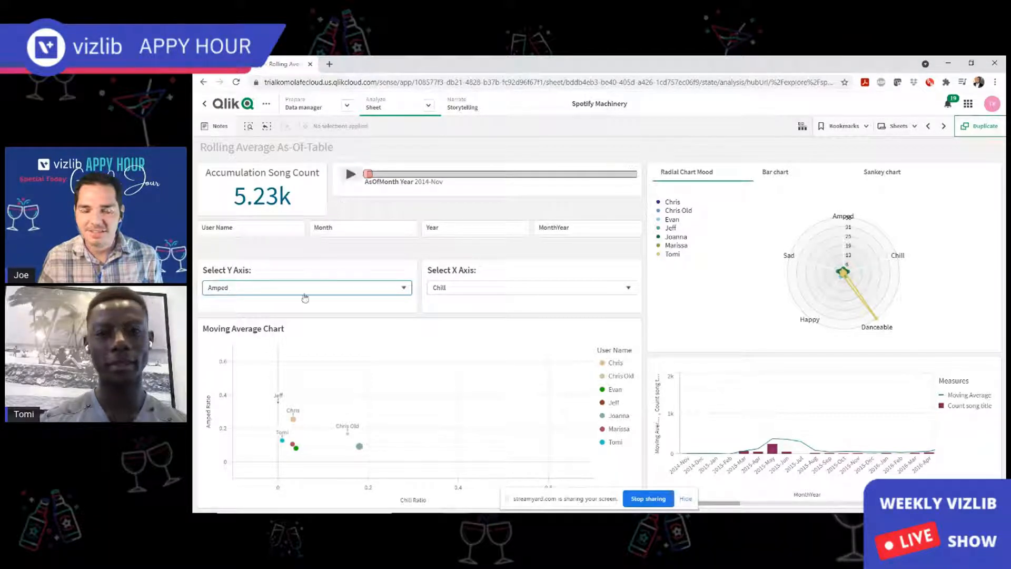
left_click(269, 227)
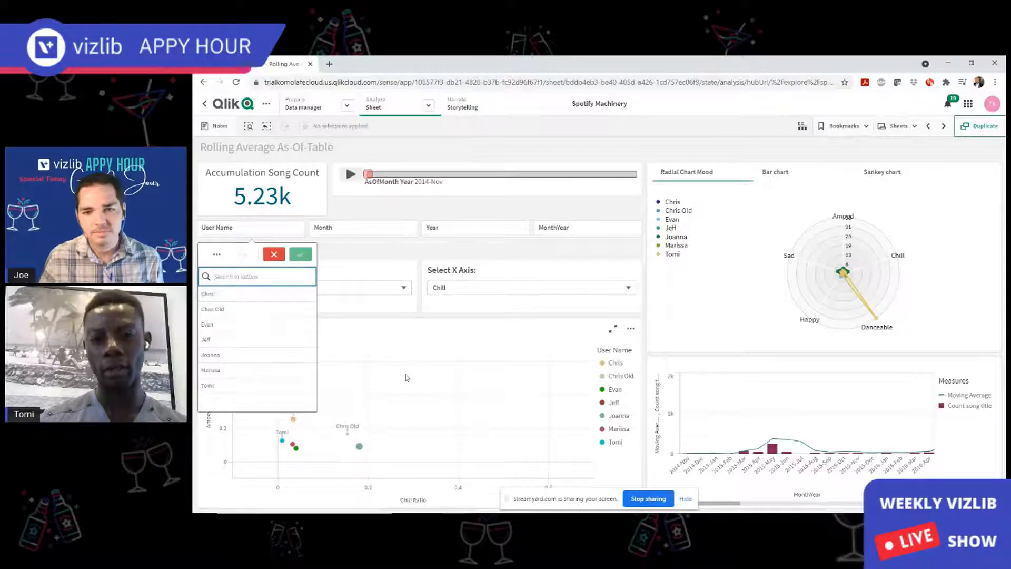
left_click(409, 258)
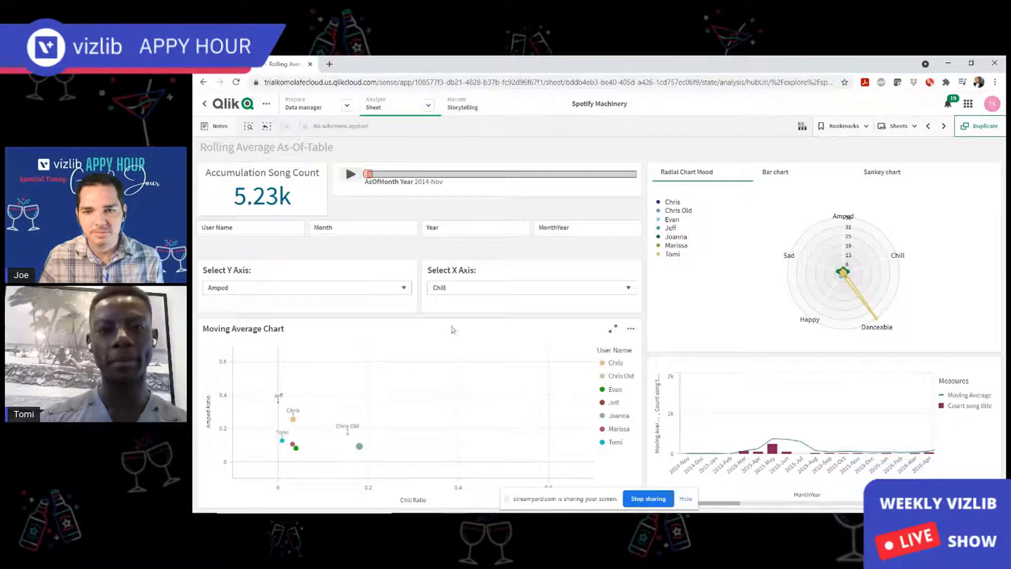
Set the Y axis of the moving average chart to Danceable.
left_click(313, 293)
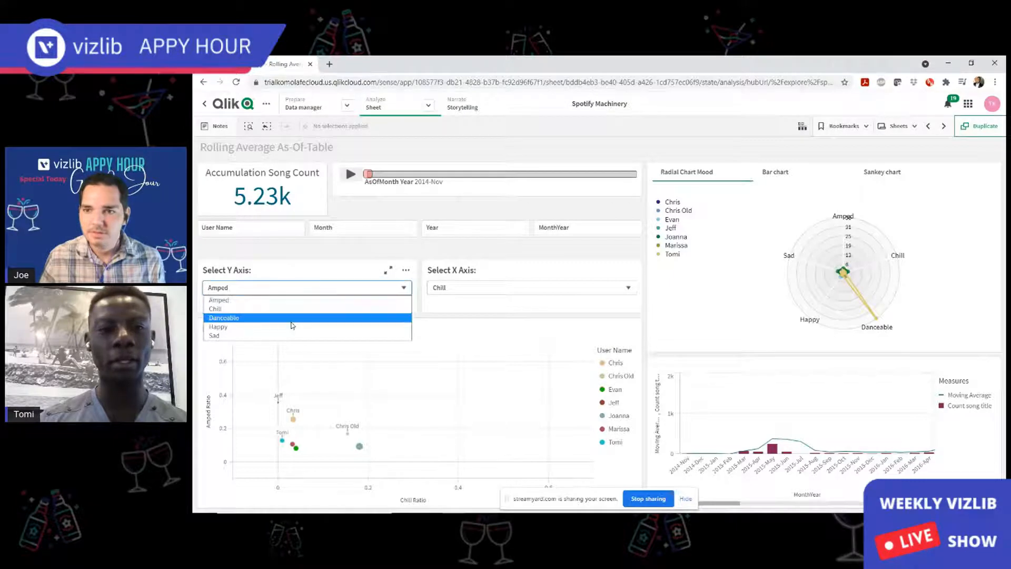
left_click(294, 318)
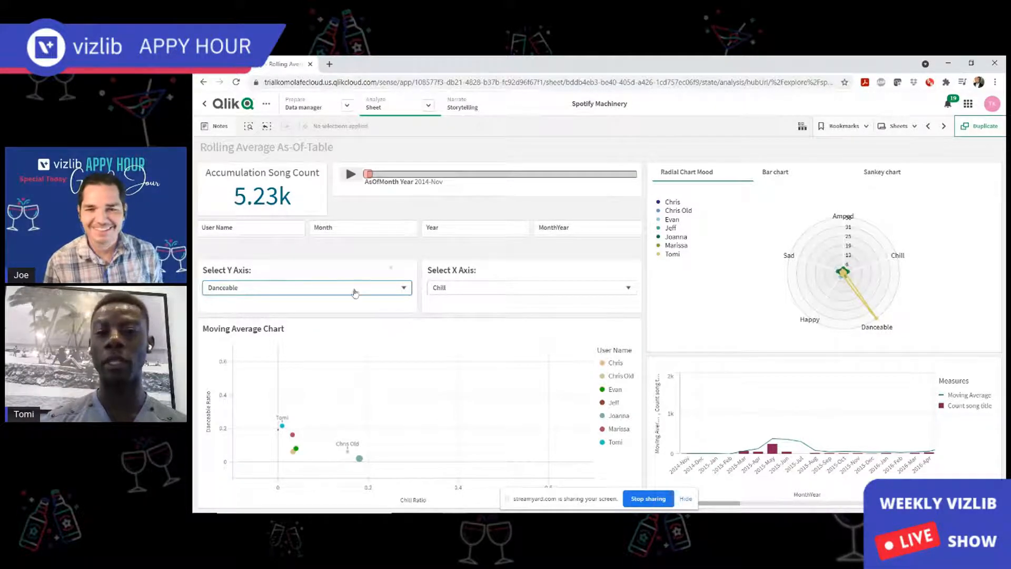
left_click(274, 289)
left_click(276, 289)
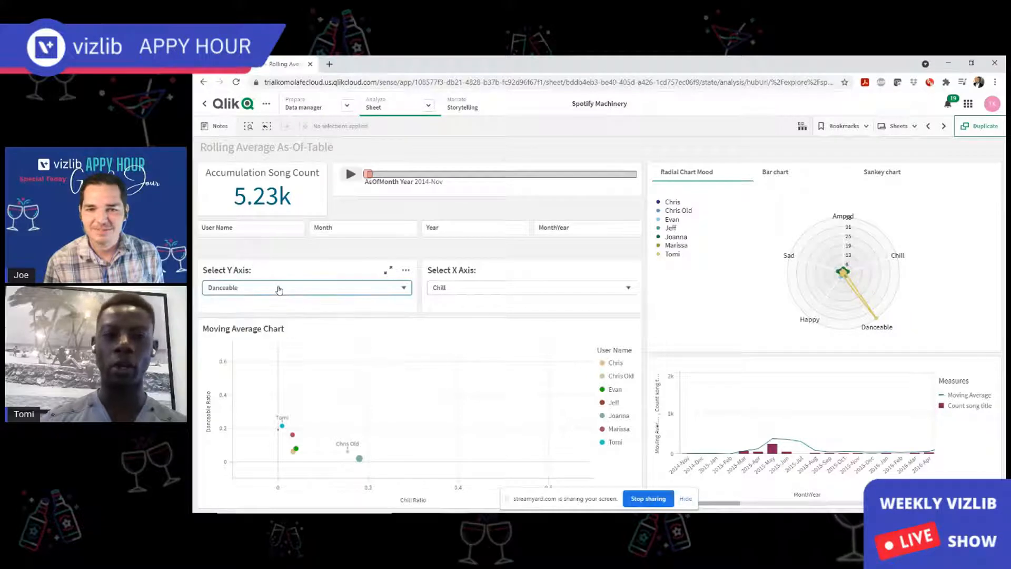
left_click(523, 290)
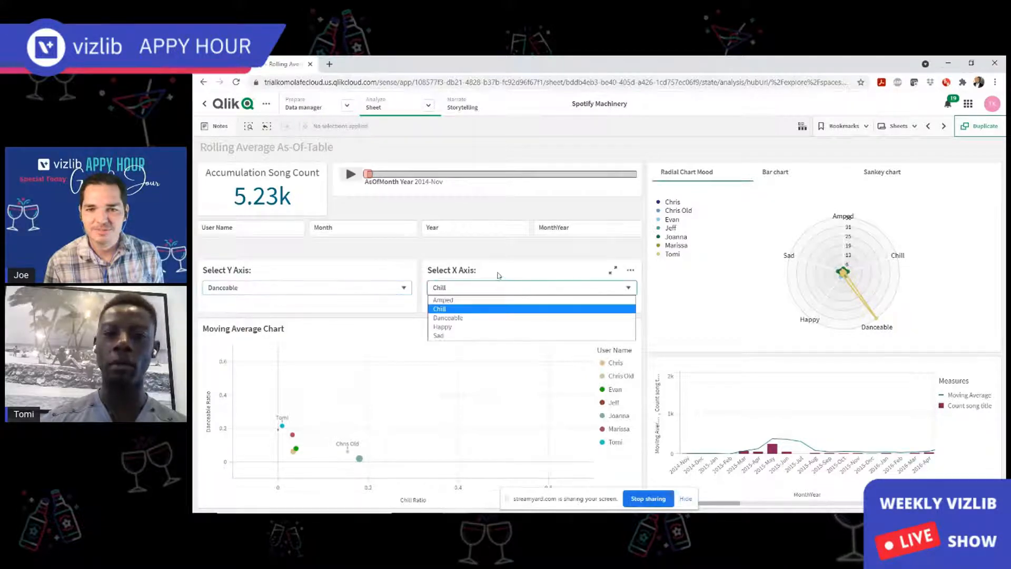
left_click(473, 303)
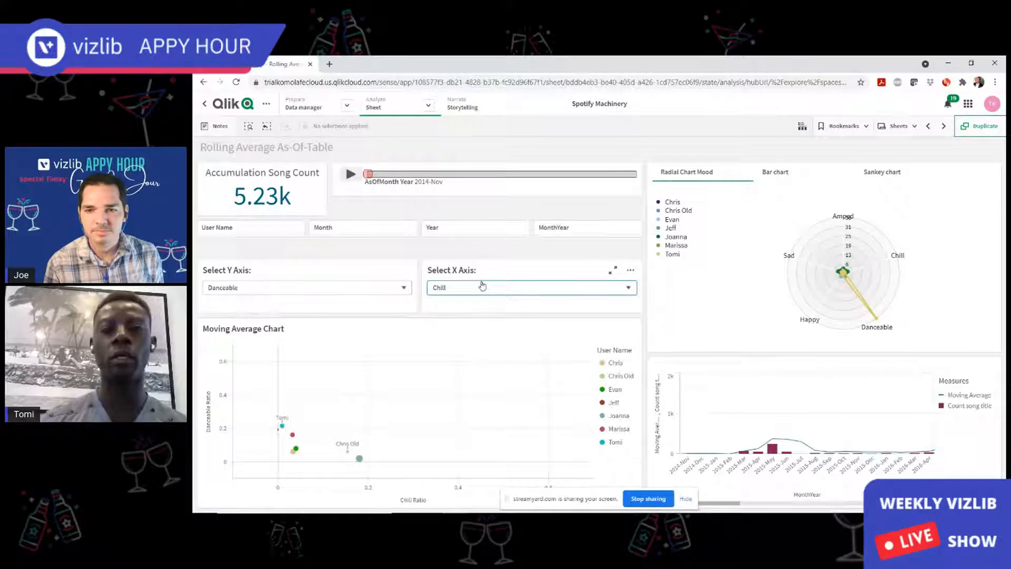
left_click(319, 288)
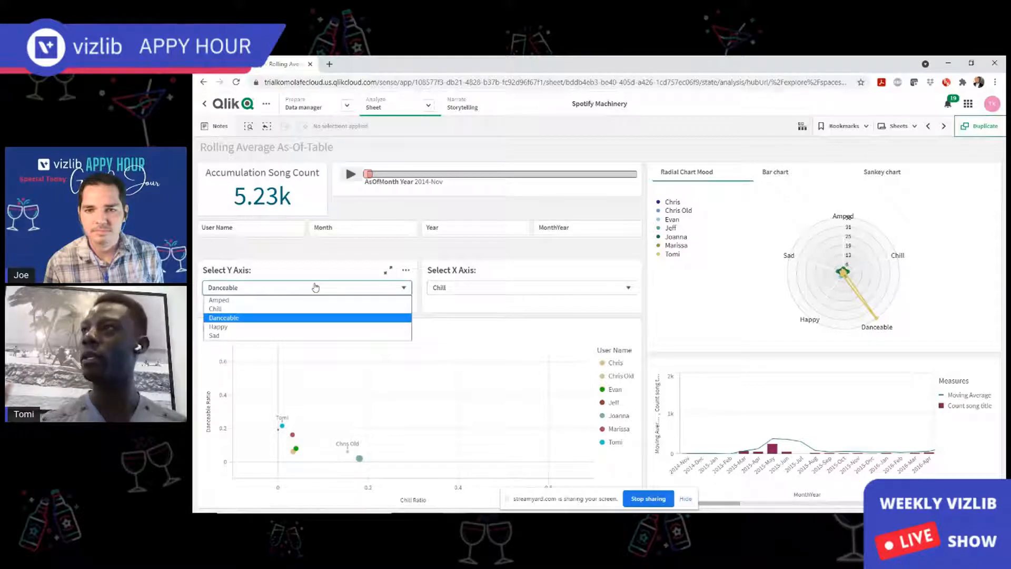
left_click(316, 288)
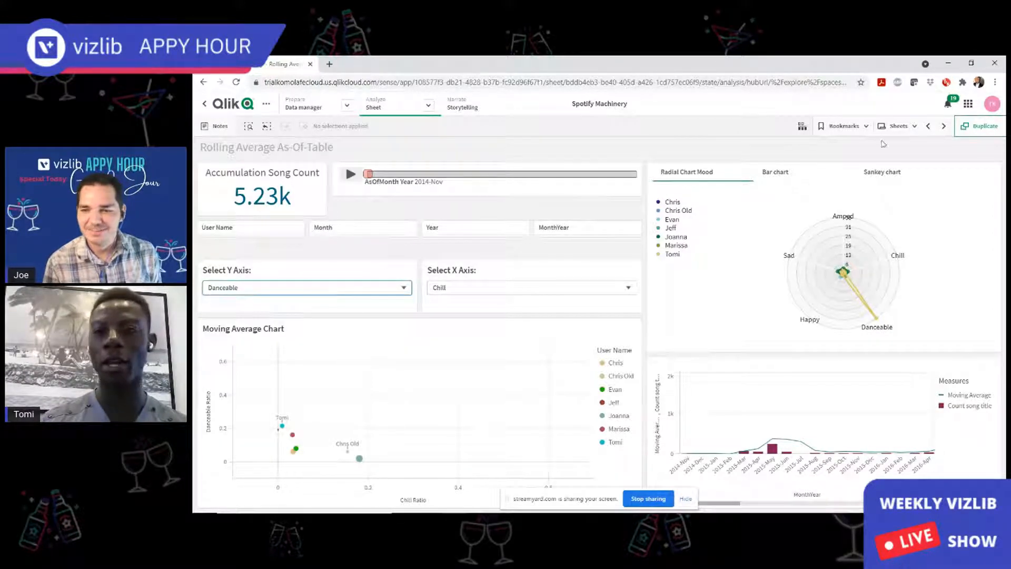
Go back to the Find my next favorite song sheet and check the Select User options without changing the user.
left_click(930, 126)
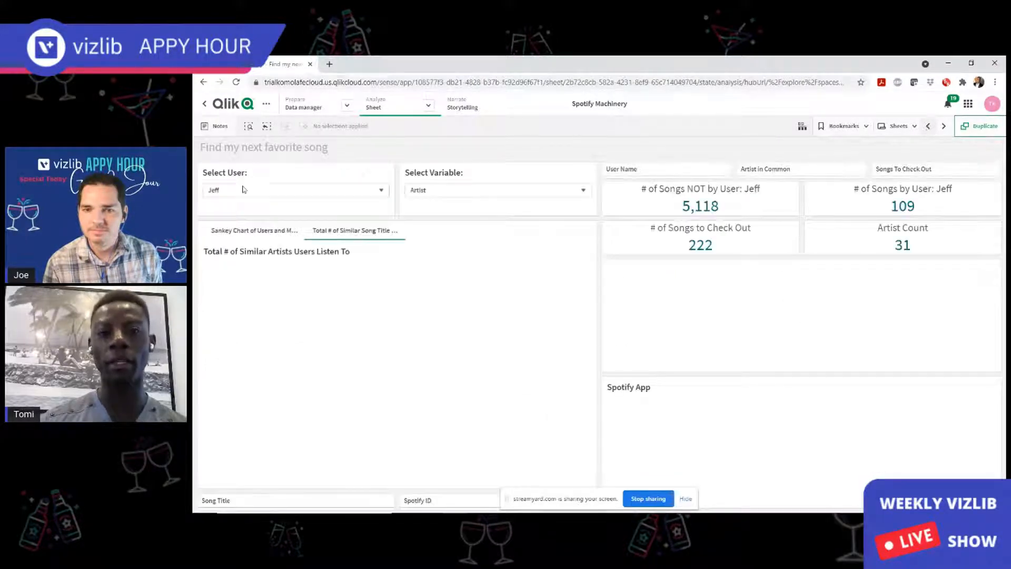
left_click(244, 190)
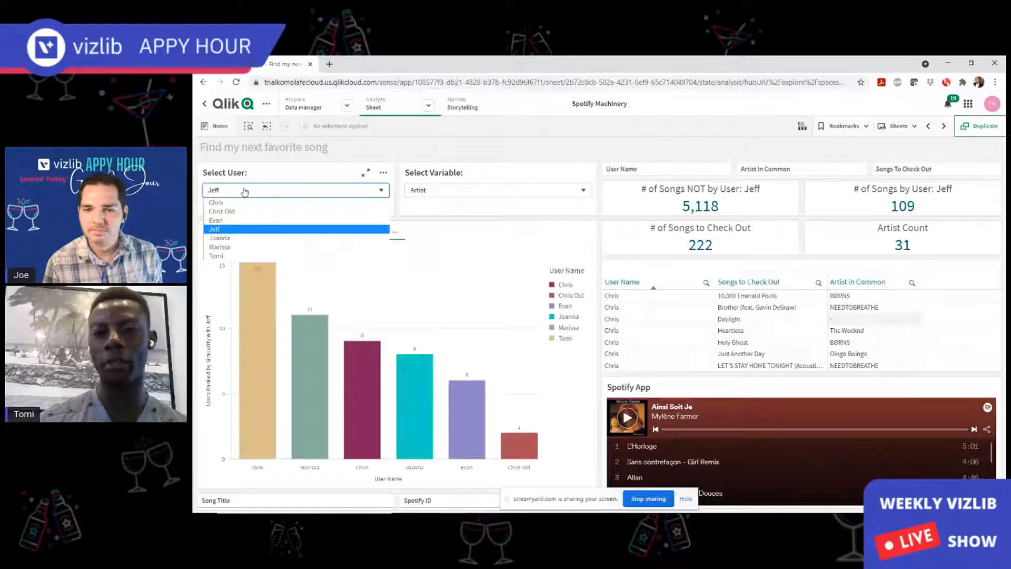
left_click(250, 189)
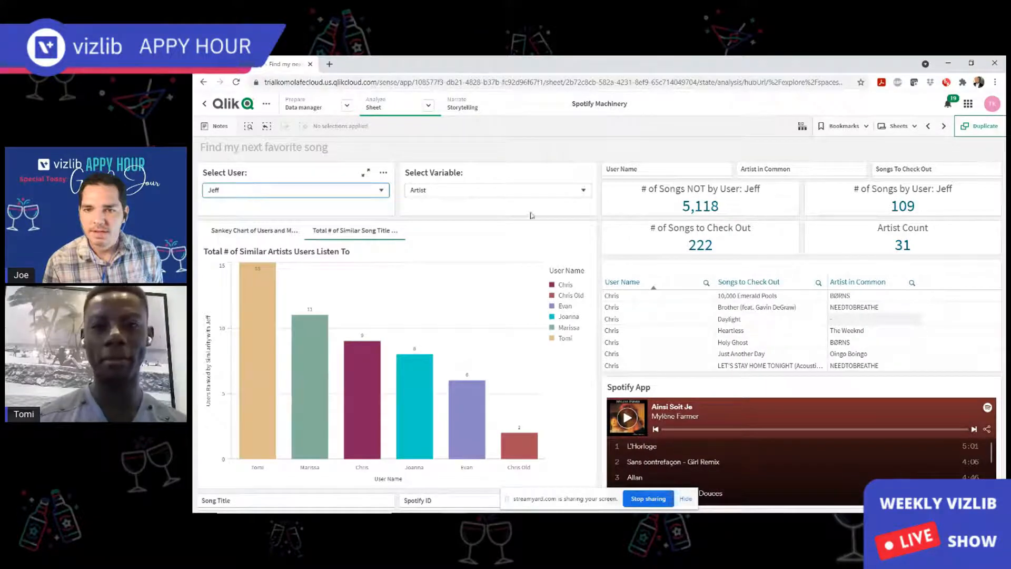
Return to the Rolling Average As-Of-Table sheet and switch the mood chart to the bar chart and on to the Sankey chart.
left_click(942, 127)
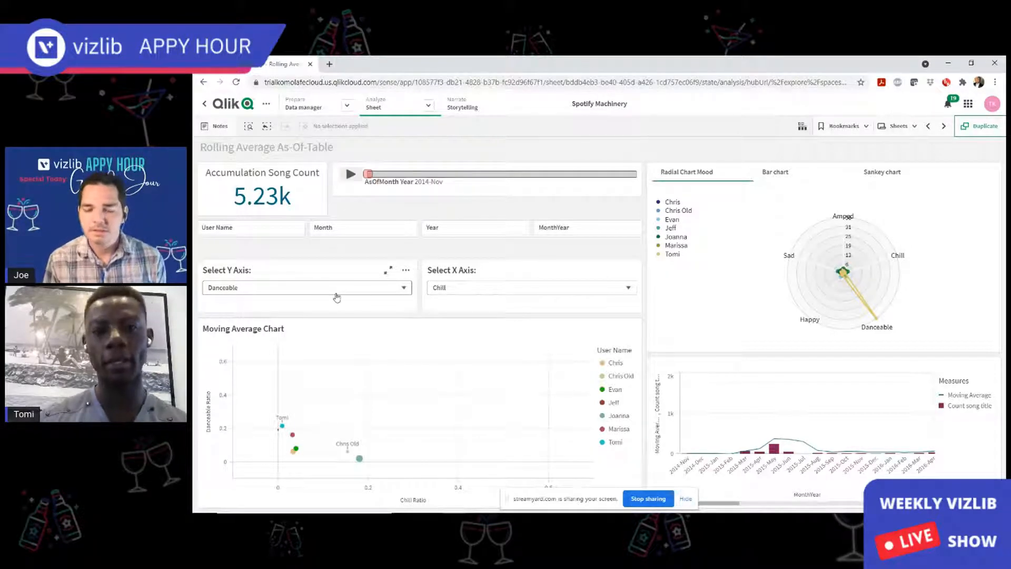
left_click(774, 172)
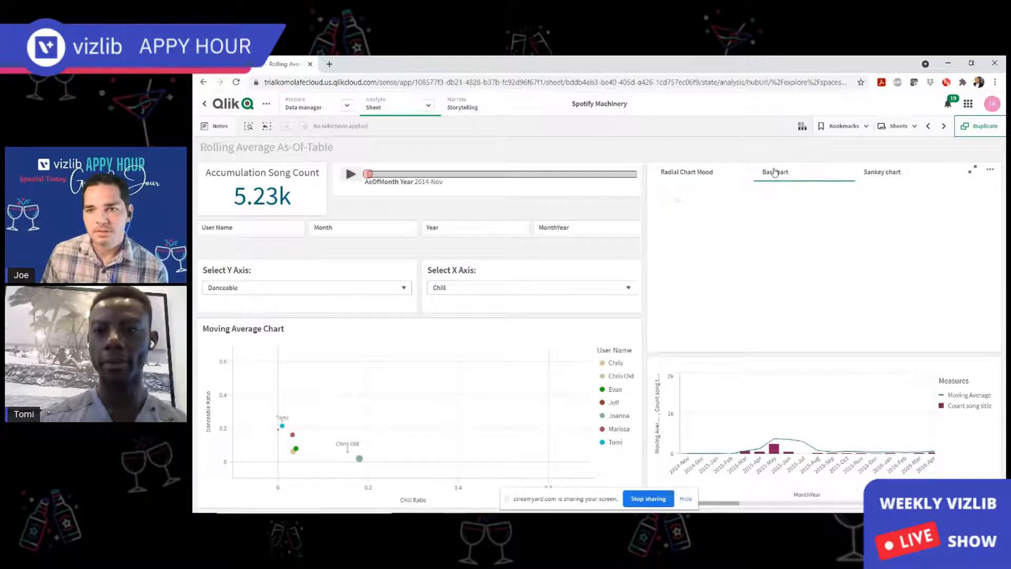
left_click(871, 171)
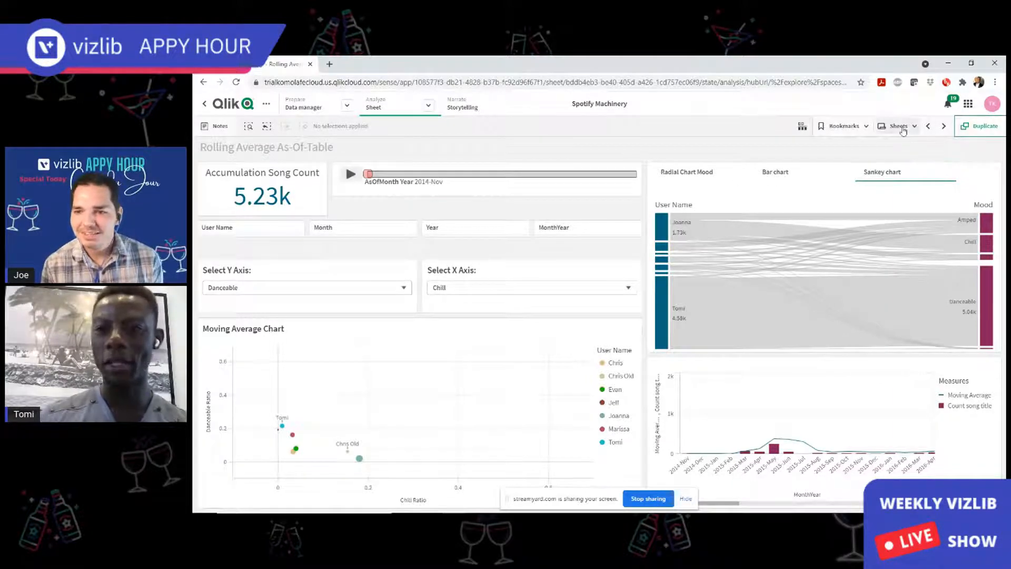
Open the Find my next favorite song sheet and examine an enlarged view of the Sankey chart linking users to months.
left_click(901, 128)
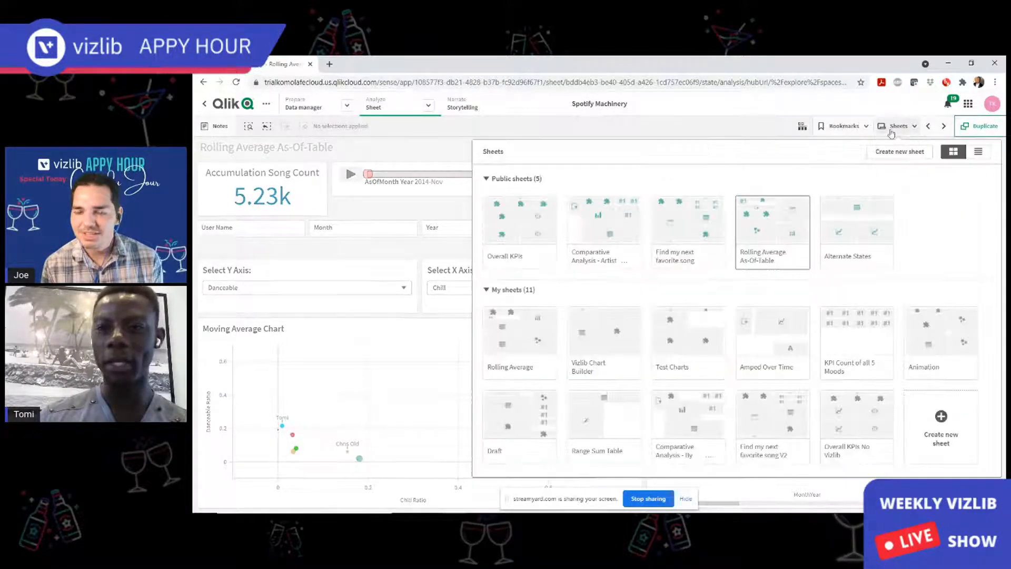
left_click(670, 232)
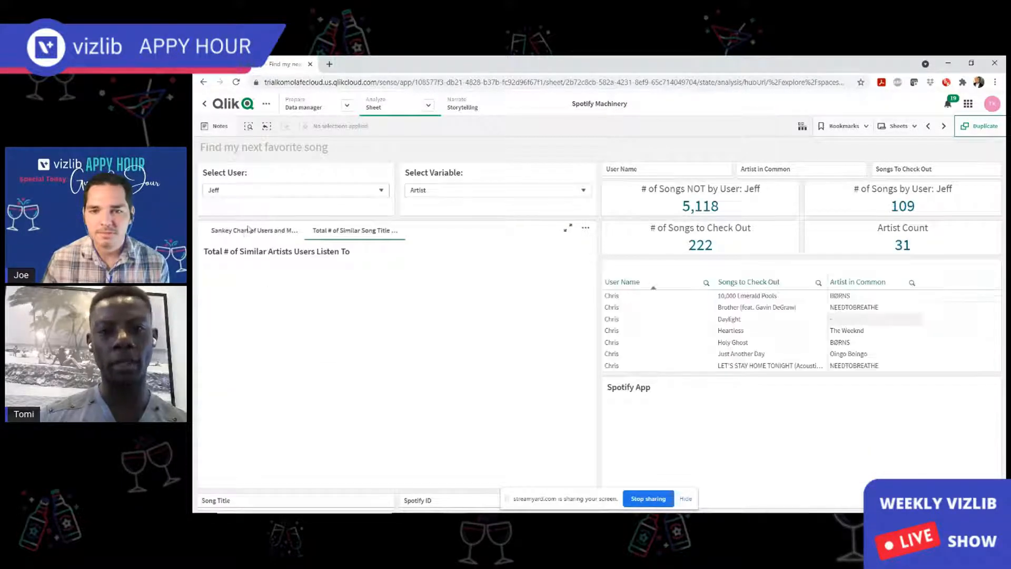
left_click(249, 230)
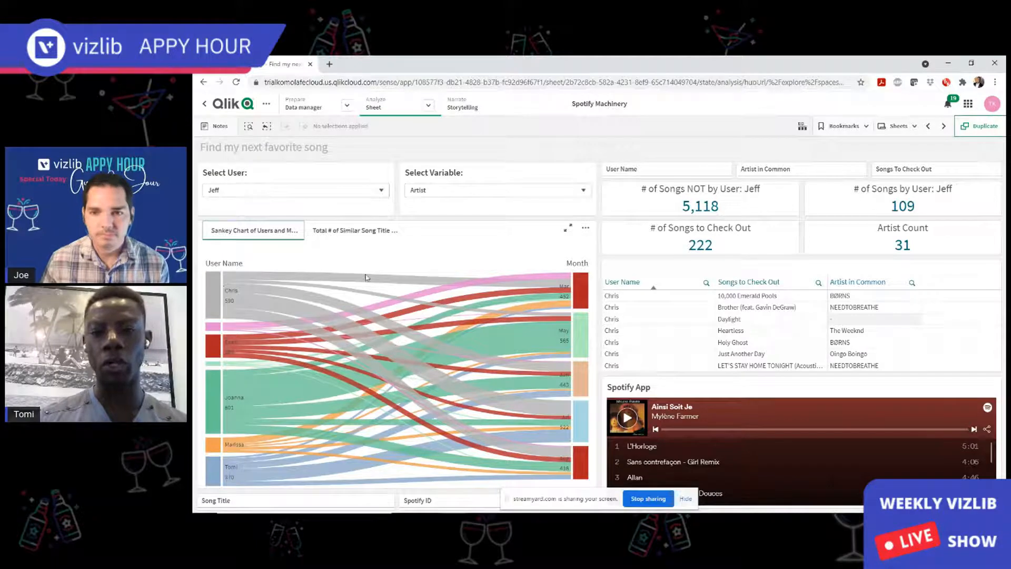
mouse_move(583, 467)
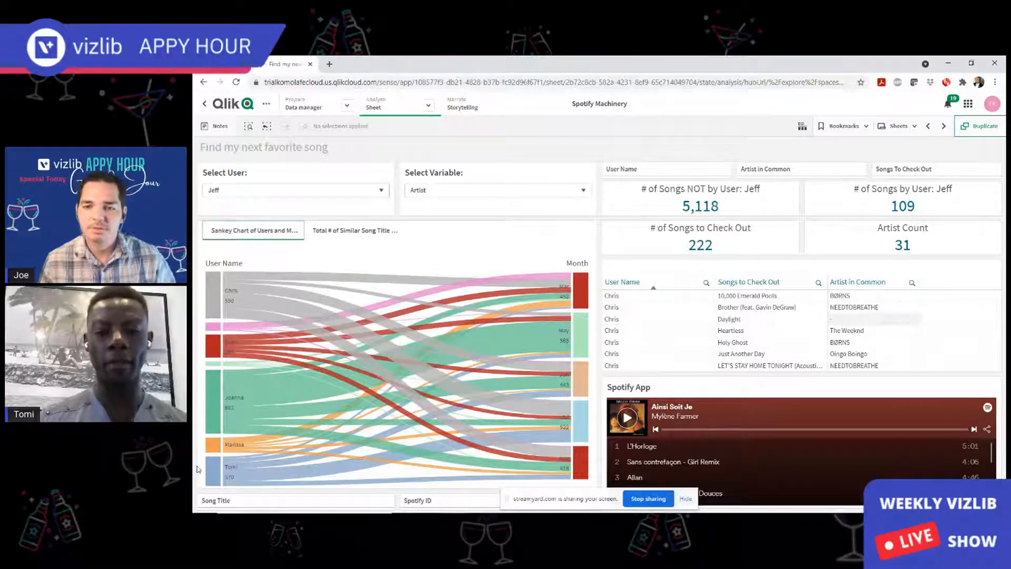
scroll(198, 470, "up", 5)
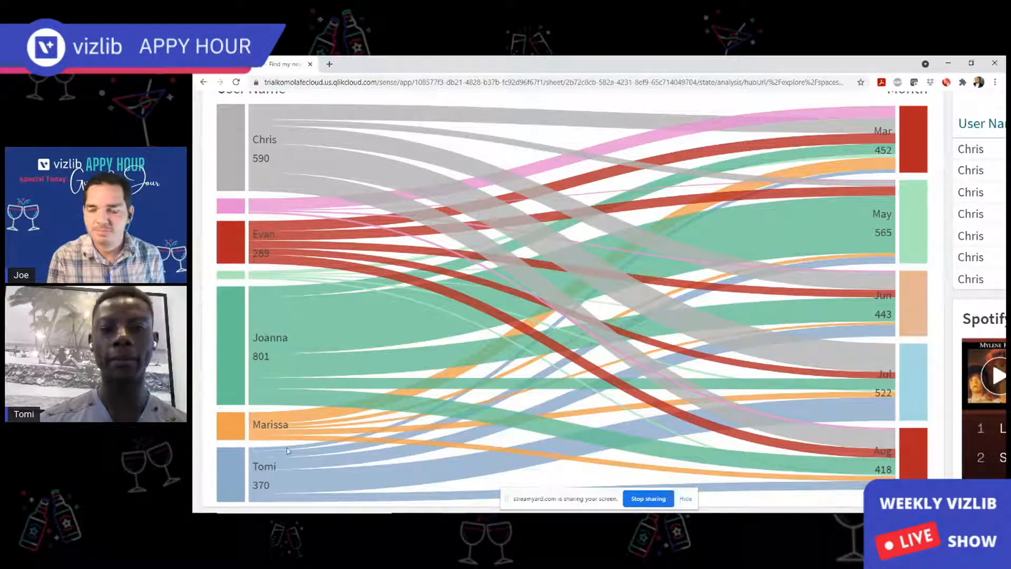
mouse_move(260, 154)
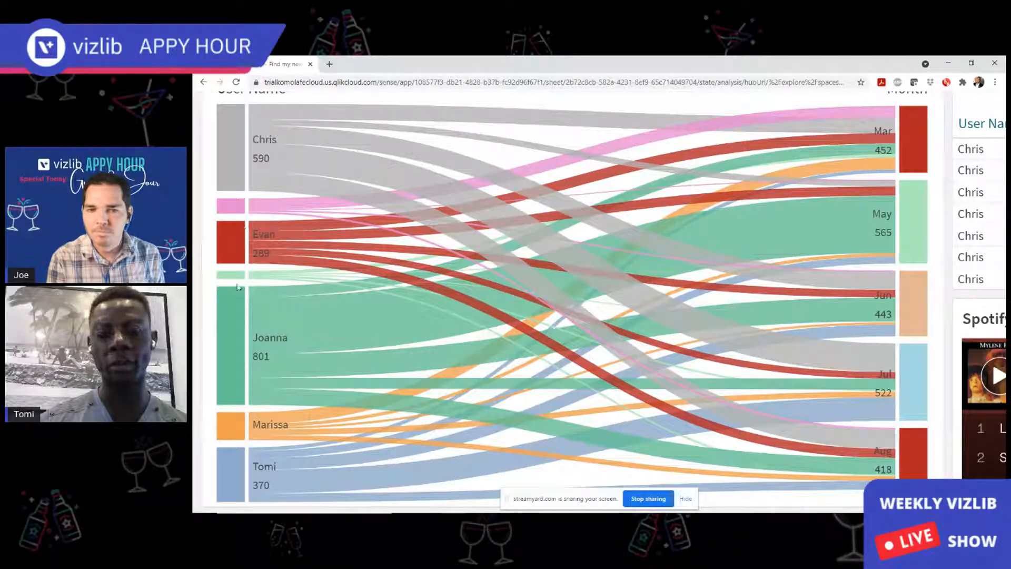
mouse_move(242, 329)
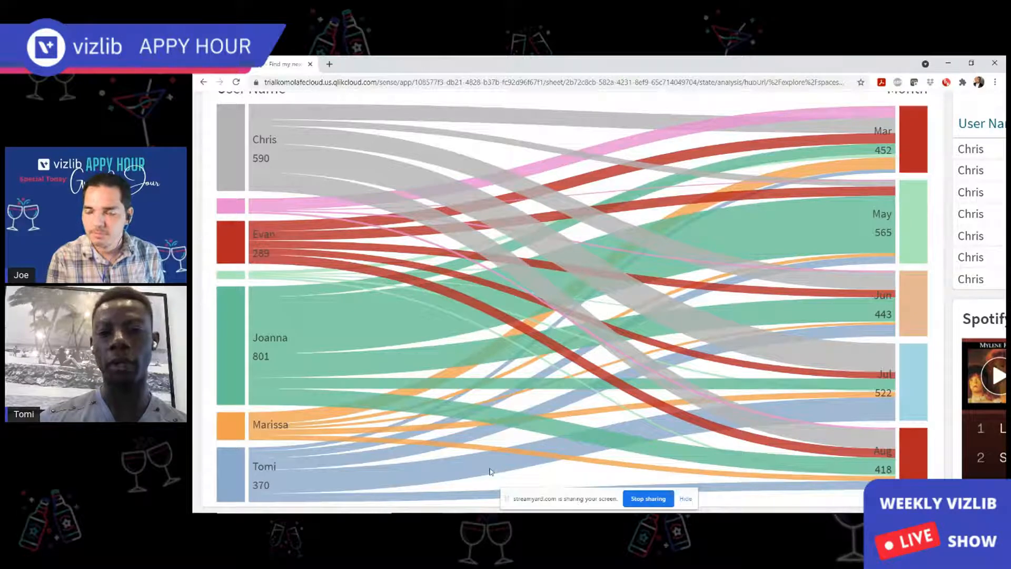
mouse_move(866, 410)
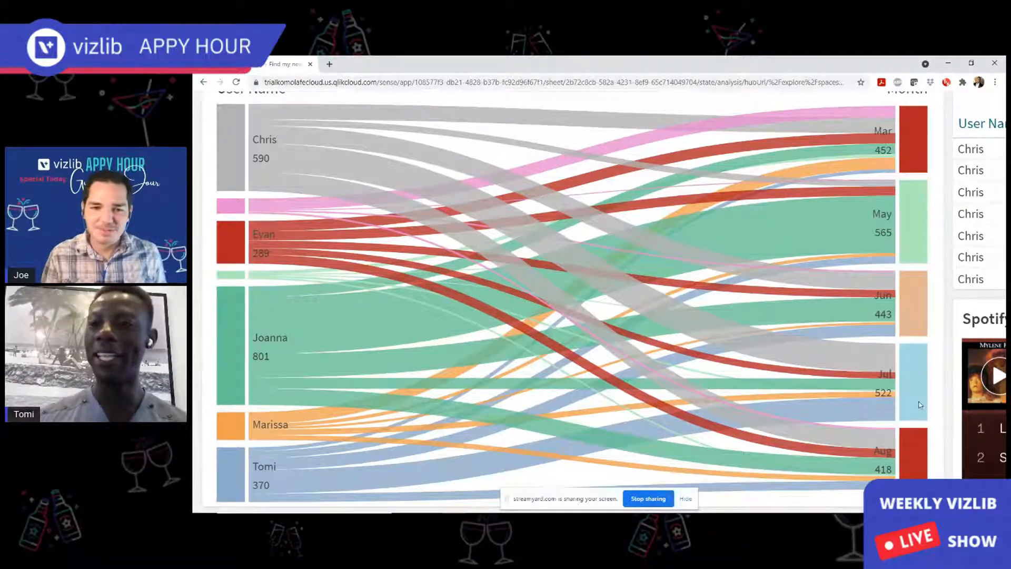
Examine the Sankey chart's counts for the widest flow into May and for June, and return the sheet to normal zoom.
mouse_move(917, 404)
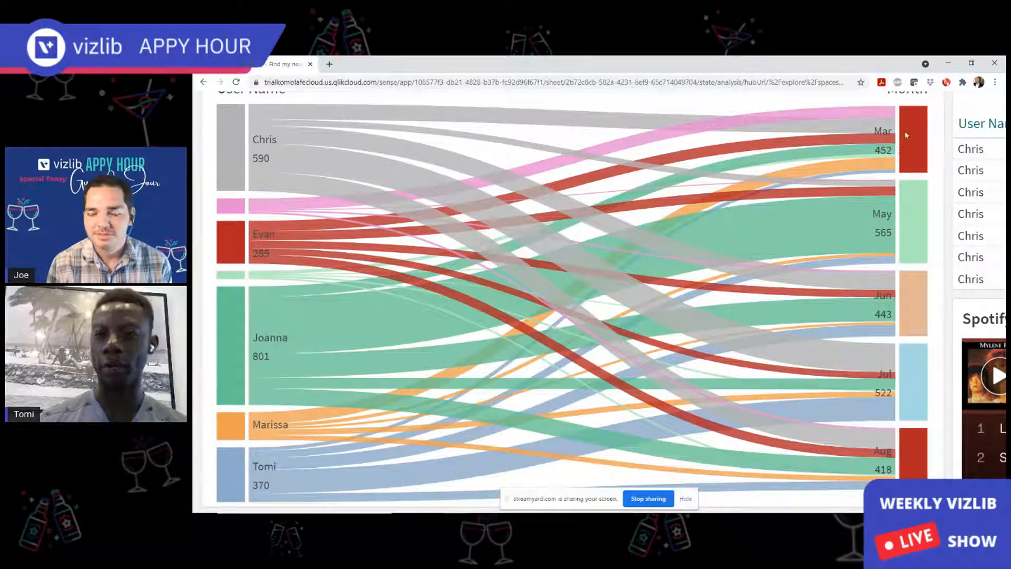
mouse_move(913, 376)
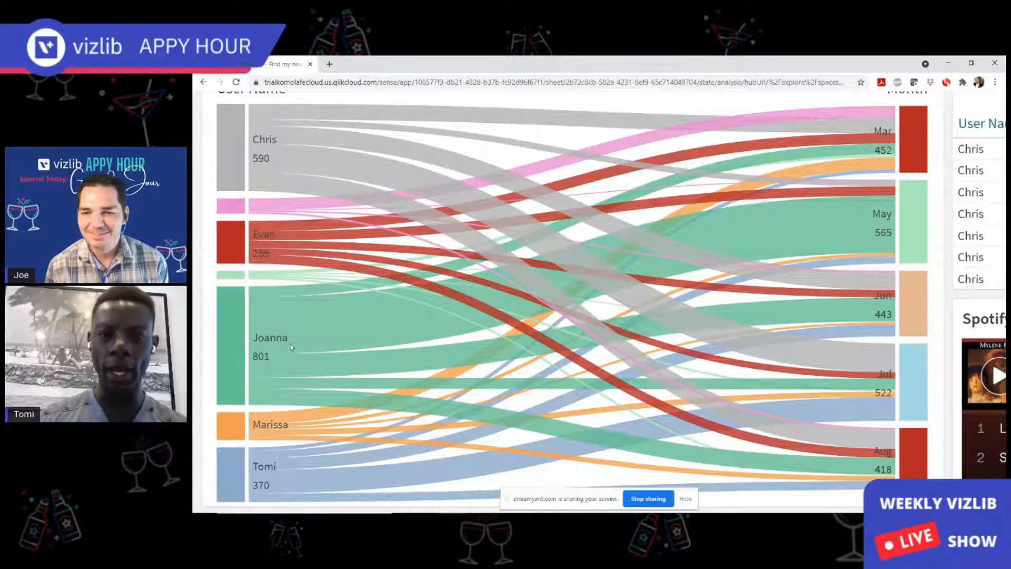
mouse_move(864, 213)
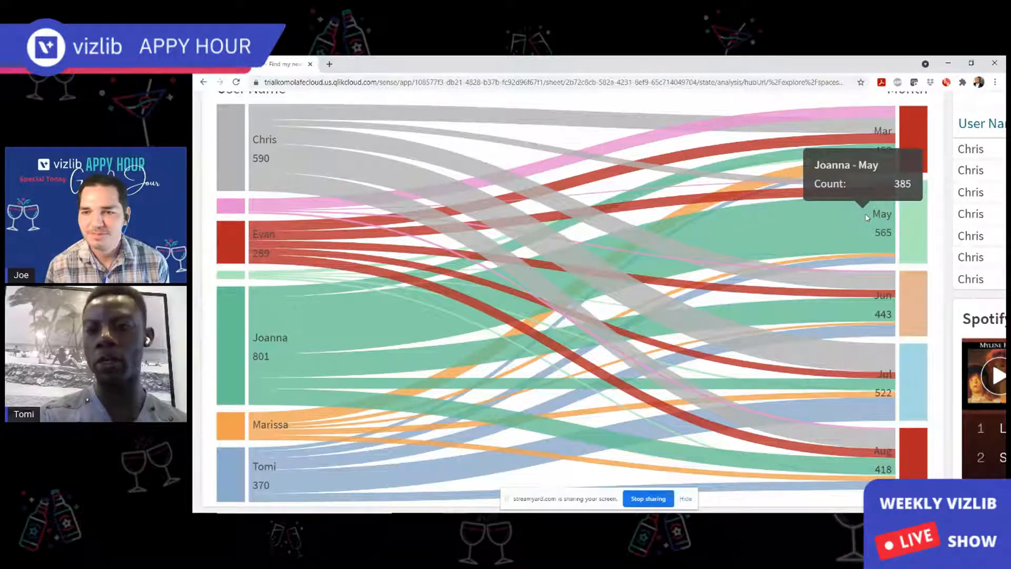
scroll(867, 217, "down", 2)
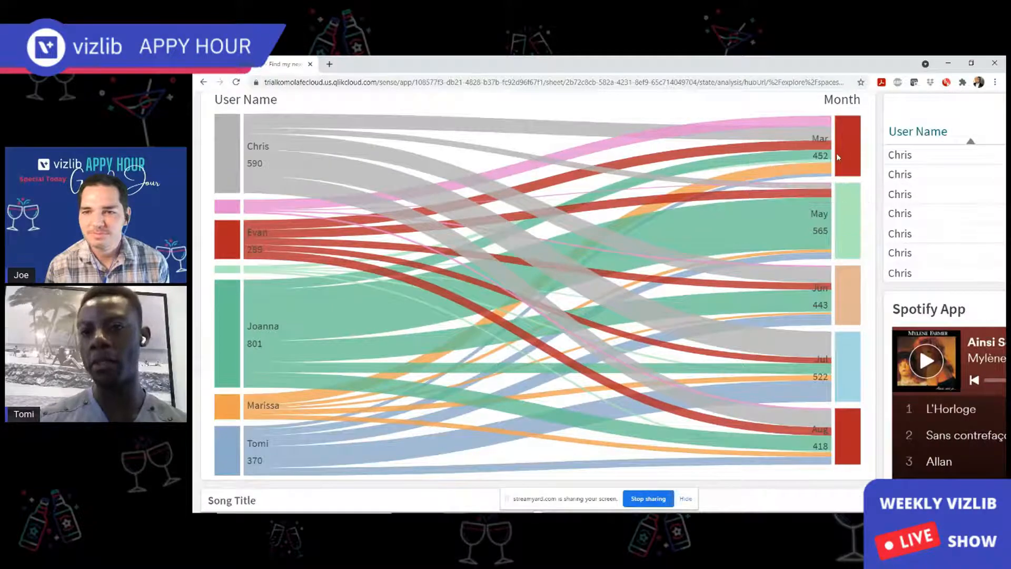
mouse_move(848, 319)
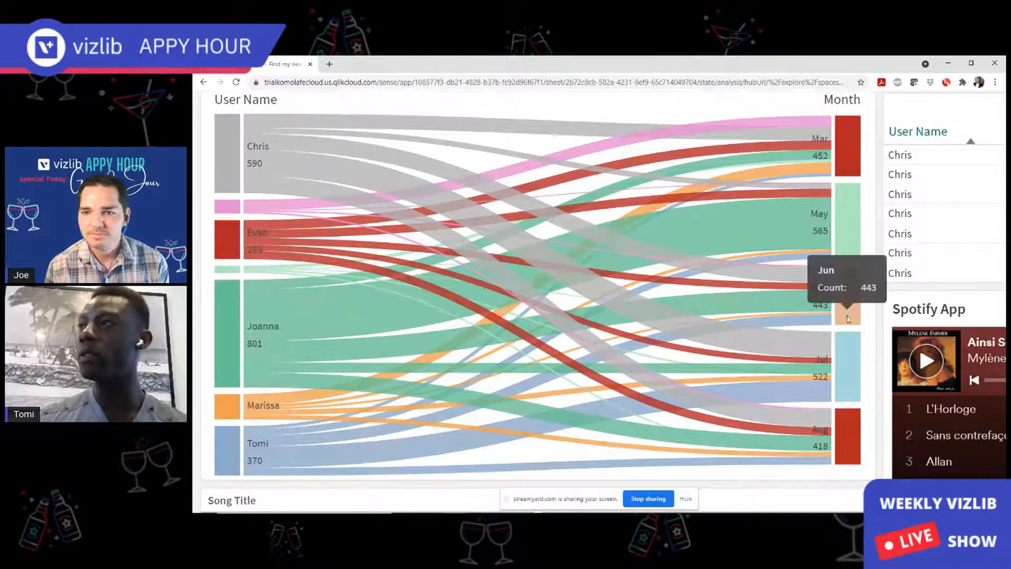
mouse_move(844, 170)
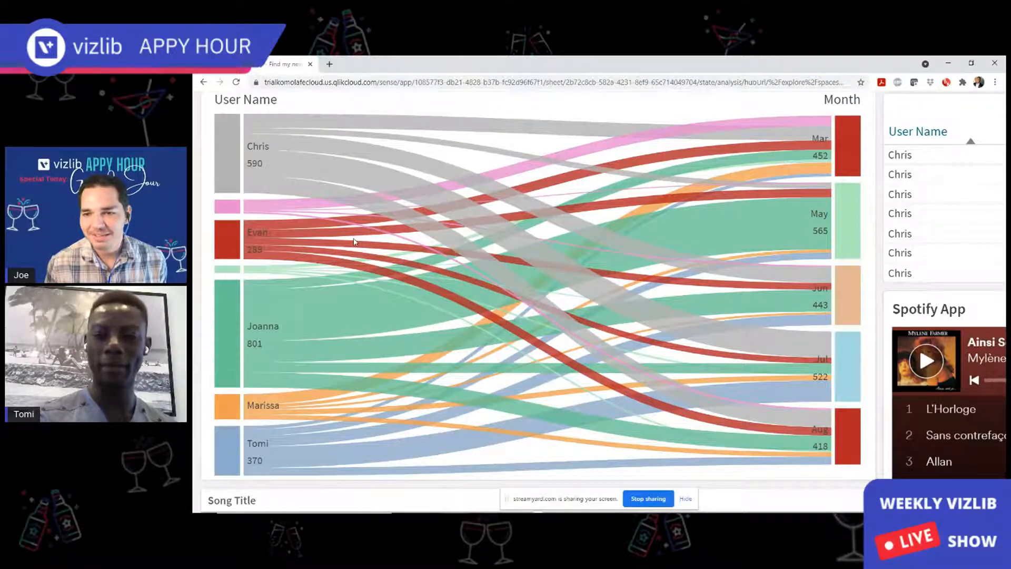
key("Escape")
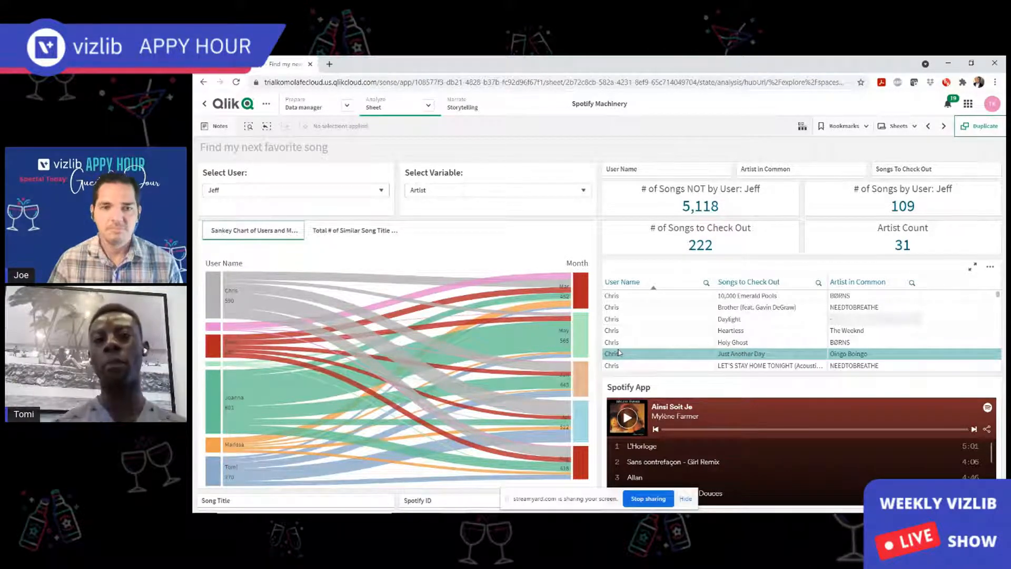
left_click(294, 85)
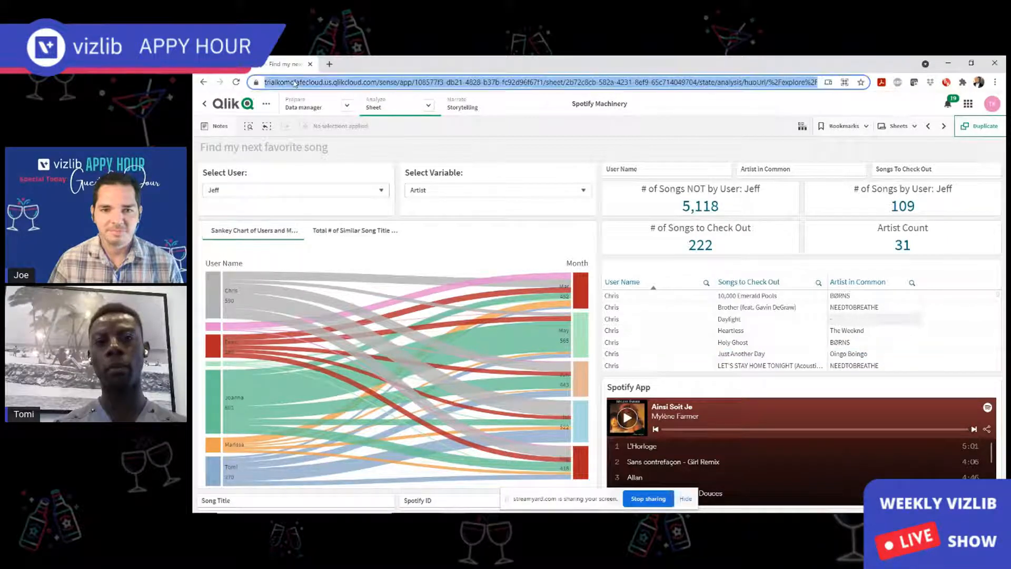
left_click(559, 139)
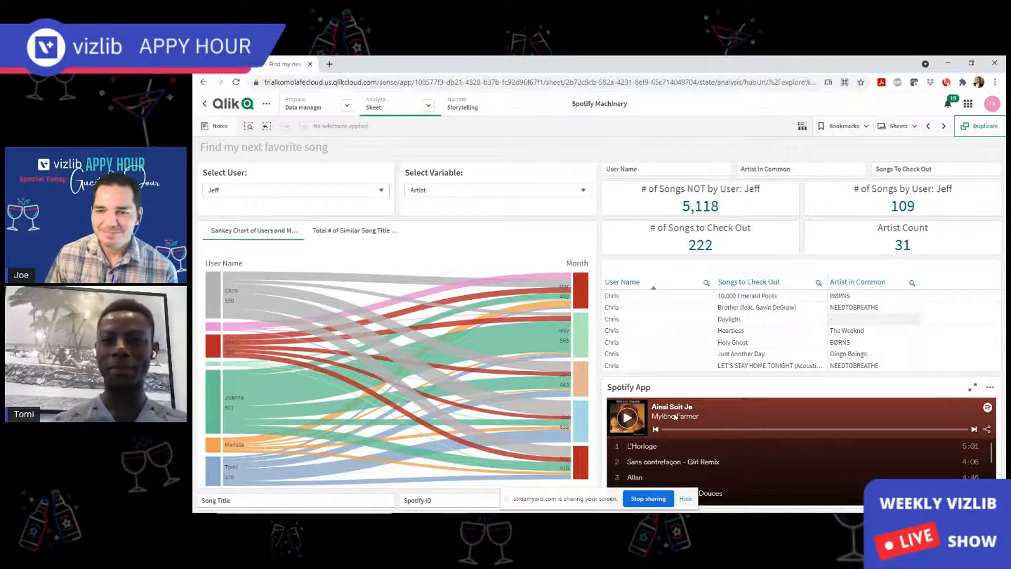
left_click(910, 127)
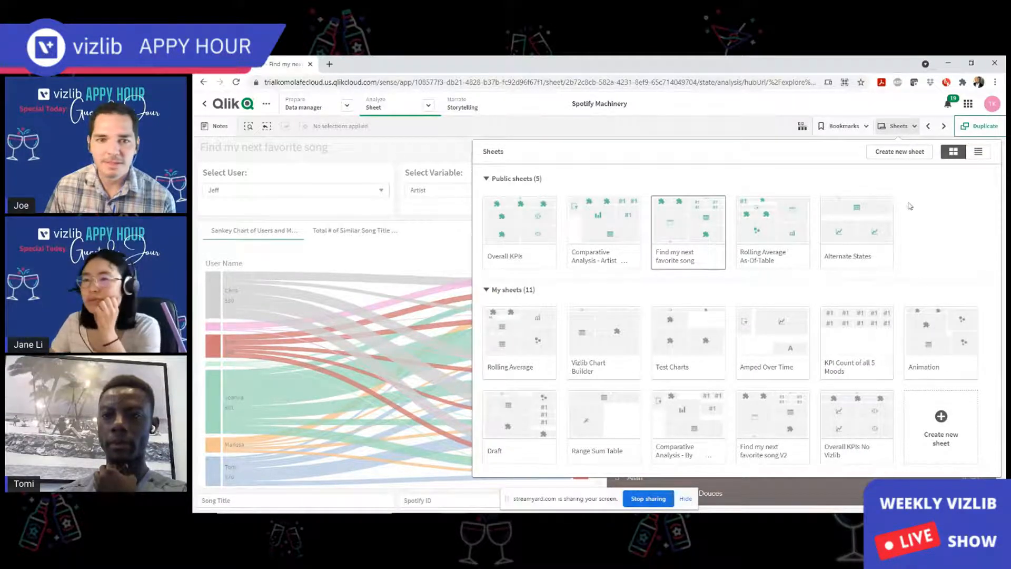
left_click(901, 127)
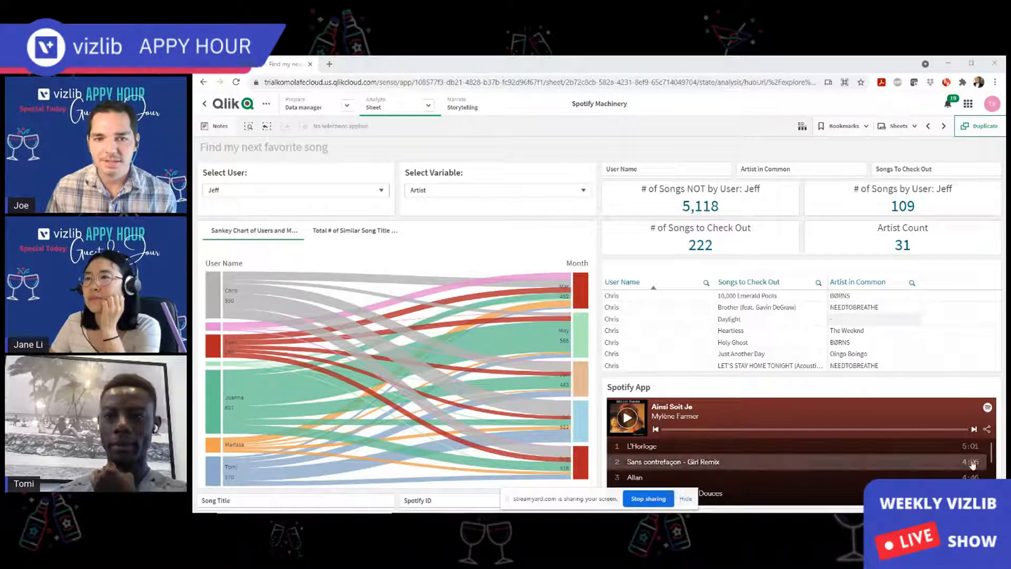
left_click(906, 130)
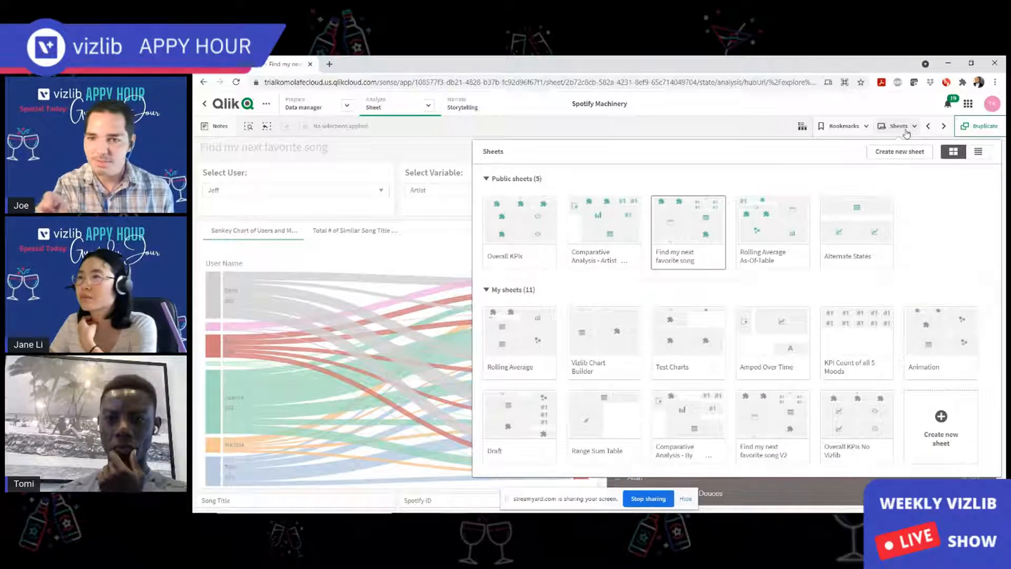
left_click(906, 132)
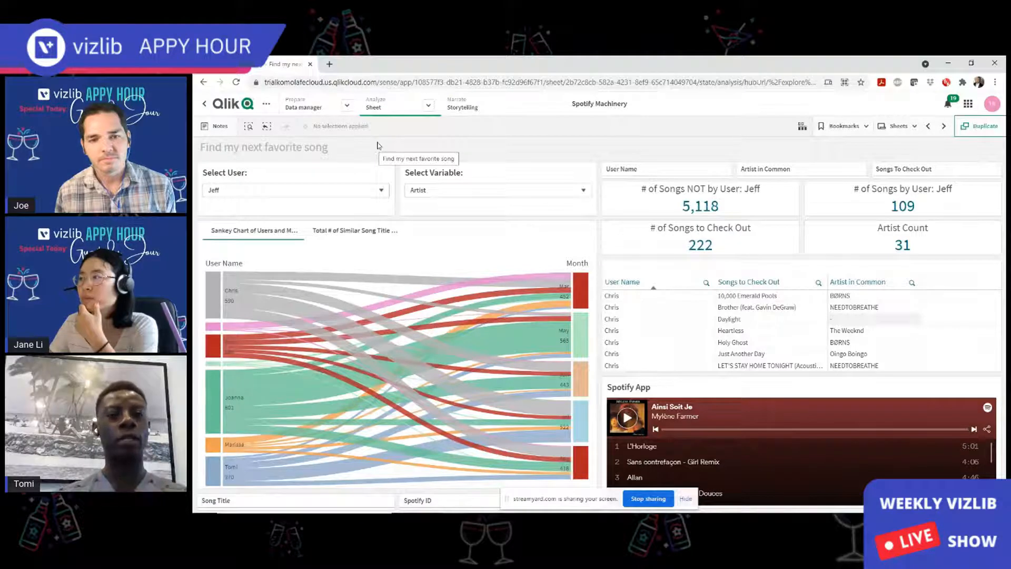
Switch the Sankey chart to the Total # of Similar Song Title bar chart and inspect its bars.
left_click(374, 230)
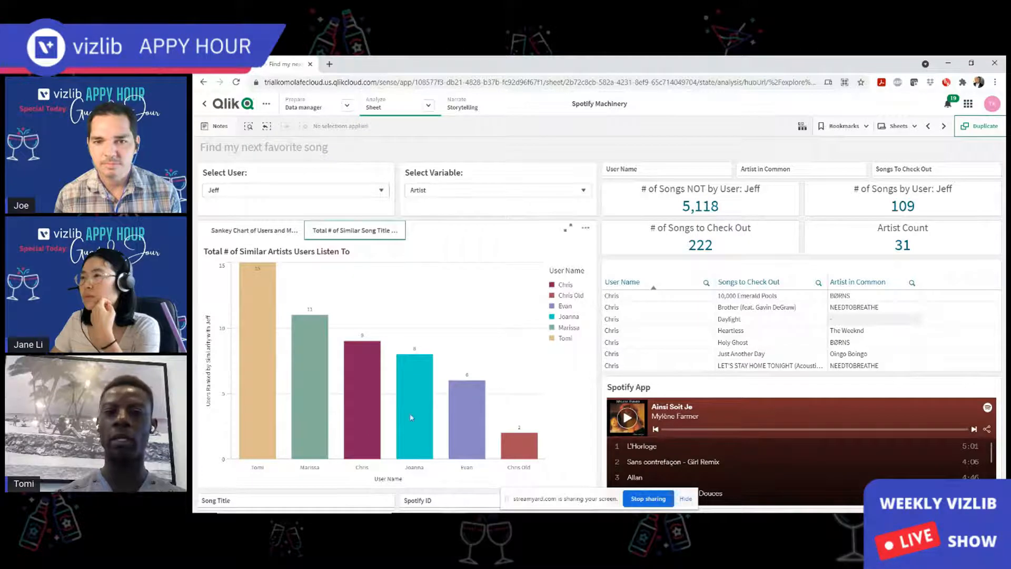
mouse_move(412, 412)
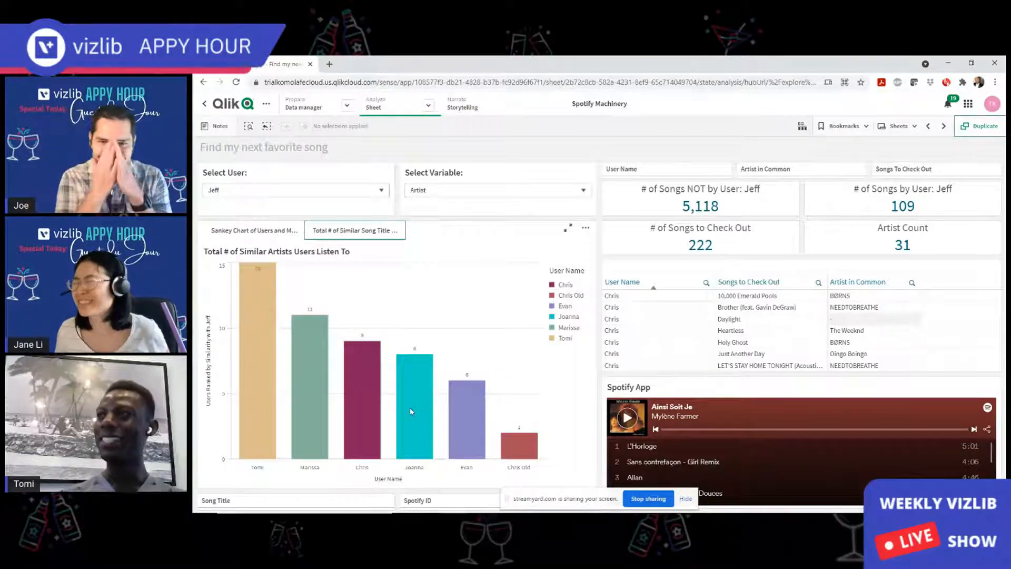
Search the data for "floren", select the artist Florence + The Machine, and check which values remain possible in the User Name filter.
left_click(249, 126)
key("ctrl+plus")
key("ctrl+plus")
key("ctrl+plus")
key("ctrl+plus")
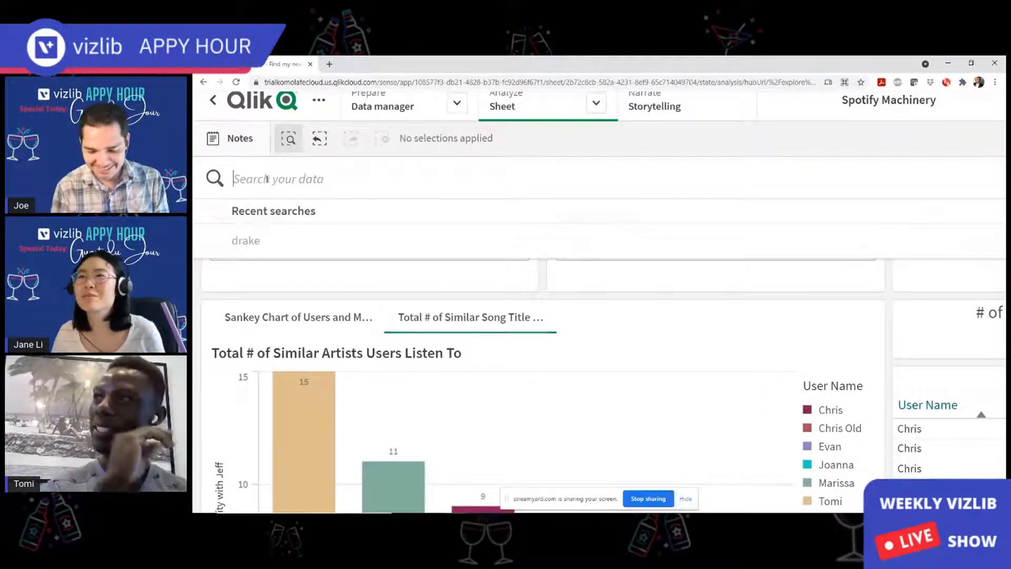
type("floren")
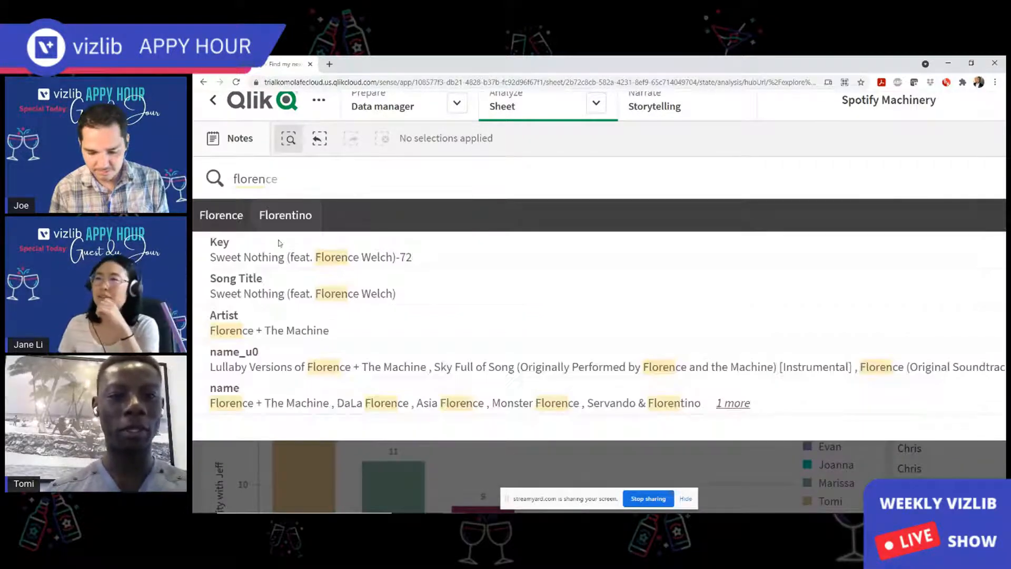
left_click(293, 330)
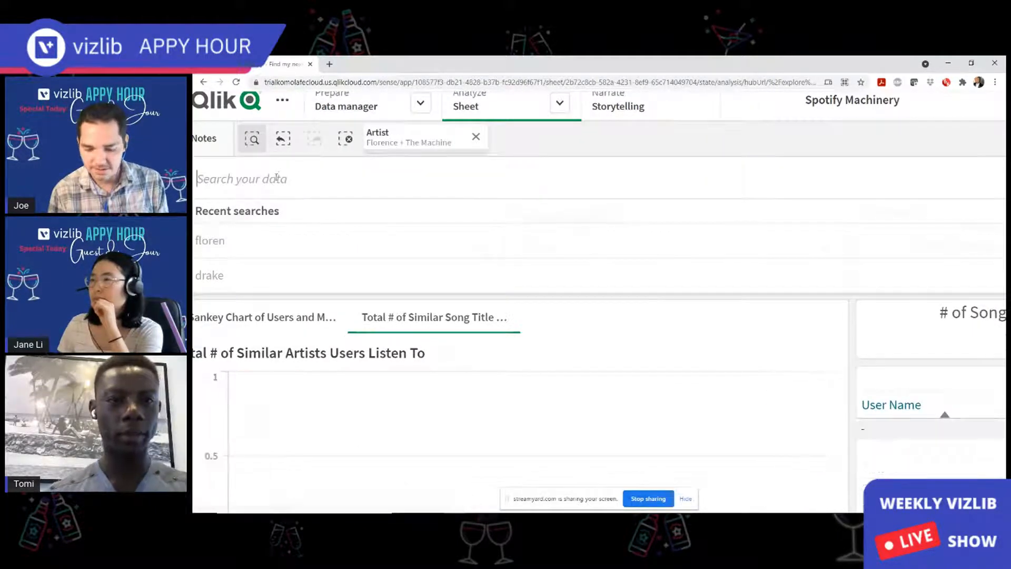
scroll(268, 178, "down", 5)
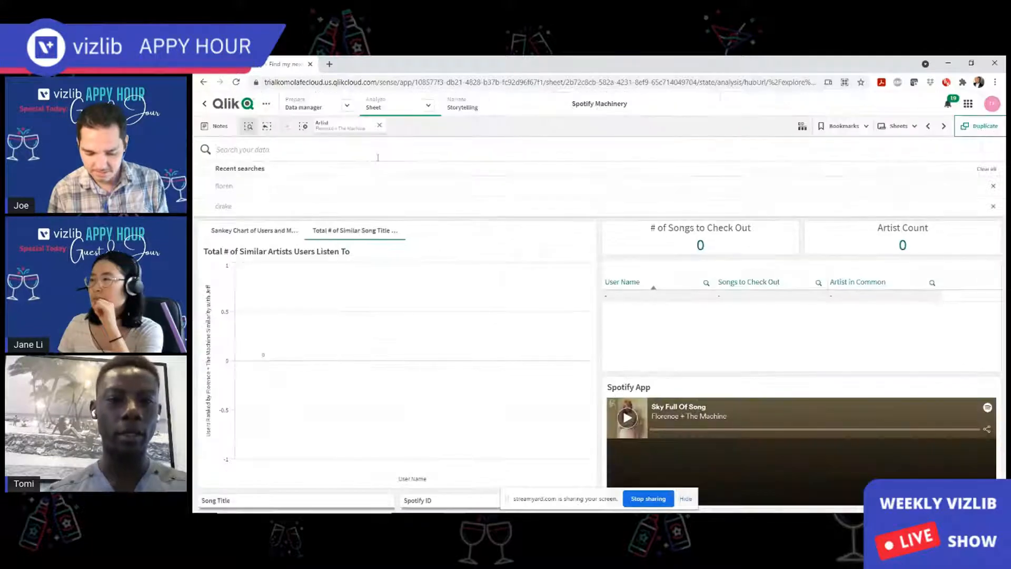
left_click(413, 136)
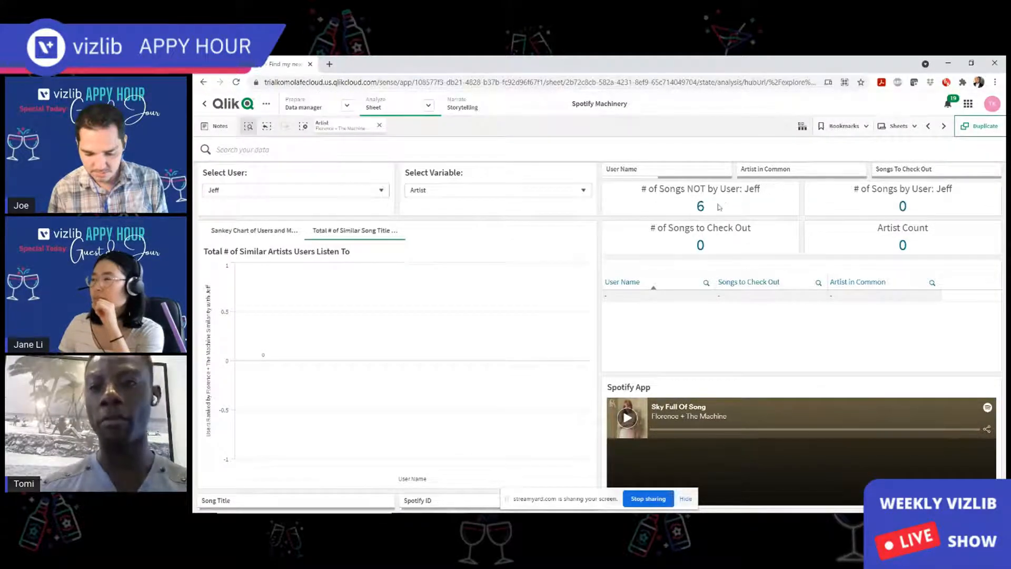
left_click(641, 174)
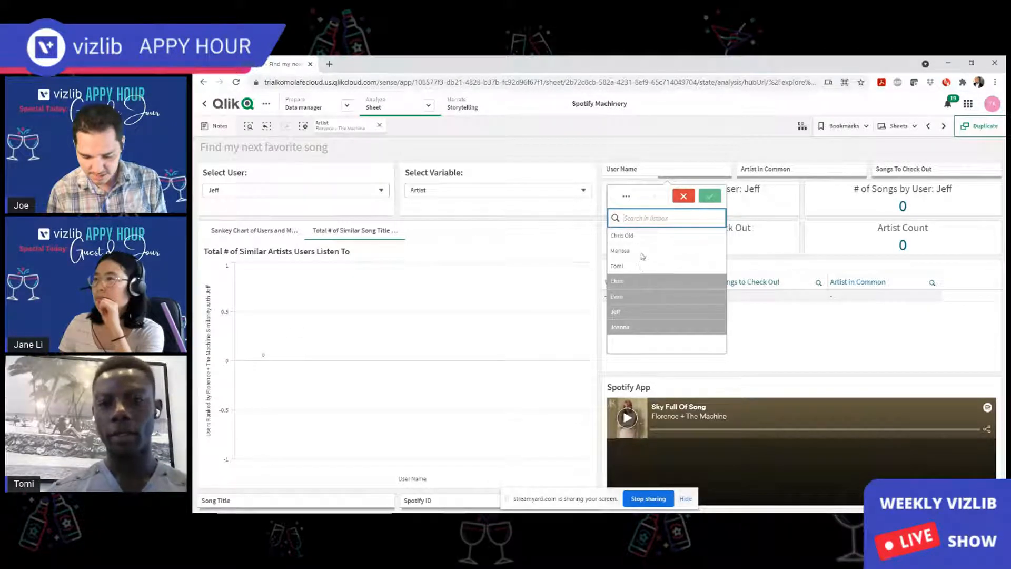
left_click(643, 176)
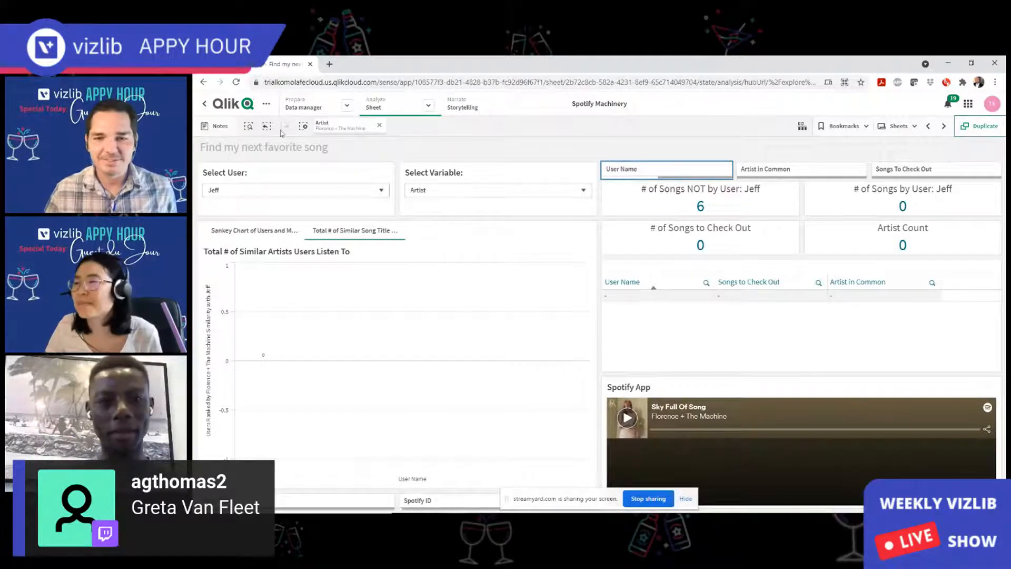
Try searching the data for "greta" within the current artist selection, and empty the search.
left_click(248, 126)
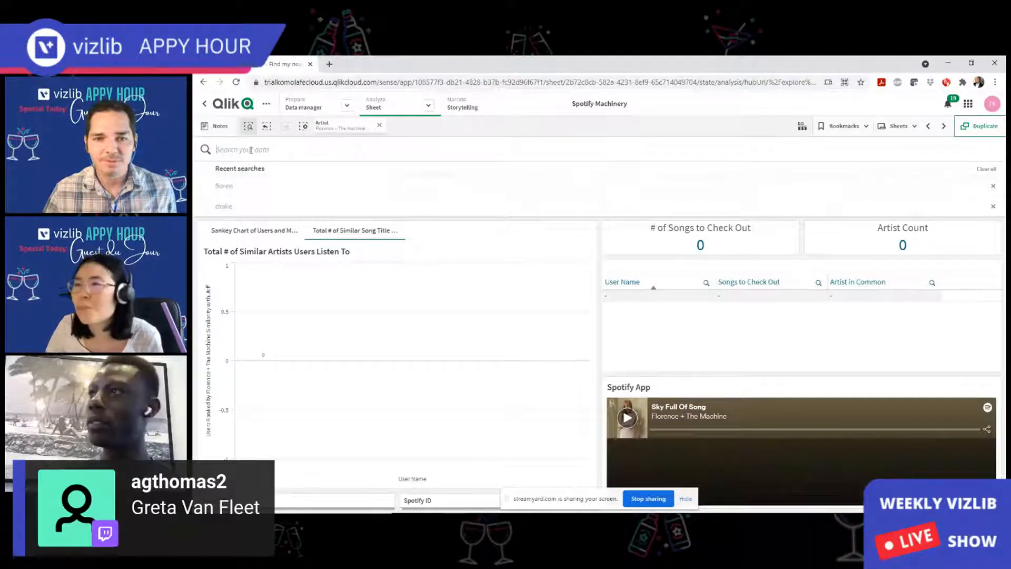
type("greta")
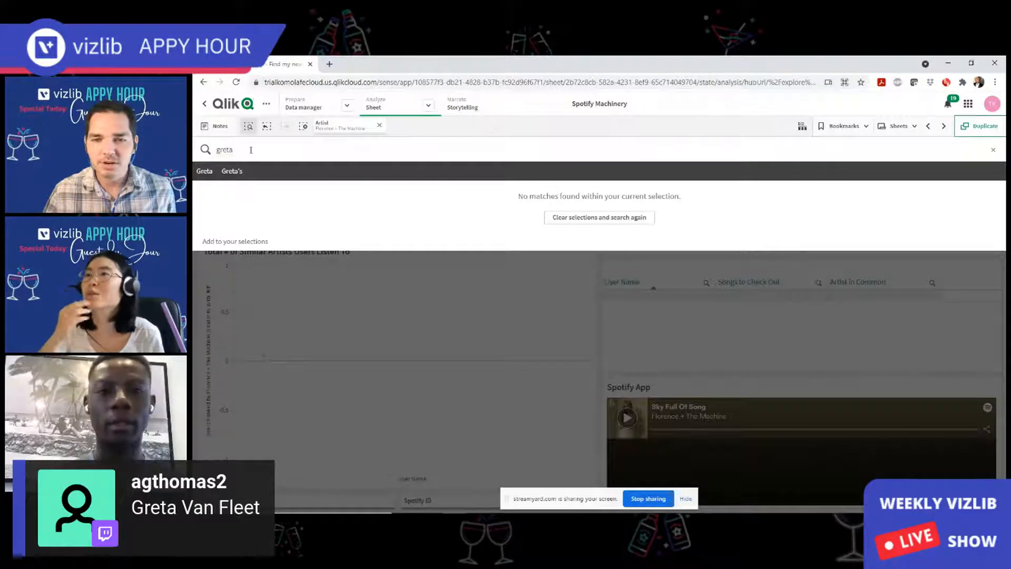
key("BackSpace")
key("BackSpace")
key("BackSpace")
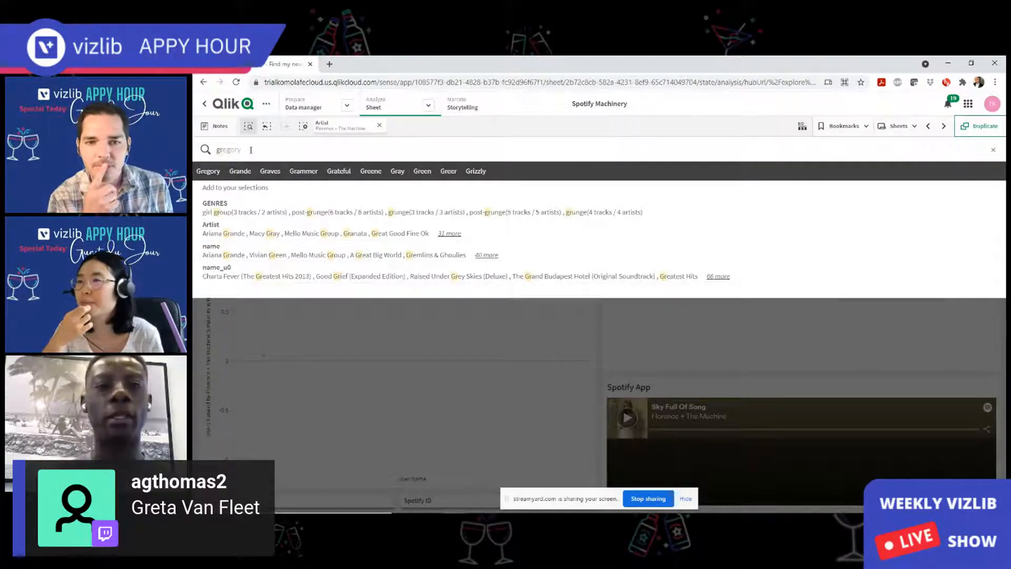
key("BackSpace")
key("BackSpace")
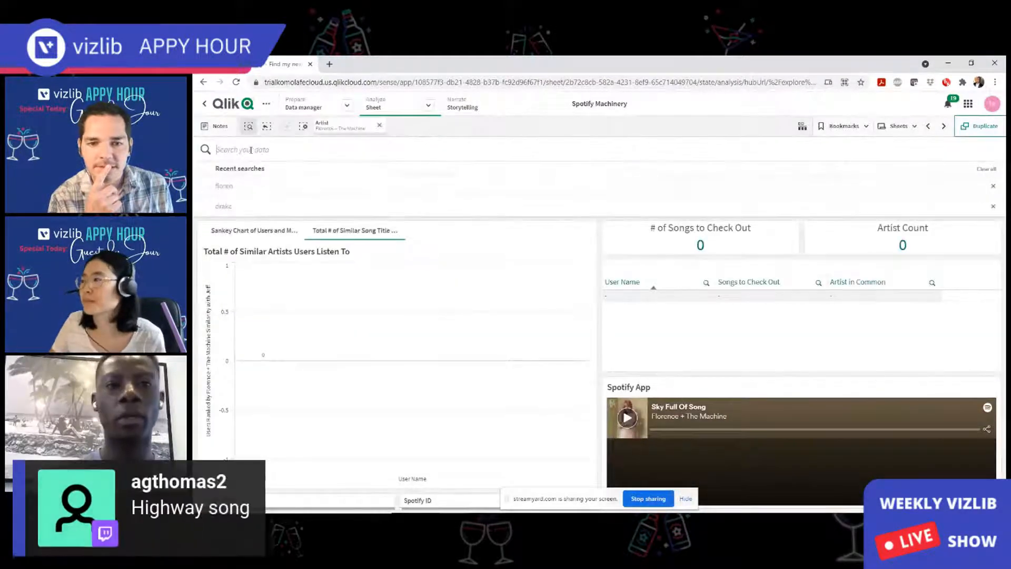
key("Escape")
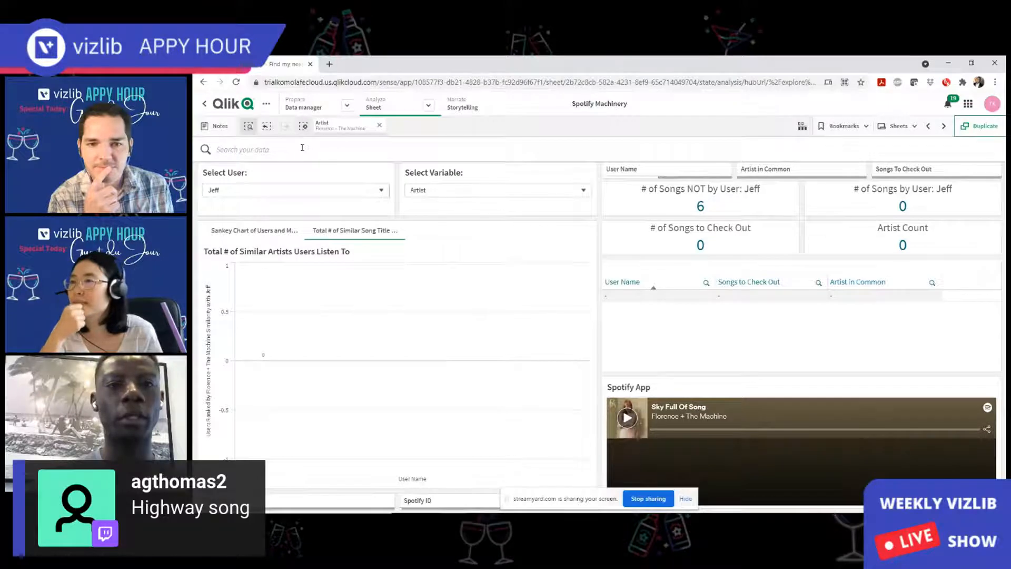
Search the data for "greta" with the artist selection cleared, and select Greta's Bakery in the name field.
left_click(302, 148)
type("greta")
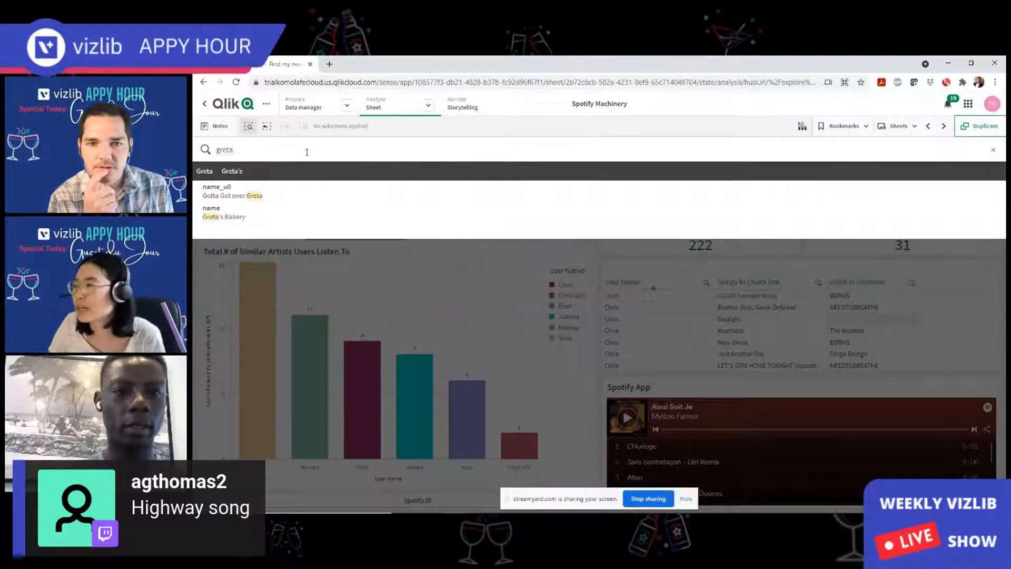
left_click(303, 213)
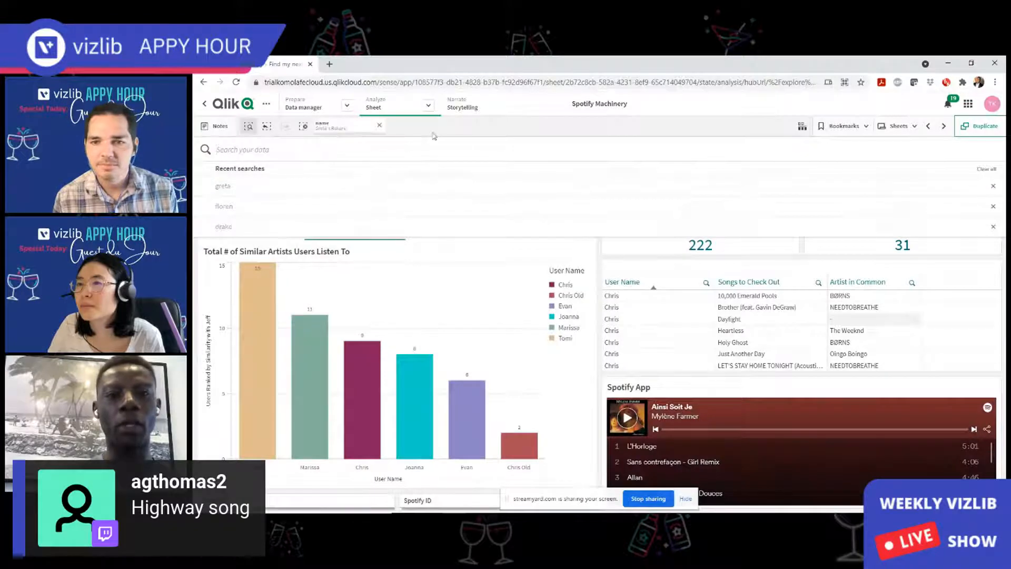
left_click(436, 131)
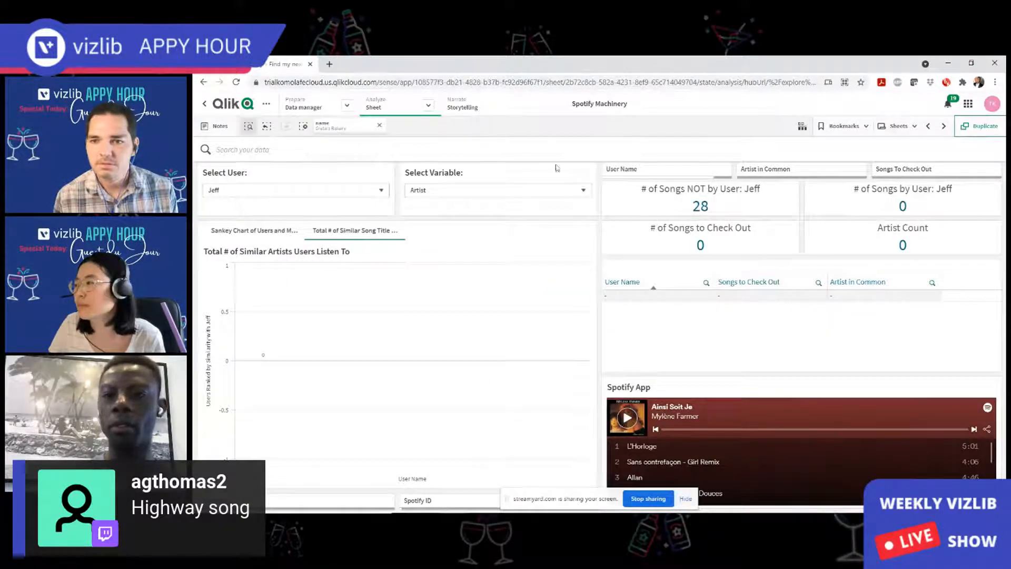
Check the User Name filter and the Songs to Check Out table for the Greta's Bakery selection, and inspect the selection's values.
left_click(654, 168)
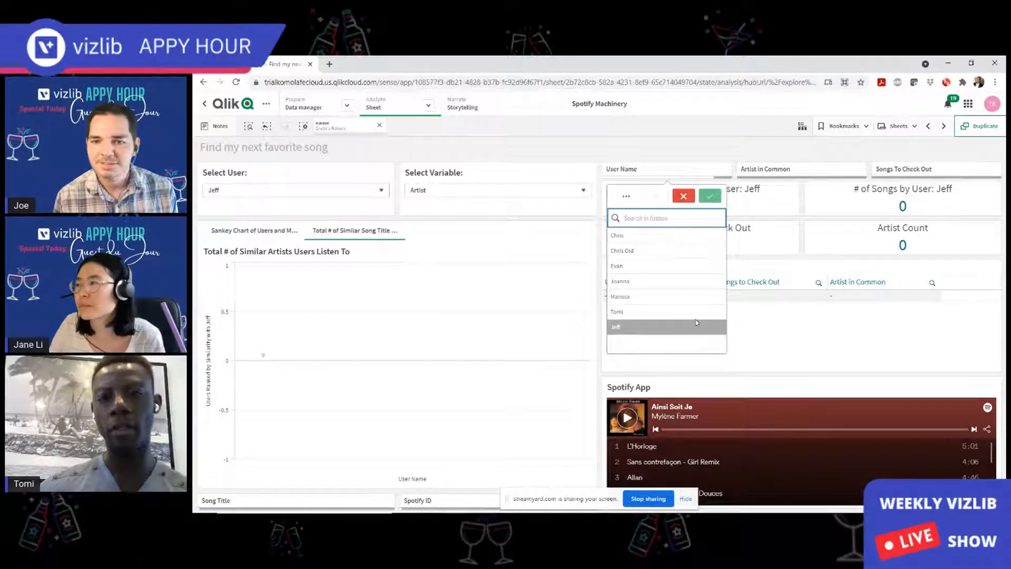
left_click(659, 151)
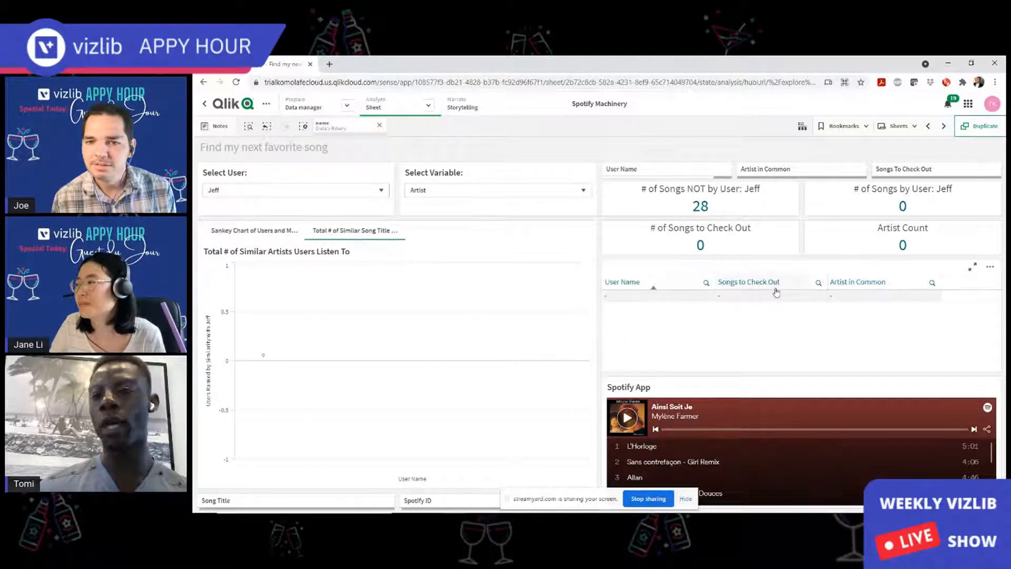
left_click(748, 297)
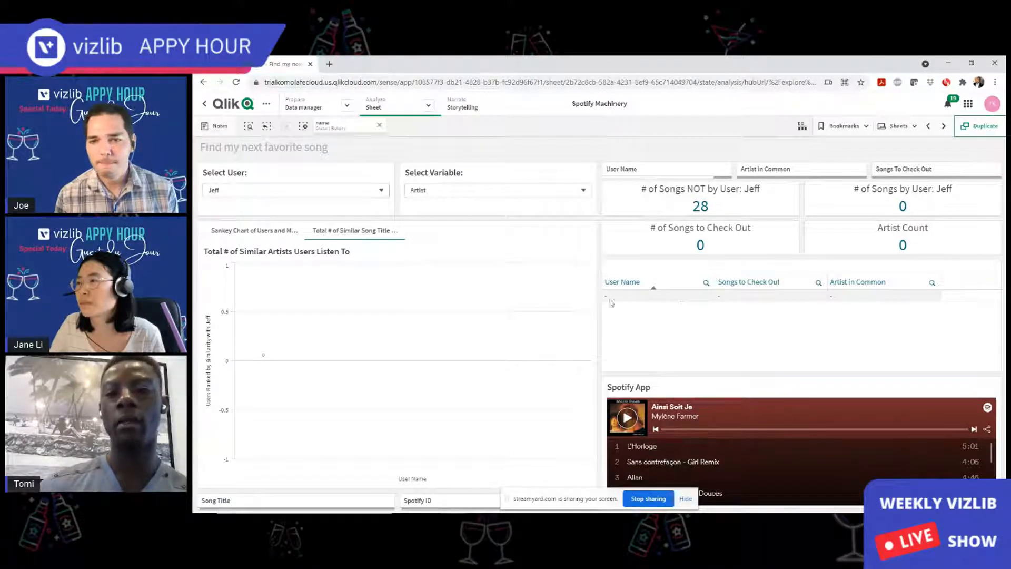
left_click(340, 128)
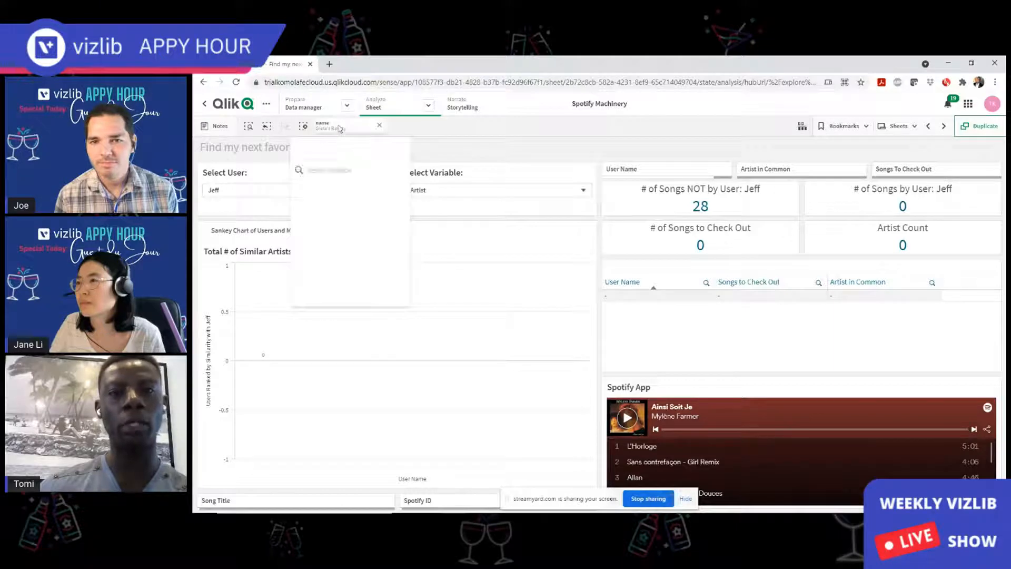
left_click(339, 128)
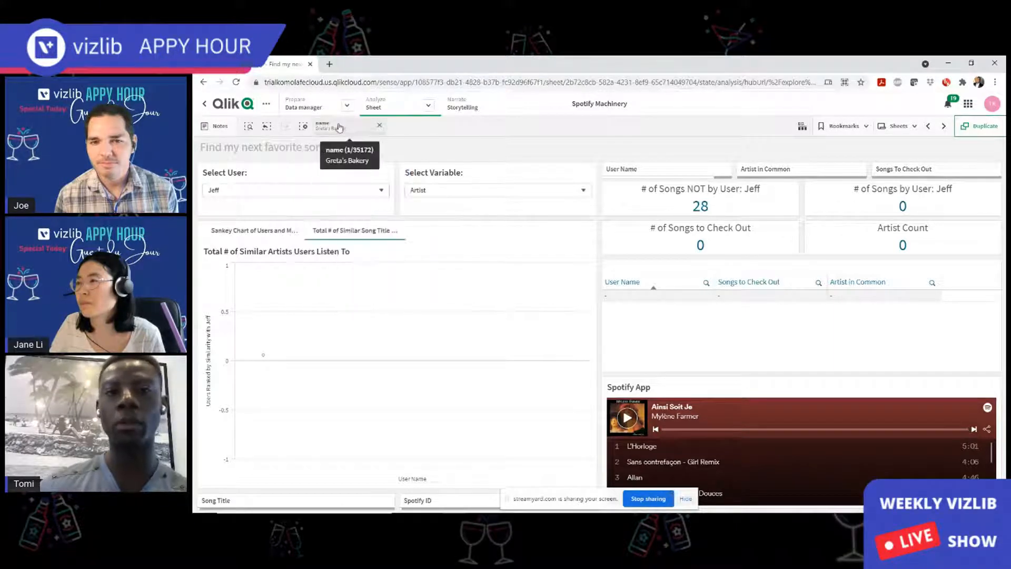
Try adding Thesmoothcat and T.O.O.H.! to the Greta's Bakery selection in the name field.
left_click(331, 129)
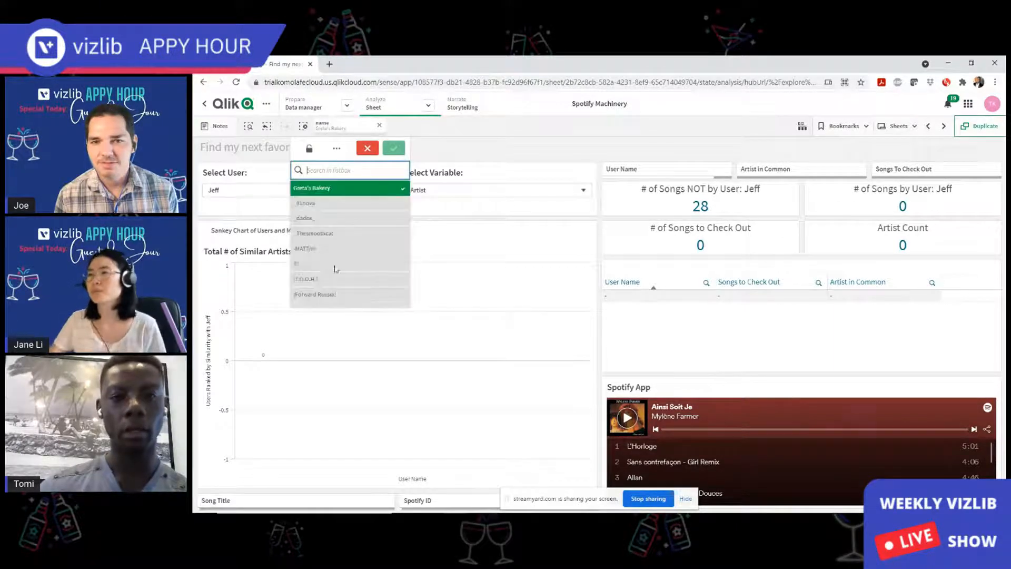
left_click(331, 278)
left_click(348, 233)
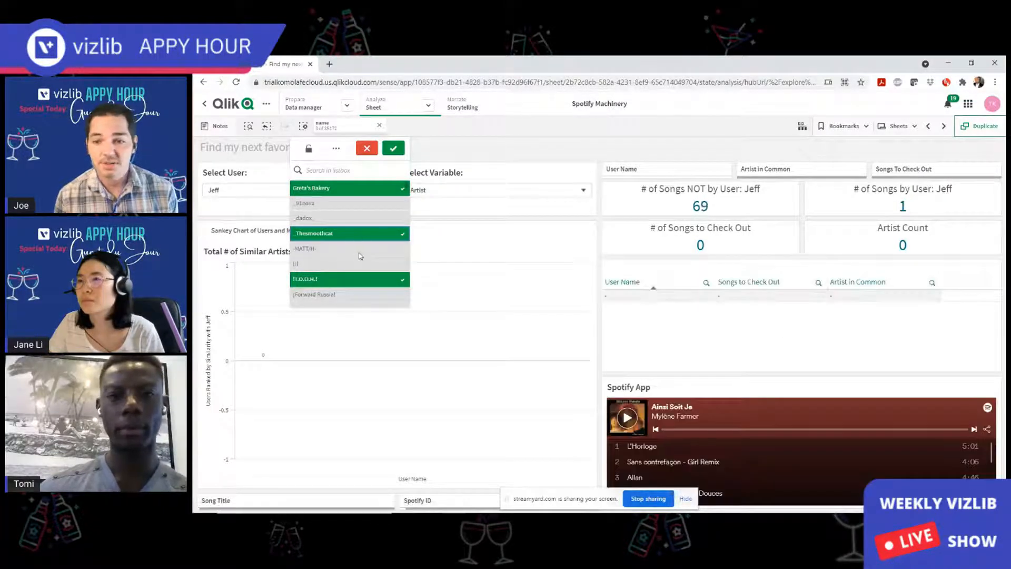
left_click(373, 149)
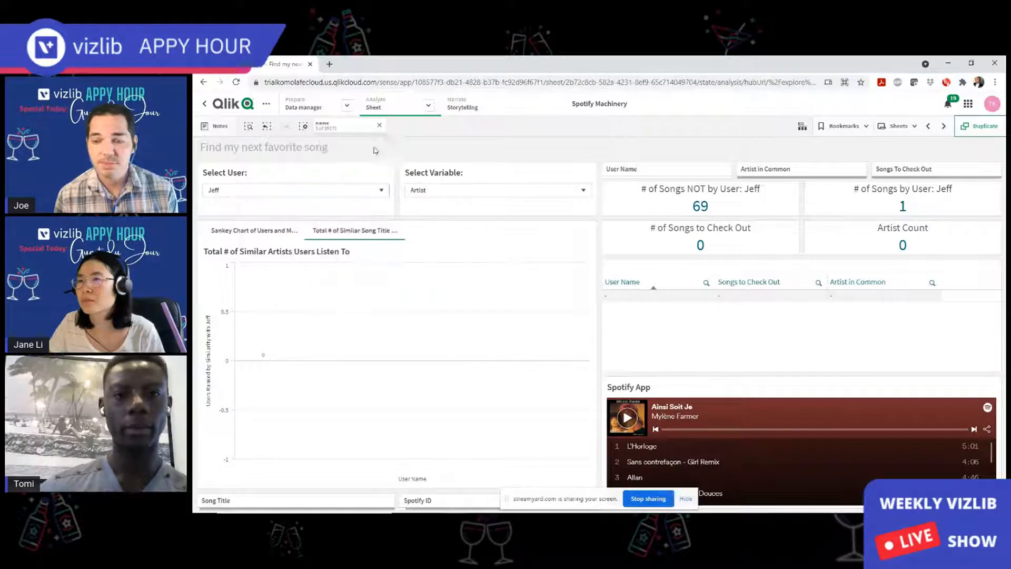
Clear all selections, search the data for "Beyon", and select the artist Beyoncé.
left_click(304, 128)
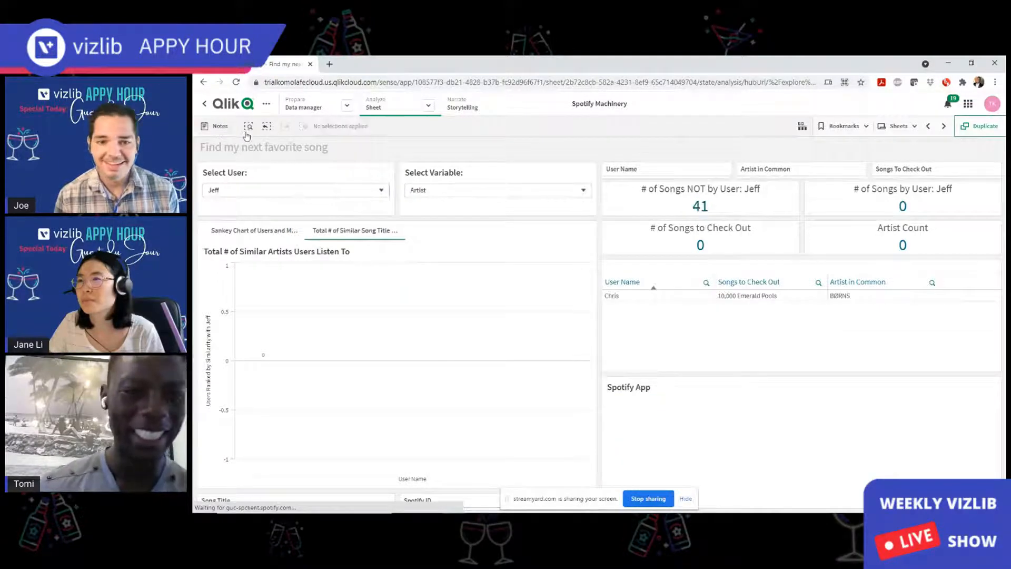
left_click(248, 126)
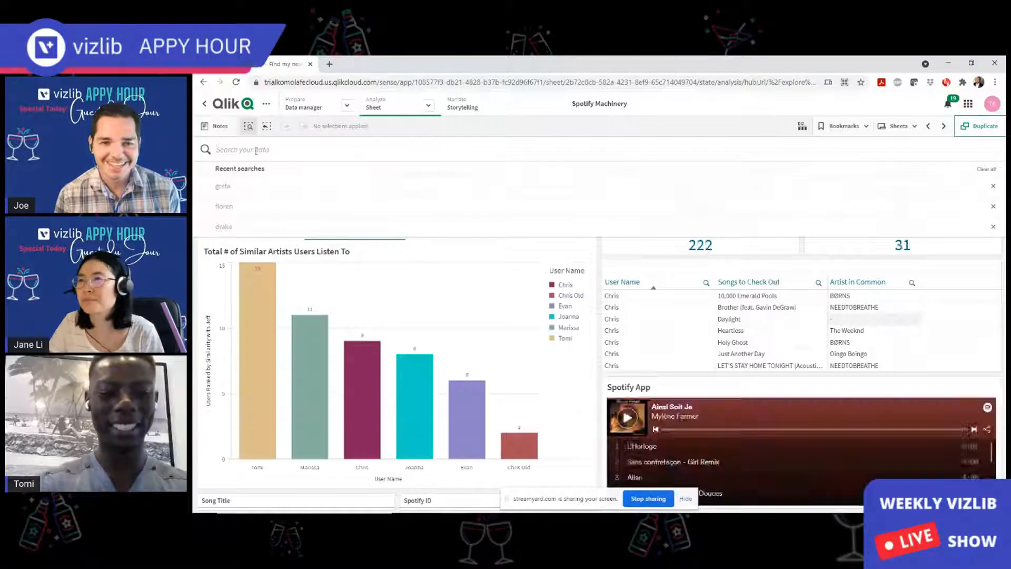
type("Beyoncé")
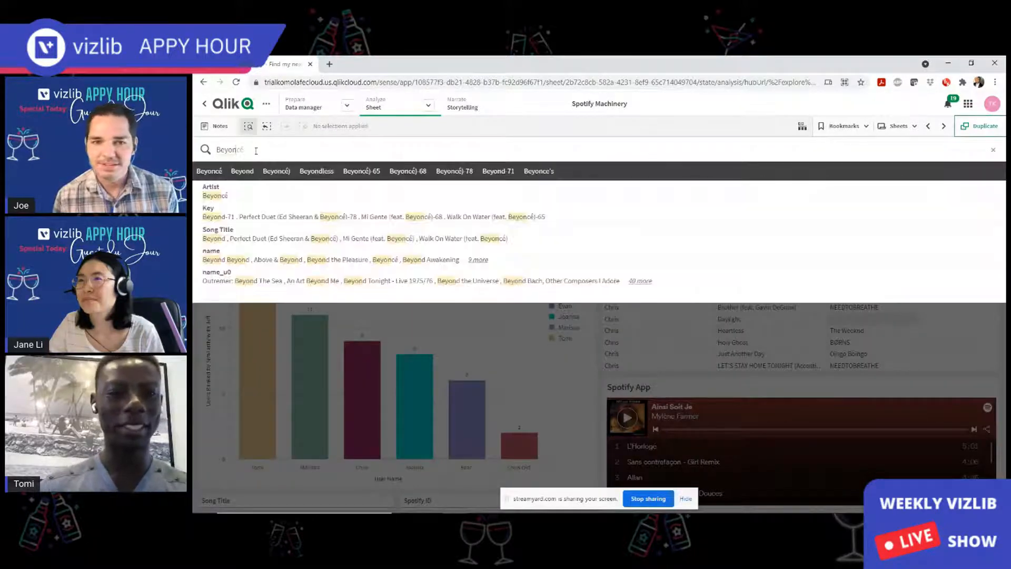
left_click(237, 195)
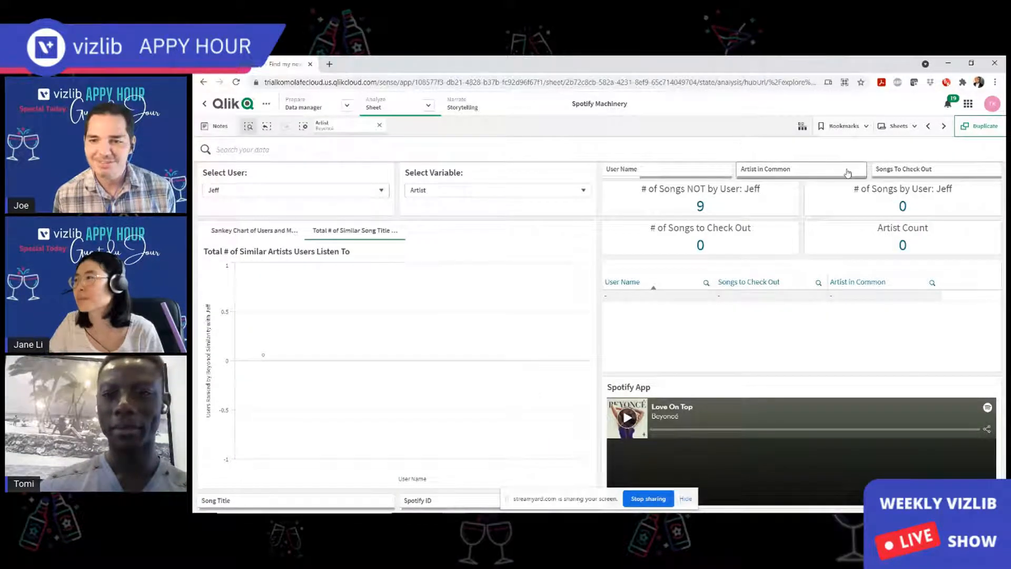
Check which values remain possible in the Songs To Check Out and User Name filters for the Beyoncé selection.
left_click(896, 169)
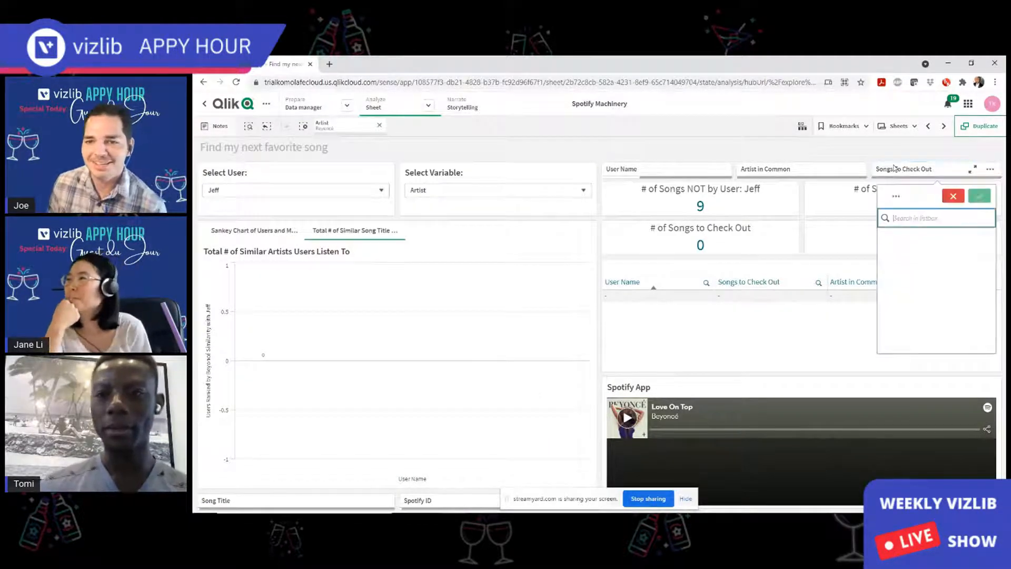
left_click(896, 169)
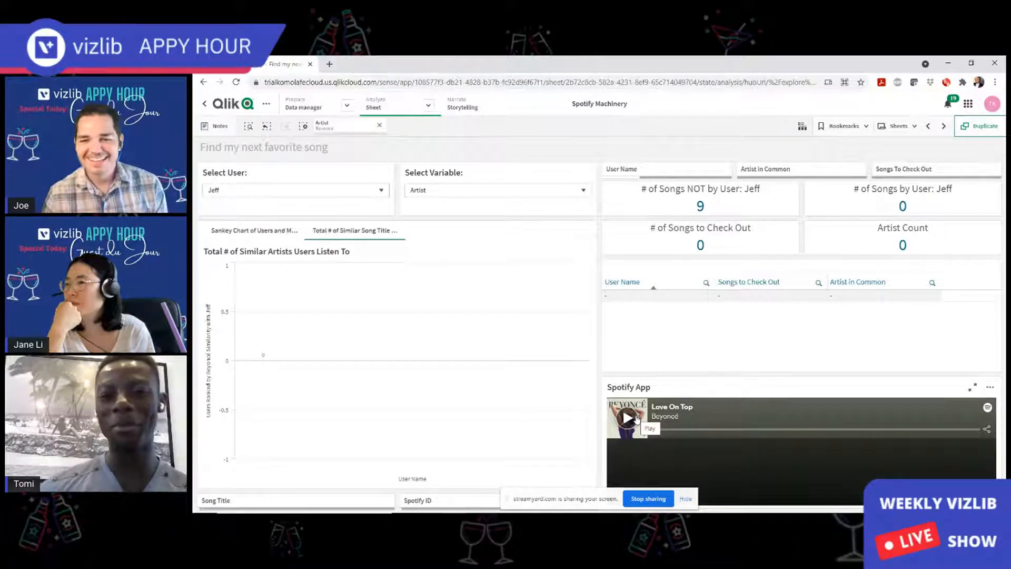
left_click(652, 174)
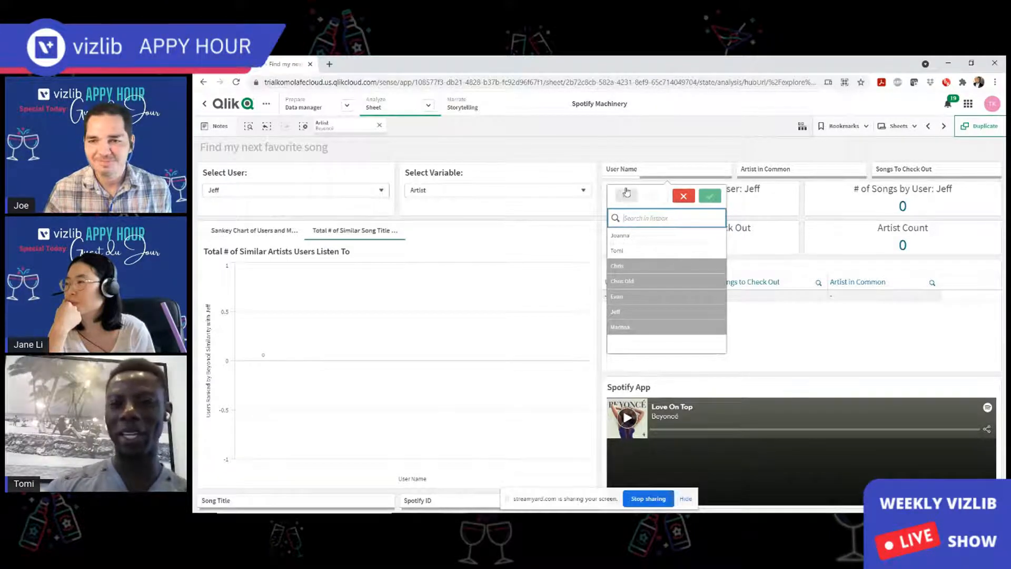
left_click(626, 168)
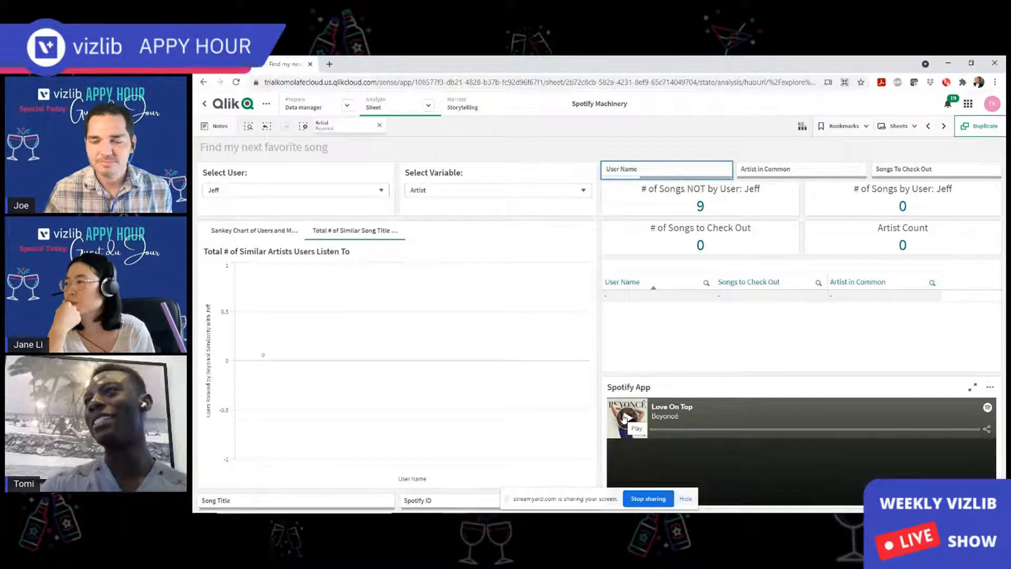
Clear the Beyoncé selection and open the public sheet Alternate States.
left_click(301, 126)
left_click(247, 127)
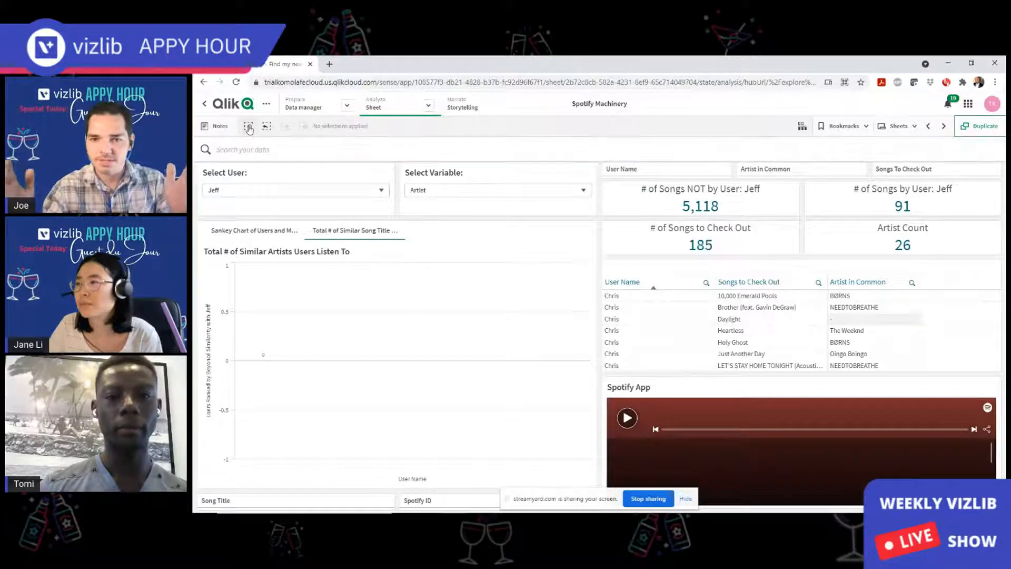
left_click(430, 129)
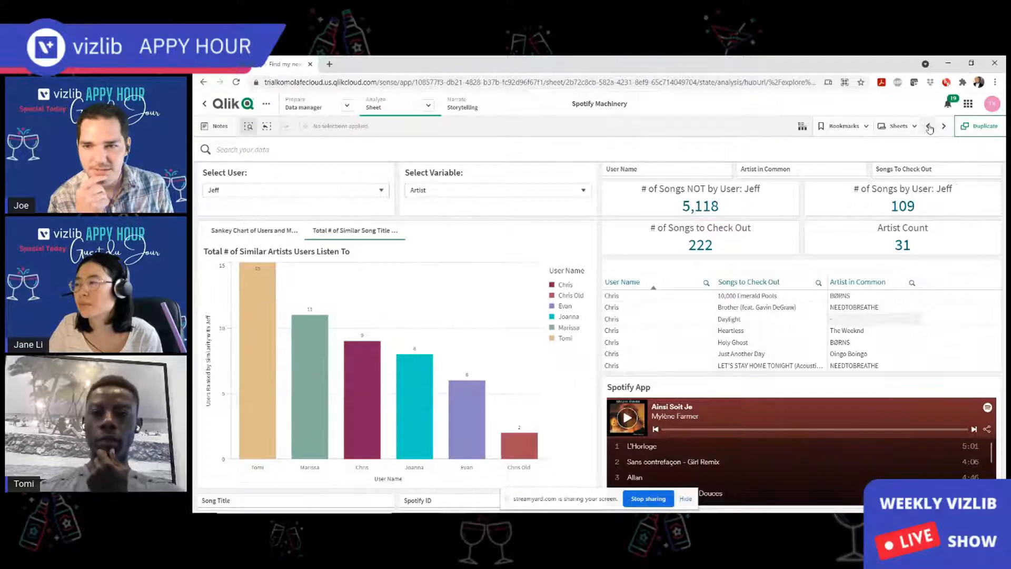
left_click(901, 130)
left_click(901, 130)
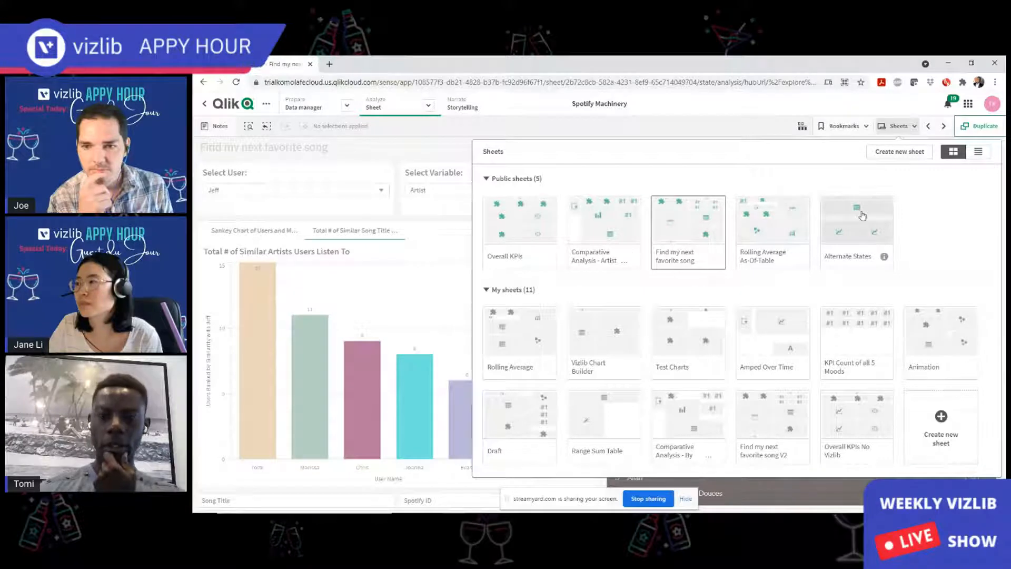
left_click(650, 240)
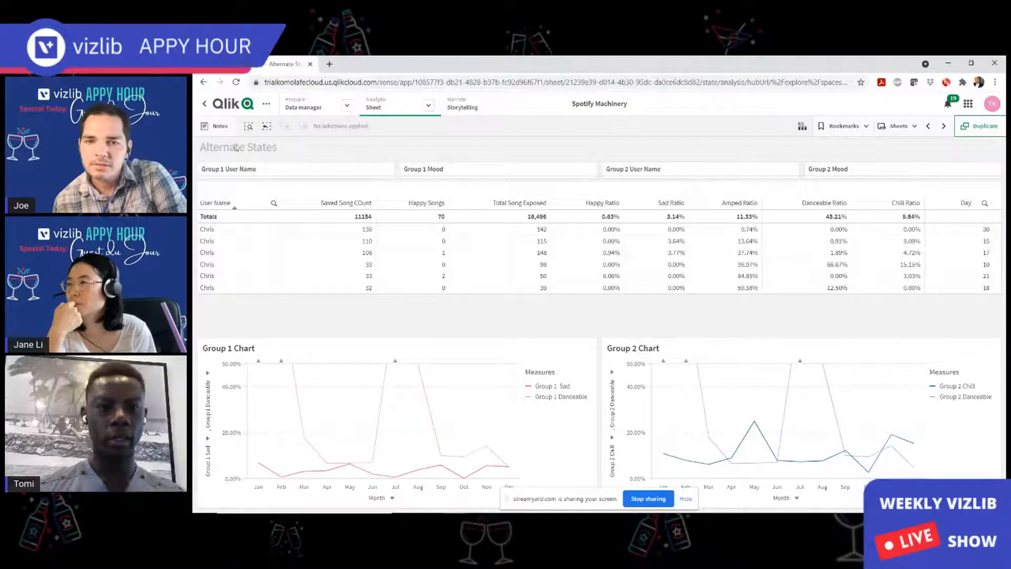
Try searching the data for "fav", and look over the app dimensions in the selections overview.
left_click(254, 127)
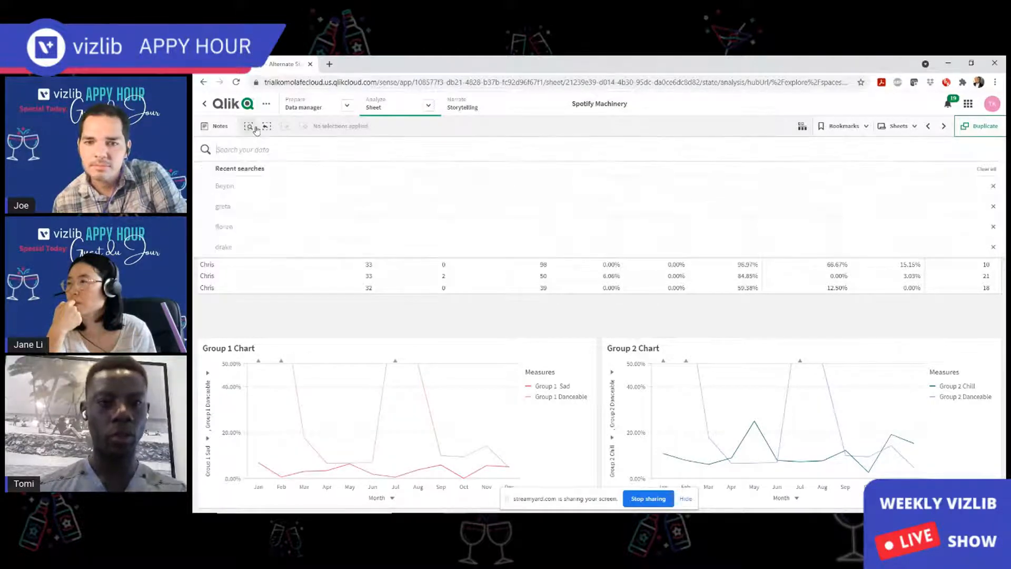
type("fav")
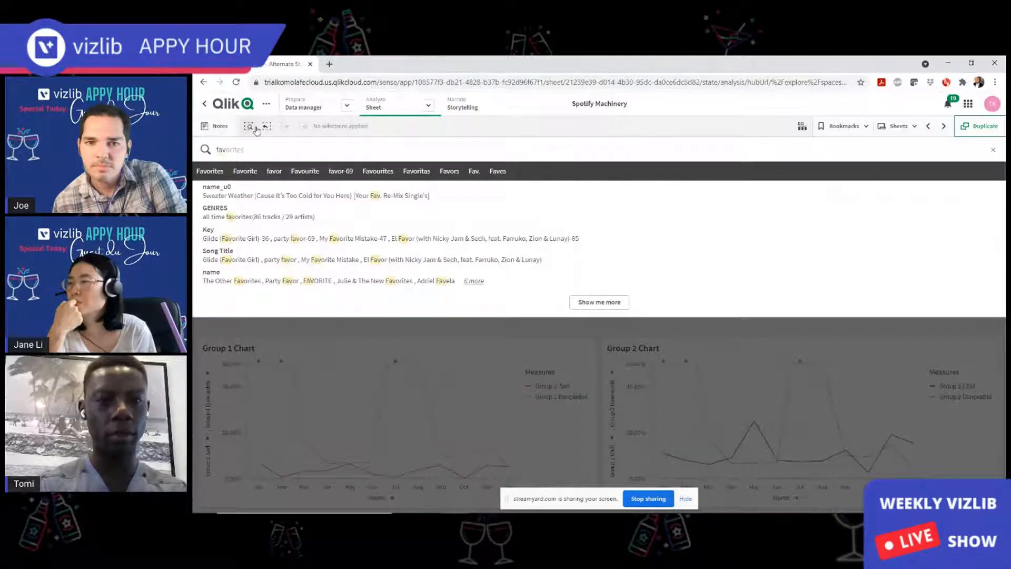
key("BackSpace")
key("BackSpace")
key("BackSpace")
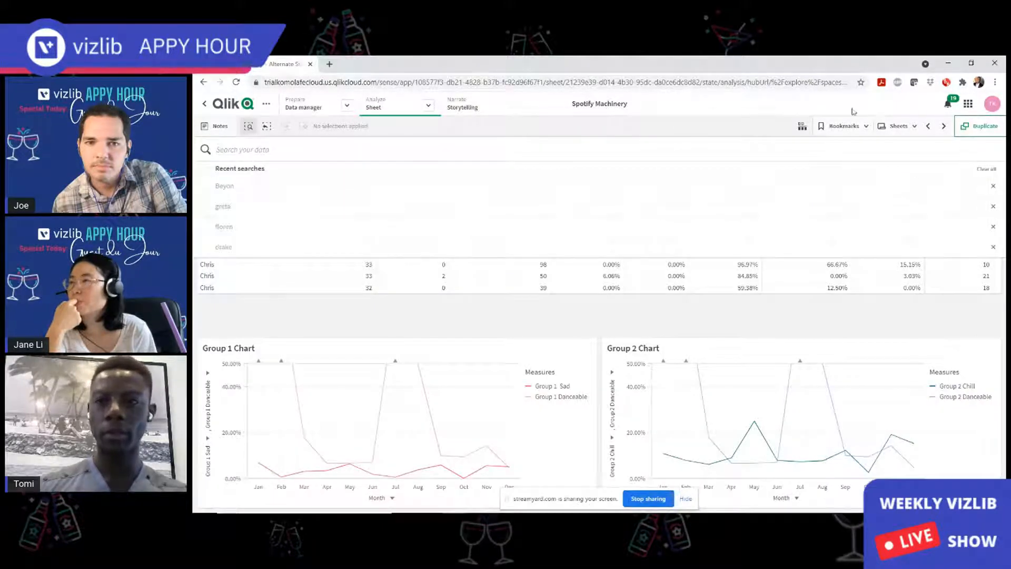
left_click(802, 128)
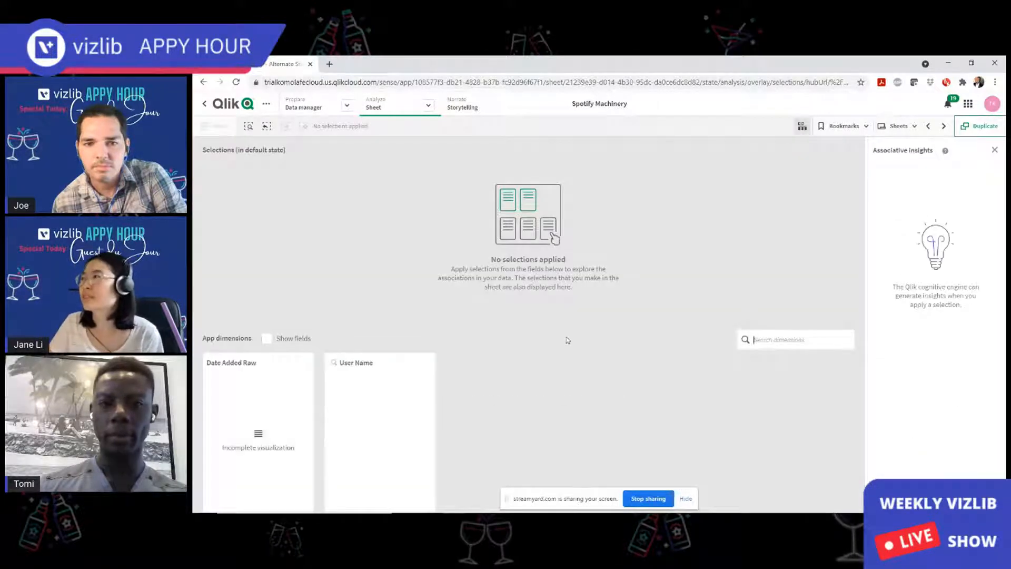
left_click(801, 127)
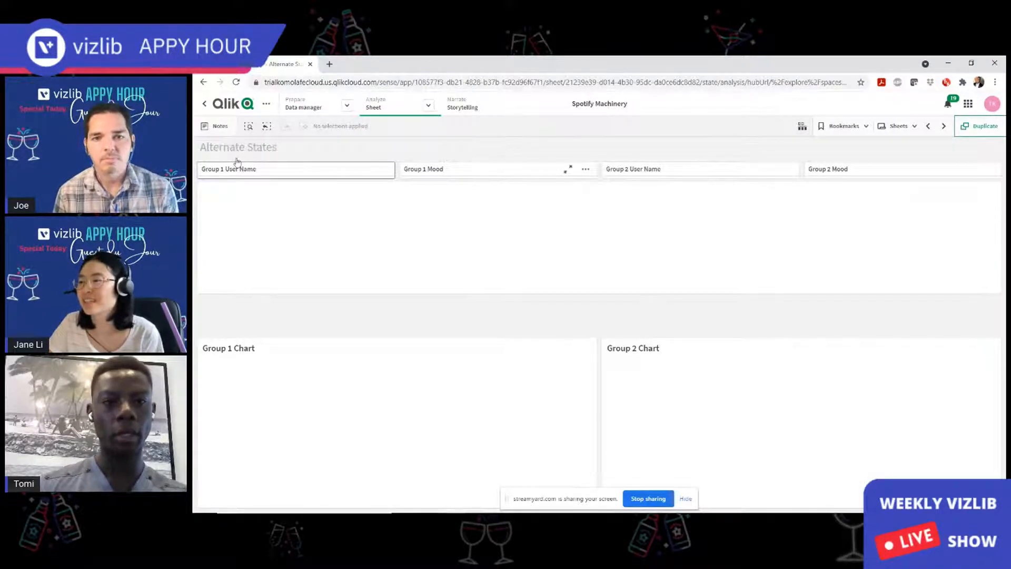
Search the data for "chil" and select Chill in the Mood field.
key("ctrl+f")
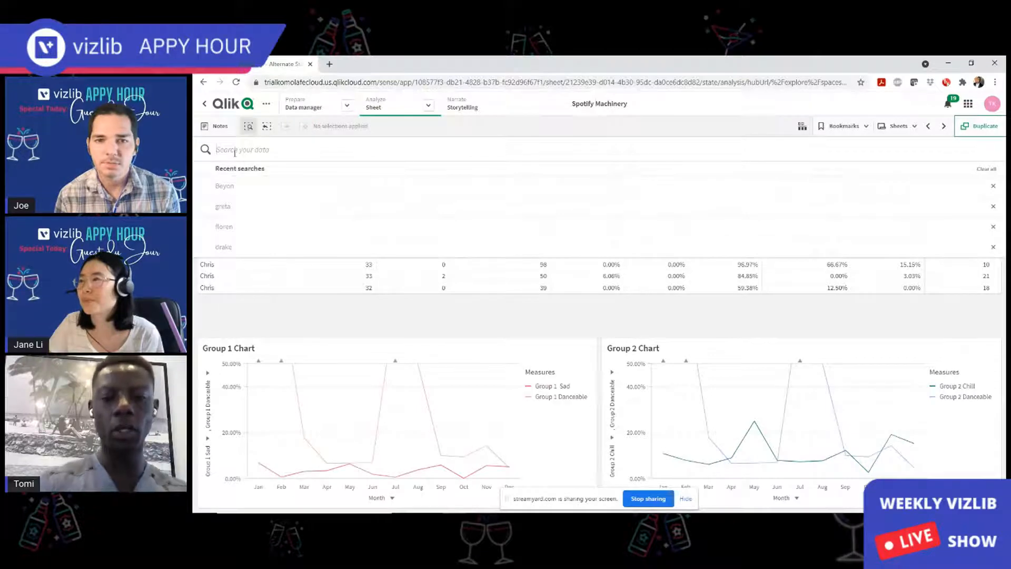
type("chil")
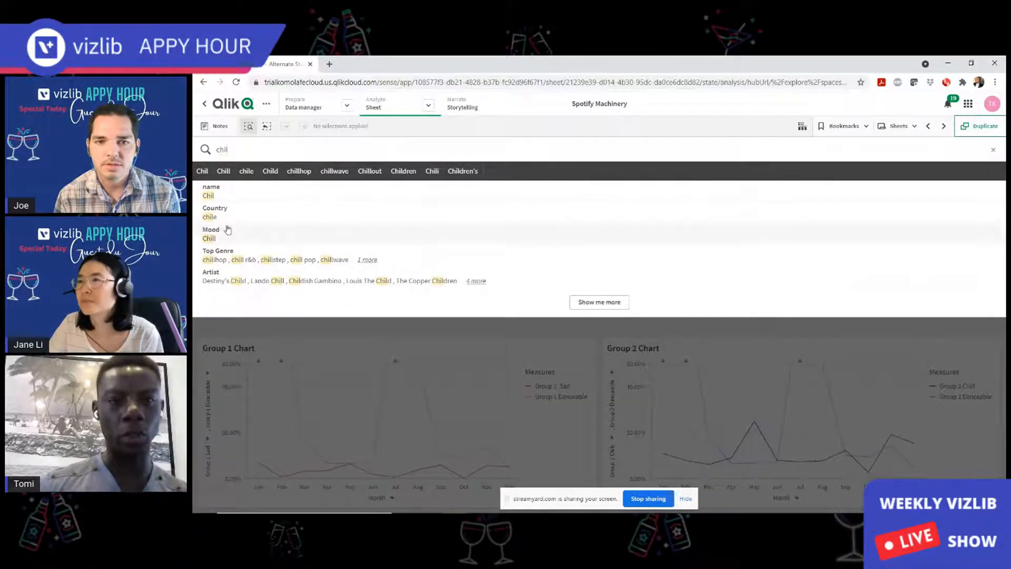
left_click(225, 240)
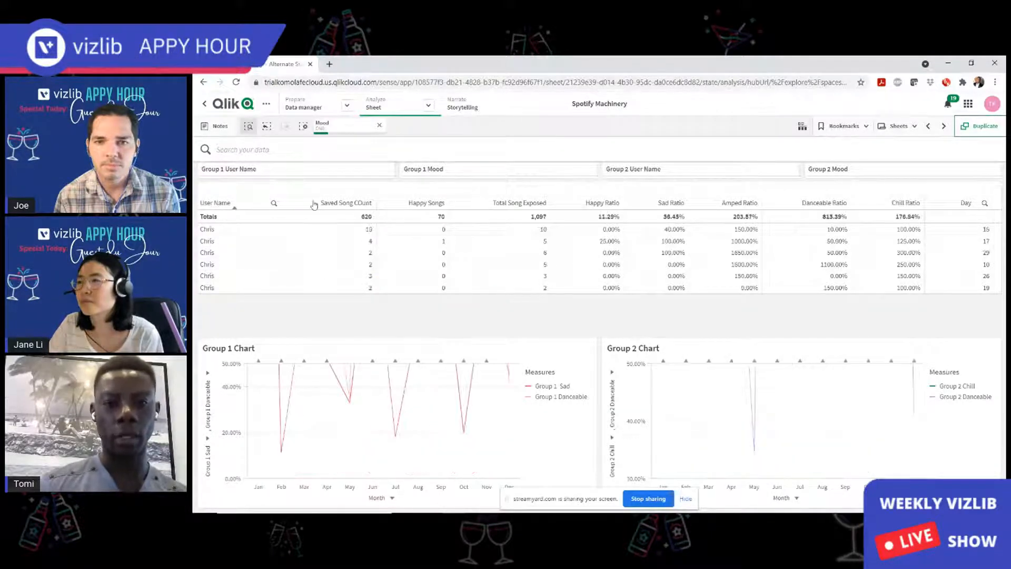
View the Rolling Average As-Of-Table sheet under the Chill selection, and open the Find my next favorite song sheet.
left_click(928, 128)
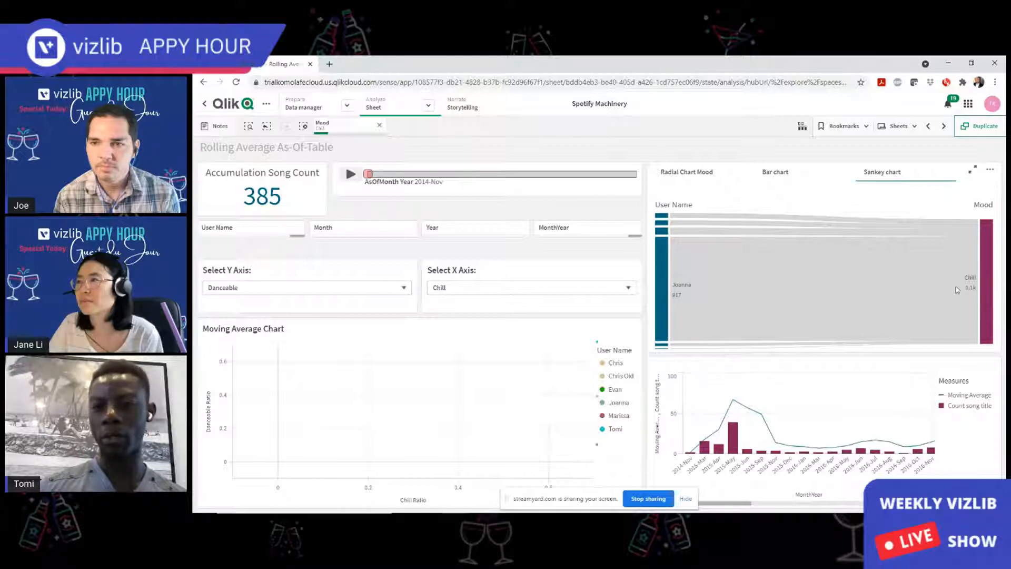
left_click(961, 127)
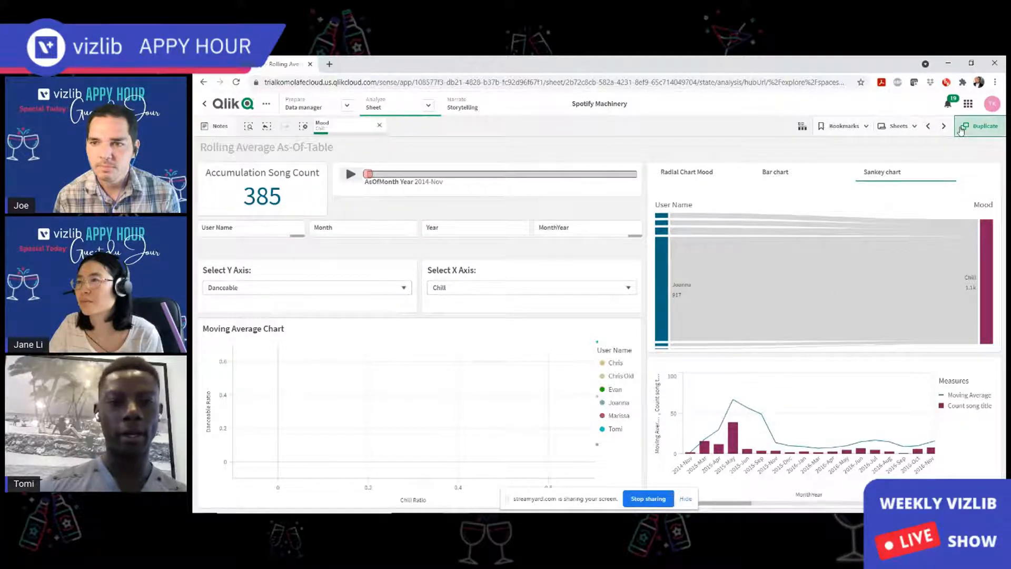
left_click(944, 126)
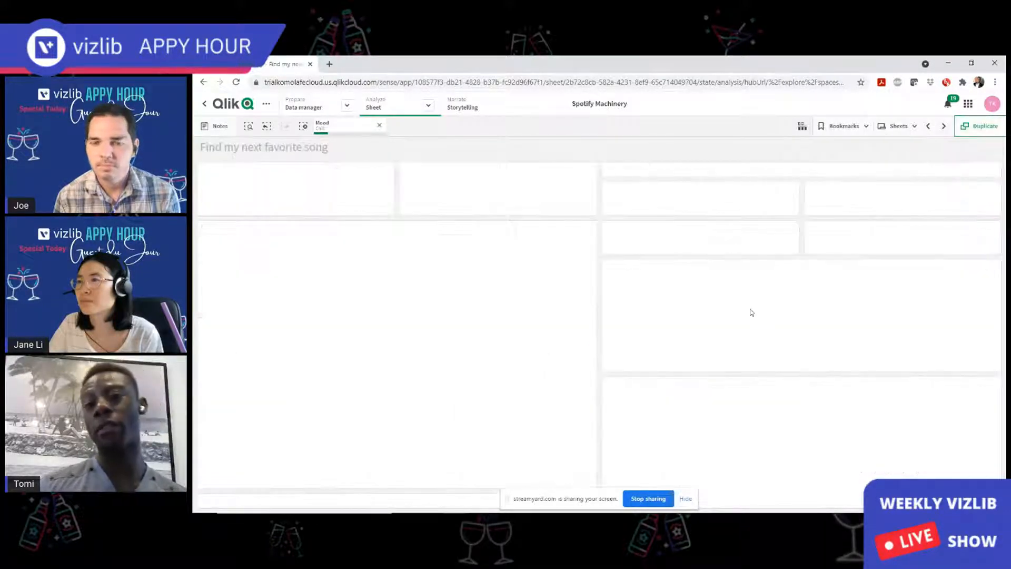
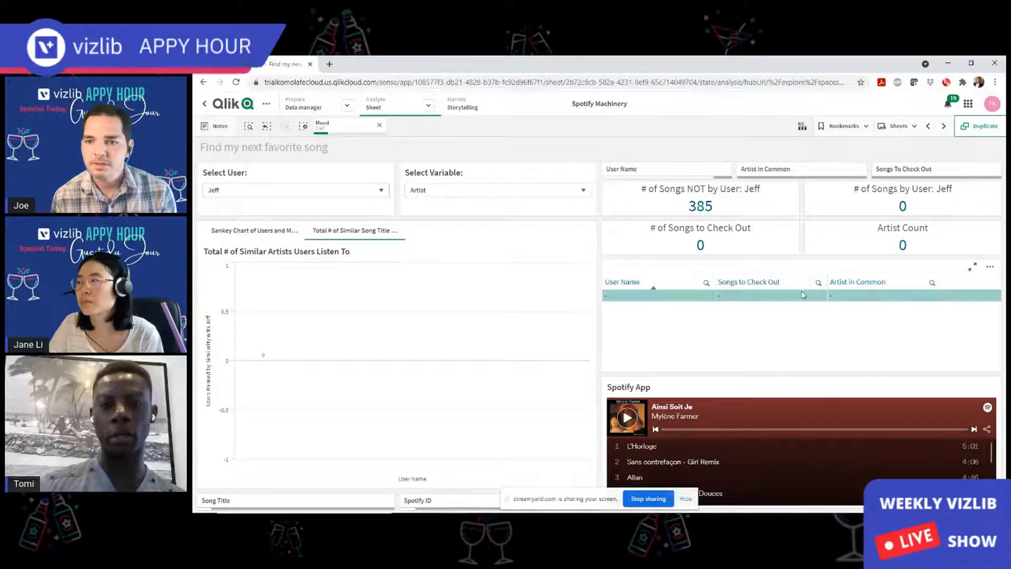
Set the compared user to the last one listed, and review that user's songs to check out for the Chill mood.
left_click(371, 191)
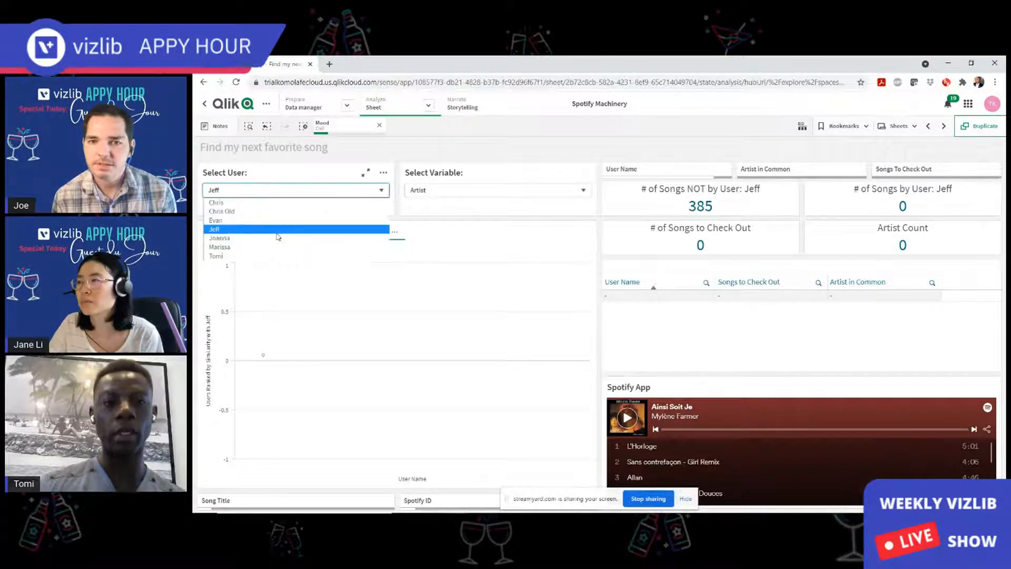
left_click(295, 227)
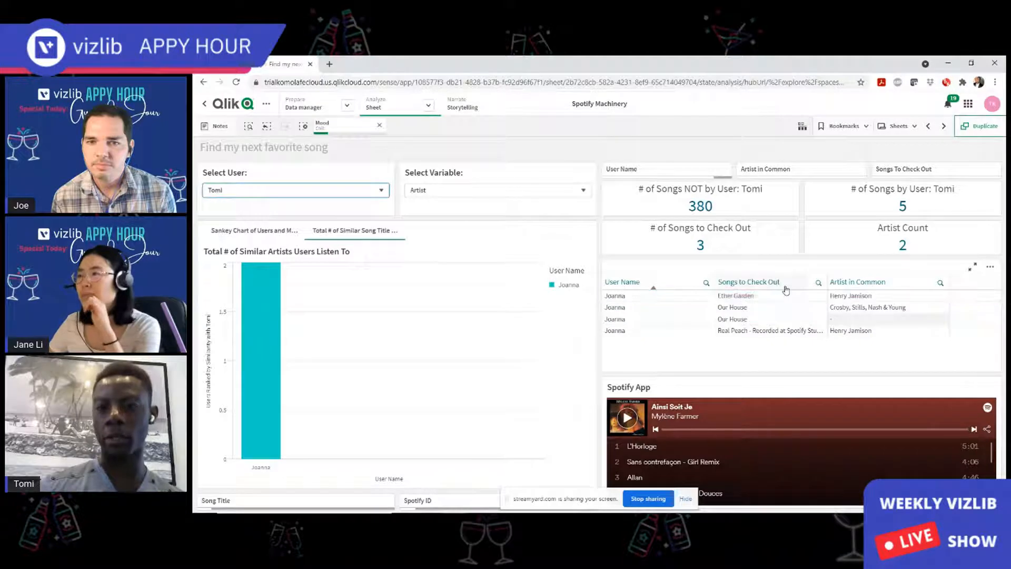
left_click(280, 191)
left_click(280, 192)
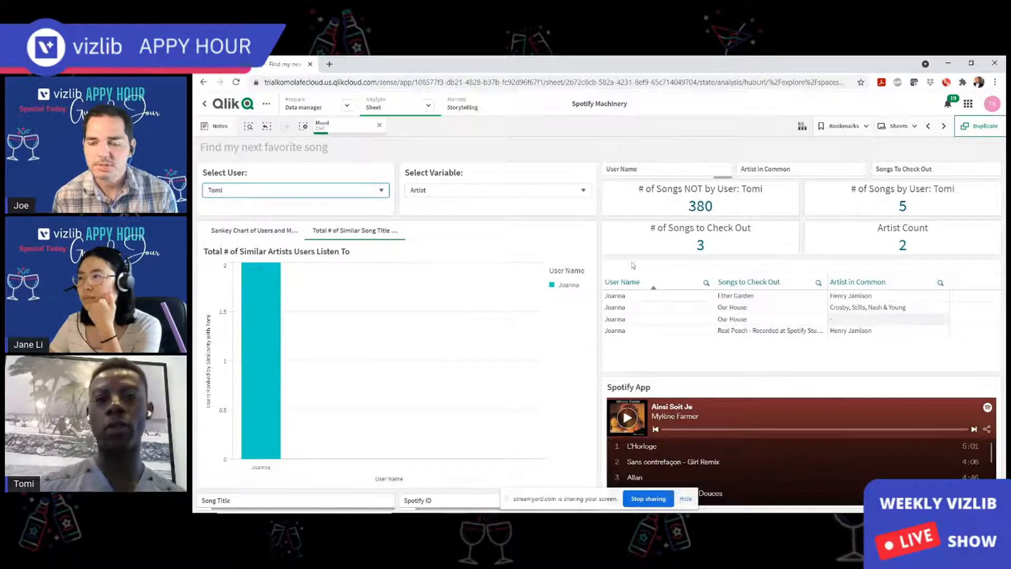
Open the Comparative Analysis - Artist and Songs sheet and filter Song Familiarity to Saved.
left_click(929, 127)
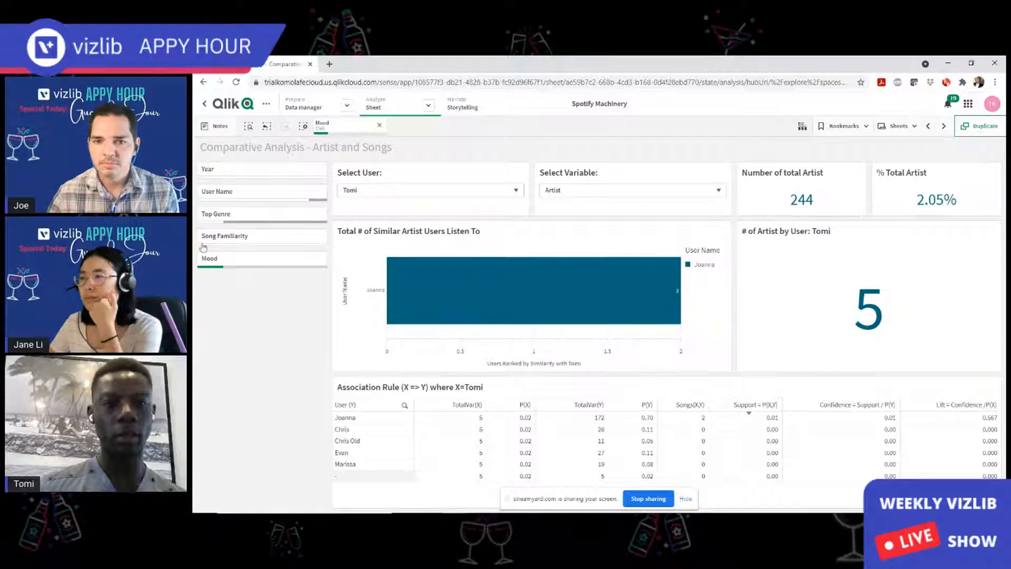
left_click(219, 235)
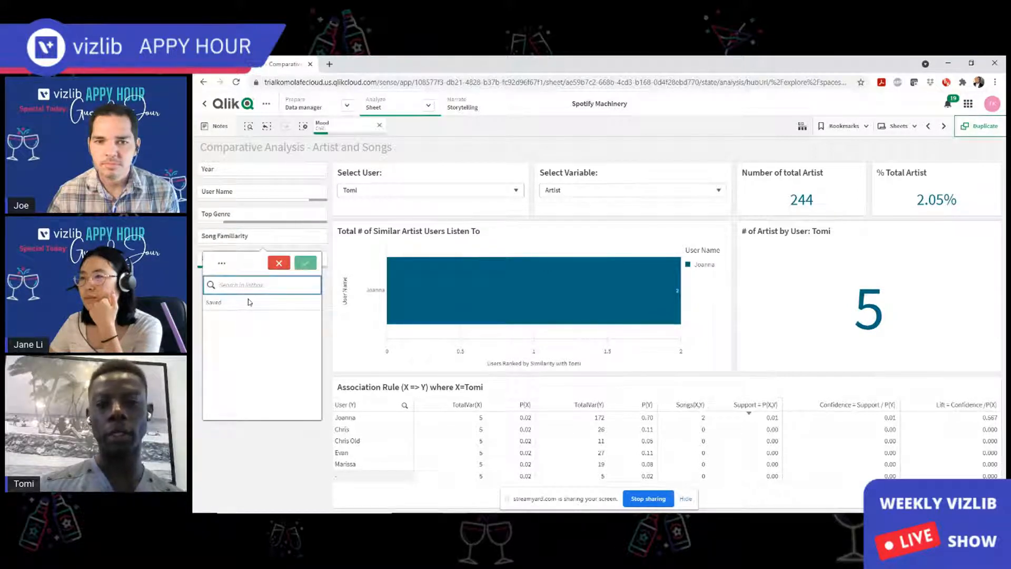
mouse_move(358, 326)
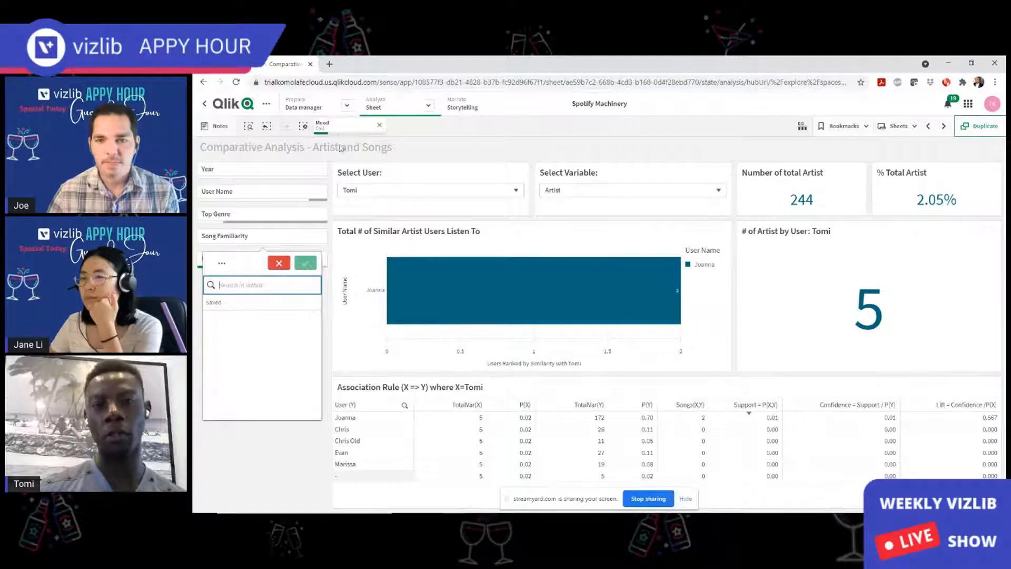
left_click(213, 305)
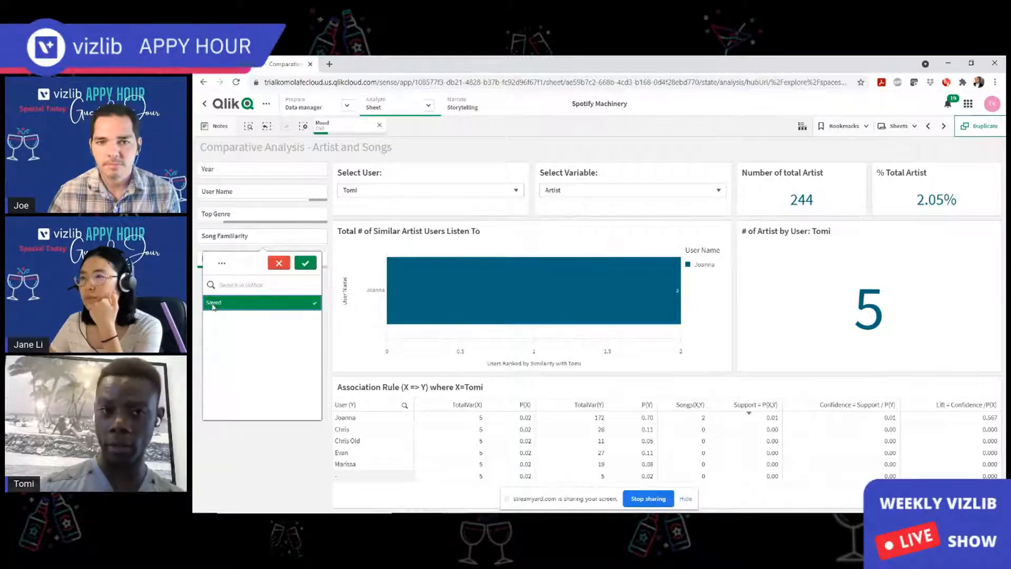
left_click(305, 264)
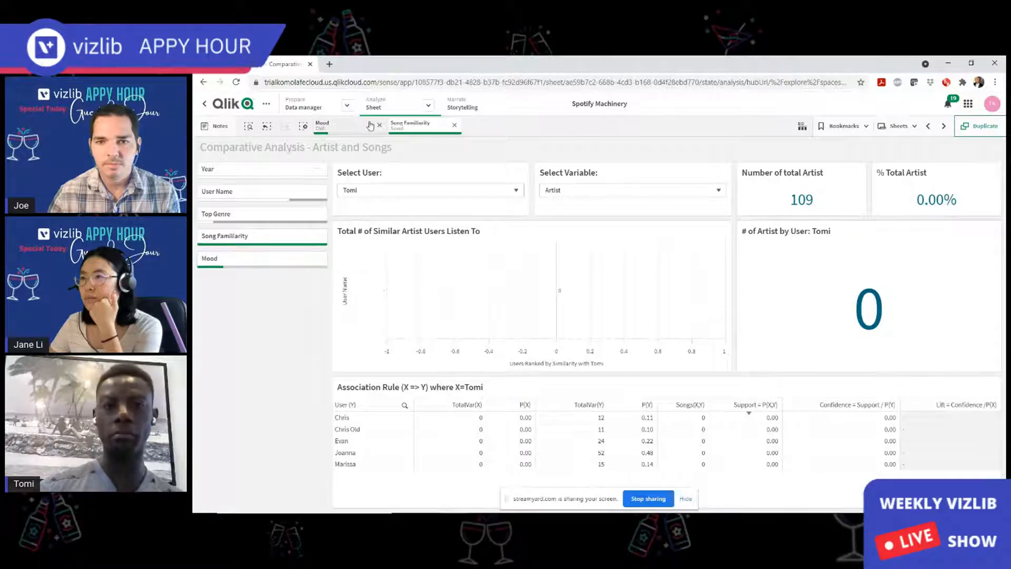
Go back to the Overall KPIs sheet and duplicate it into My sheets.
left_click(933, 126)
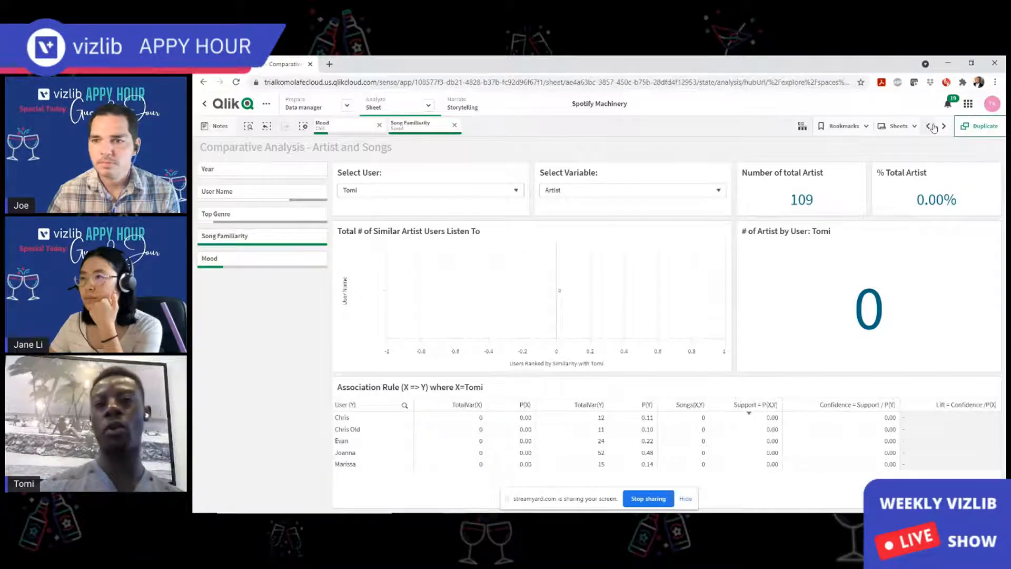
left_click(933, 127)
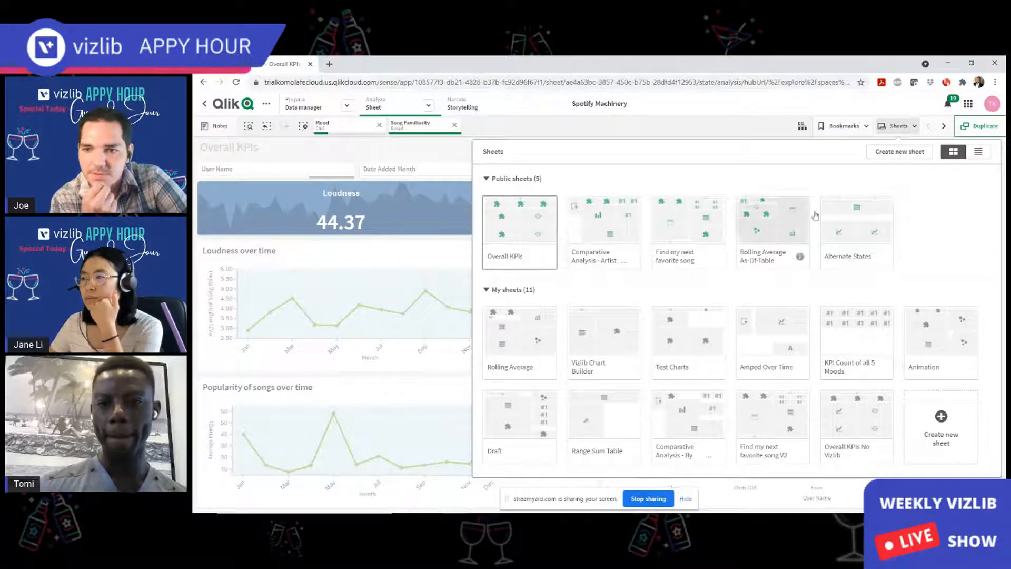
right_click(533, 237)
left_click(560, 283)
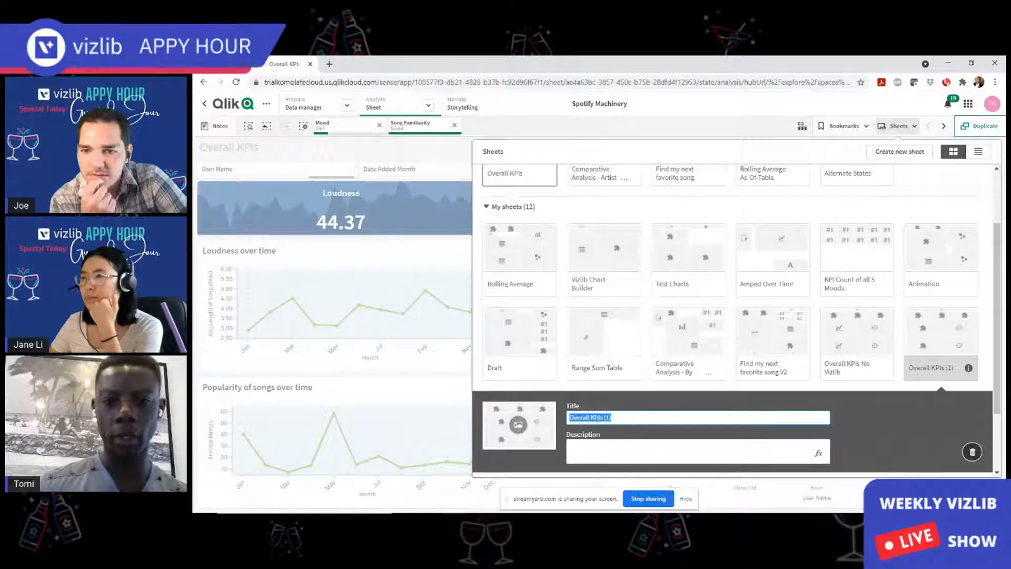
Retitle the duplicated Overall KPIs sheet as "Throw some stuff HERE".
left_click(644, 418)
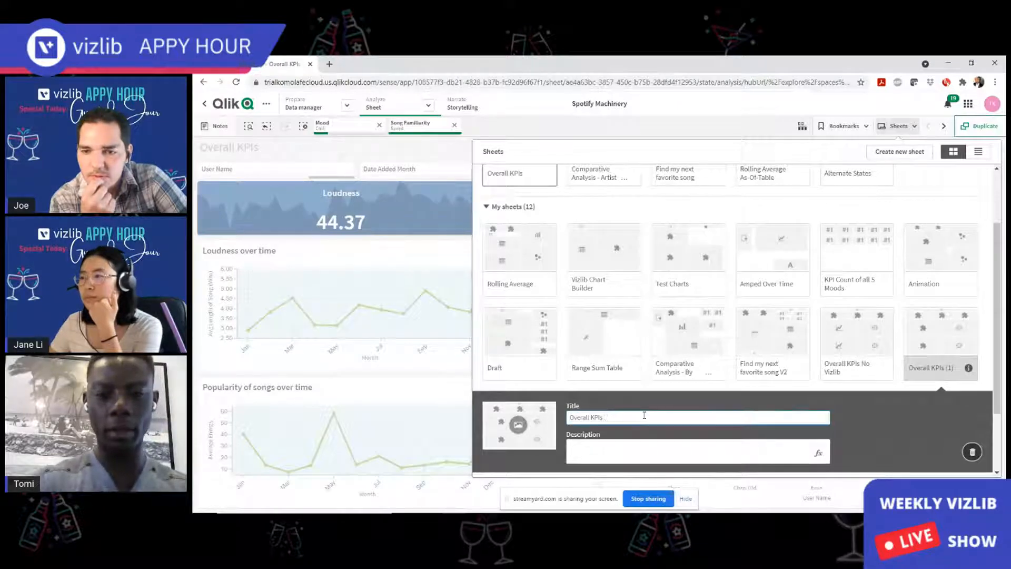
key("BackSpace")
key("BackSpace")
key("BackSpace")
key("BackSpace")
key("BackSpace")
key("BackSpace")
key("BackSpace")
key("BackSpace")
key("BackSpace")
key("BackSpace")
key("BackSpace")
key("BackSpace")
key("BackSpace")
type("Thi")
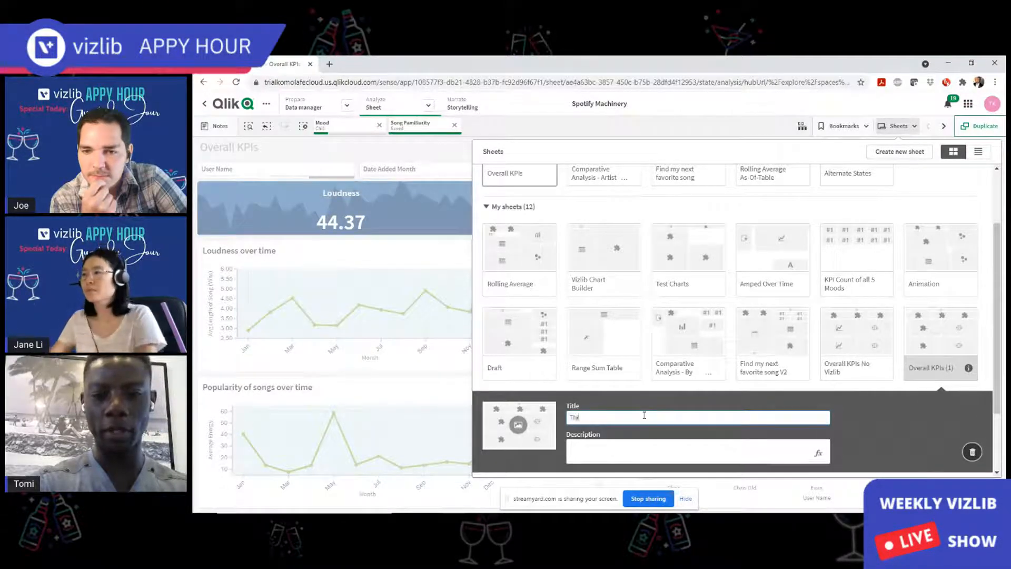
type("ow some stuf")
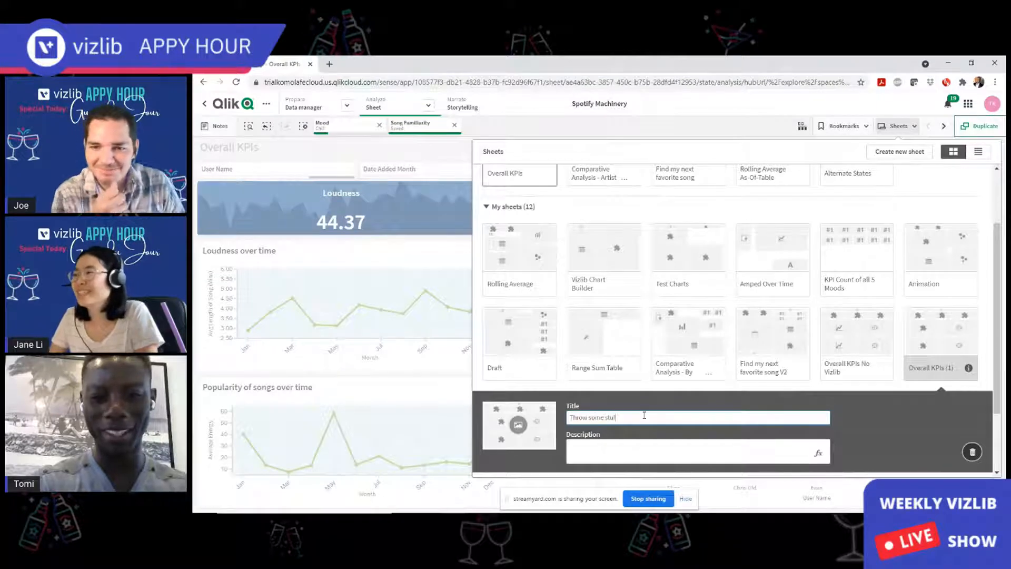
type("f here")
key("Return")
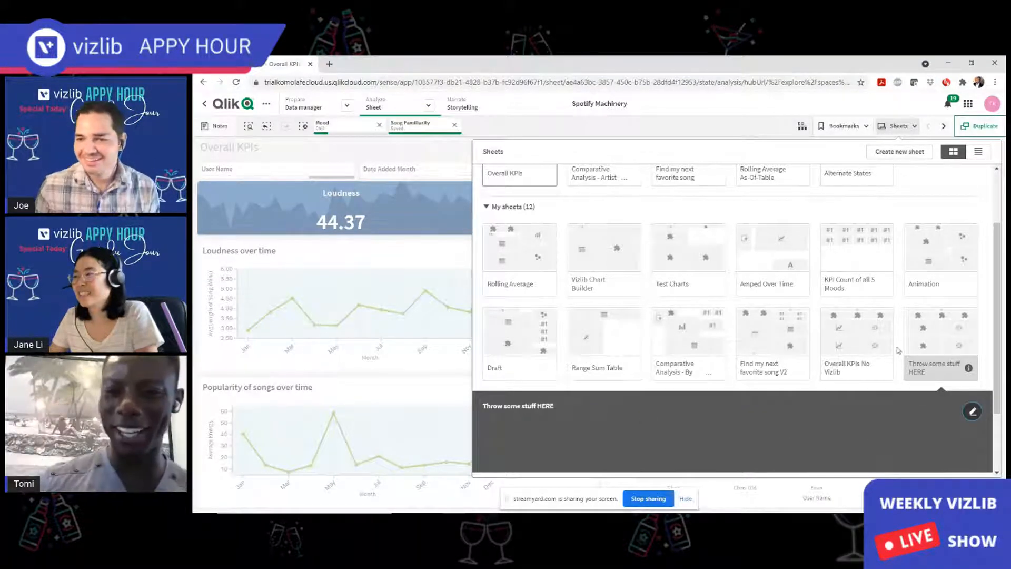
Open the "Throw some stuff HERE" sheet and start editing it with all selections cleared.
left_click(927, 336)
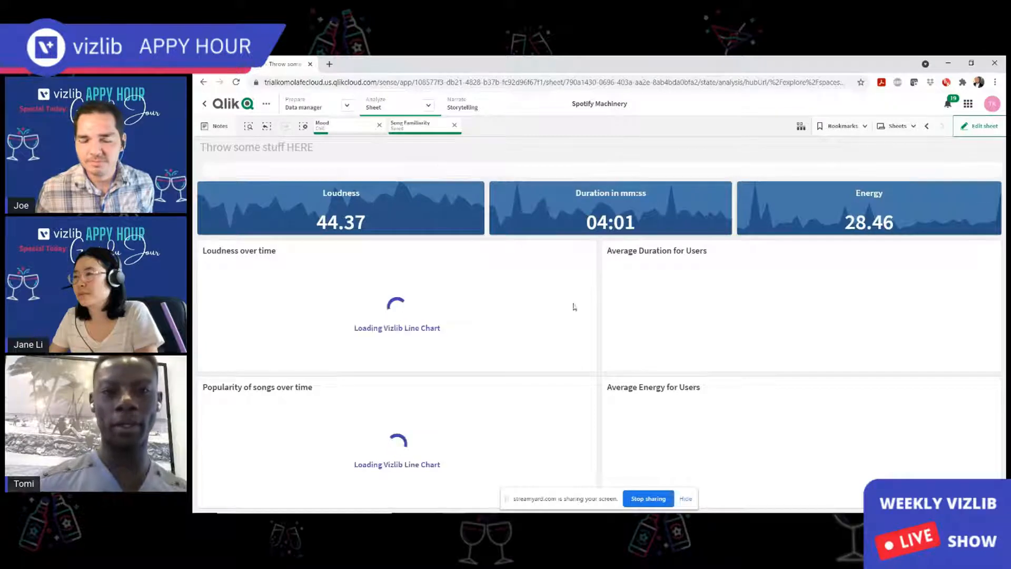
left_click(304, 128)
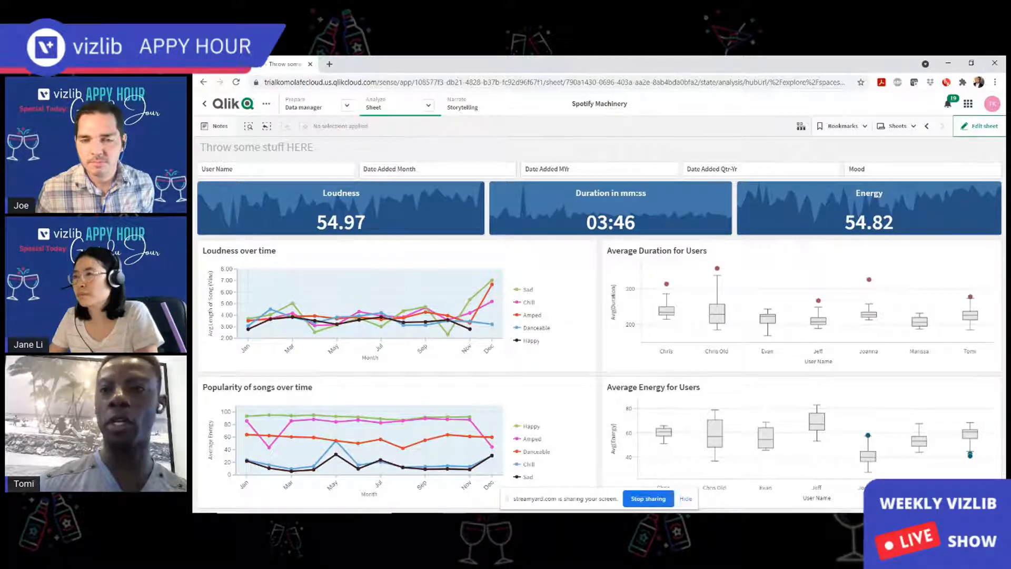
left_click(979, 128)
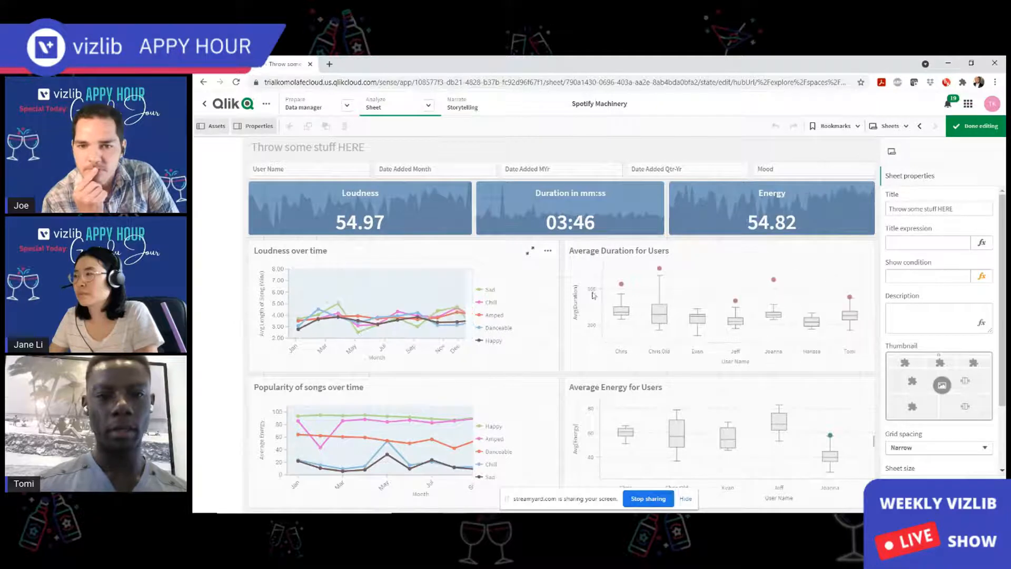
Replace the Loudness over time line chart with an empty filter pane in the same area.
left_click(369, 287)
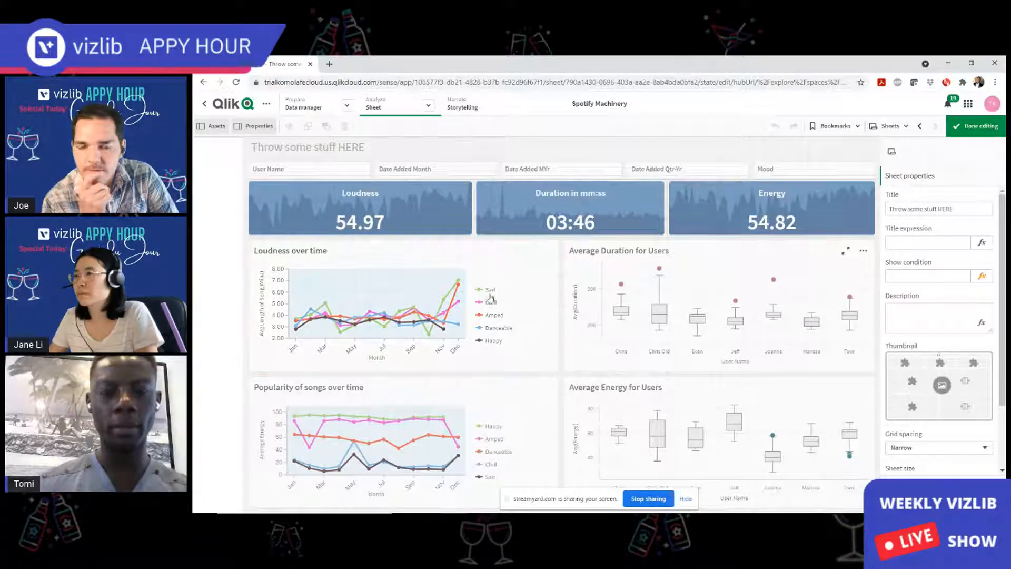
key("Delete")
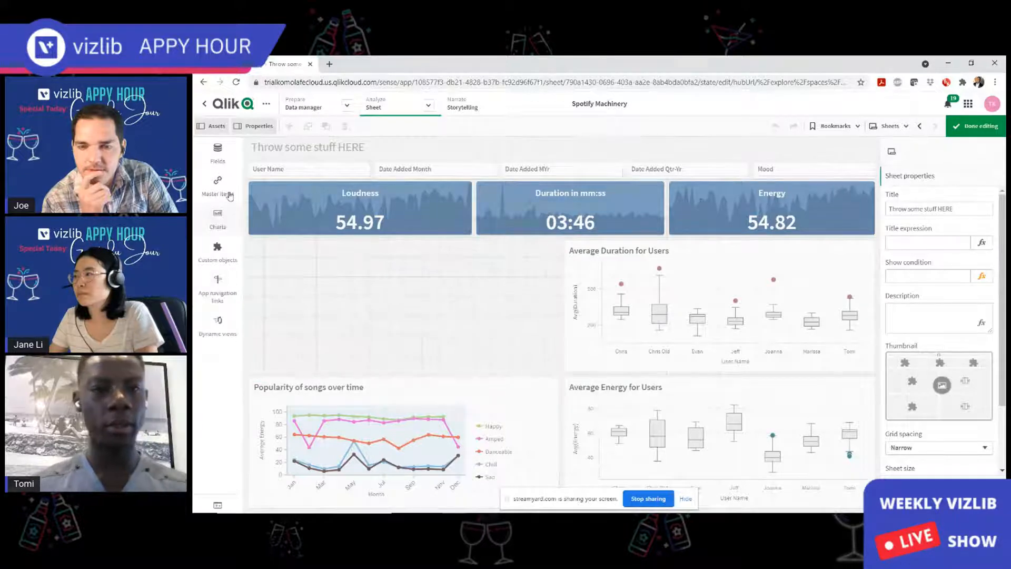
left_click(217, 219)
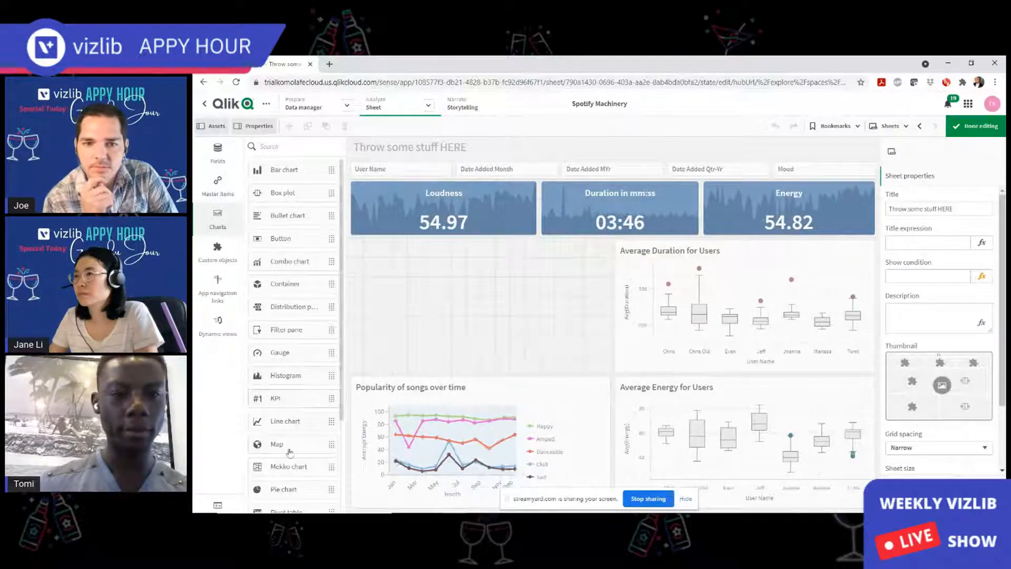
left_click_drag(289, 331, 451, 244)
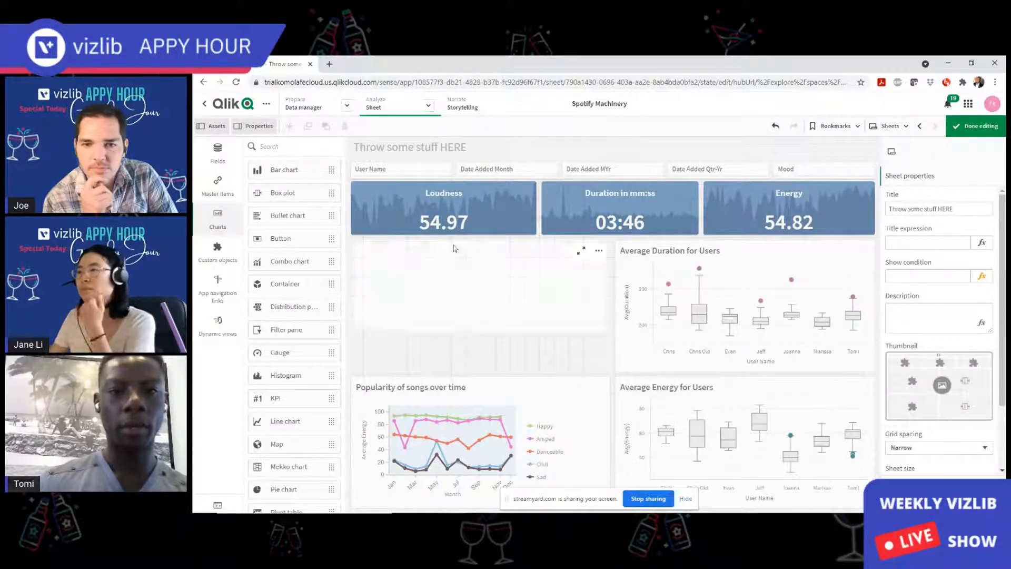
Add Song Familiarity as the filter pane's dimension and shrink the pane to a single row in height.
left_click(477, 297)
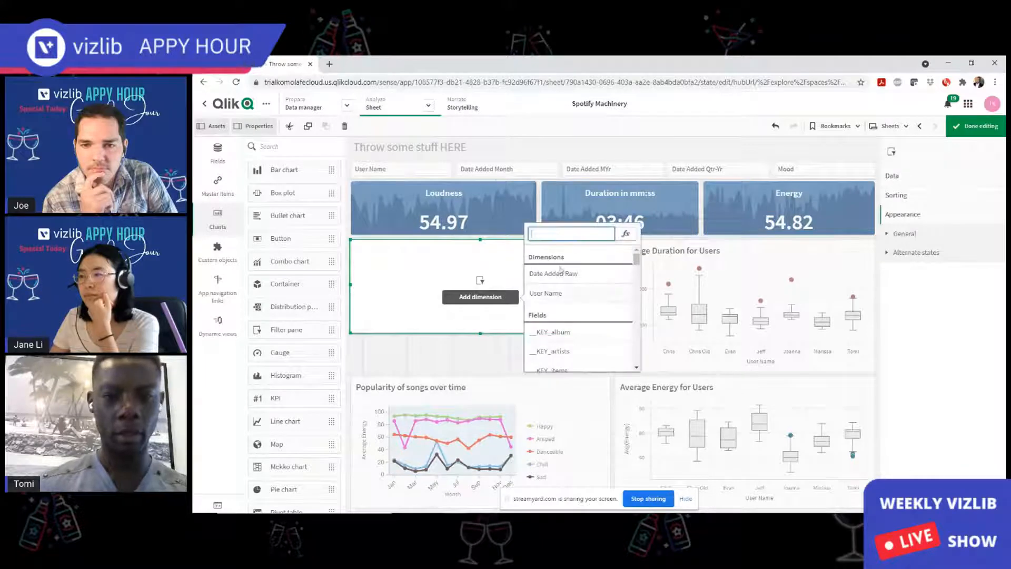
type("sa")
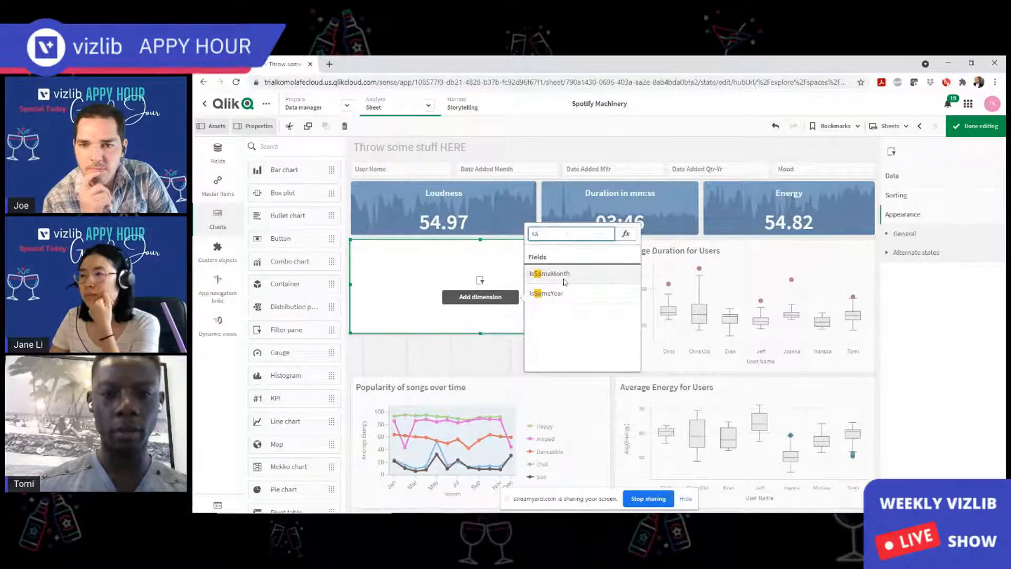
key("BackSpace")
key("BackSpace")
type("fa")
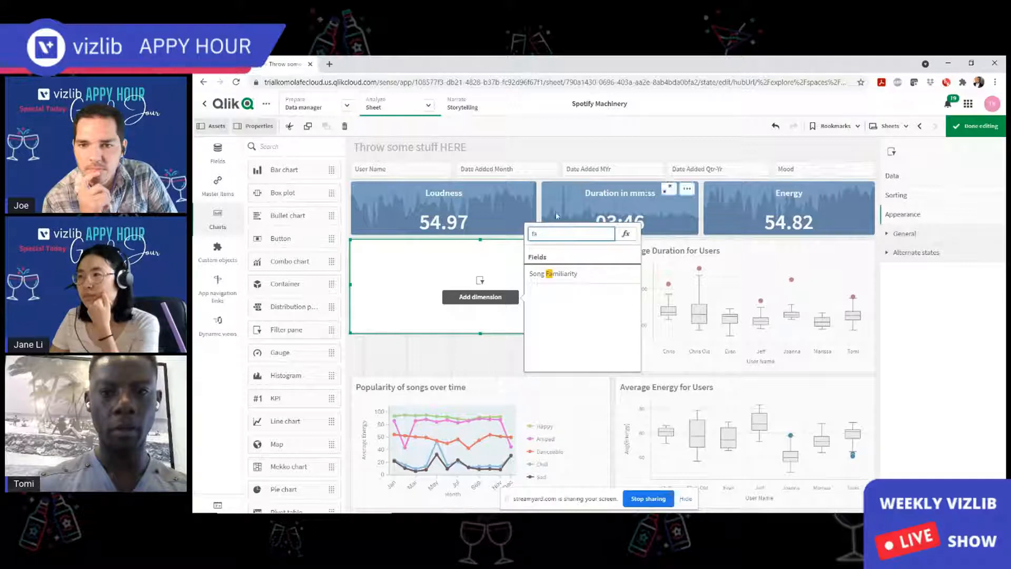
left_click(559, 273)
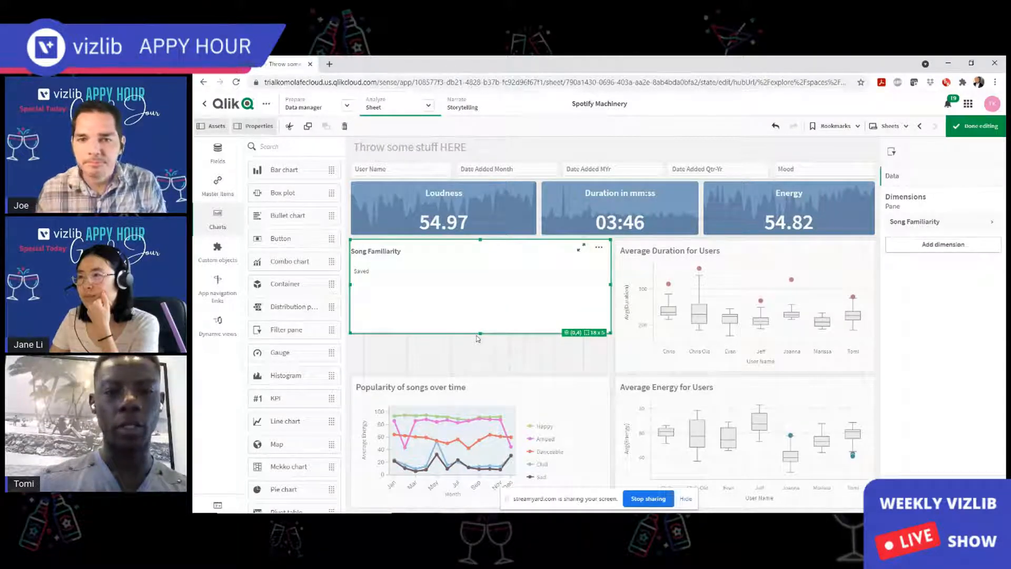
left_click_drag(477, 333, 468, 253)
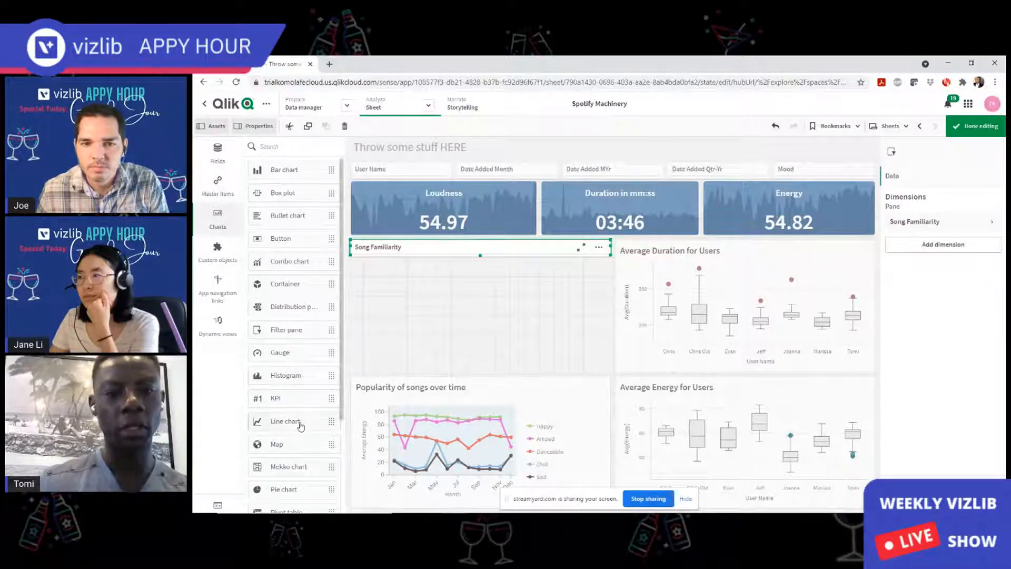
Add a table below the Song Familiarity filter, stretched down to the Popularity of songs over time chart, and show the available fields.
scroll(295, 493, "down", 3)
left_click_drag(286, 428, 481, 300)
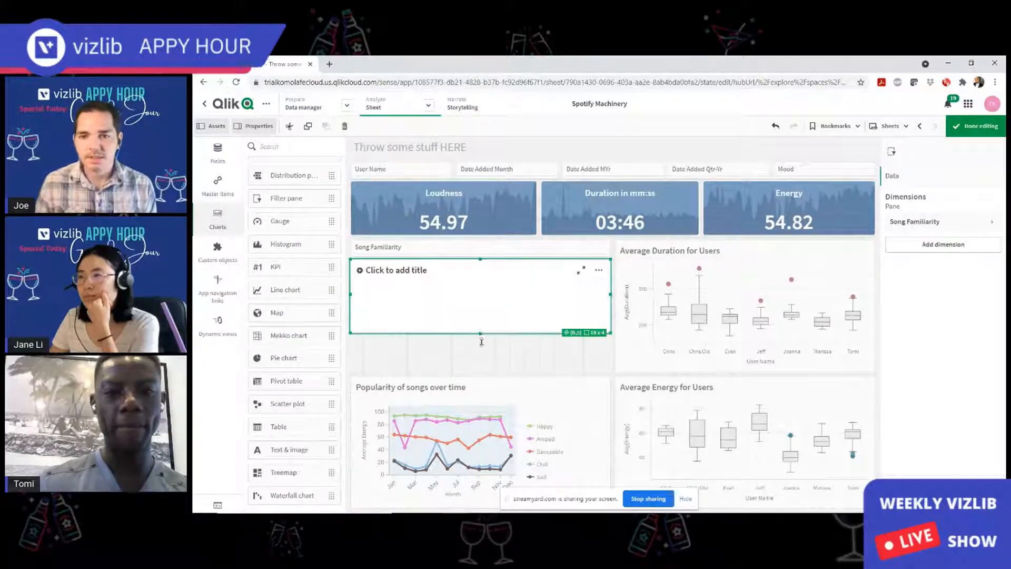
left_click_drag(482, 340, 478, 379)
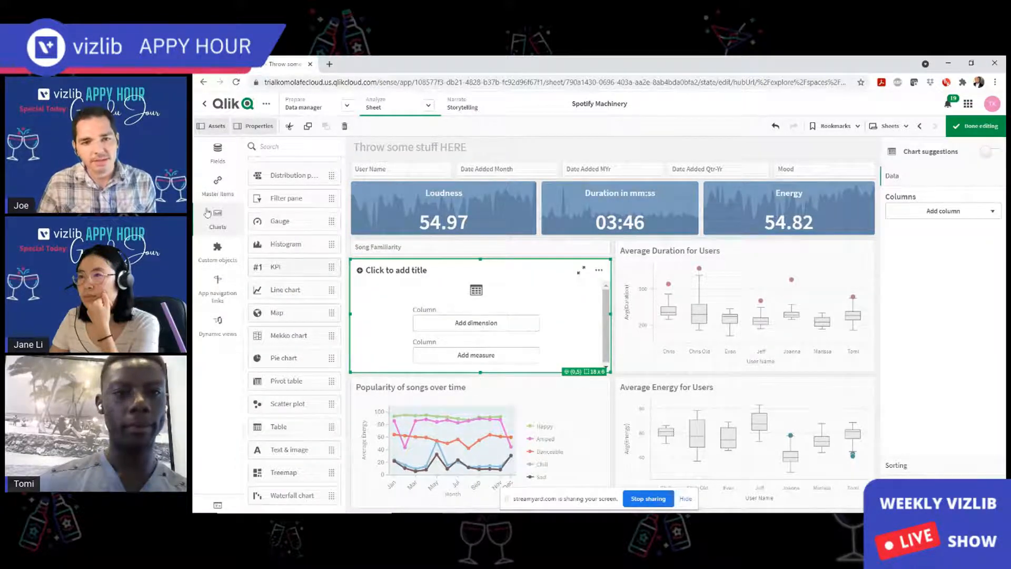
left_click(219, 151)
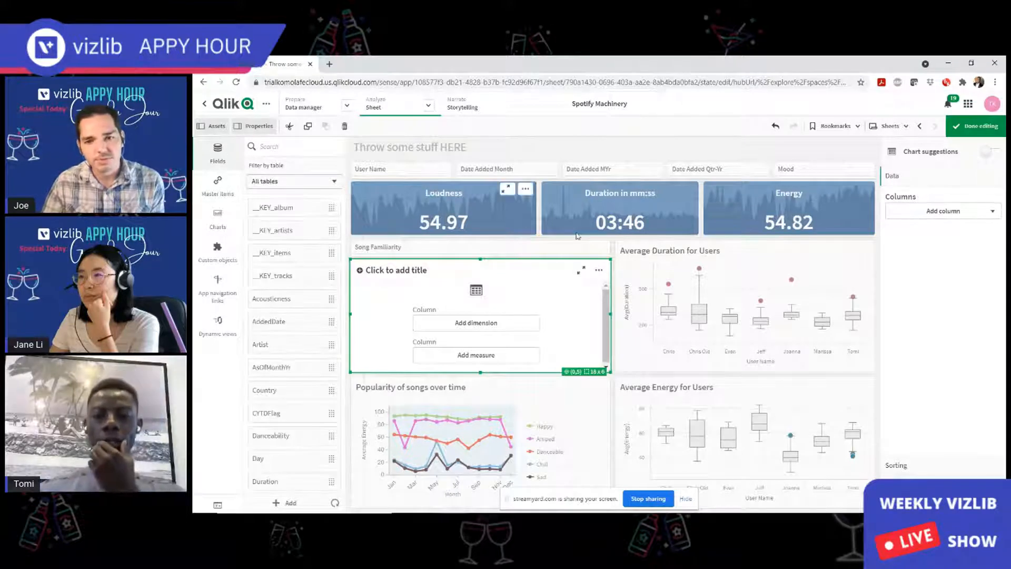
Delete the Popularity of songs over time chart and extend the empty table down to the sheet's lower edge.
left_click(581, 411)
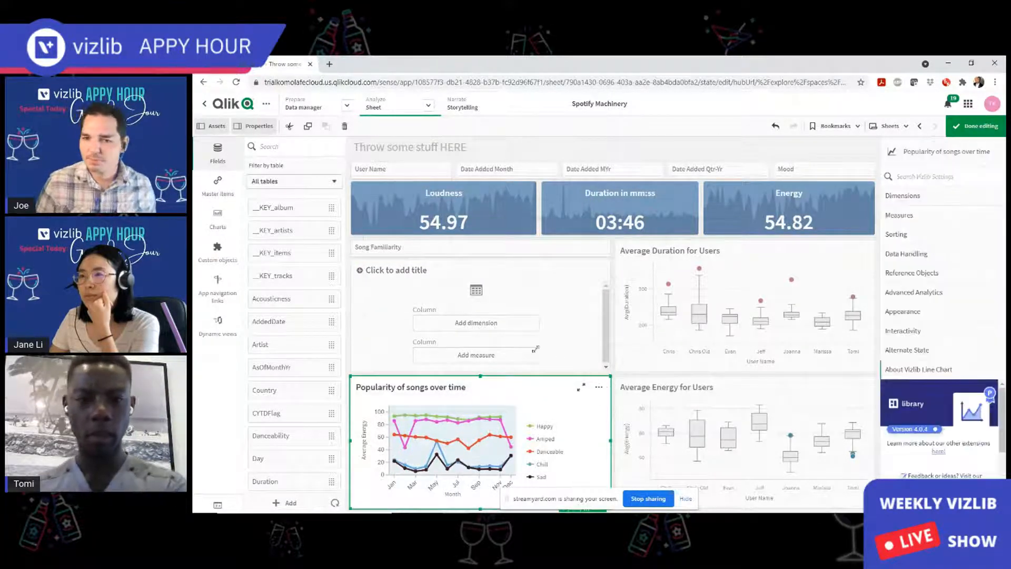
left_click(537, 373)
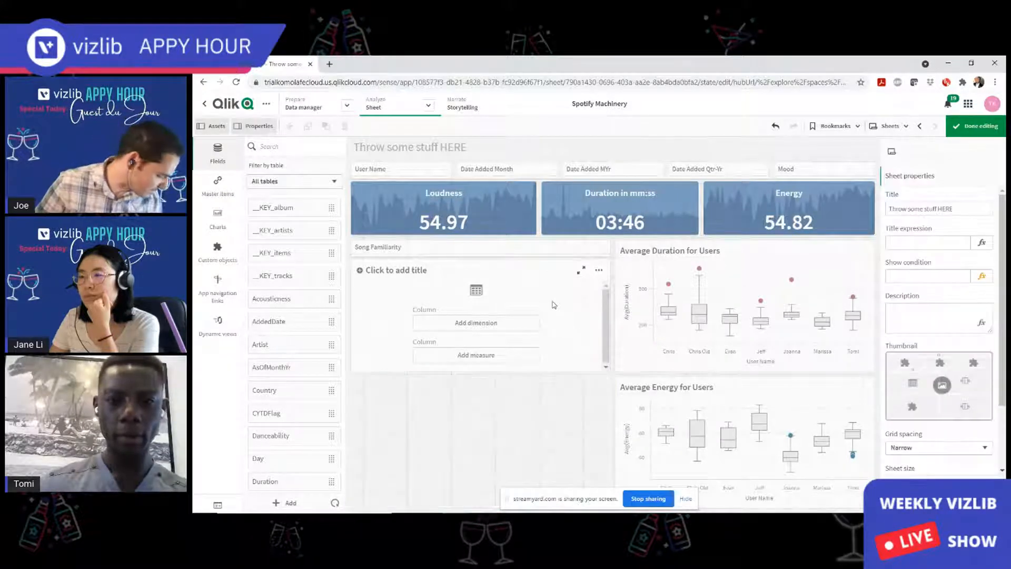
left_click(548, 366)
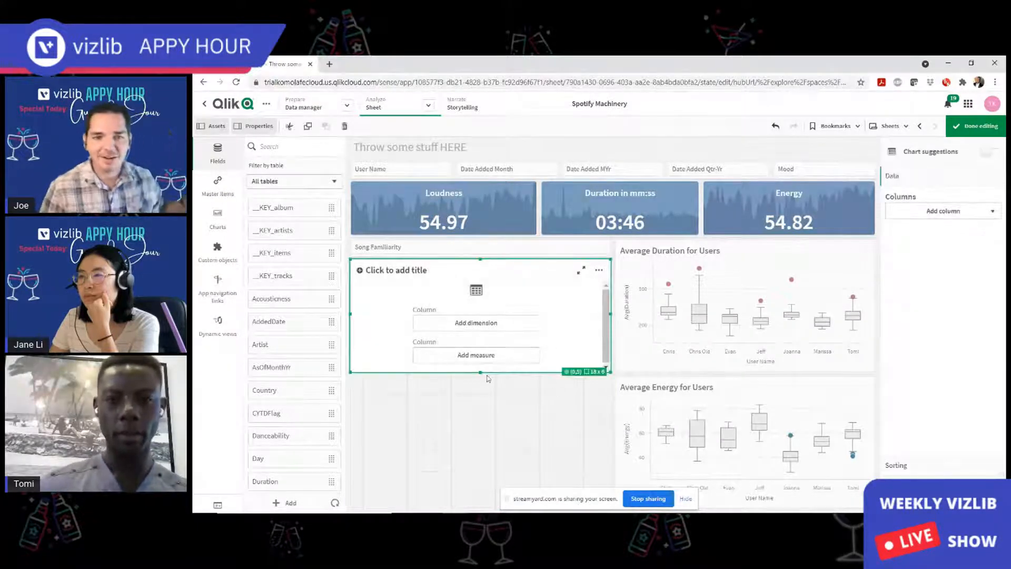
left_click_drag(485, 371, 485, 508)
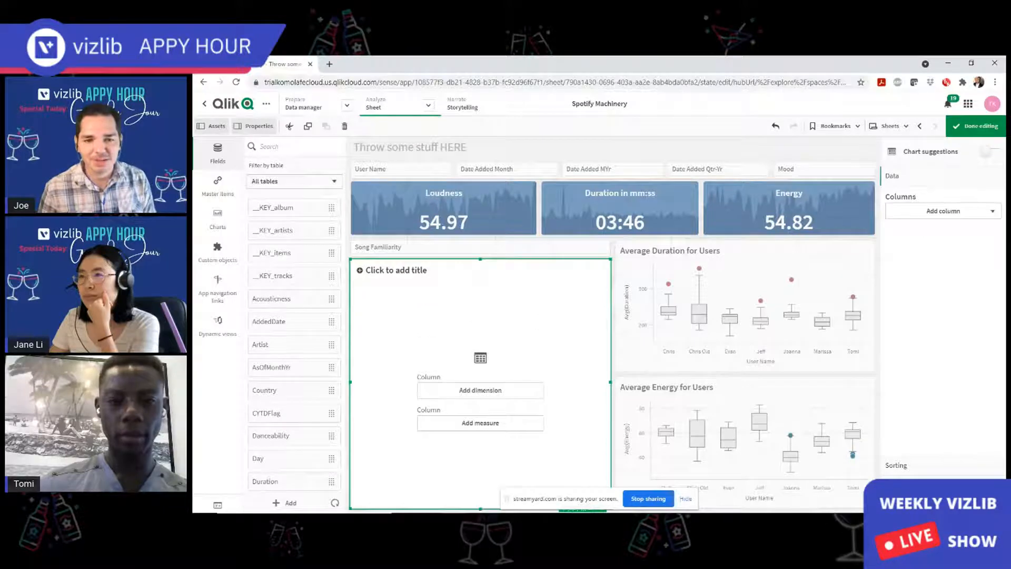
Replace the Average Duration for Users box plot with a Vizlib Venn Diagram that fills the space above Average Energy for Users.
left_click(770, 262)
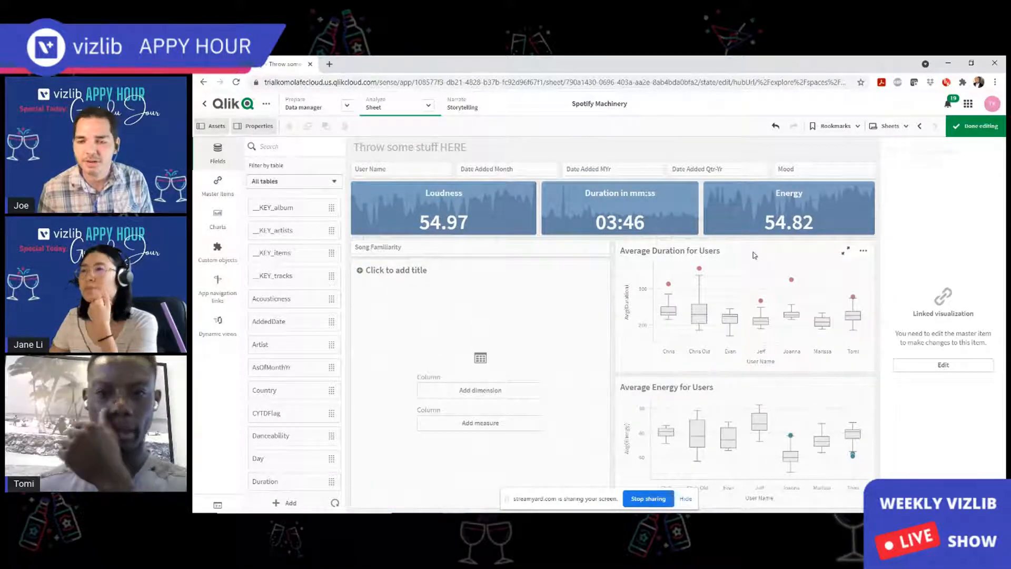
key("Delete")
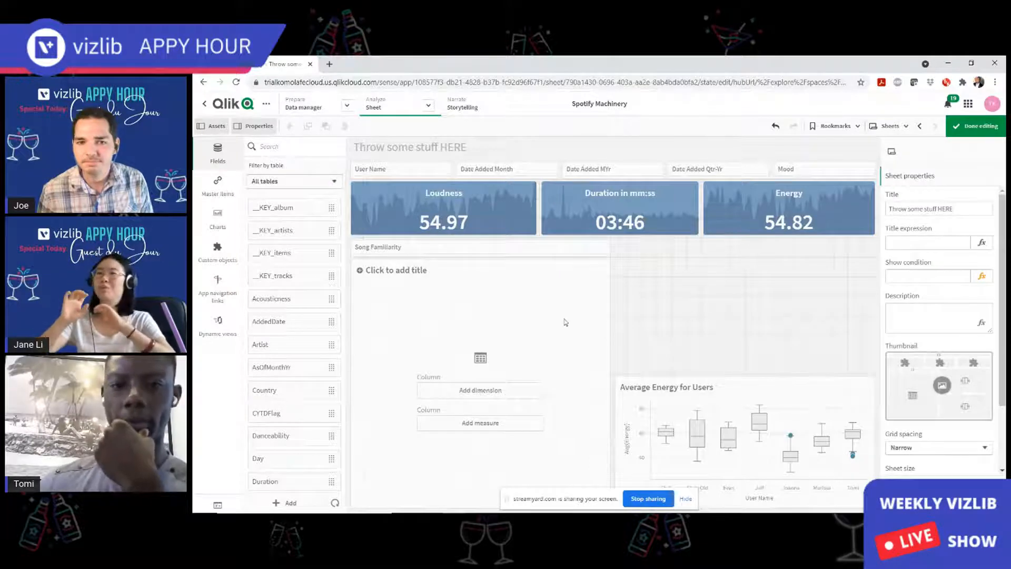
left_click(571, 318)
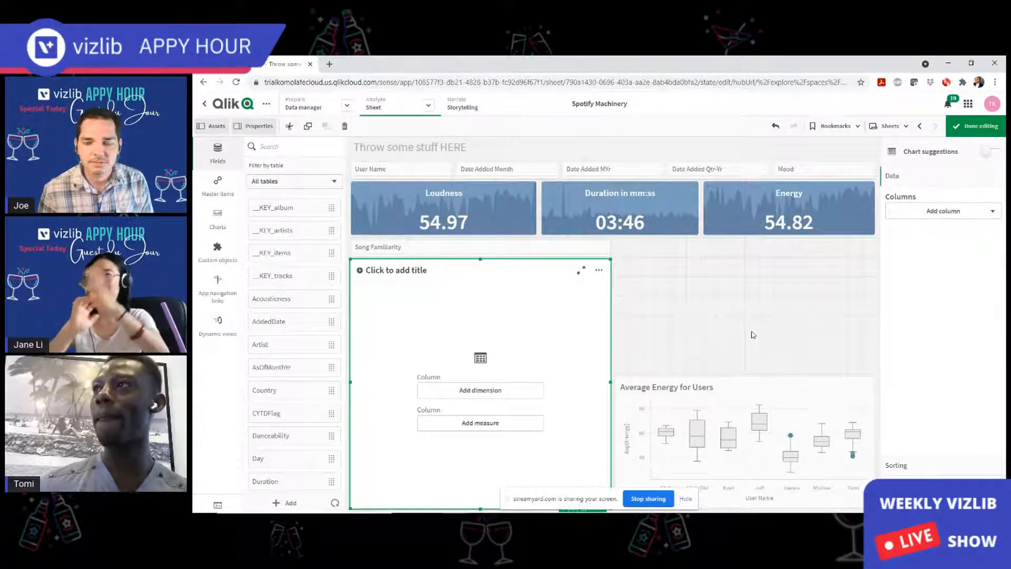
left_click(218, 221)
left_click(227, 251)
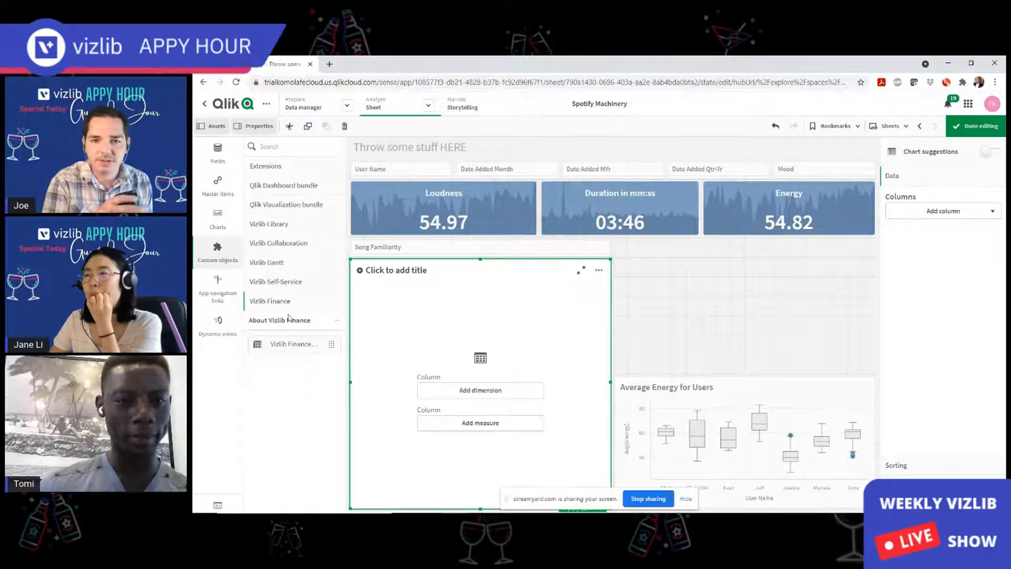
left_click(289, 225)
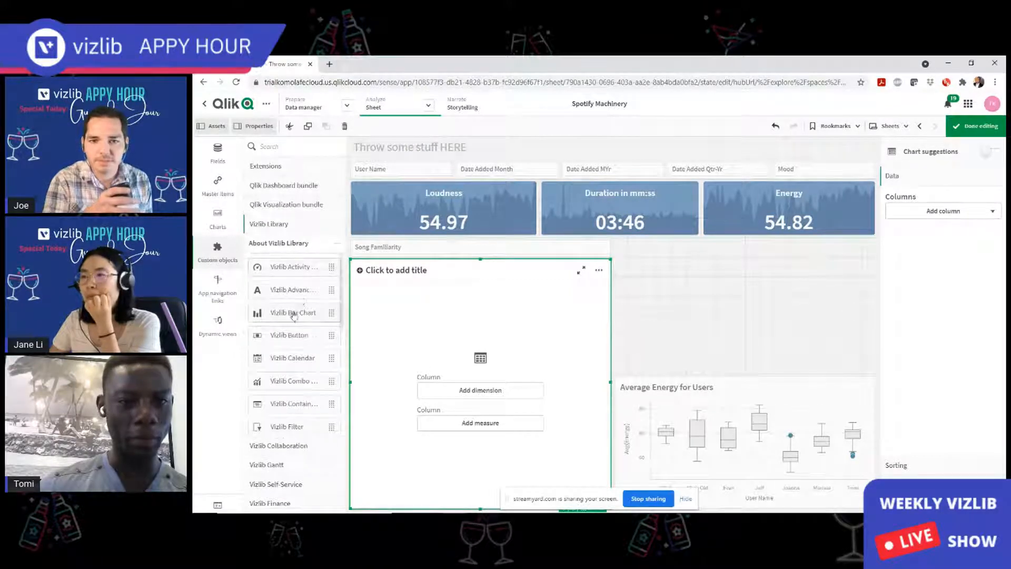
scroll(292, 317, "down", 3)
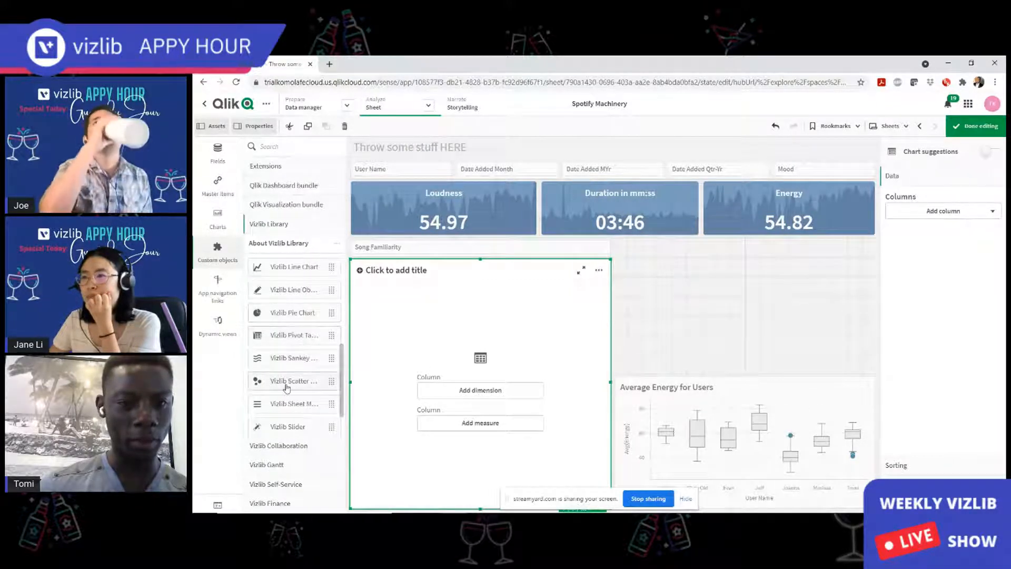
scroll(292, 367, "down", 3)
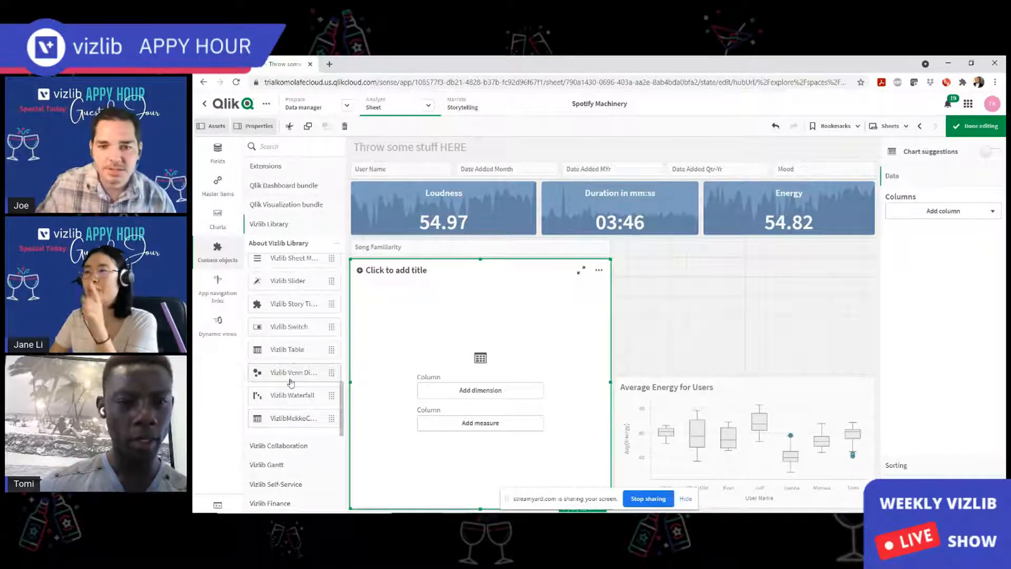
left_click_drag(606, 309, 764, 329)
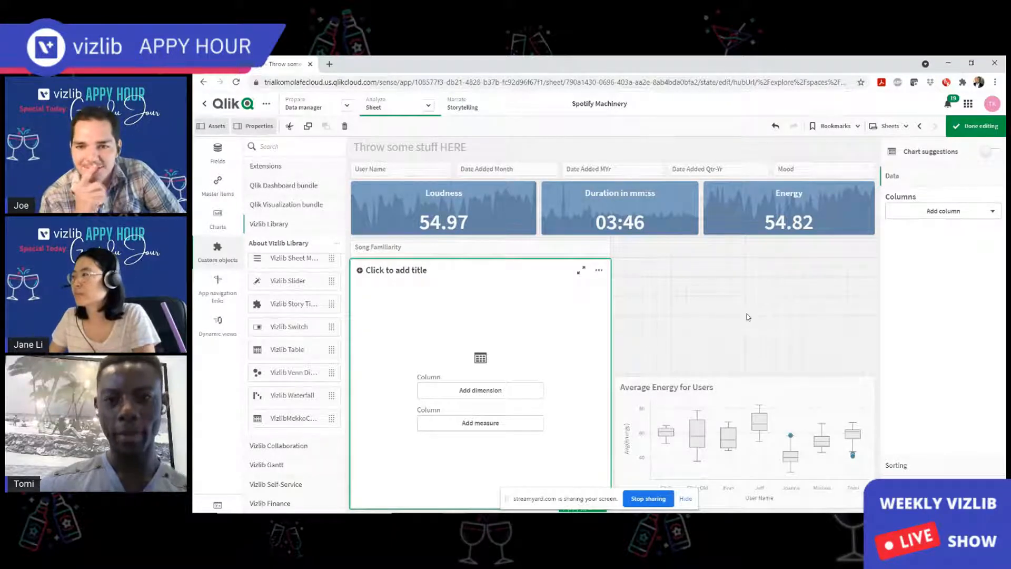
left_click_drag(743, 317, 752, 383)
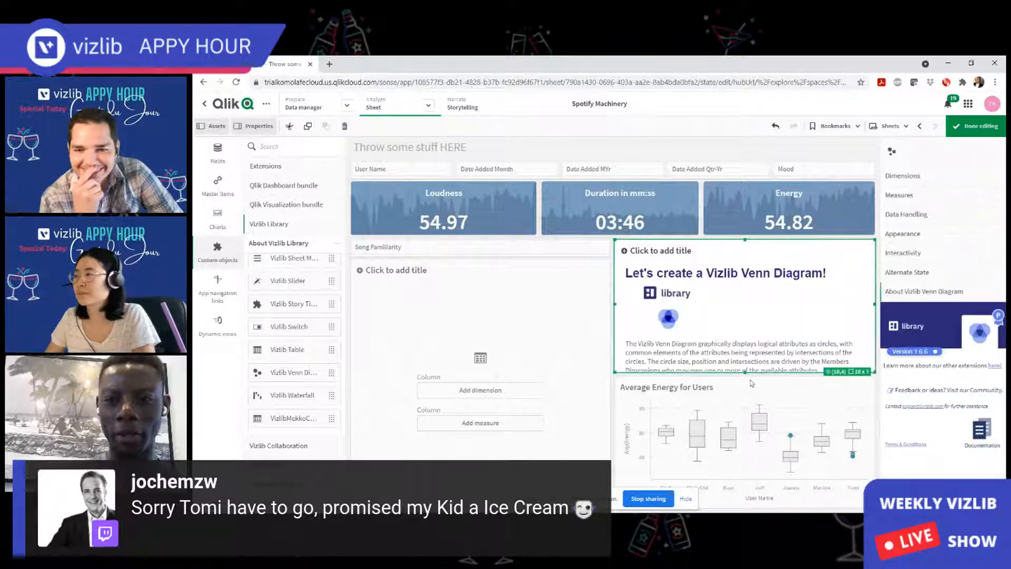
Delete the Average Energy for Users box plot and stretch the Vizlib Venn Diagram to the sheet's lower edge, lowering its top edge level with the table.
left_click(658, 428)
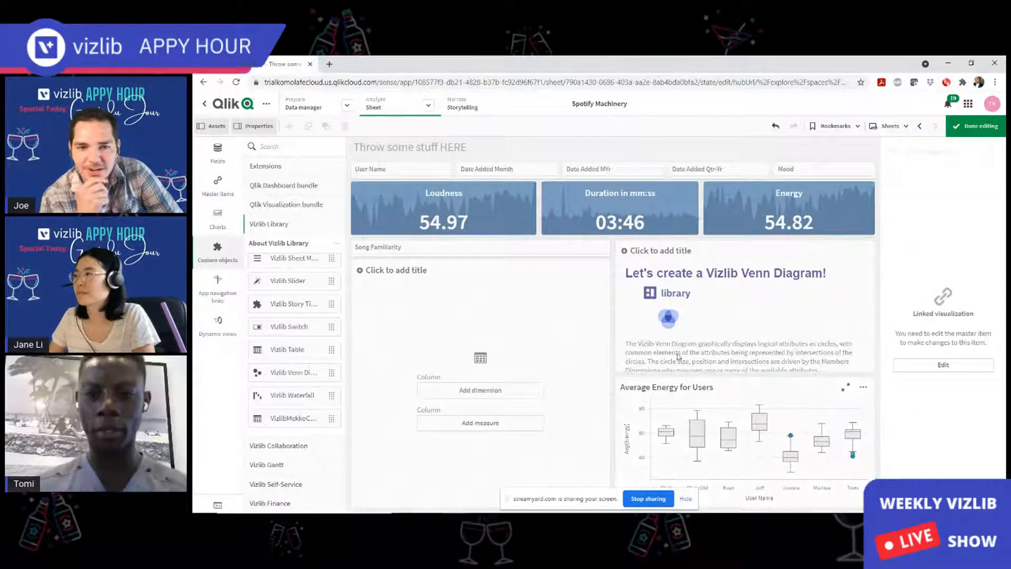
left_click(696, 346)
left_click(721, 371)
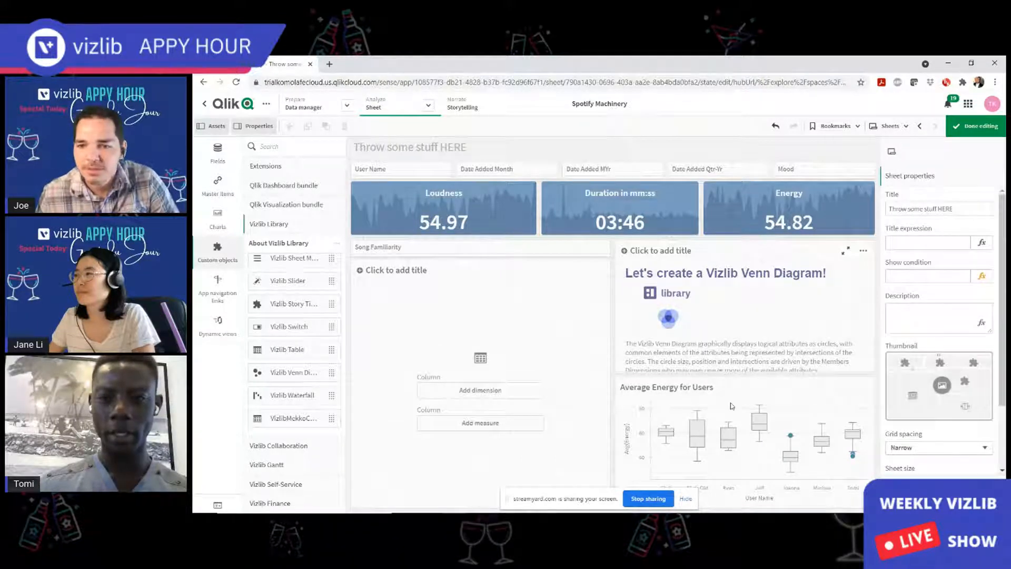
left_click(743, 379)
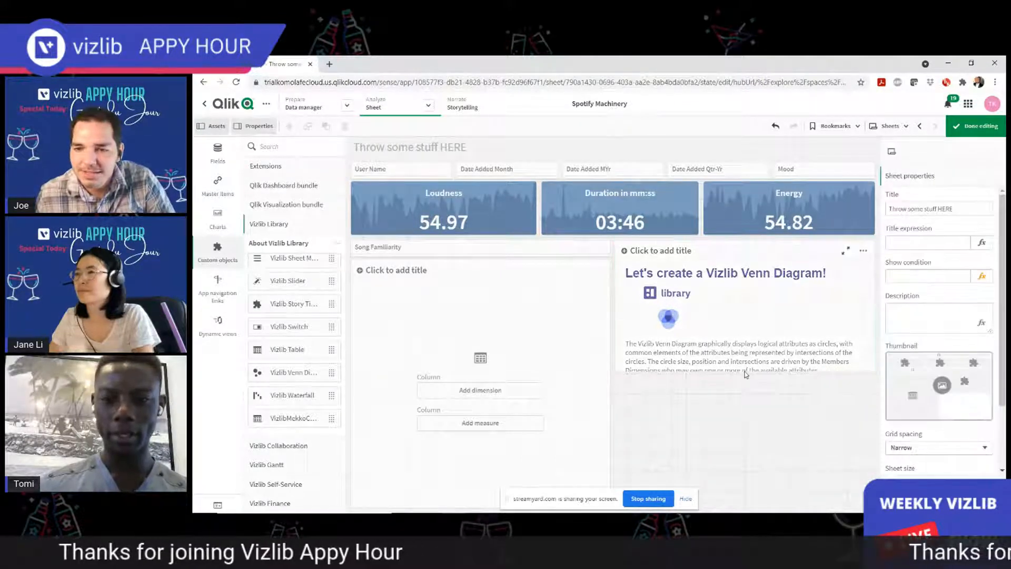
left_click(744, 372)
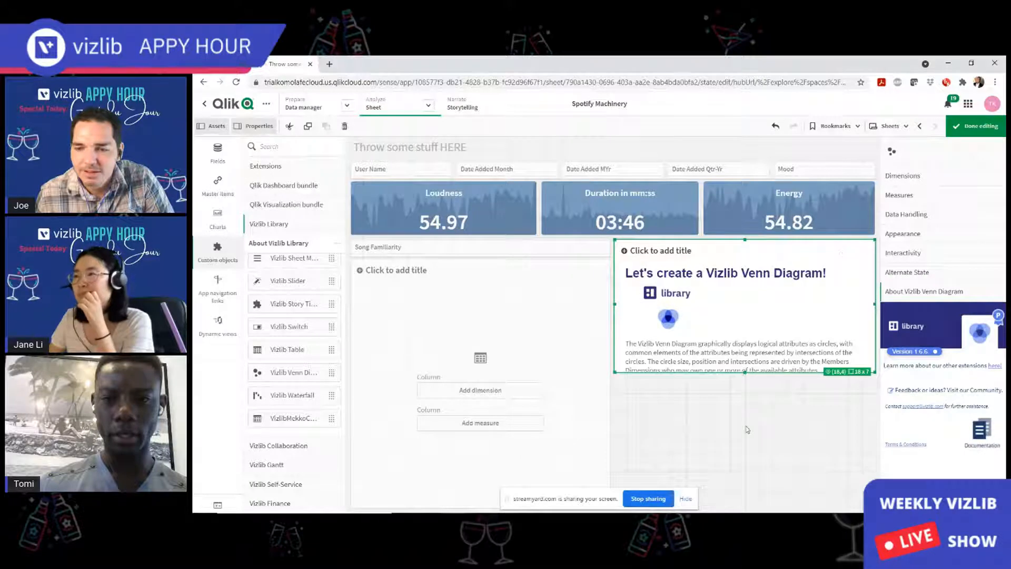
left_click_drag(746, 429, 744, 508)
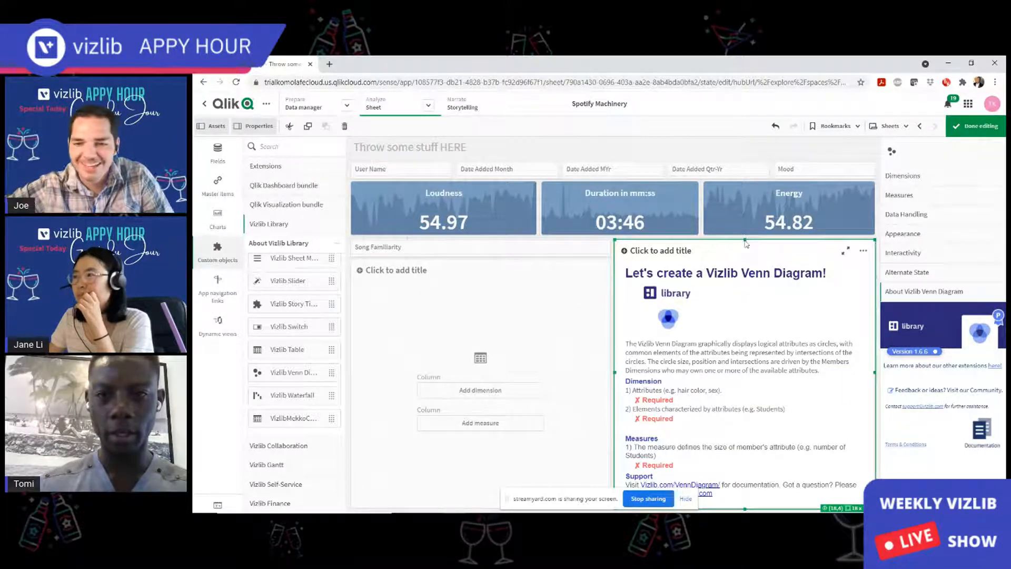
left_click_drag(746, 247, 746, 257)
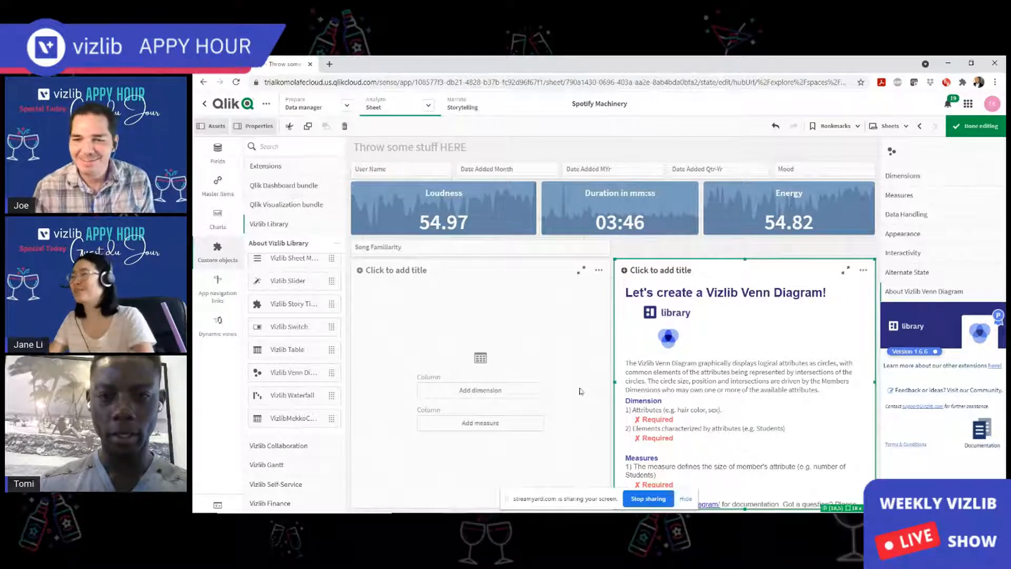
Narrow the empty table to about half the filter's width plus a little, and widen the Venn Diagram toward it, leaving a slim gap.
left_click(606, 387)
left_click_drag(609, 387, 493, 382)
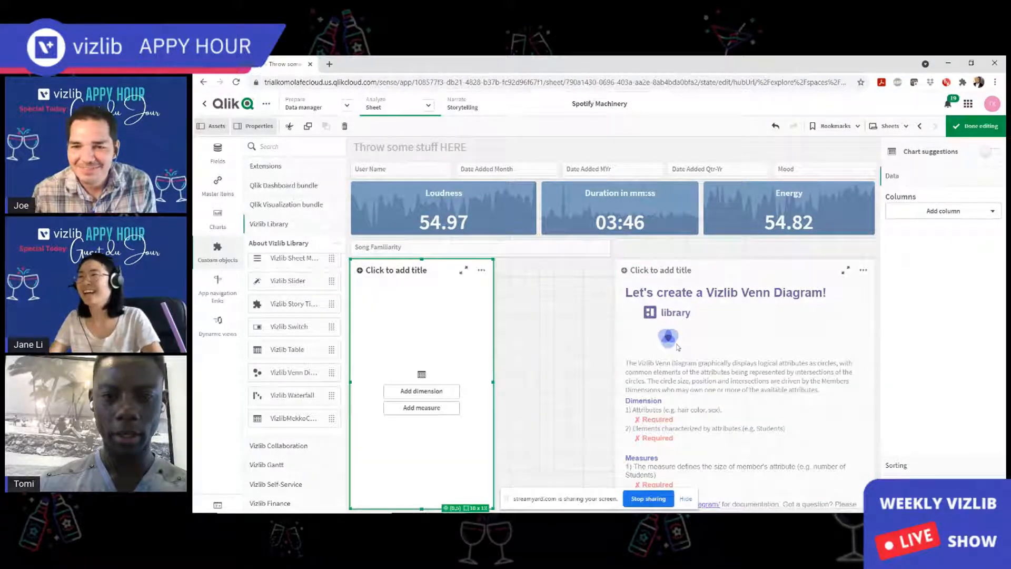
left_click(618, 392)
left_click_drag(617, 382, 507, 381)
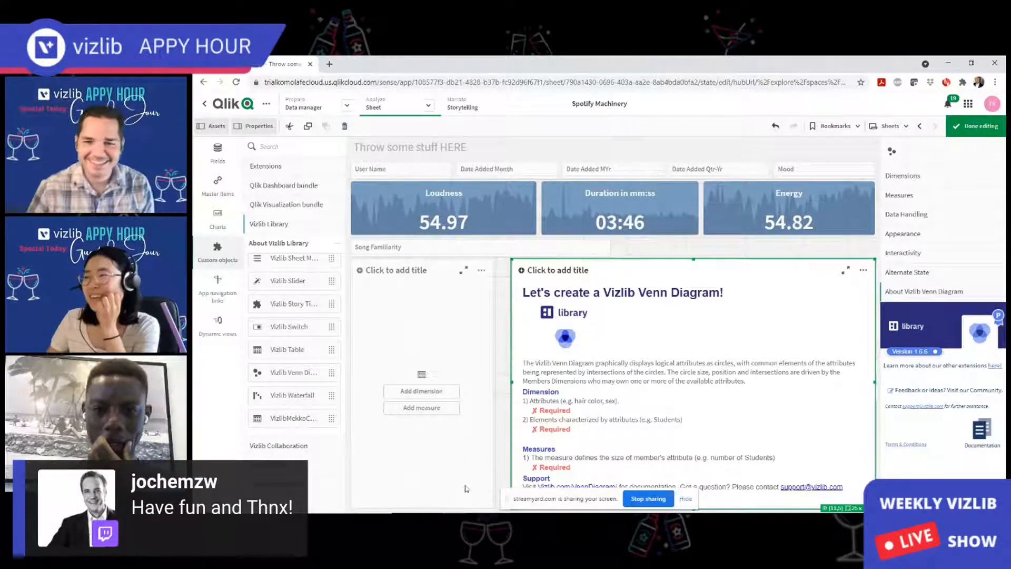
mouse_move(849, 505)
left_click(686, 499)
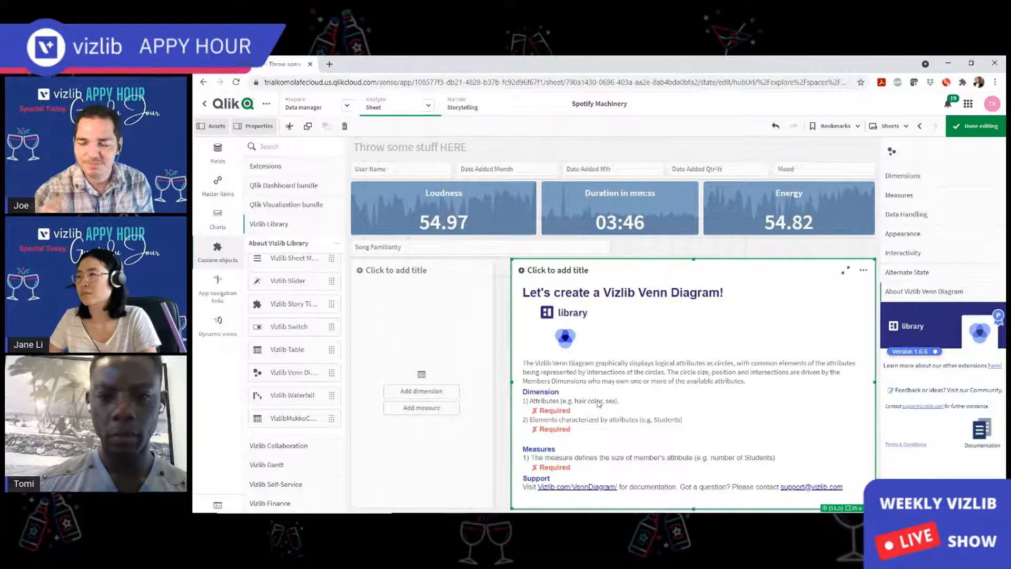
left_click(898, 178)
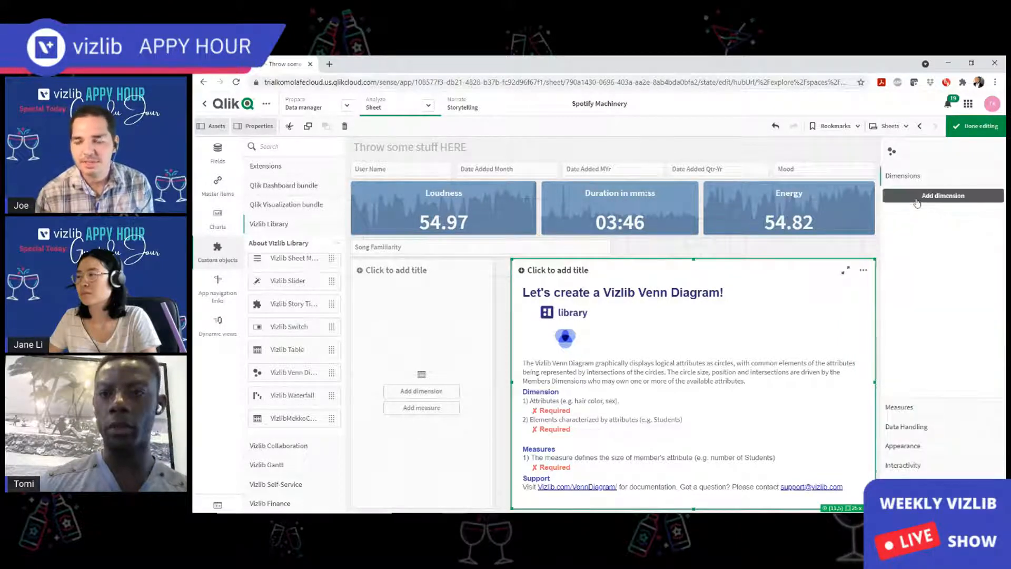
type("user")
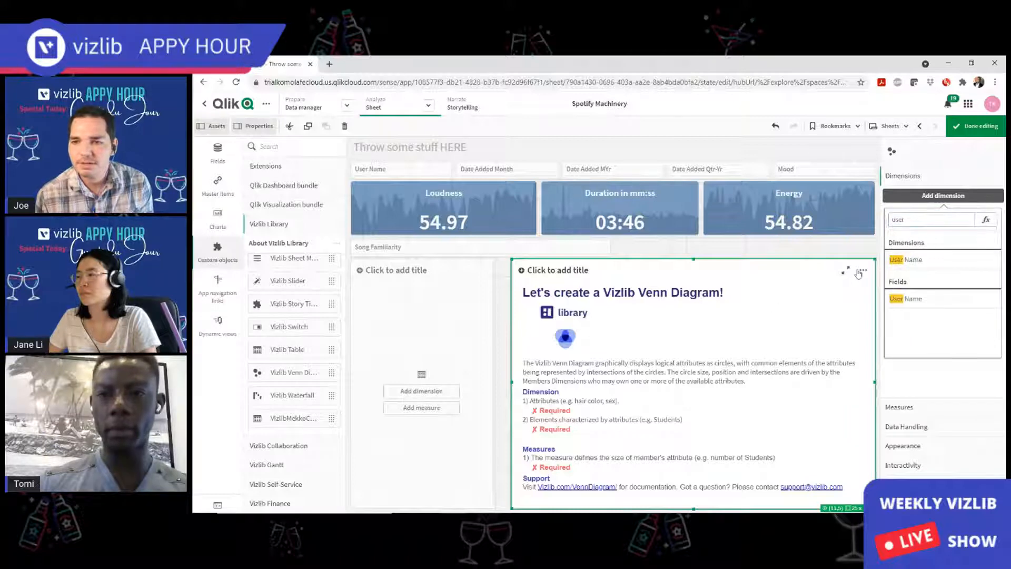
left_click(893, 260)
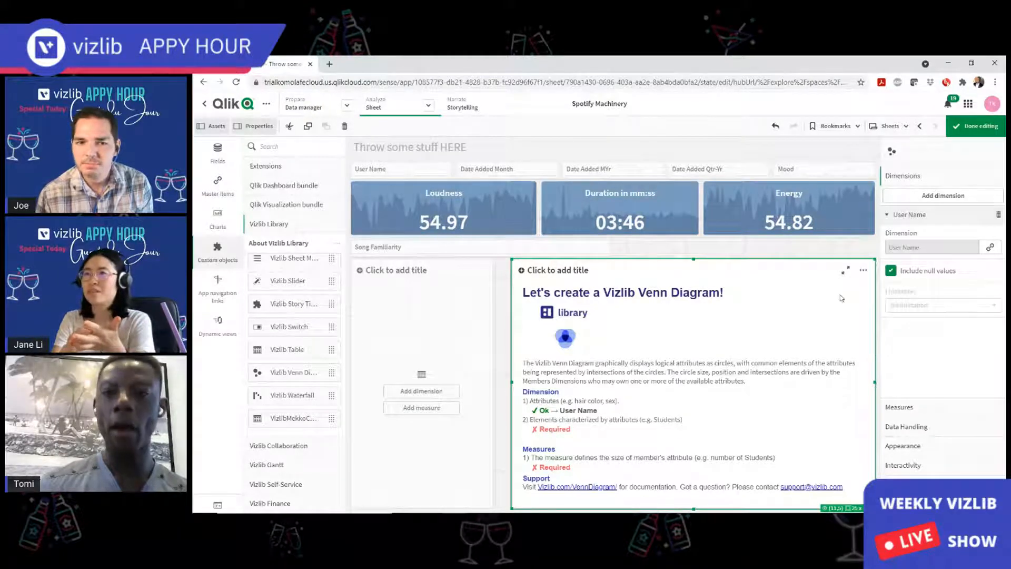
left_click(998, 215)
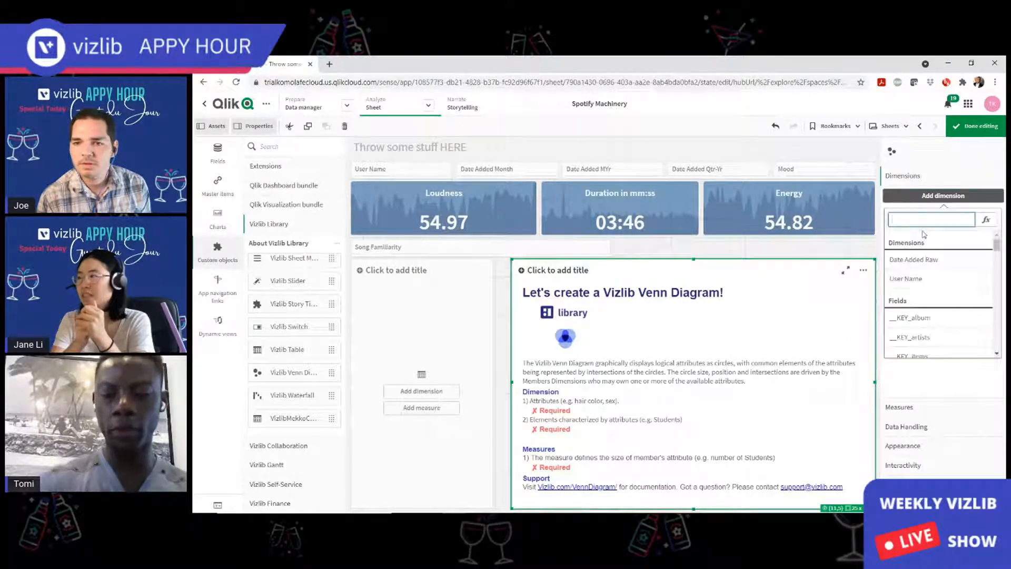
Add Mood as the Venn Diagram's first dimension and User Name as its second.
type("moo")
left_click(928, 259)
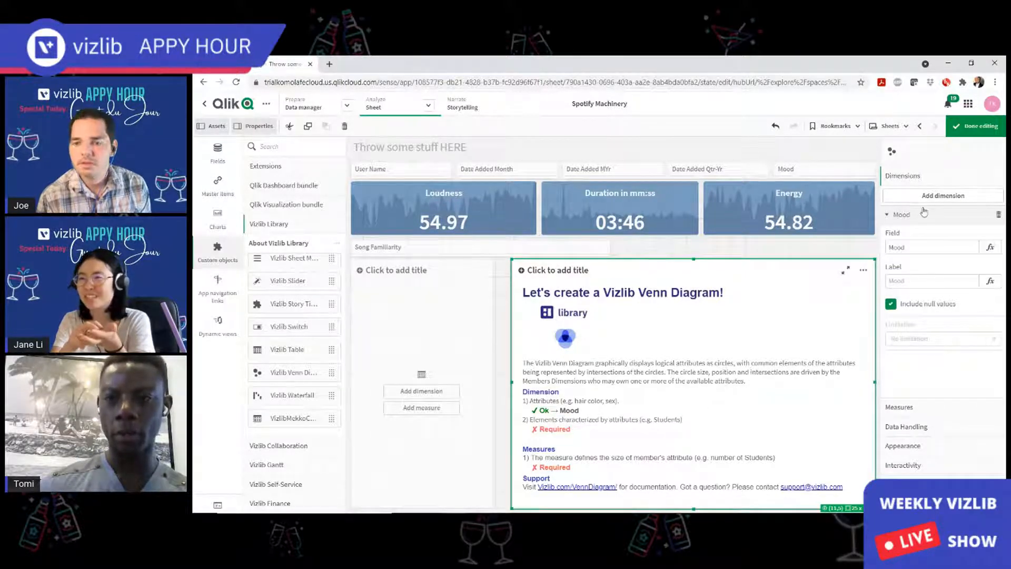
left_click(908, 216)
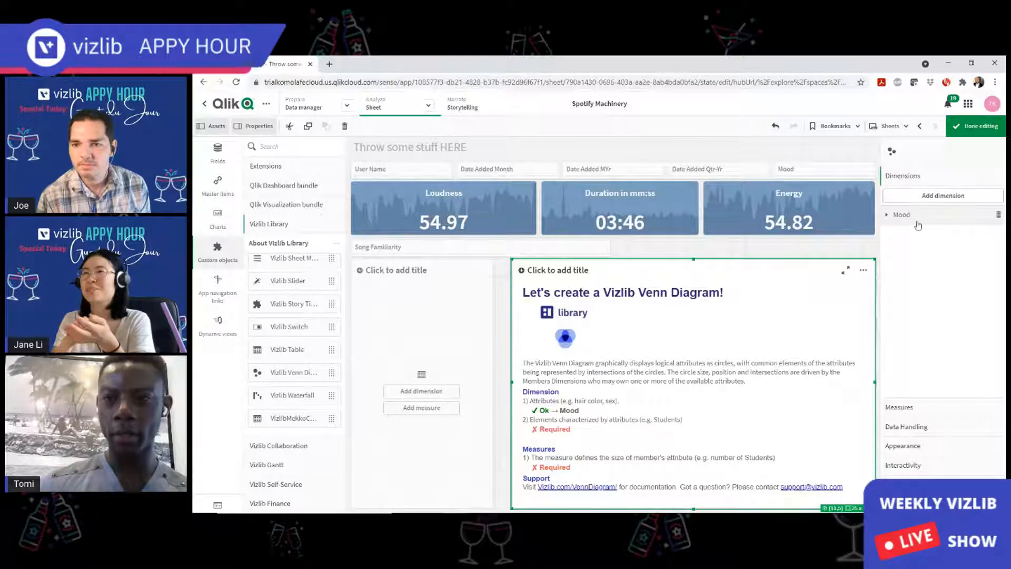
left_click(922, 196)
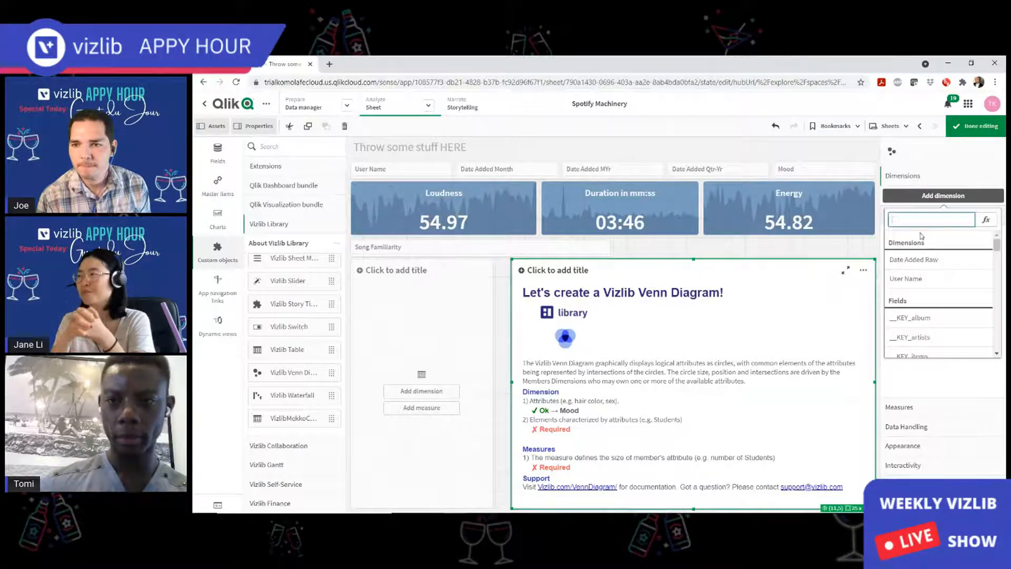
left_click(913, 278)
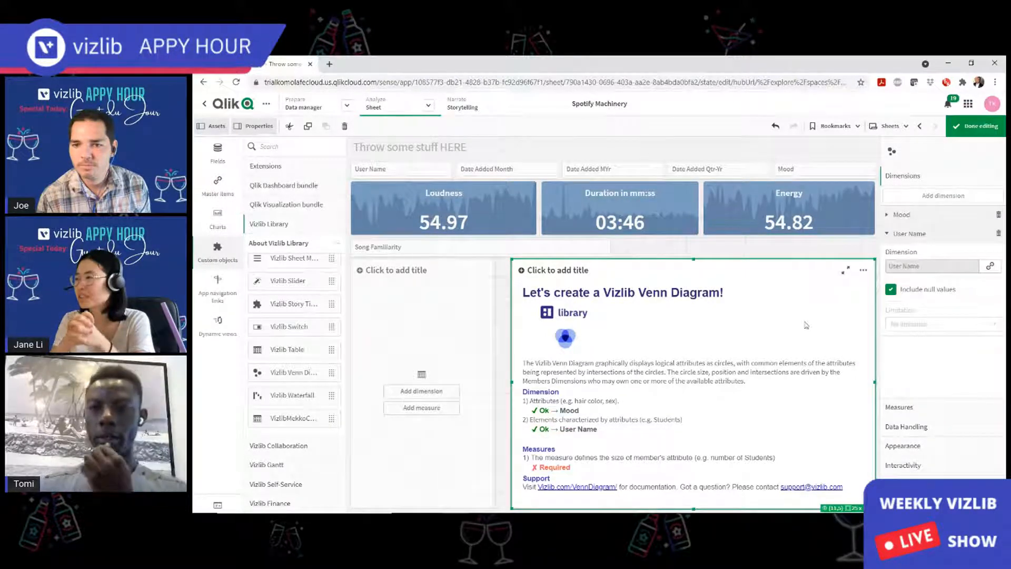
Add Count([Song Title]) as the Venn Diagram's measure.
left_click(905, 407)
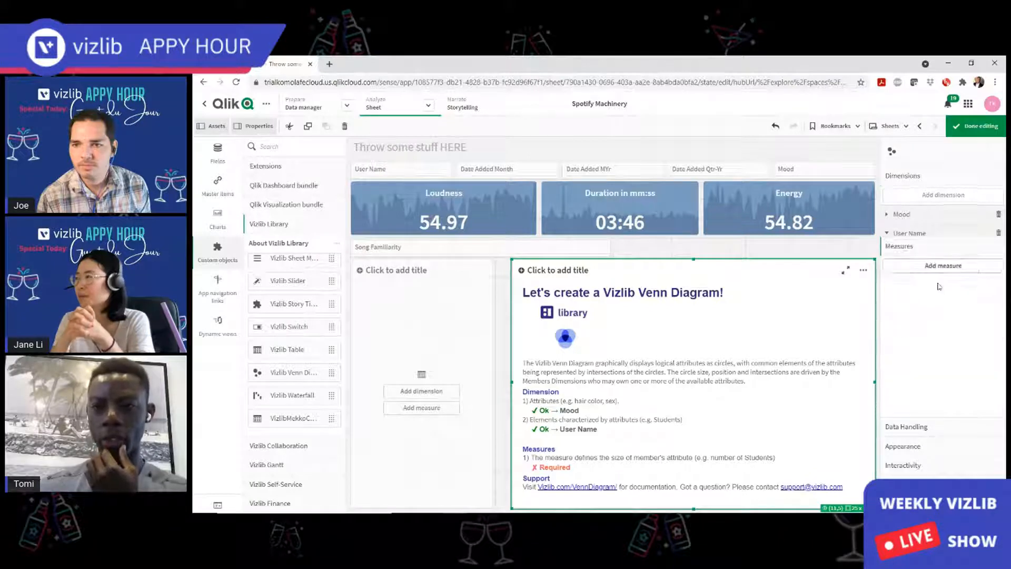
left_click(948, 214)
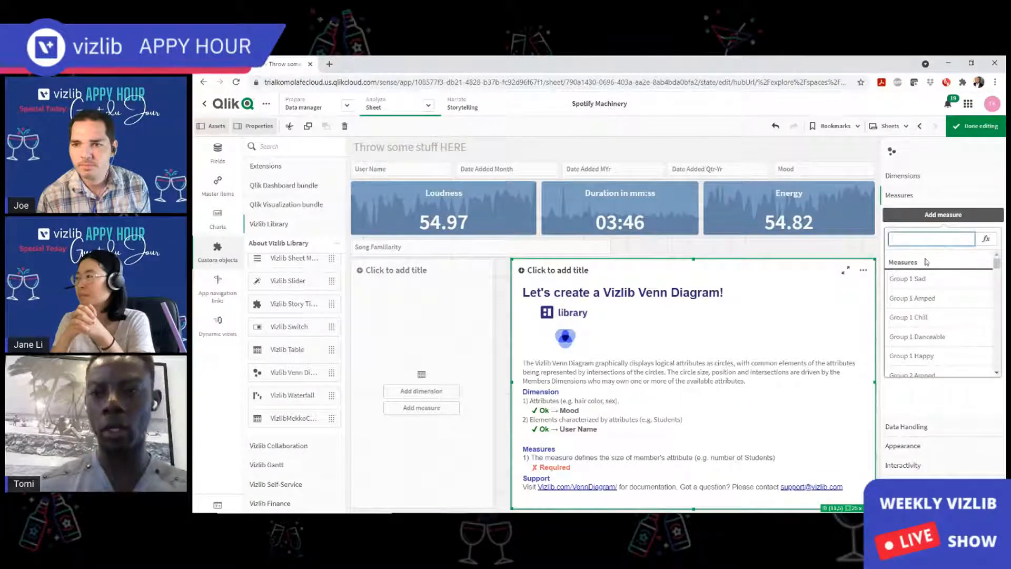
type("Song")
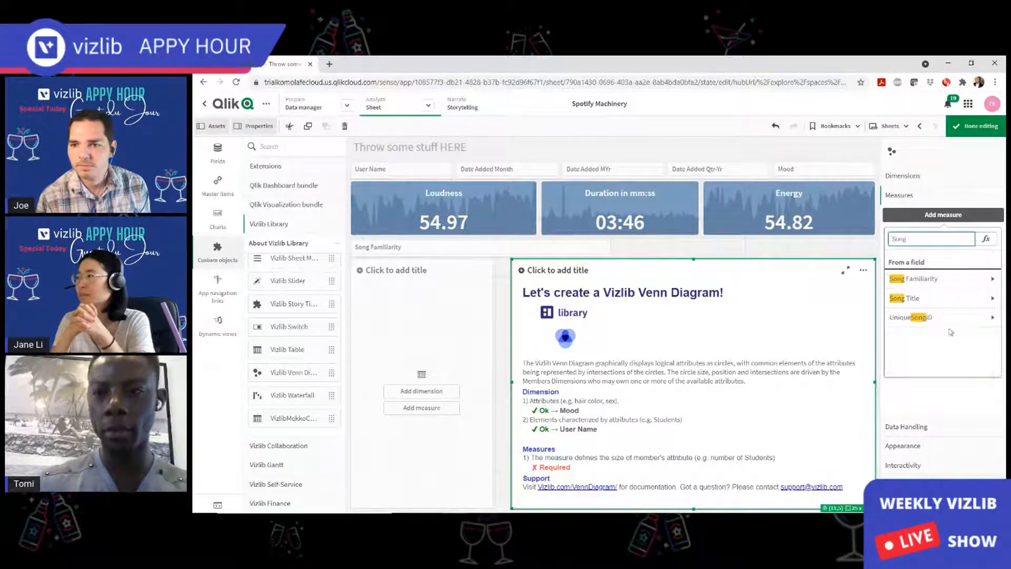
left_click(947, 298)
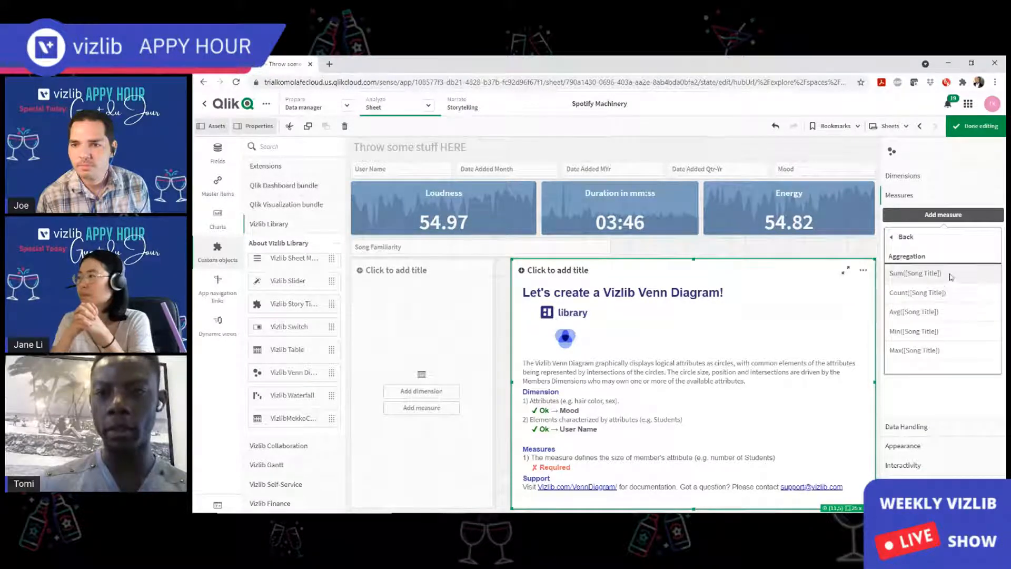
left_click(943, 294)
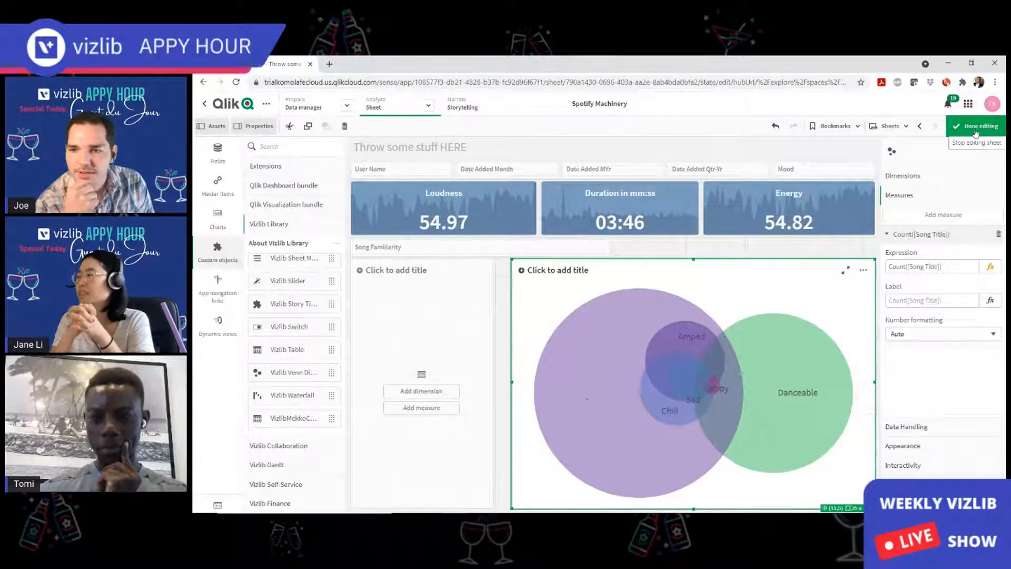
Exclude null values from both the User Name and the Mood dimensions of the Venn Diagram.
mouse_move(813, 377)
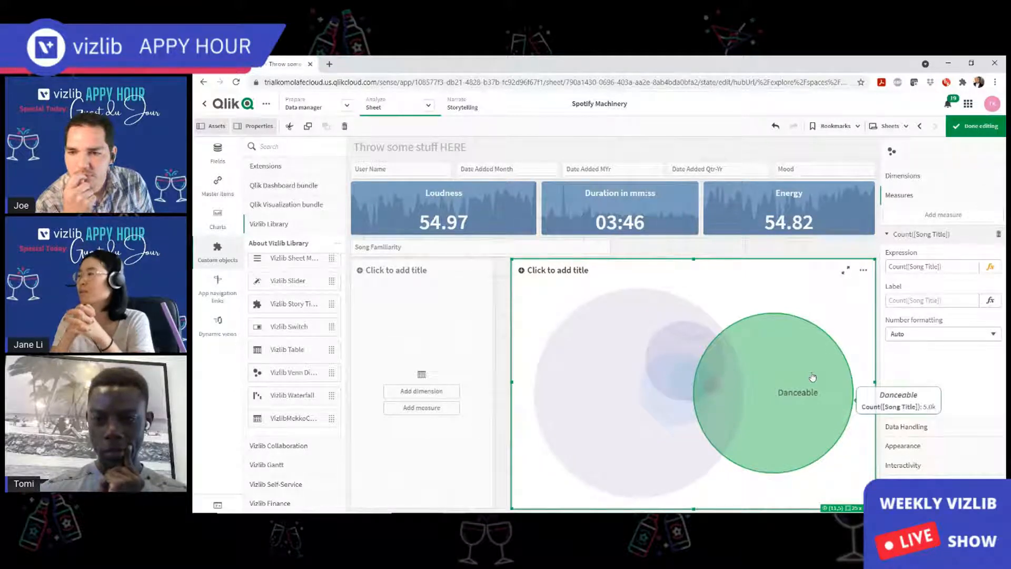
mouse_move(582, 331)
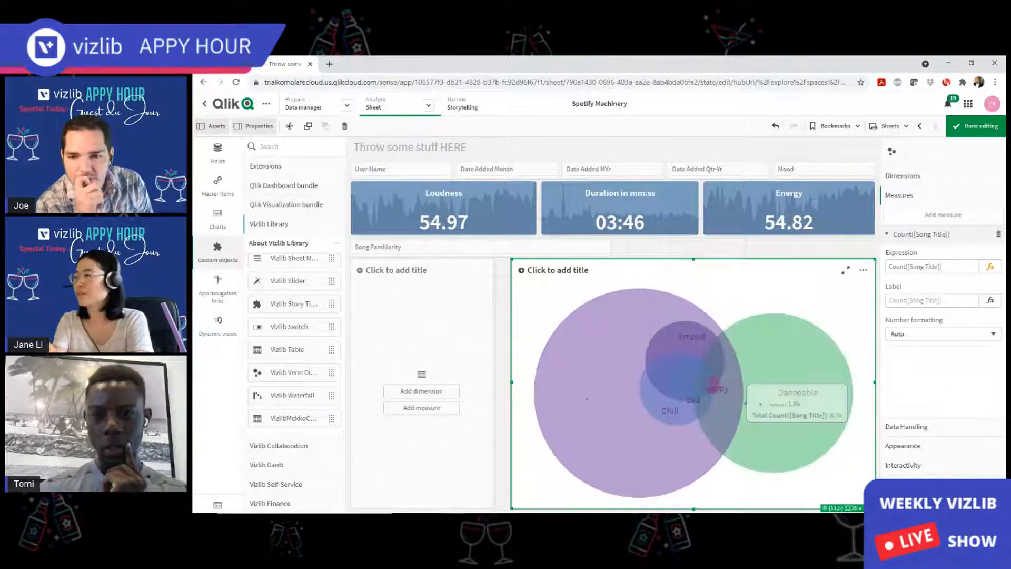
left_click(904, 235)
left_click(901, 176)
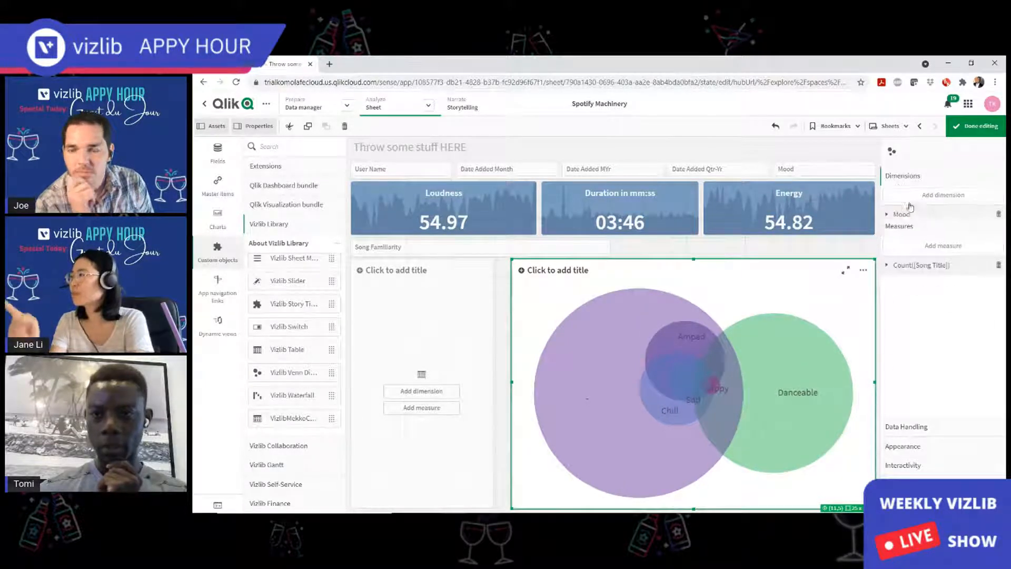
left_click(890, 235)
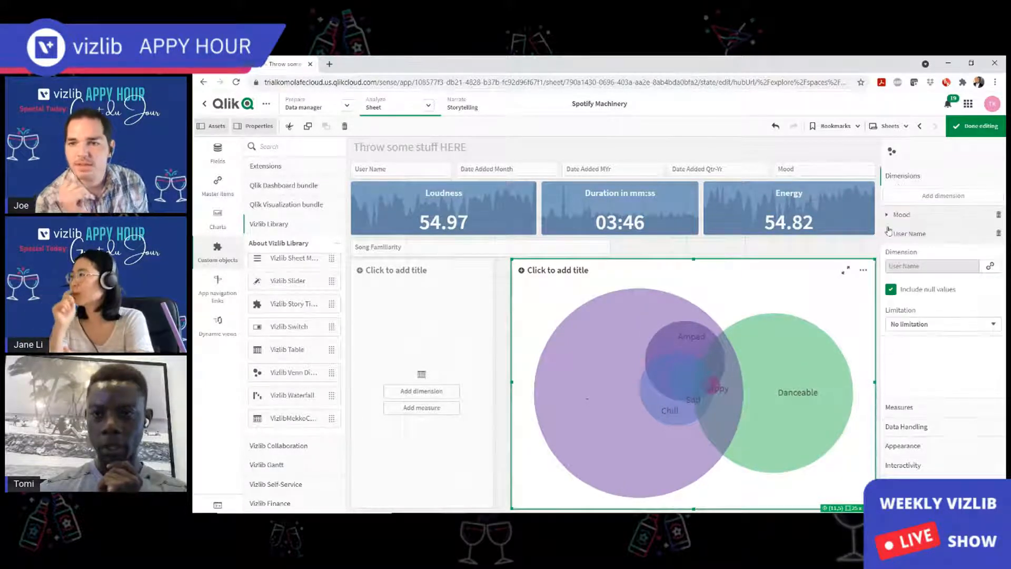
left_click(890, 290)
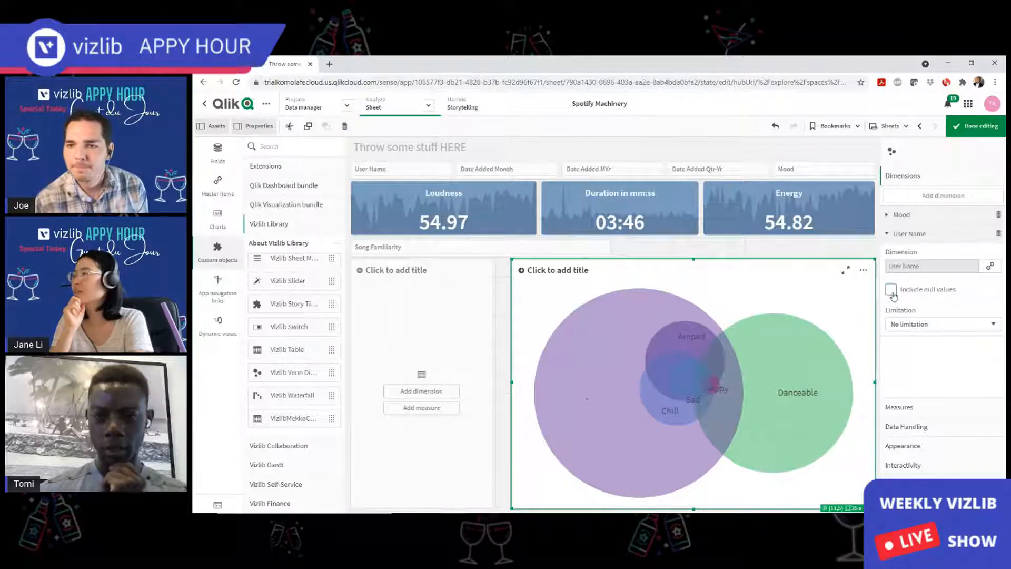
left_click(889, 216)
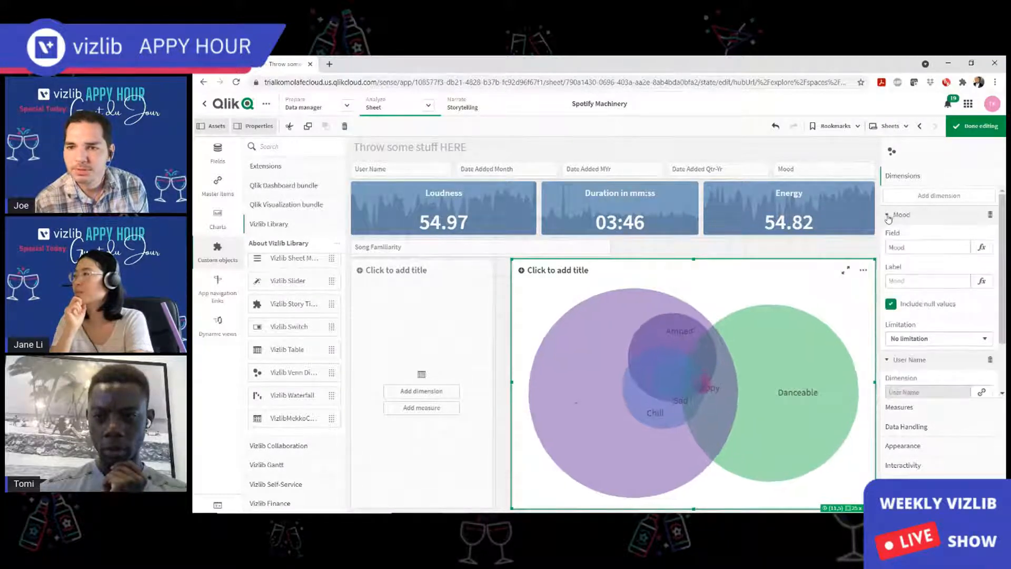
left_click(891, 305)
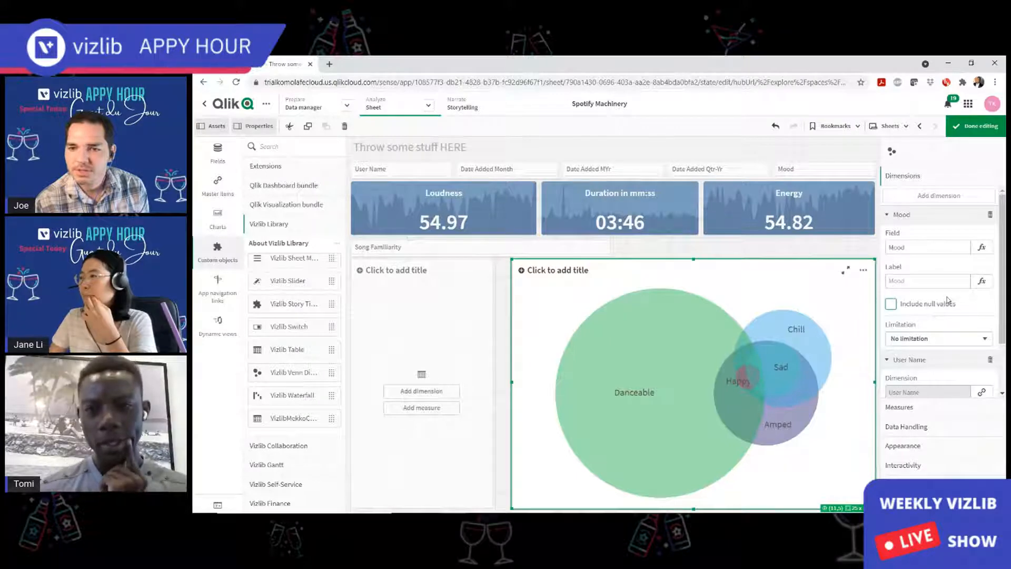
Move User Name ahead of Mood in the Venn Diagram's dimension order and preview the sheet outside edit mode.
left_click(806, 383)
mouse_move(808, 384)
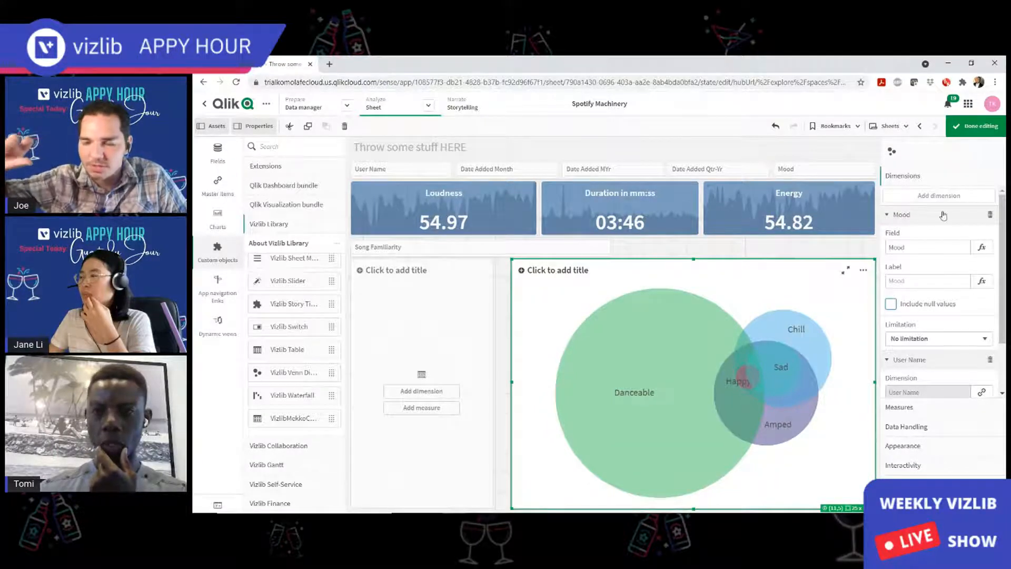
mouse_move(920, 216)
left_mouse_down()
mouse_move(922, 245)
mouse_move(922, 220)
left_mouse_up()
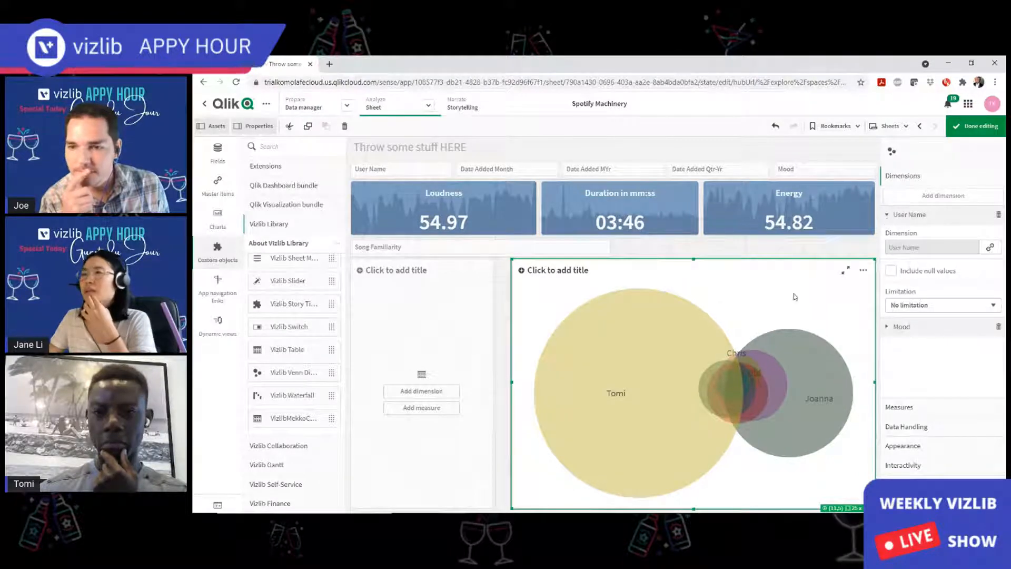
mouse_move(748, 399)
mouse_move(673, 412)
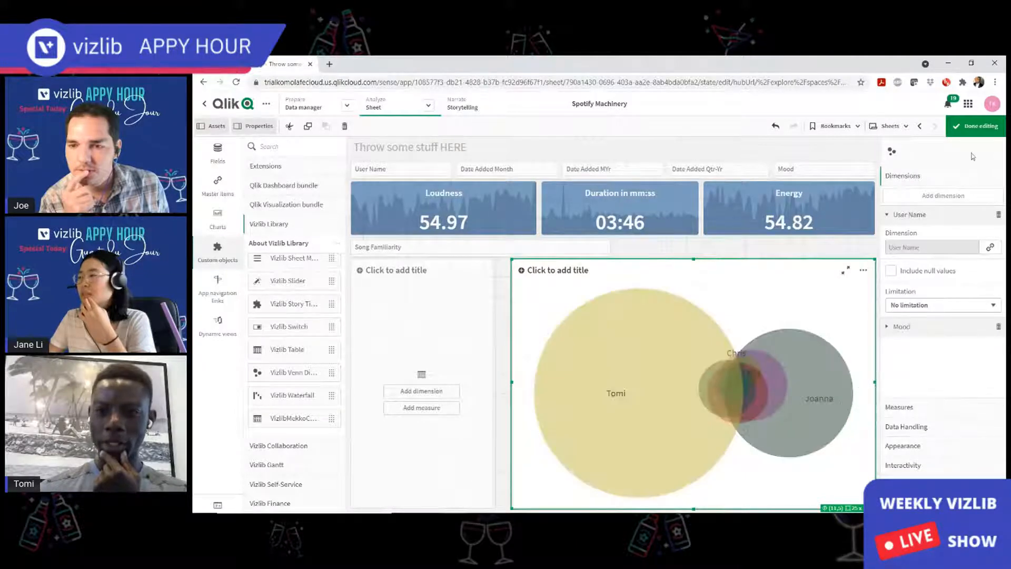
left_click(975, 126)
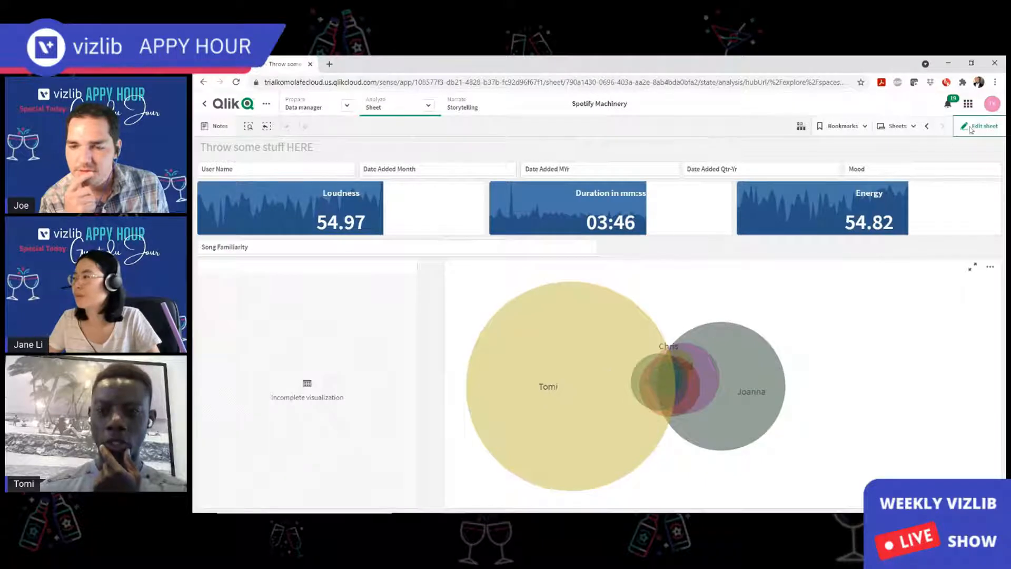
double_click(668, 366)
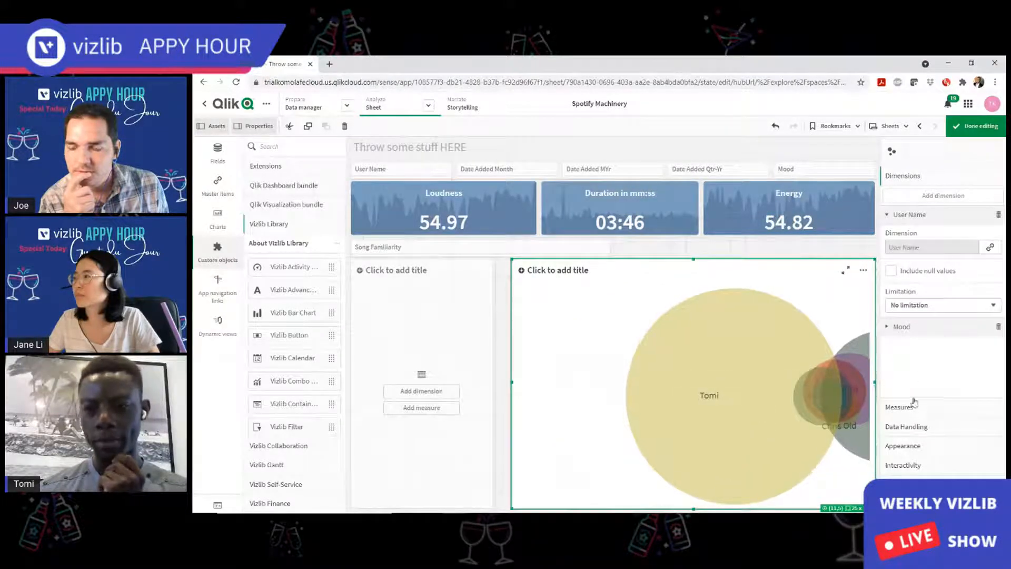
Change the Venn Diagram's measure expression to Count( distinct [Song Title]) and finish editing the sheet.
left_click(913, 406)
left_click(962, 237)
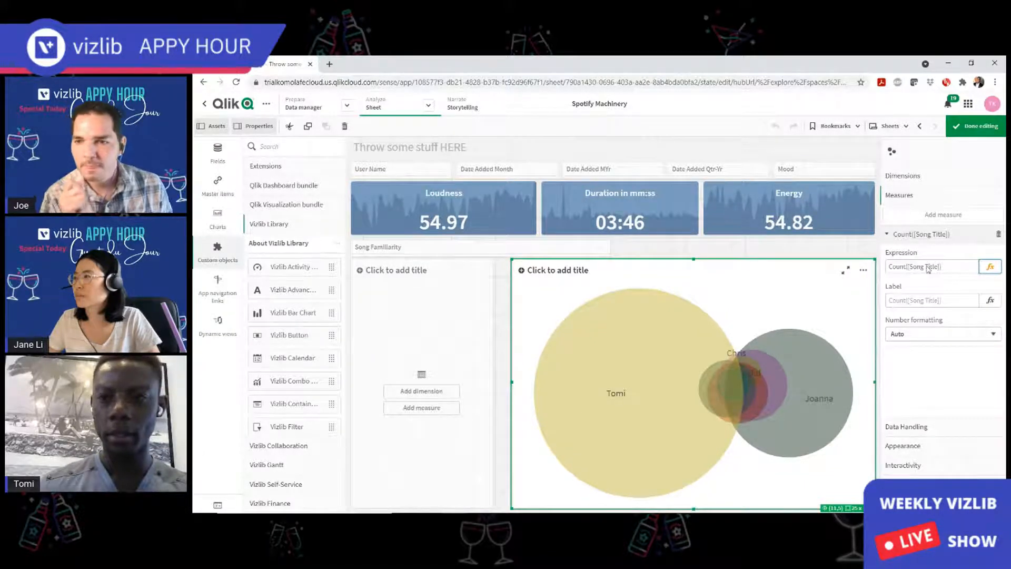
left_click(990, 267)
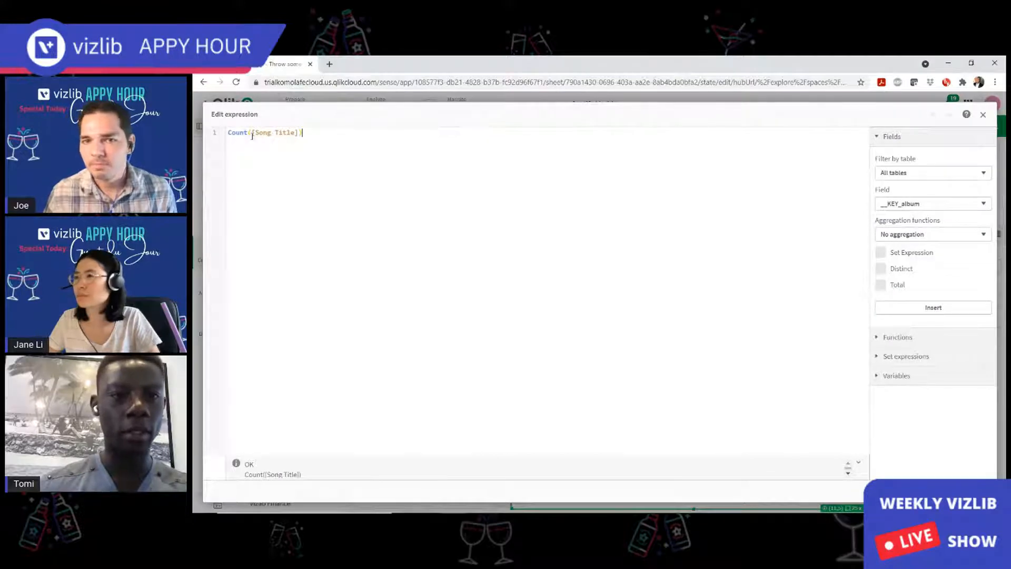
left_click(249, 132)
type("s")
type("istinct")
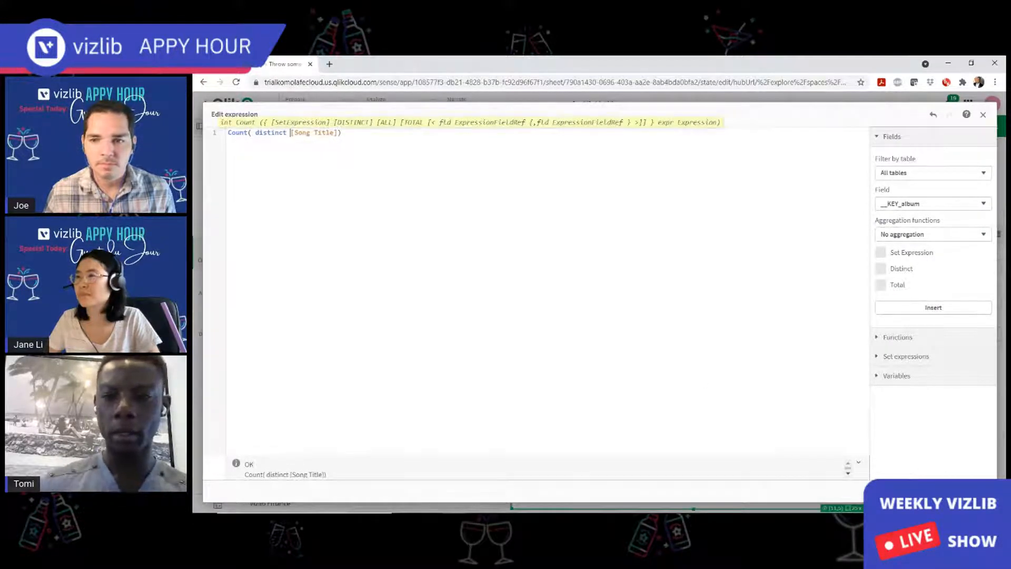
left_click(953, 491)
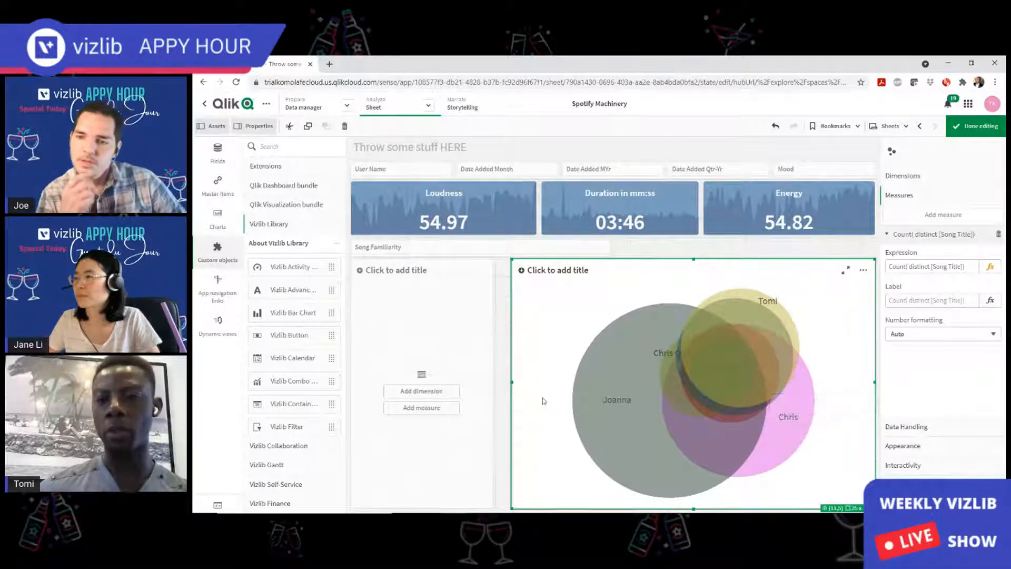
left_click(969, 129)
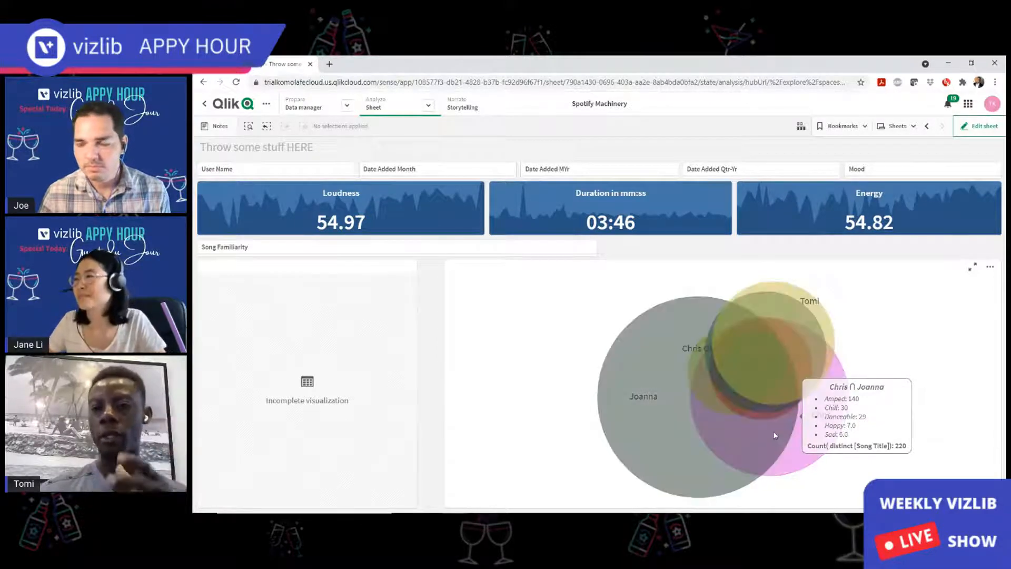
Select the overlap between the grey and pink circles to filter by those two users, and clear the selection.
left_click(774, 435)
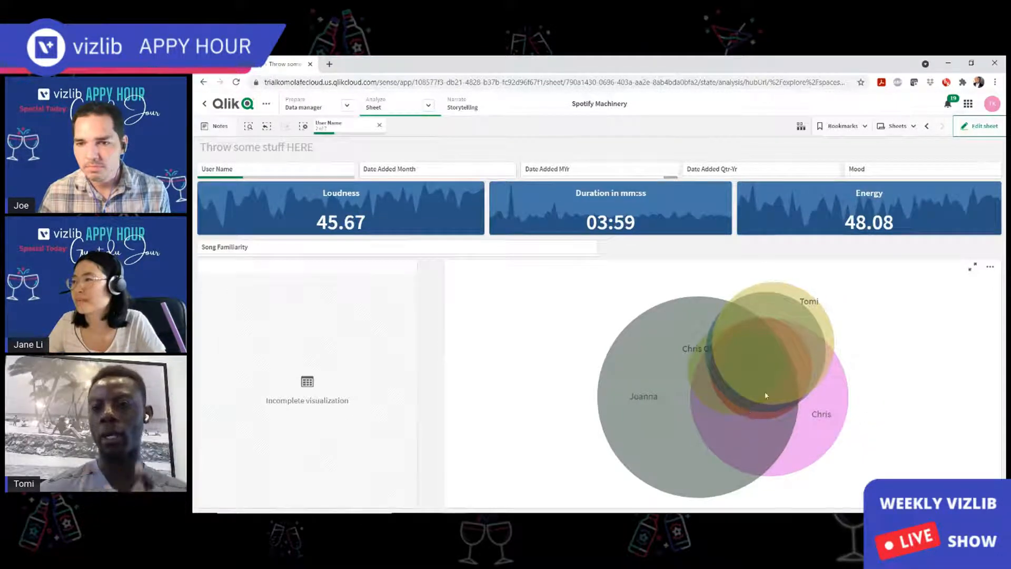
left_click(809, 365)
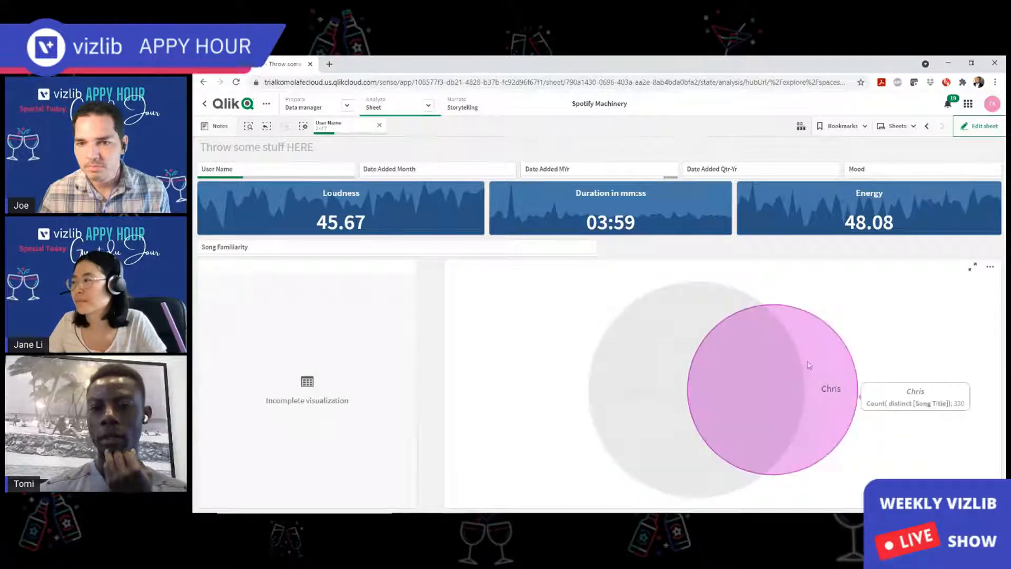
mouse_move(743, 350)
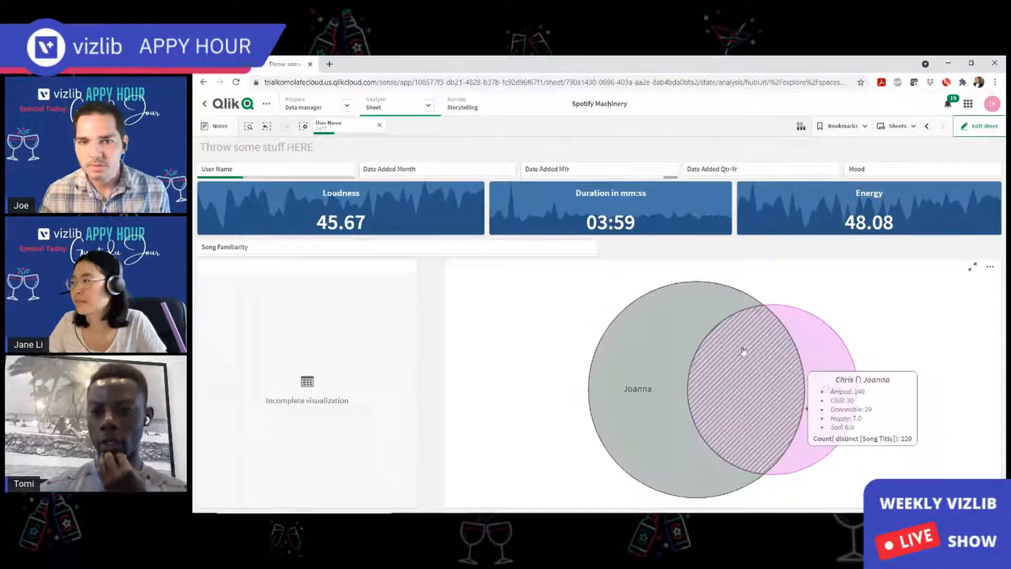
left_click(305, 127)
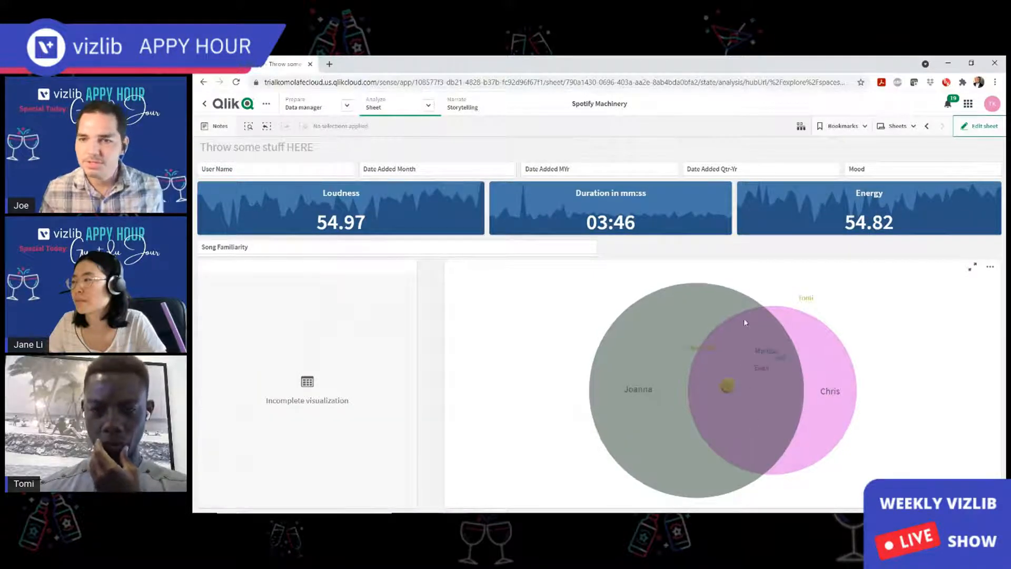
Filter the sheet again by the two users in the overlap of the grey and pink circles.
mouse_move(744, 421)
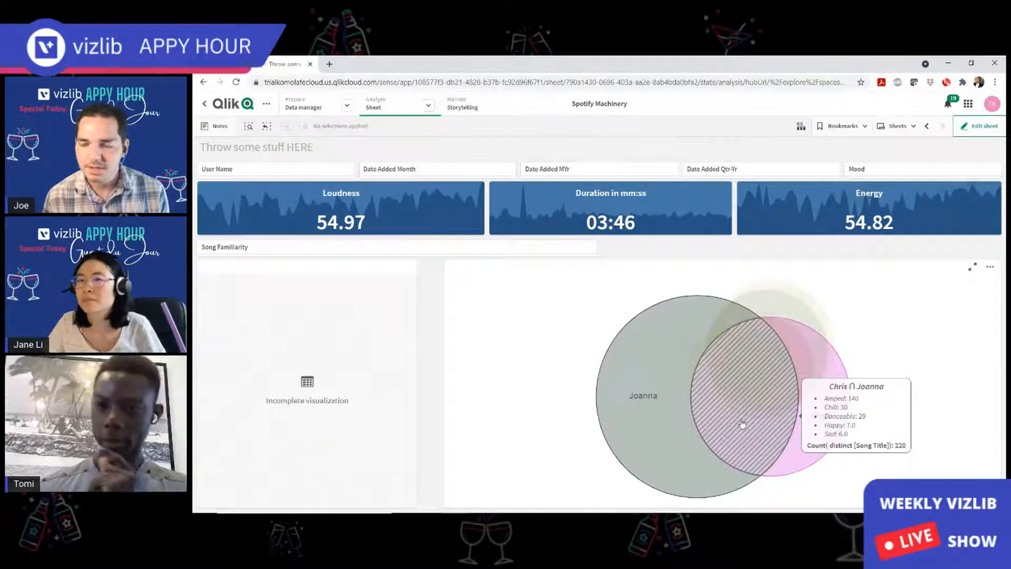
left_click(742, 423)
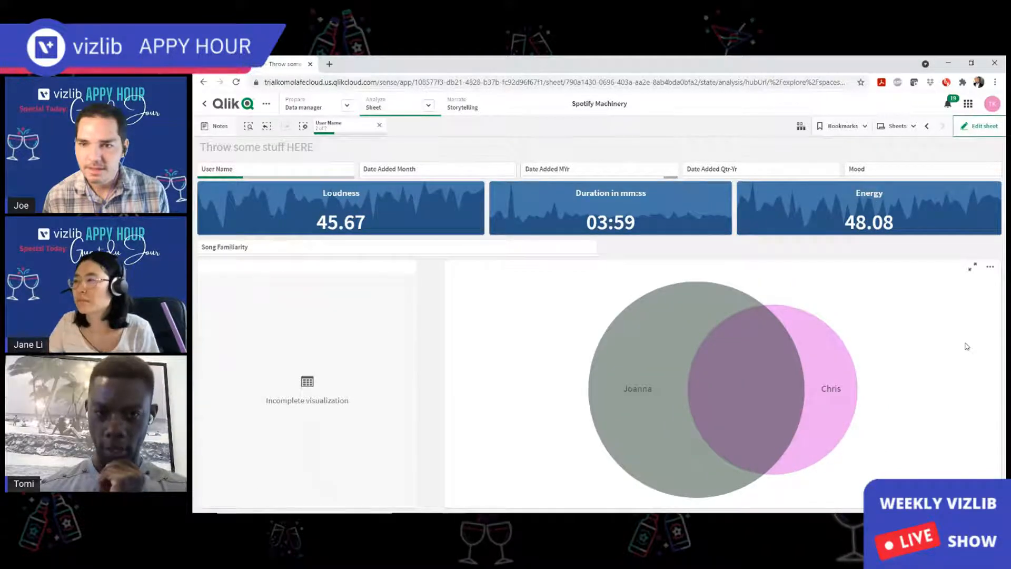
mouse_move(749, 393)
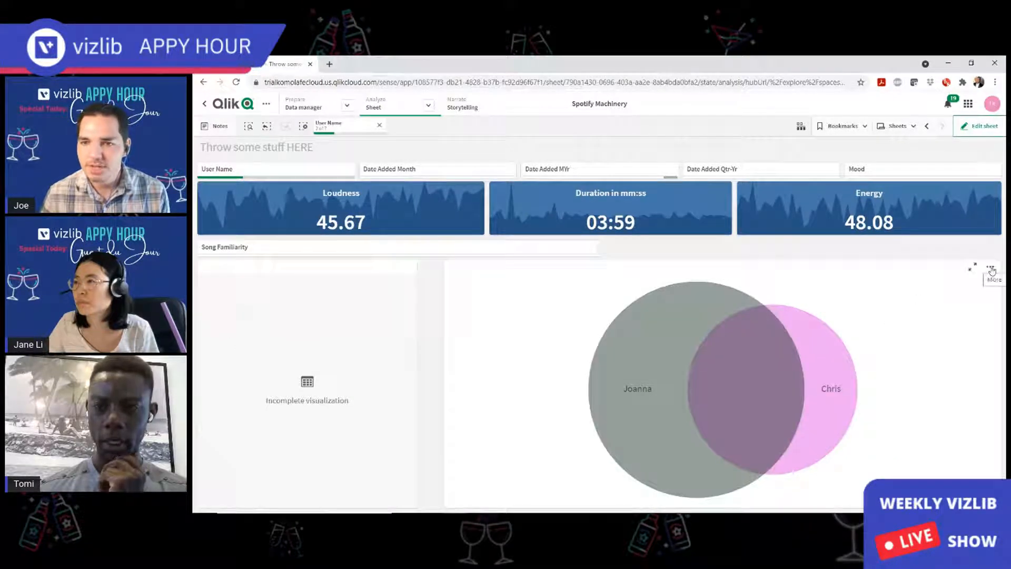
Set the Venn Diagram's selectable dimensions to Both in edit mode and review its tooltip and intersection options.
double_click(760, 408)
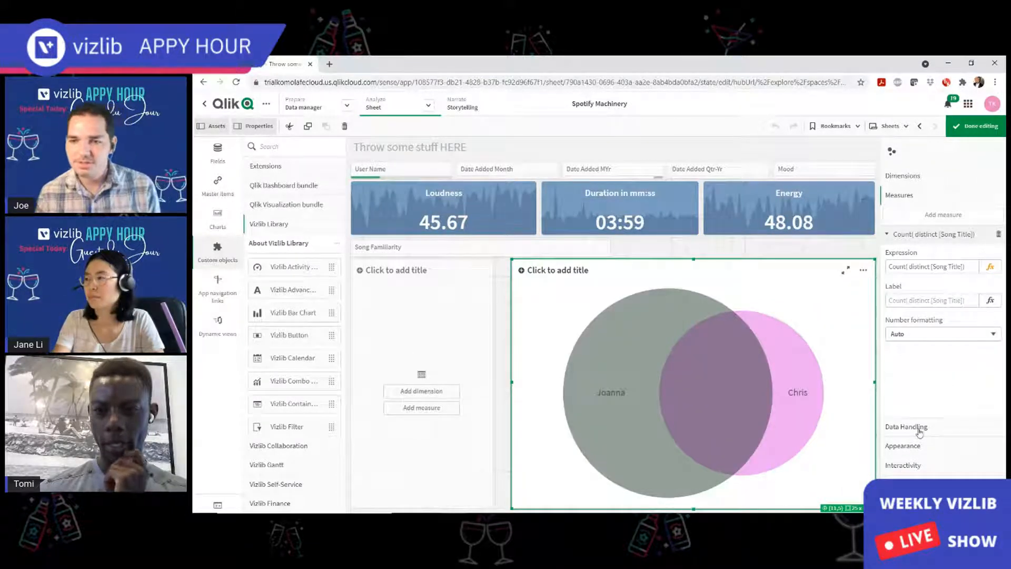
left_click(917, 469)
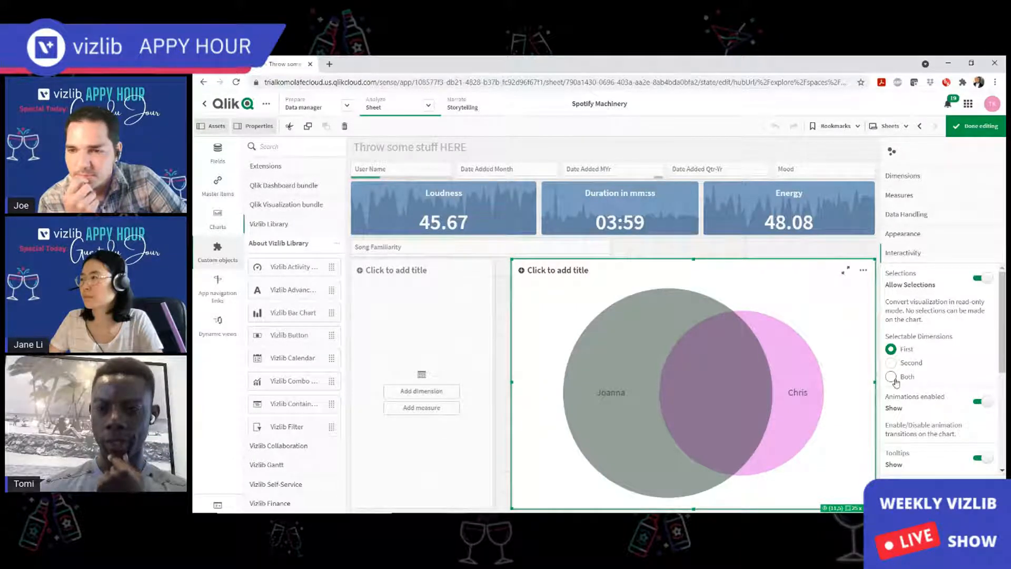
left_click(894, 378)
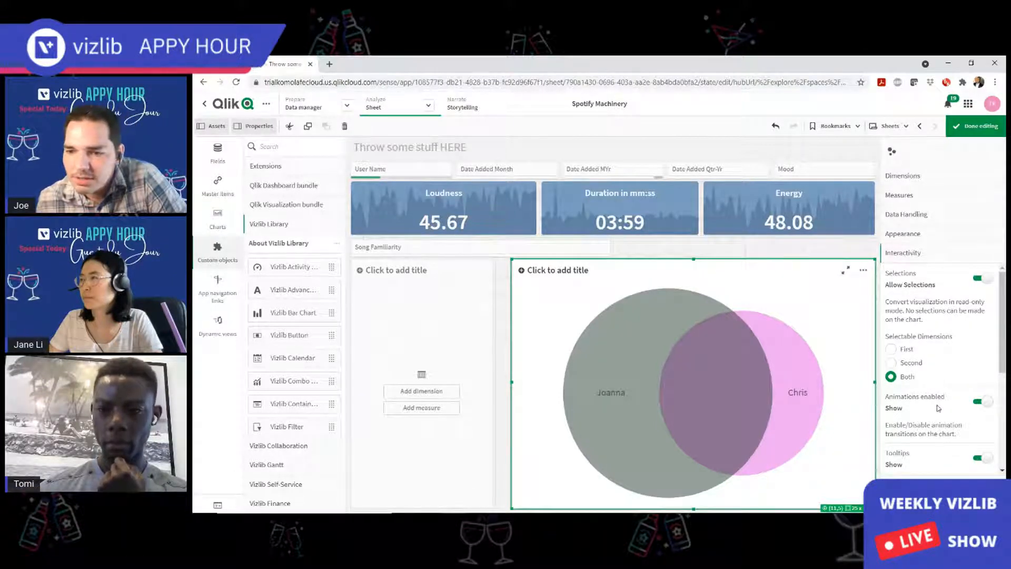
scroll(938, 408, "down", 2)
scroll(938, 408, "down", 1)
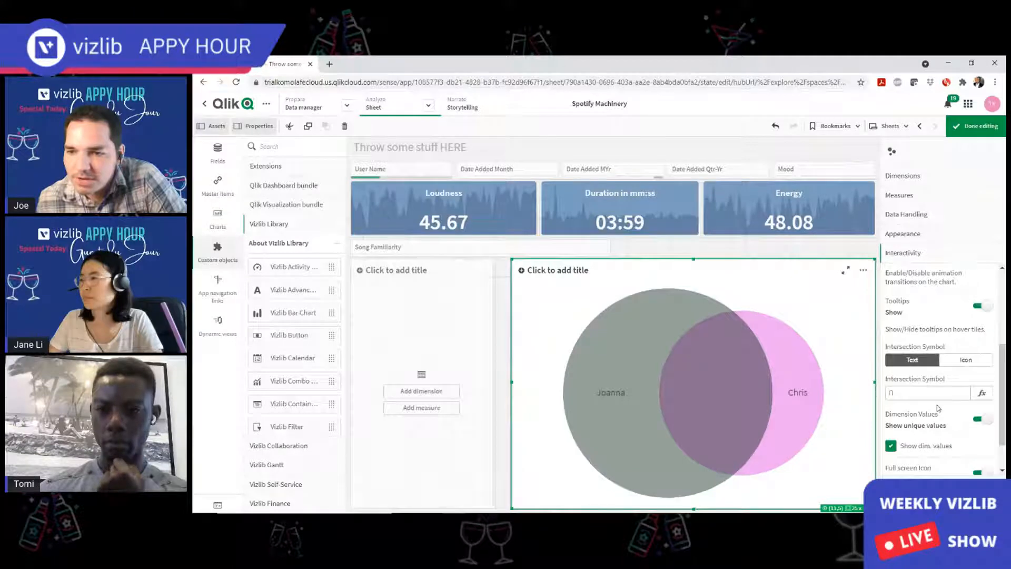
mouse_move(697, 400)
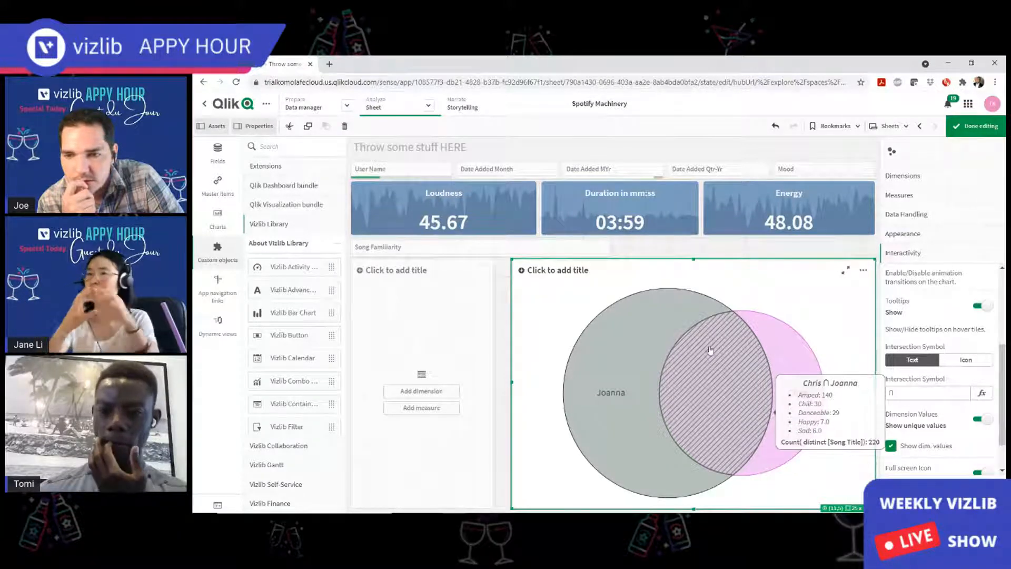
Remove the Mood dimension from the Venn Diagram.
left_click(903, 176)
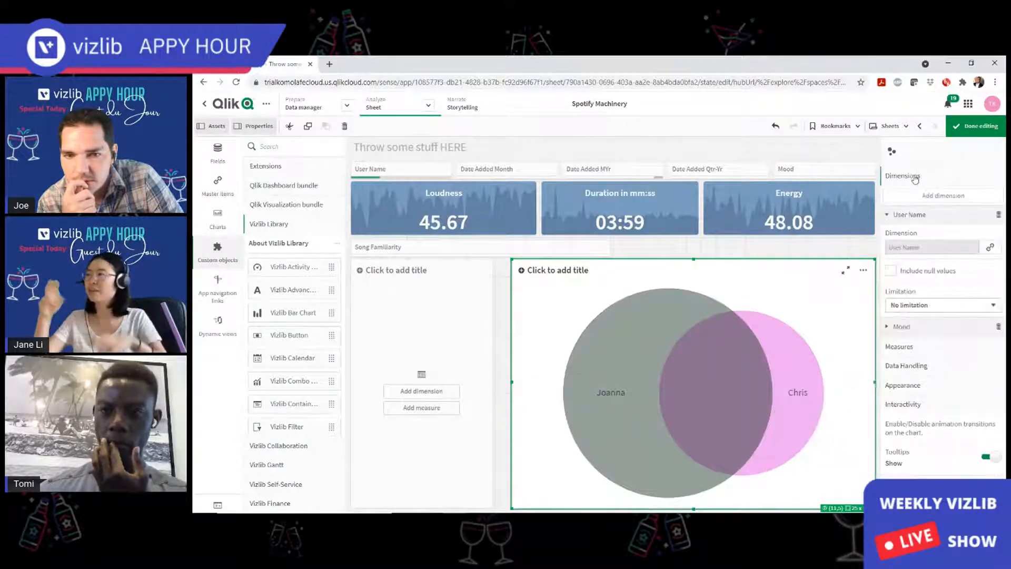
left_click(889, 215)
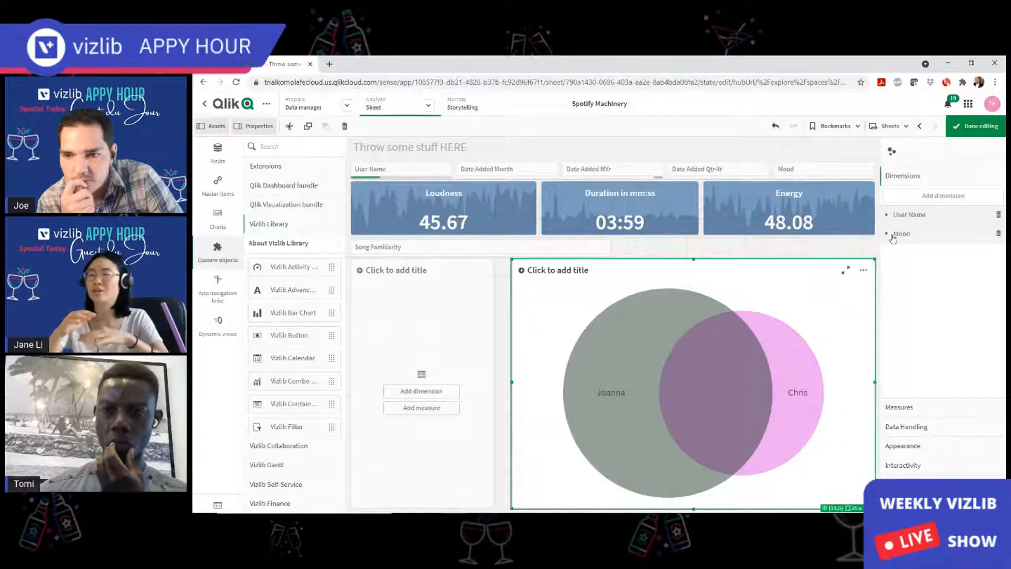
left_click(893, 235)
left_click(892, 235)
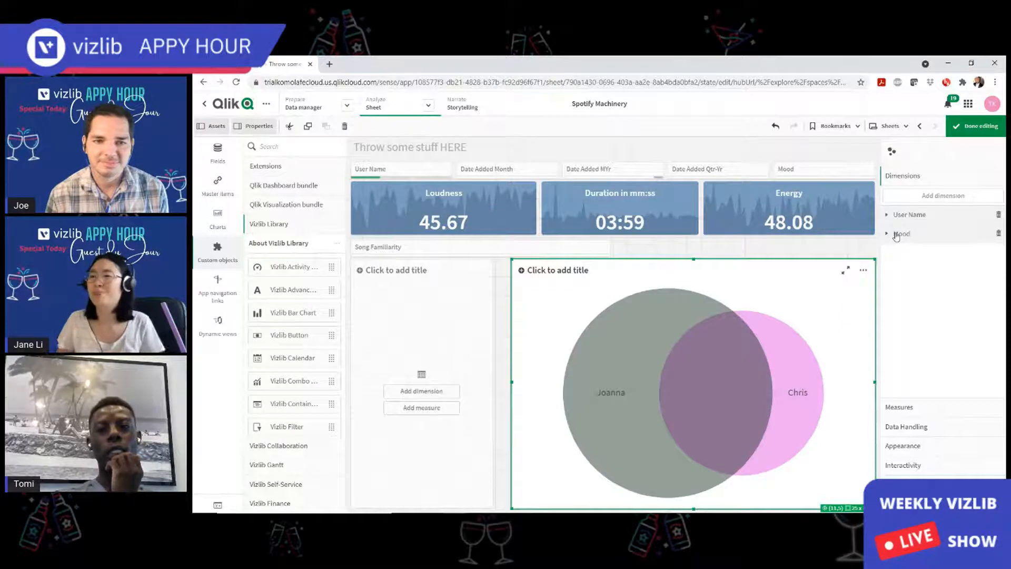
left_click(900, 233)
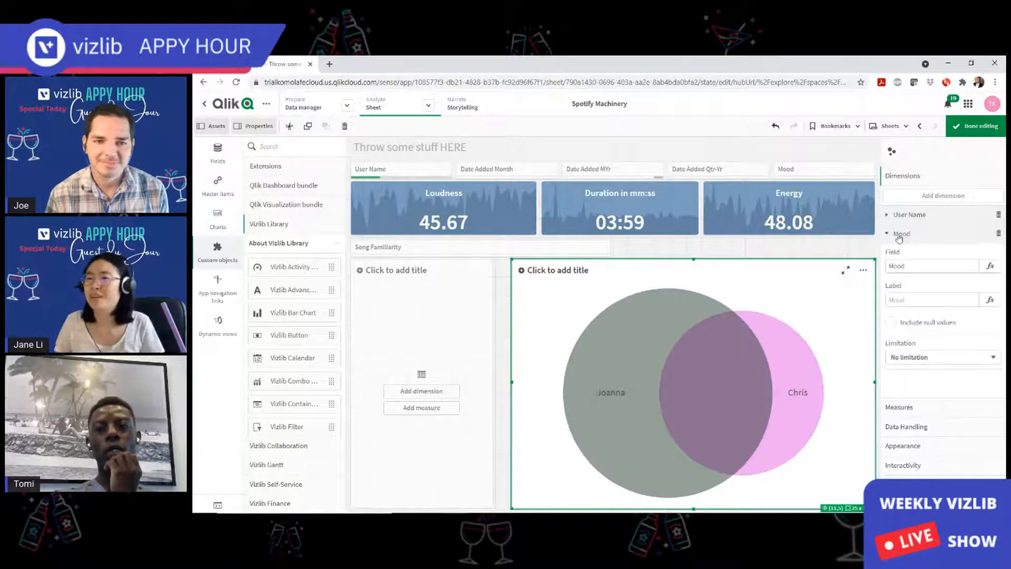
left_click(995, 234)
Add Artist as the Venn Diagram's second dimension and exclude its null values.
left_click(919, 196)
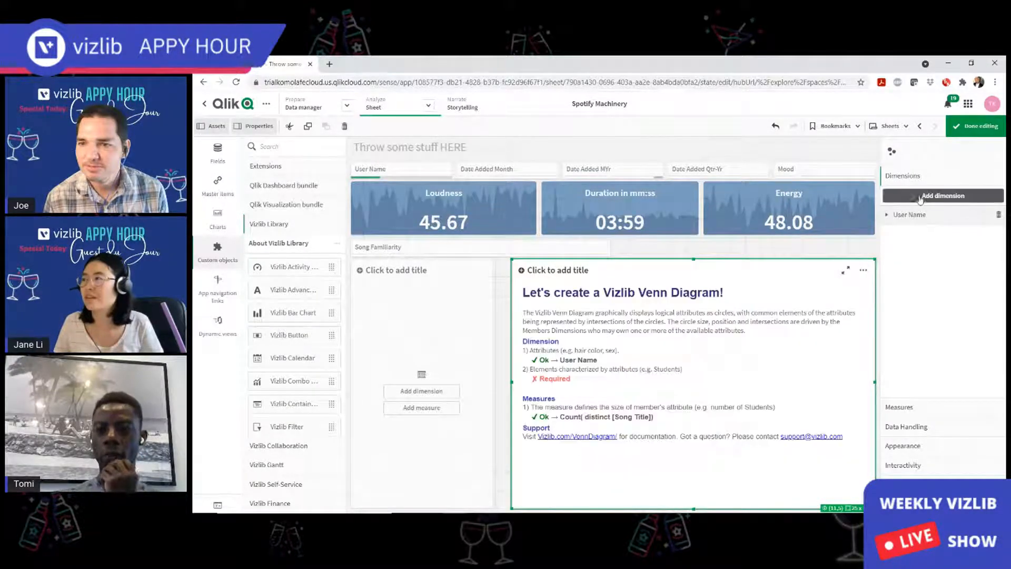
type("Art")
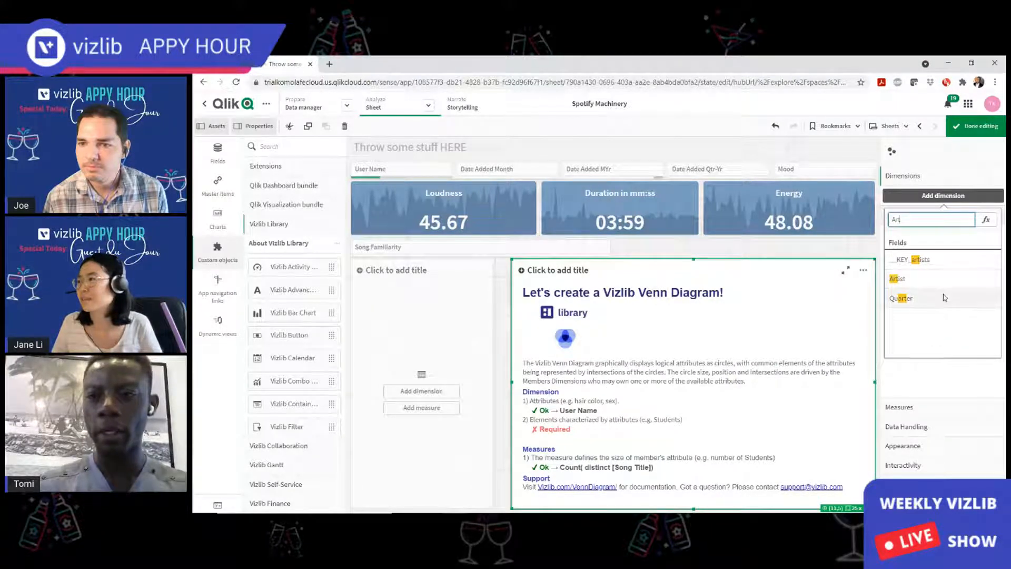
left_click(939, 278)
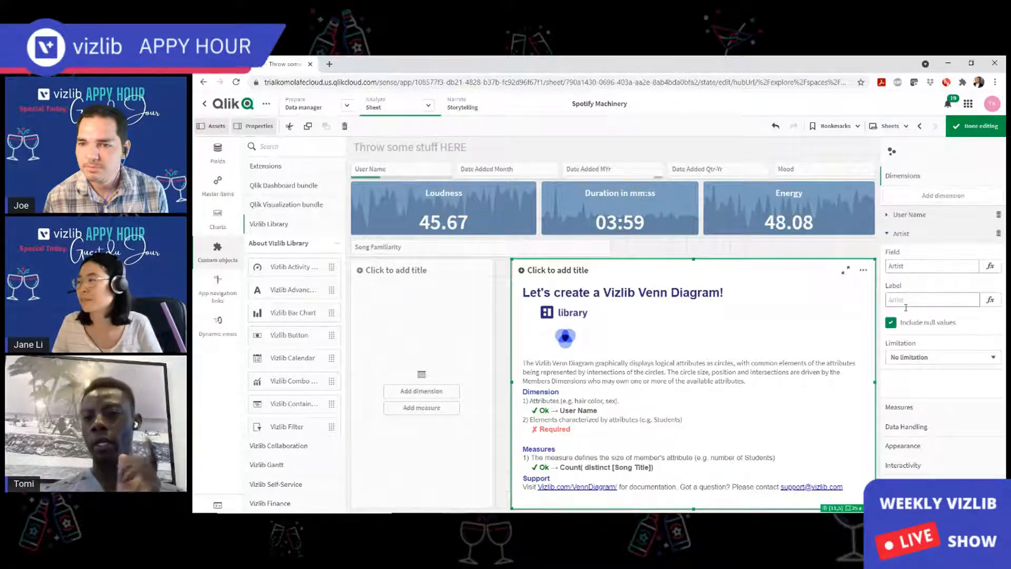
left_click(891, 323)
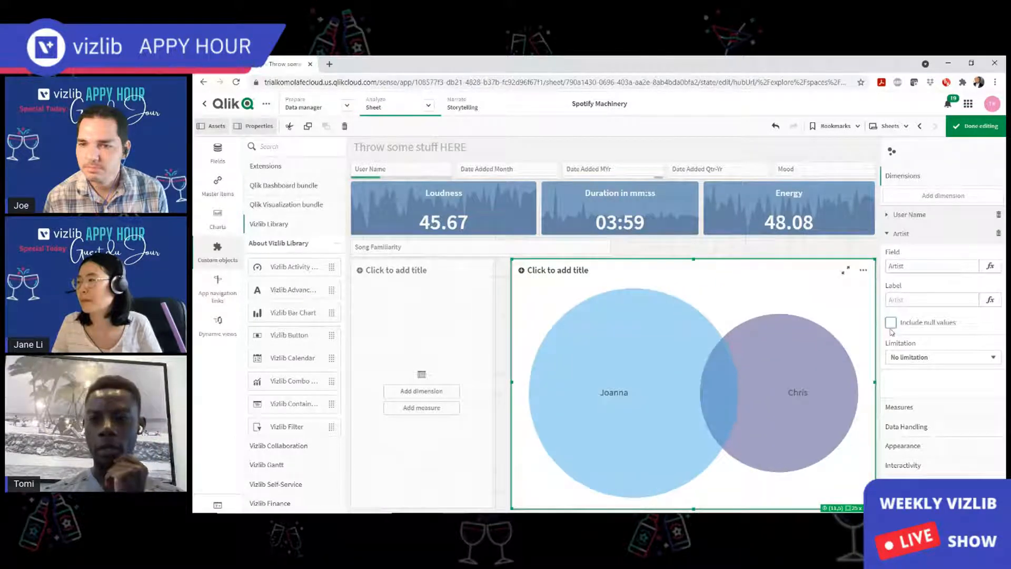
Finish editing the sheet and clear all selections.
left_click(976, 126)
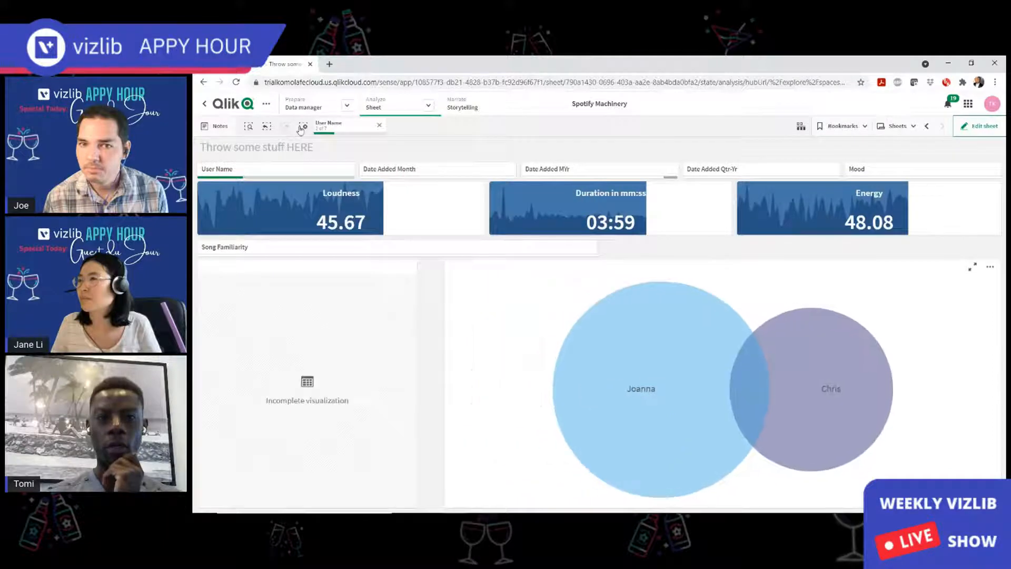
left_click(303, 126)
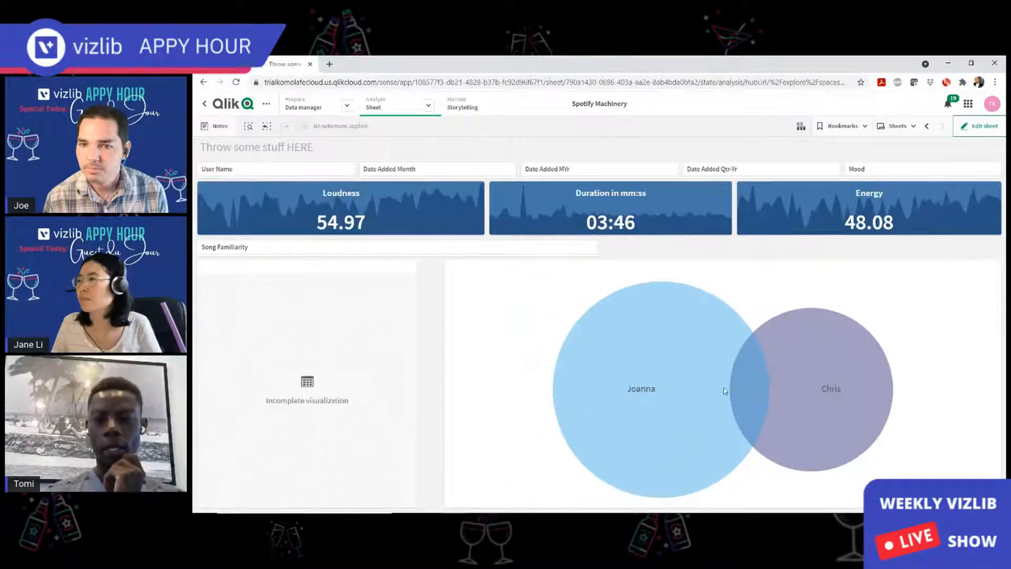
Examine the artist tooltips of the individual user circles and their overlaps in the Venn Diagram.
mouse_move(741, 345)
mouse_move(769, 380)
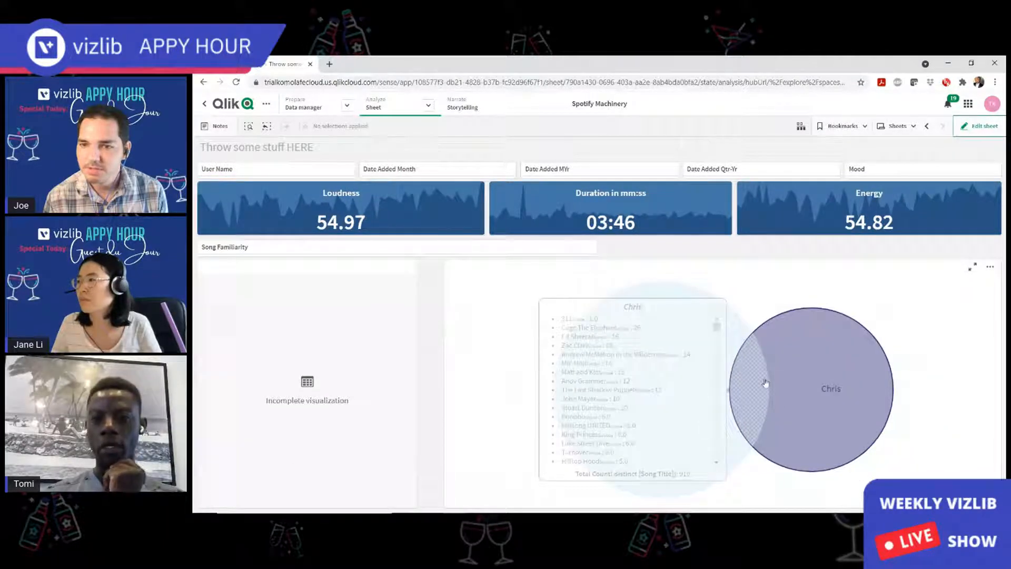
left_click(778, 402)
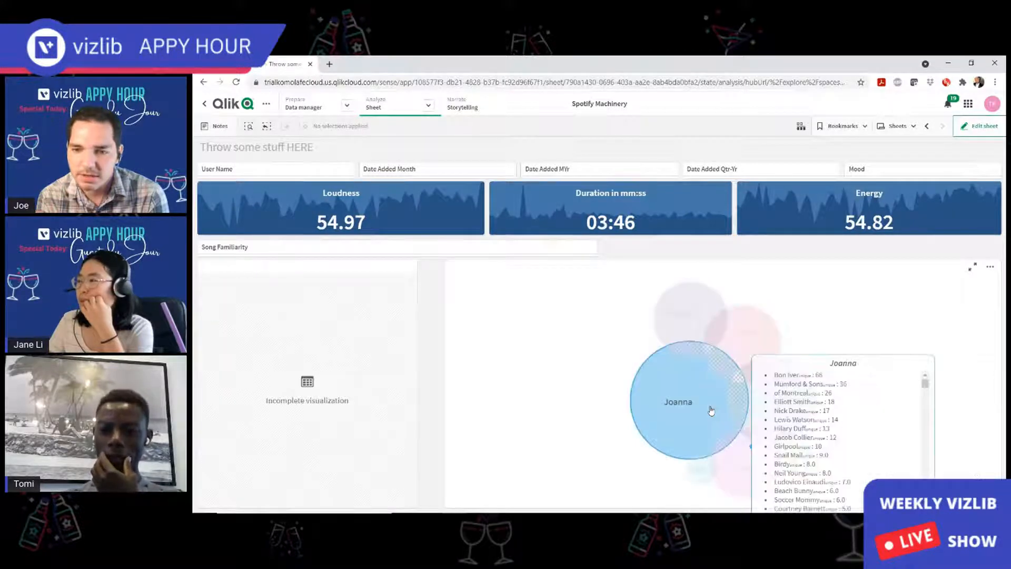
mouse_move(729, 444)
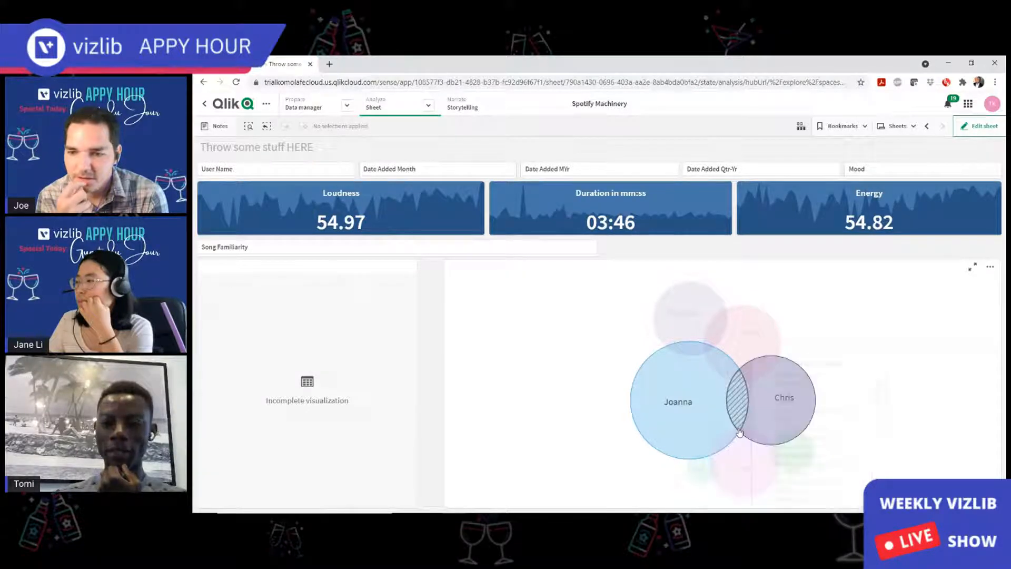
scroll(733, 439, "up", 5)
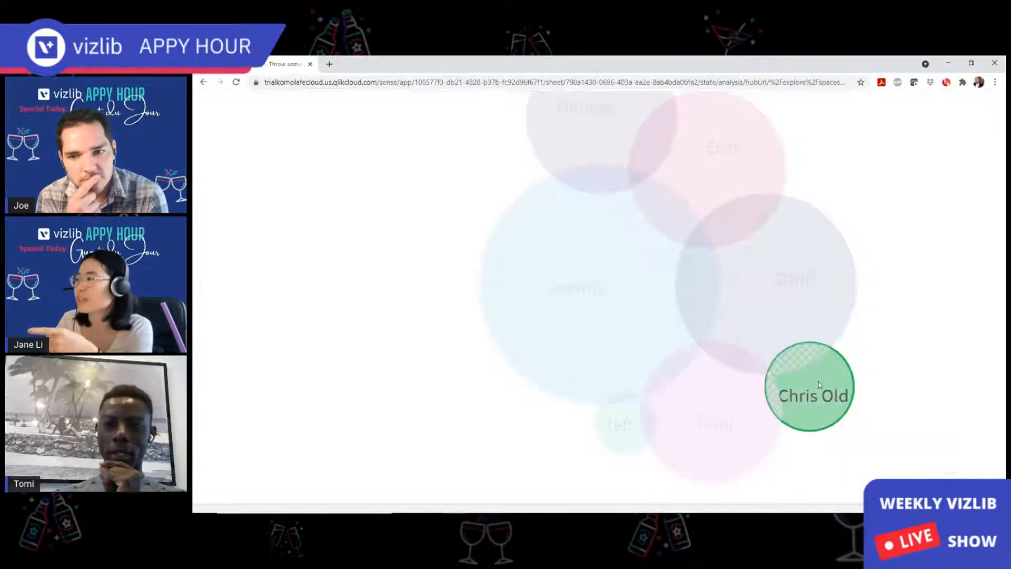
mouse_move(682, 210)
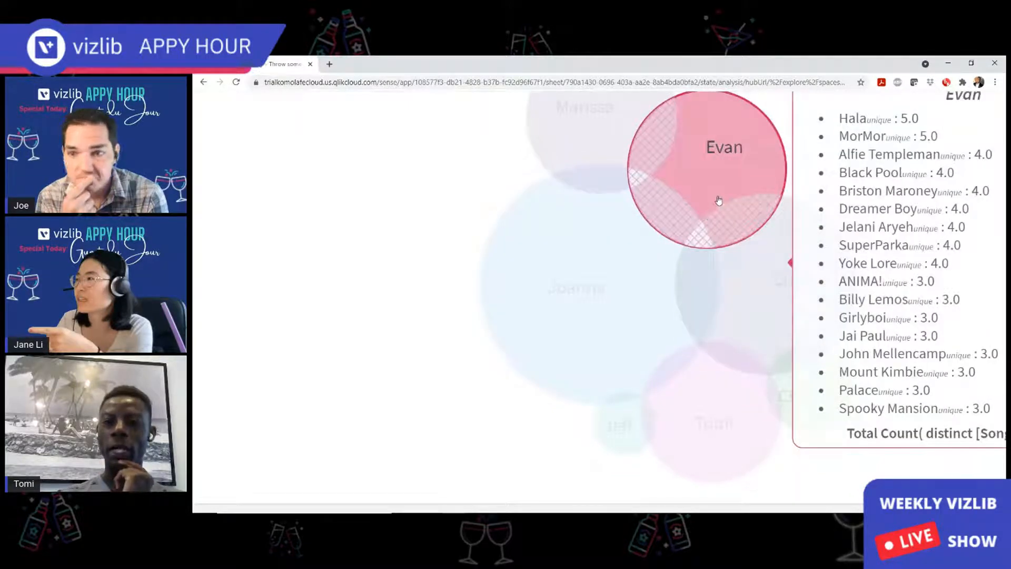
mouse_move(730, 249)
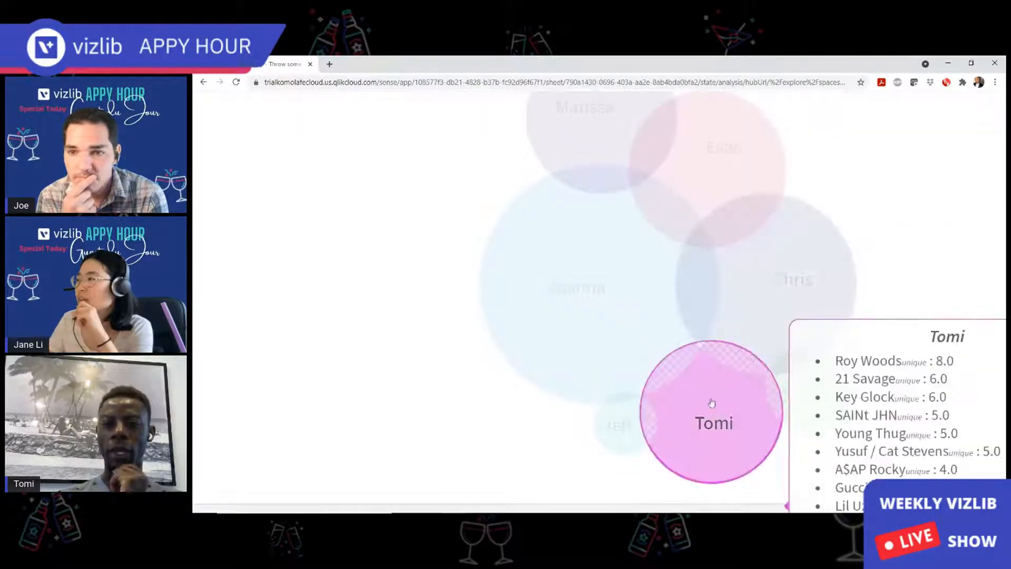
Inspect the artist lists of the smallest circle and its overlap with the neighbouring circle in the Venn diagram.
mouse_move(623, 433)
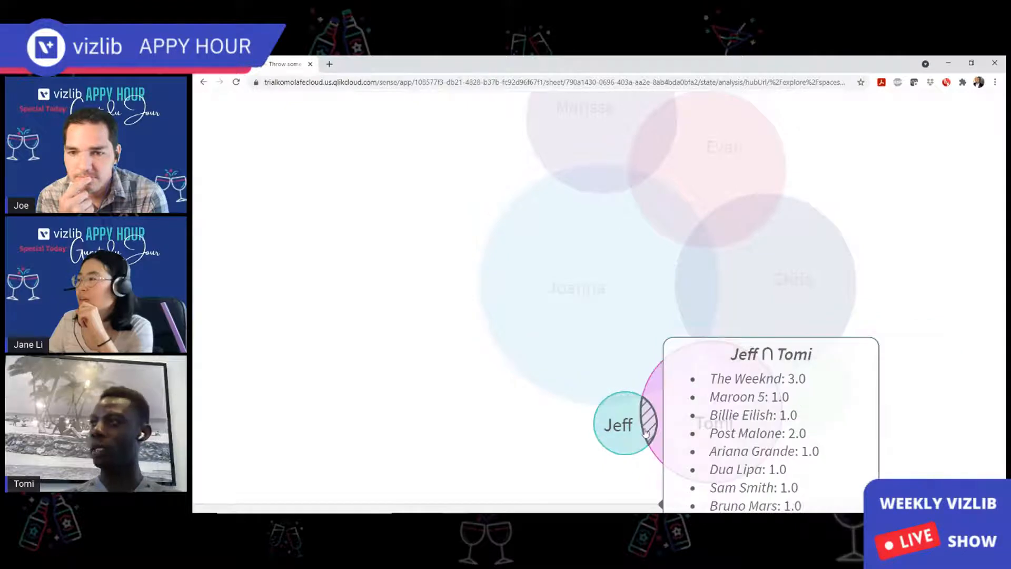
mouse_move(654, 440)
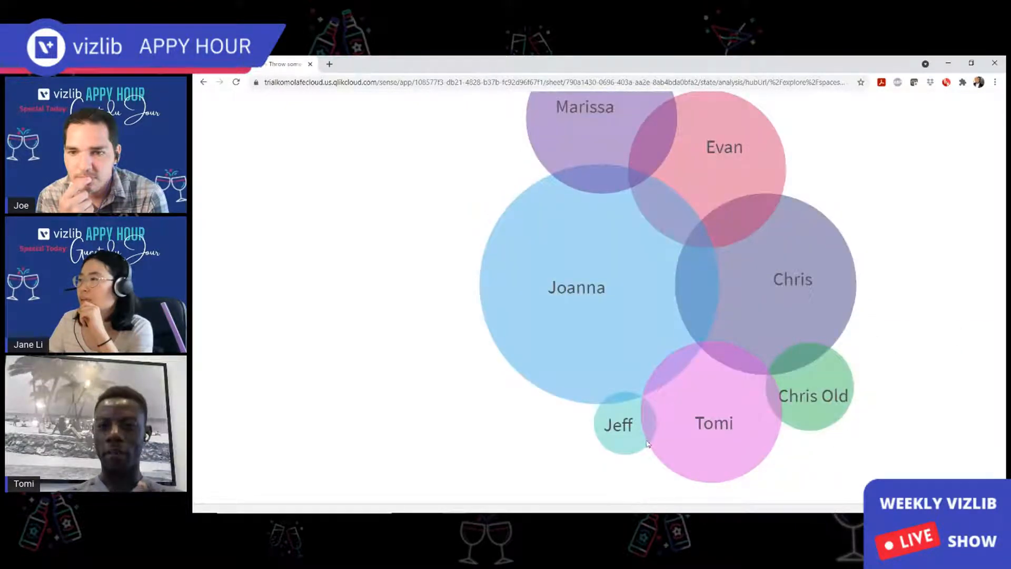
mouse_move(649, 421)
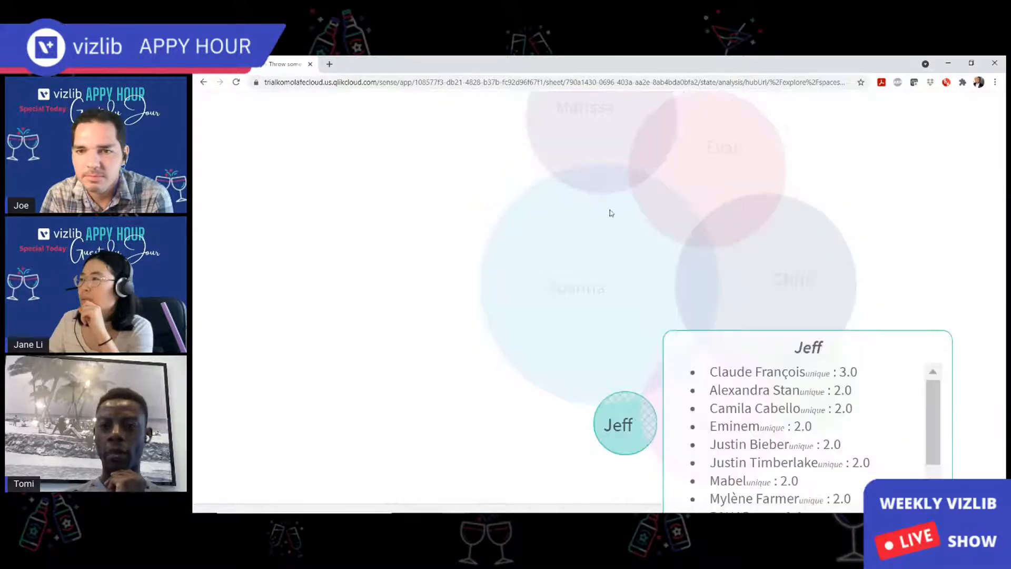
mouse_move(602, 140)
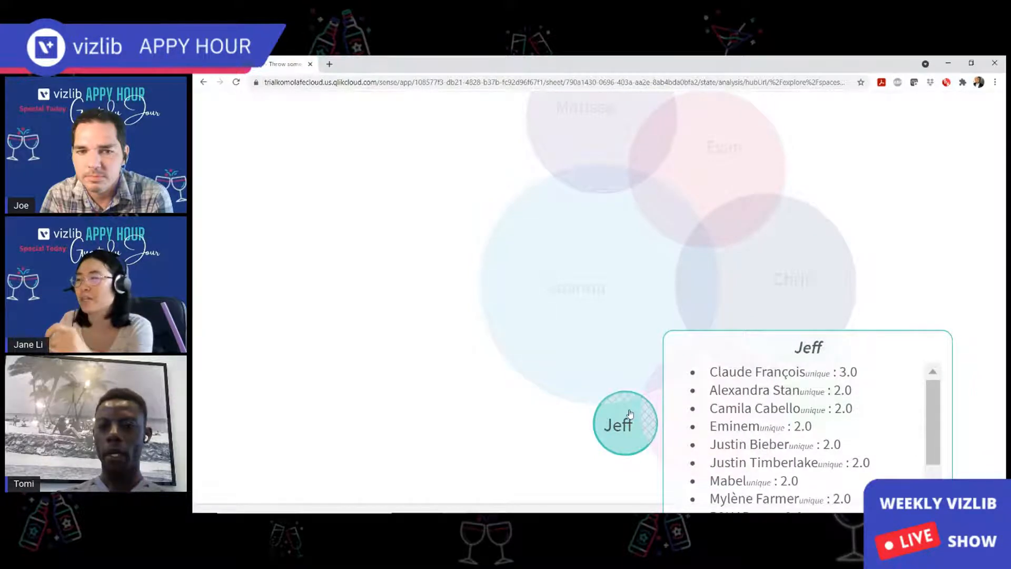
Put the sheet into edit mode and open the Venn diagram's measure settings.
key("ctrl+minus")
key("ctrl+minus")
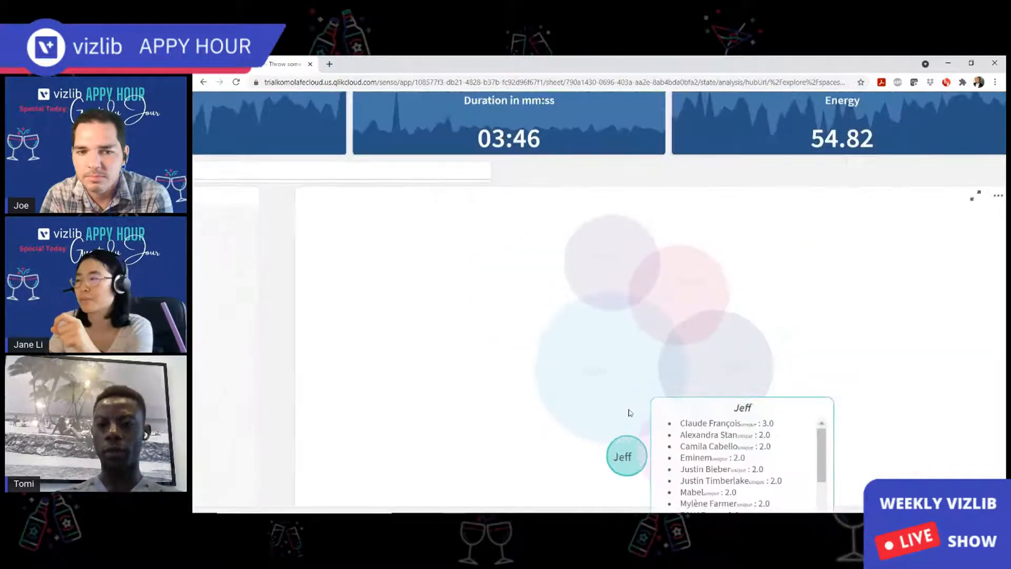
key("ctrl+minus")
key("ctrl+minus")
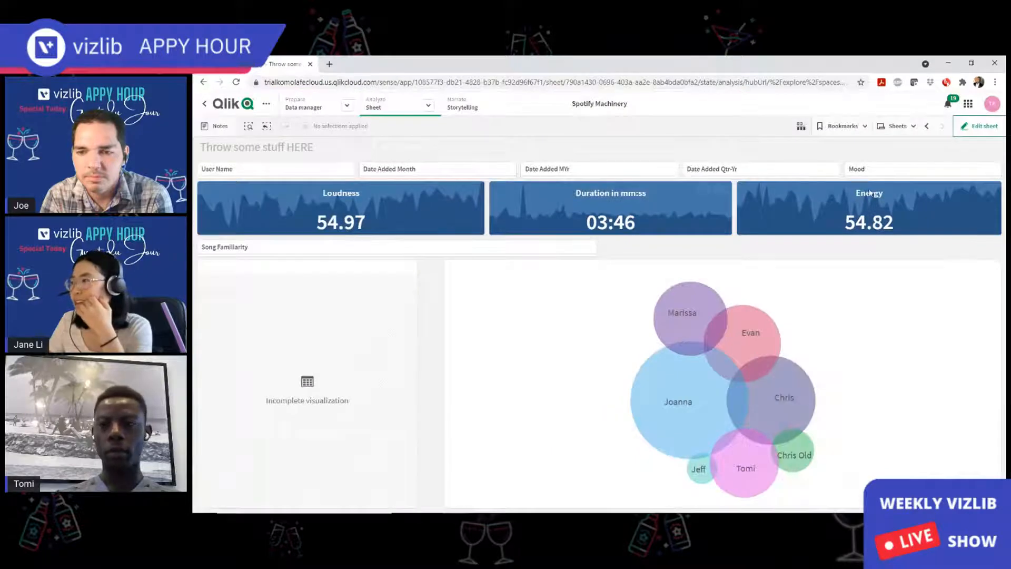
left_click(980, 126)
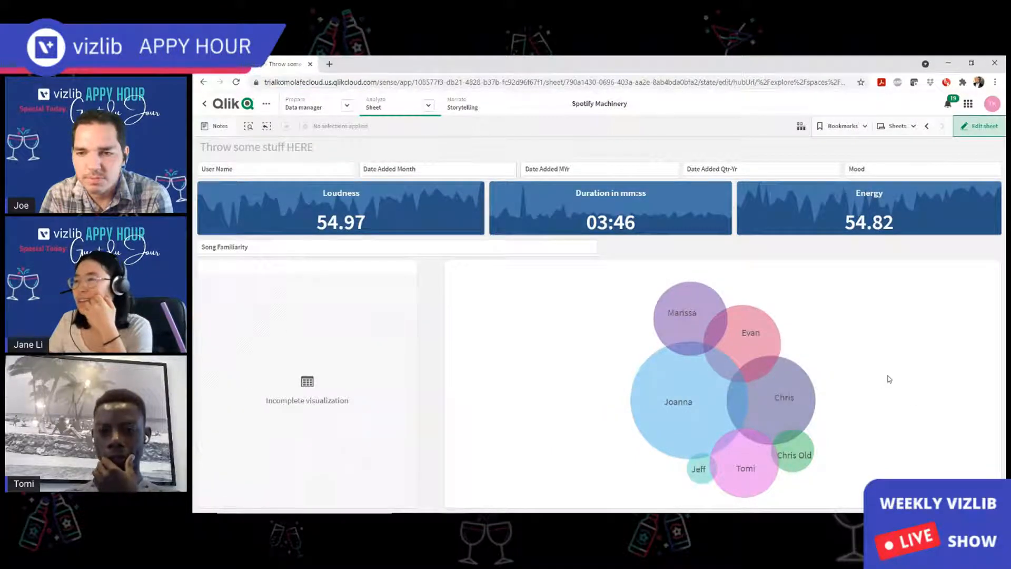
left_click(836, 368)
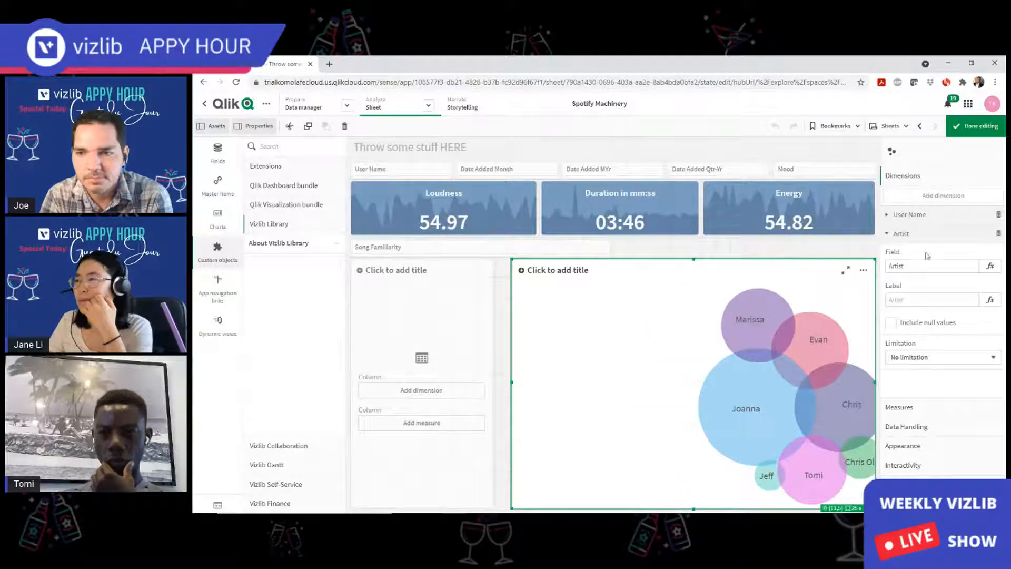
left_click(900, 406)
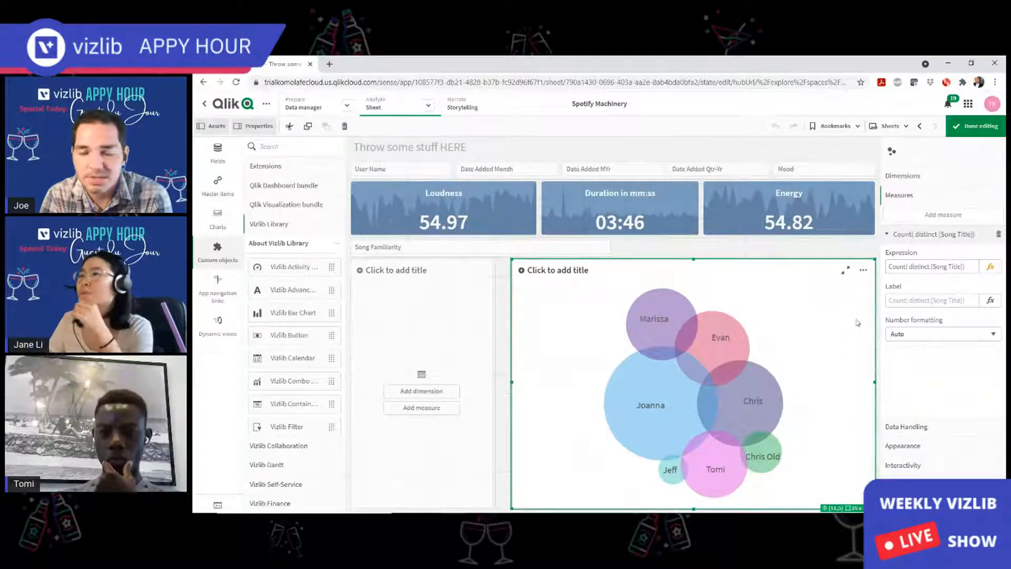
Change the Venn diagram's measure expression to Count( distinct Artist) and finish editing the sheet.
left_click(983, 267)
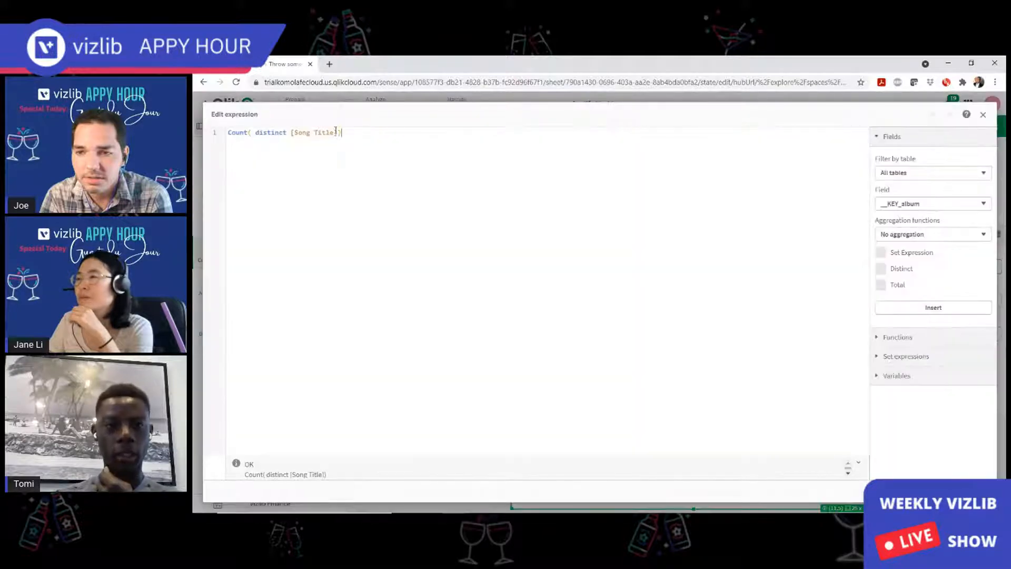
left_click_drag(314, 133, 288, 126)
type("A")
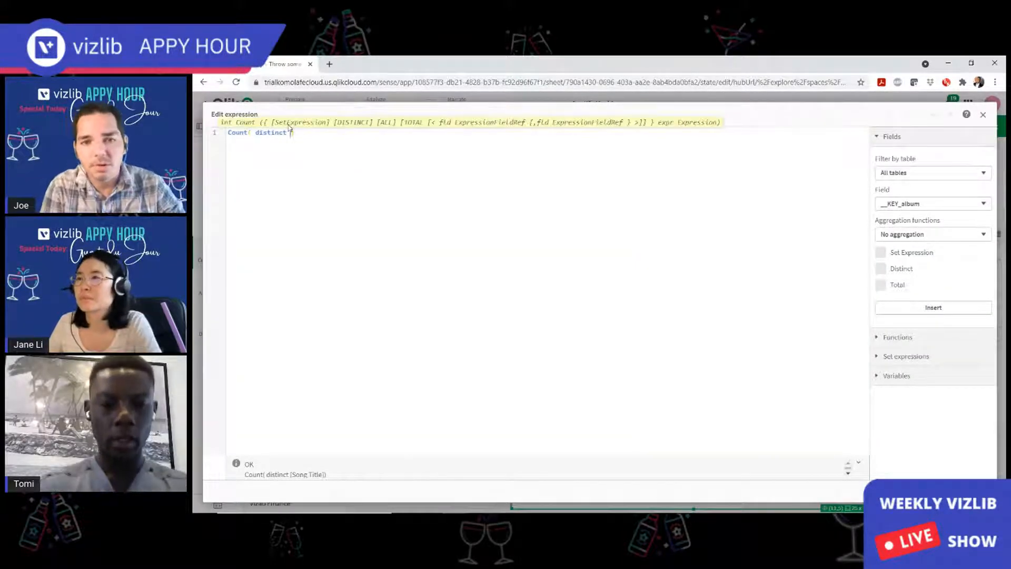
type("rti")
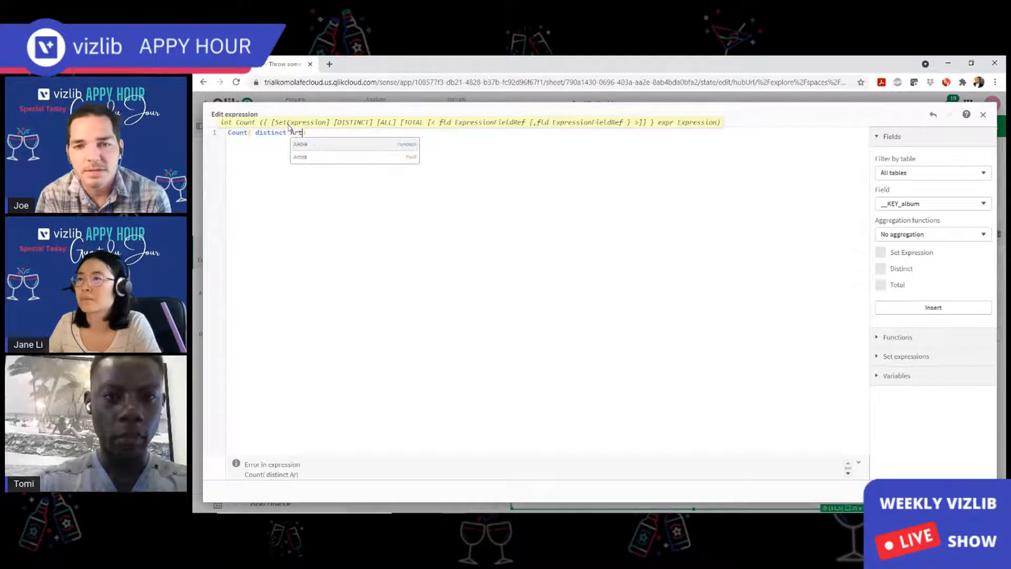
left_click(307, 145)
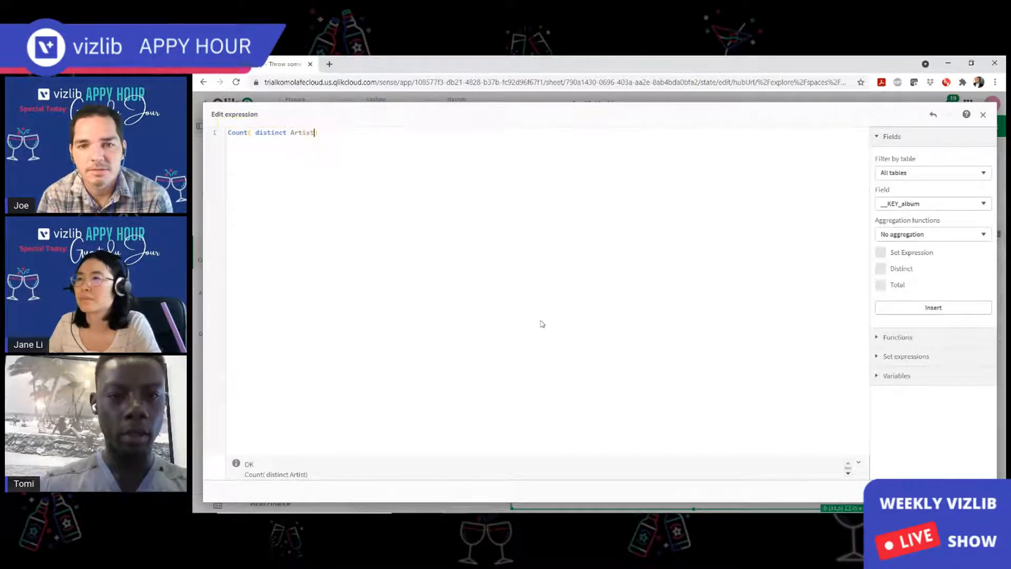
left_click(973, 491)
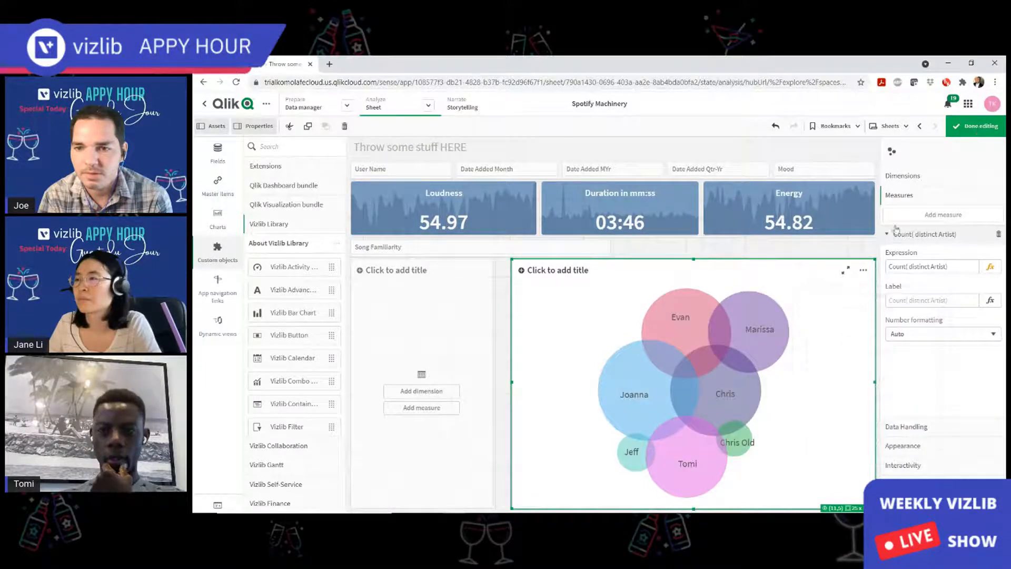
key("ctrl+e")
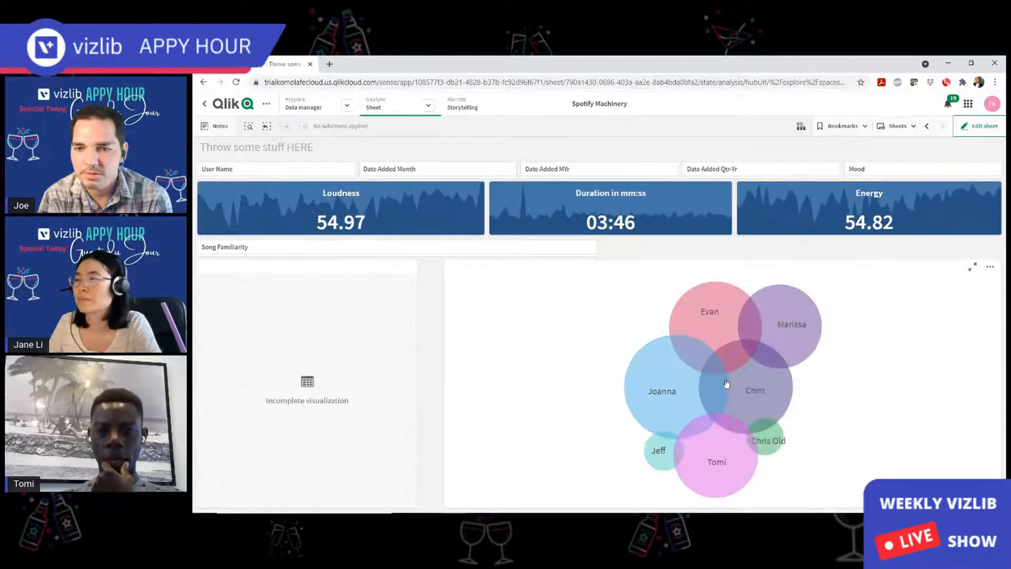
left_click(716, 383)
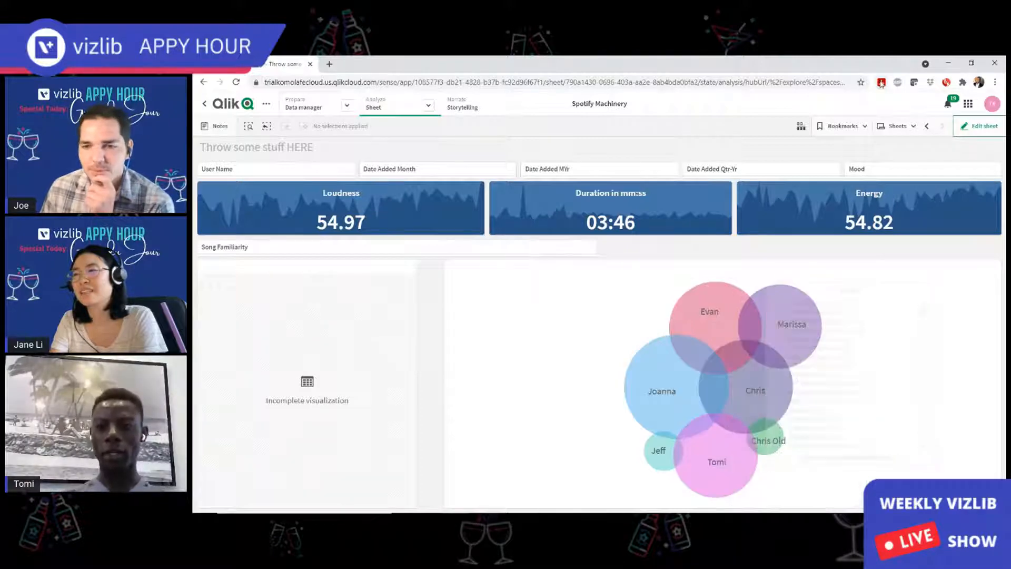
Edit the sheet and add the User Name dimension to the empty table beside the Venn diagram.
left_click(972, 129)
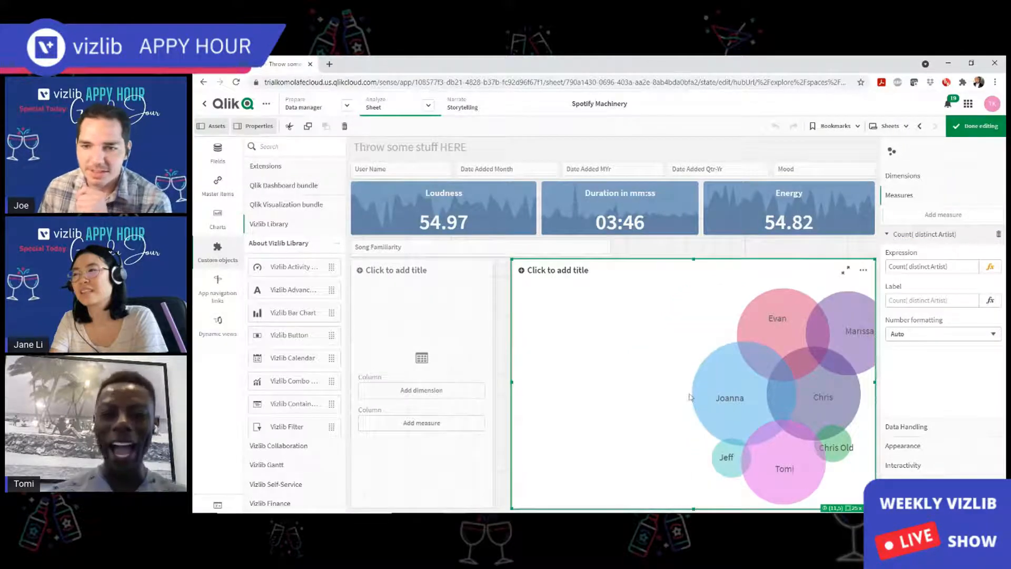
left_click(438, 318)
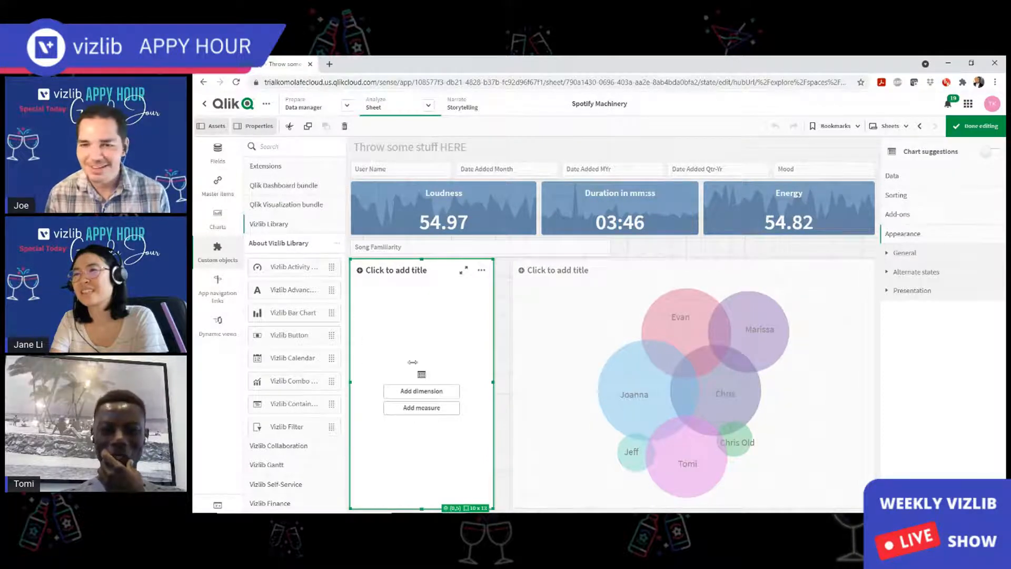
left_click(440, 393)
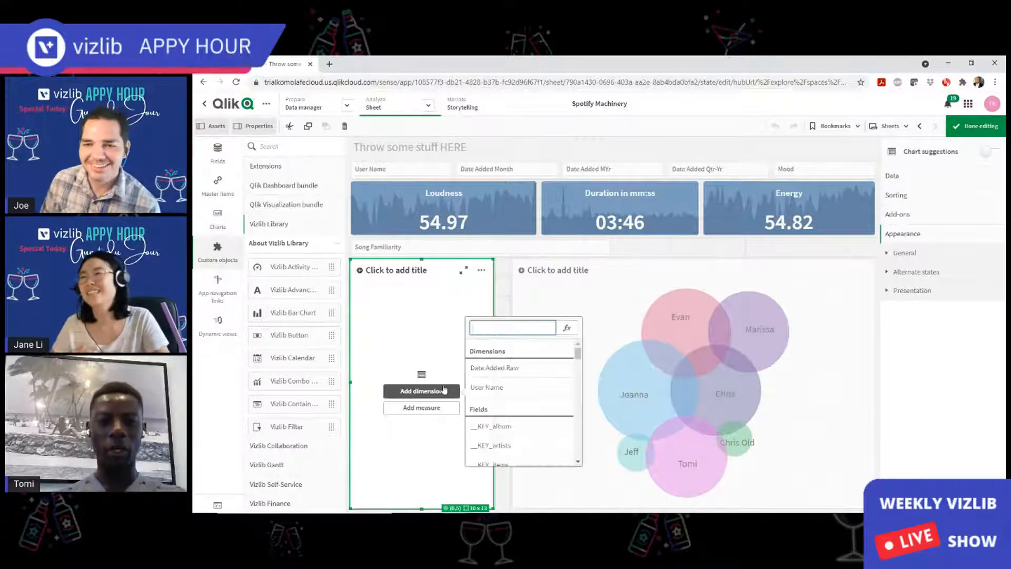
type("User")
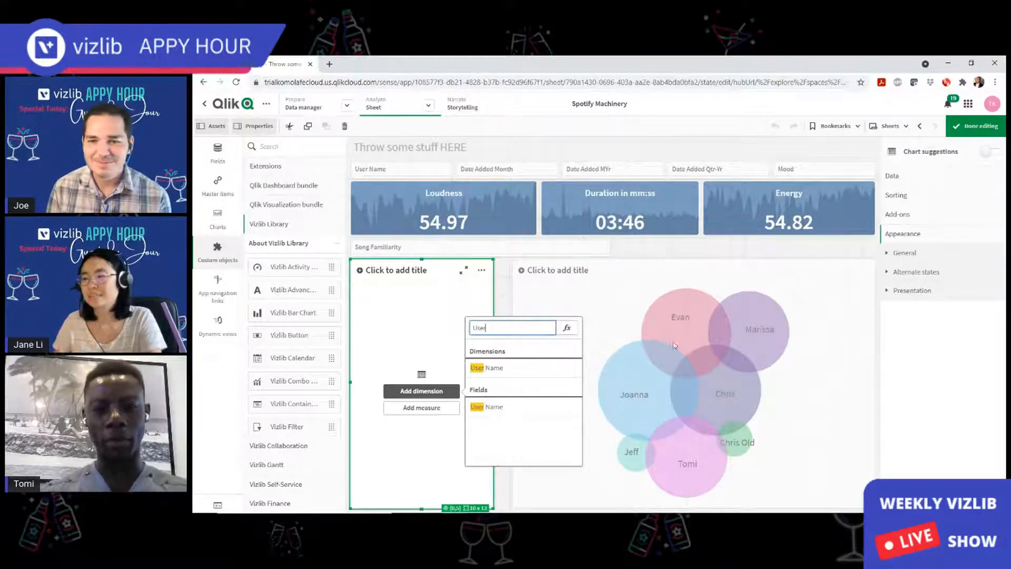
left_click(538, 371)
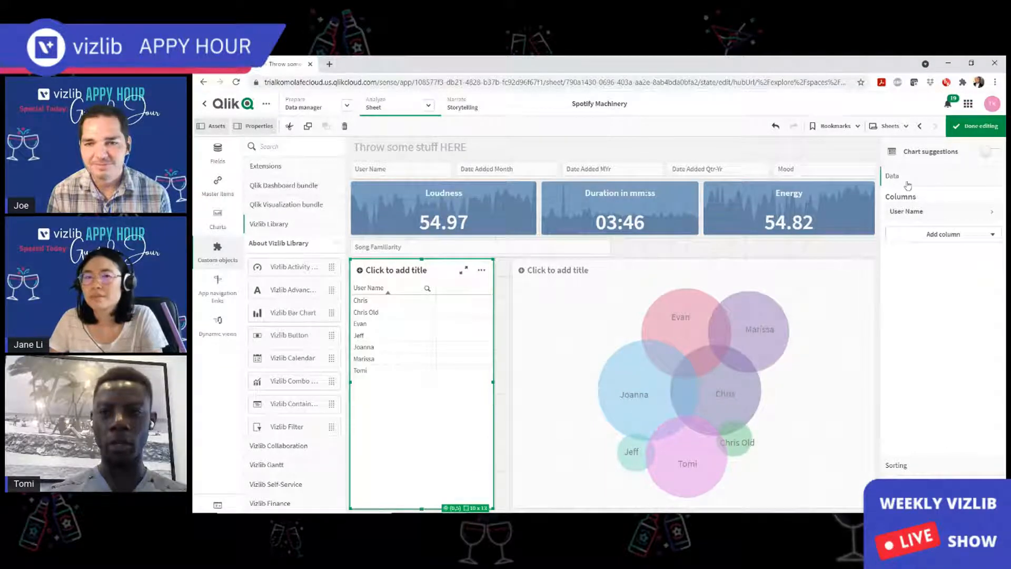
Add the Song Title field to the table as a second dimension column.
left_click(945, 235)
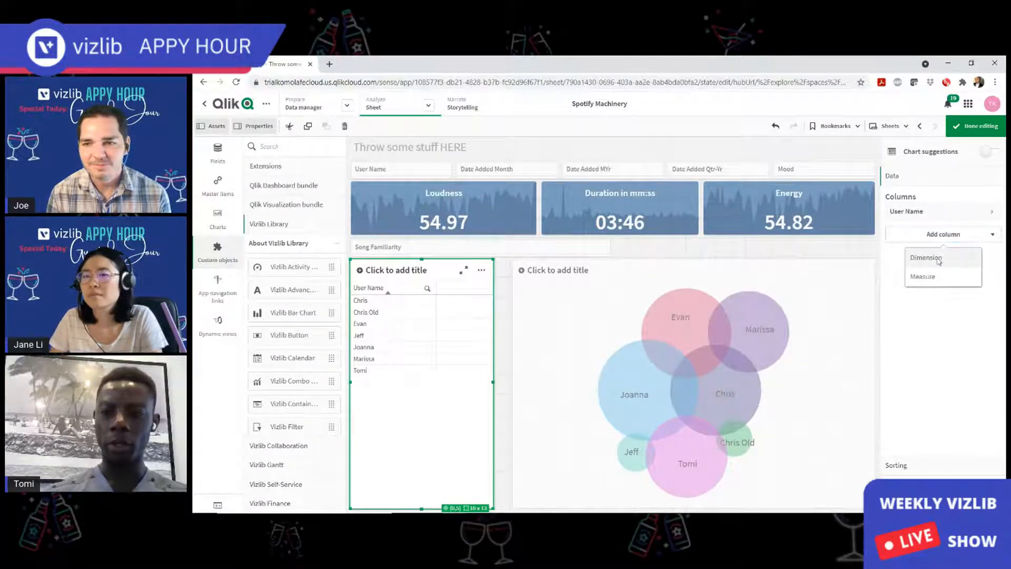
left_click(939, 260)
type("Song")
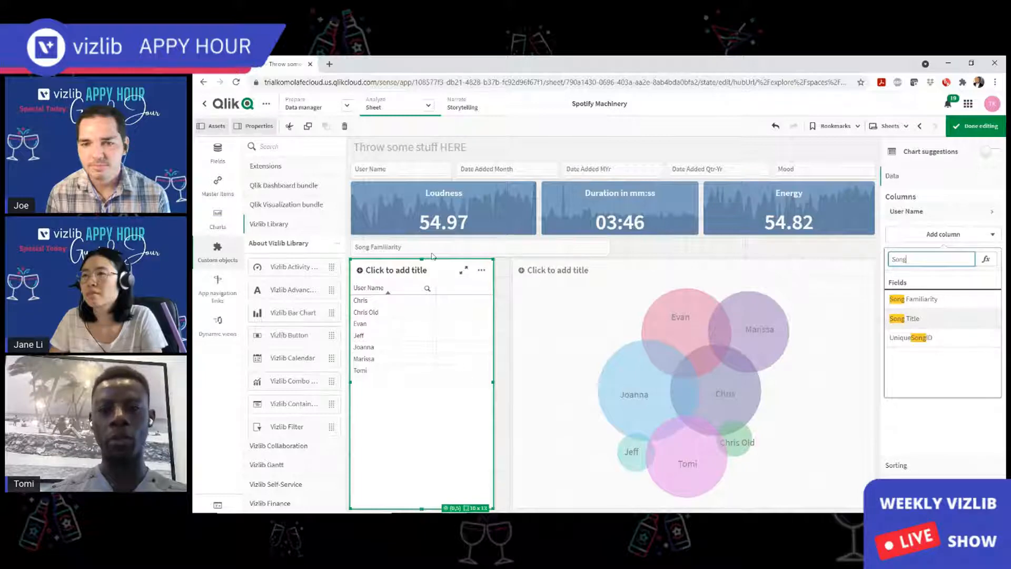
left_click(909, 318)
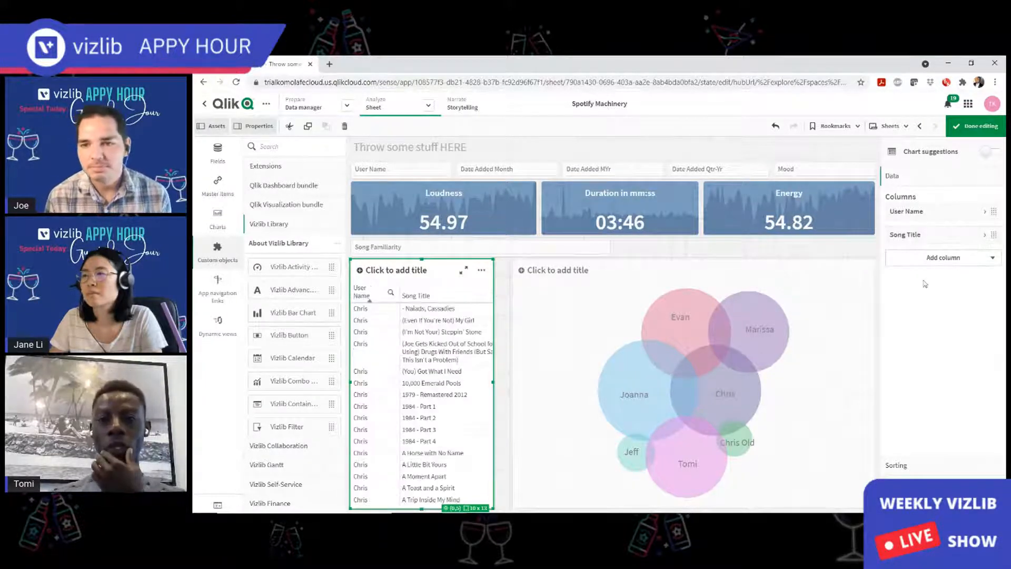
Add the Artist field to the table as a third dimension column and finish editing the sheet.
left_click(953, 258)
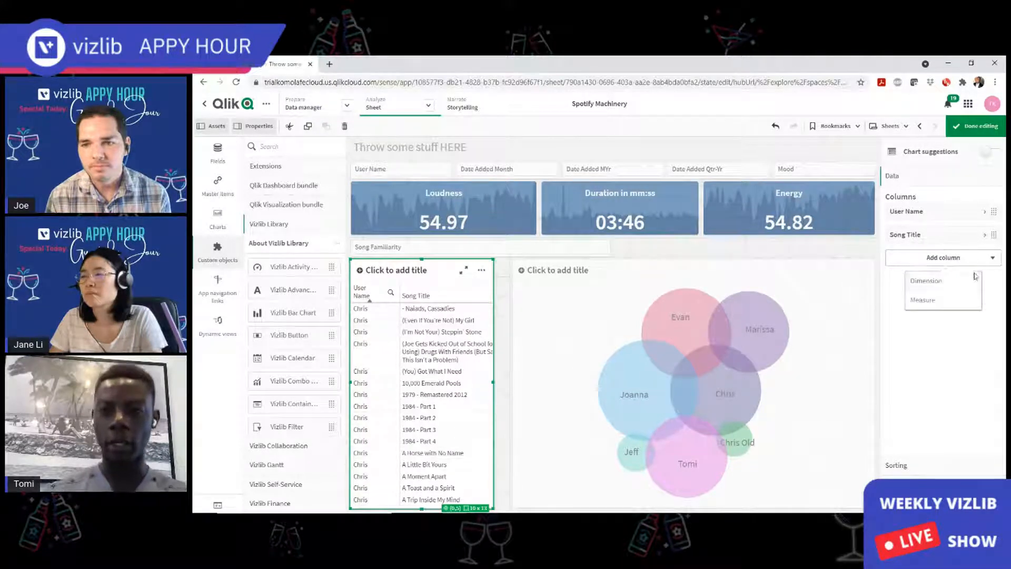
left_click(935, 279)
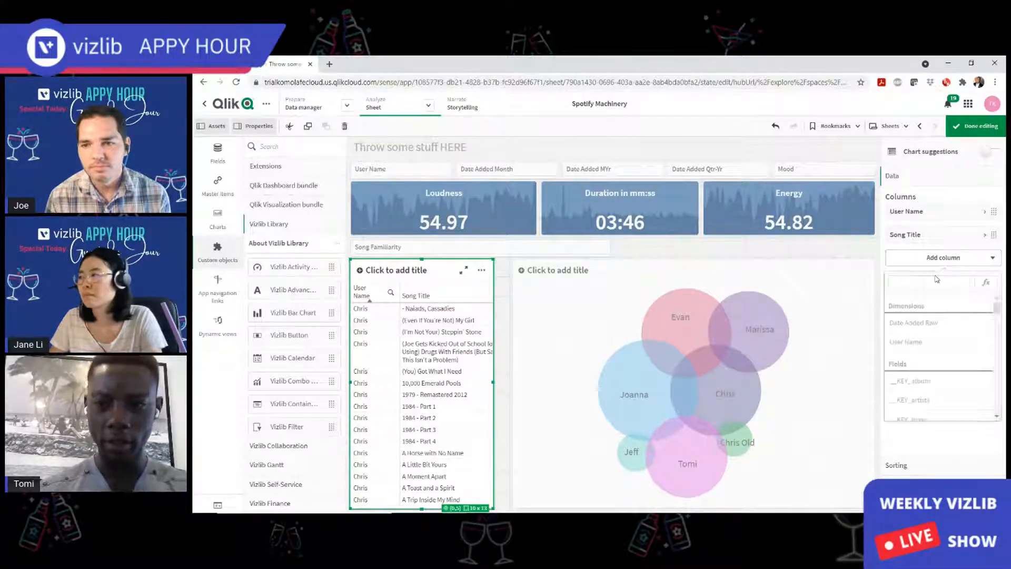
type("Artist")
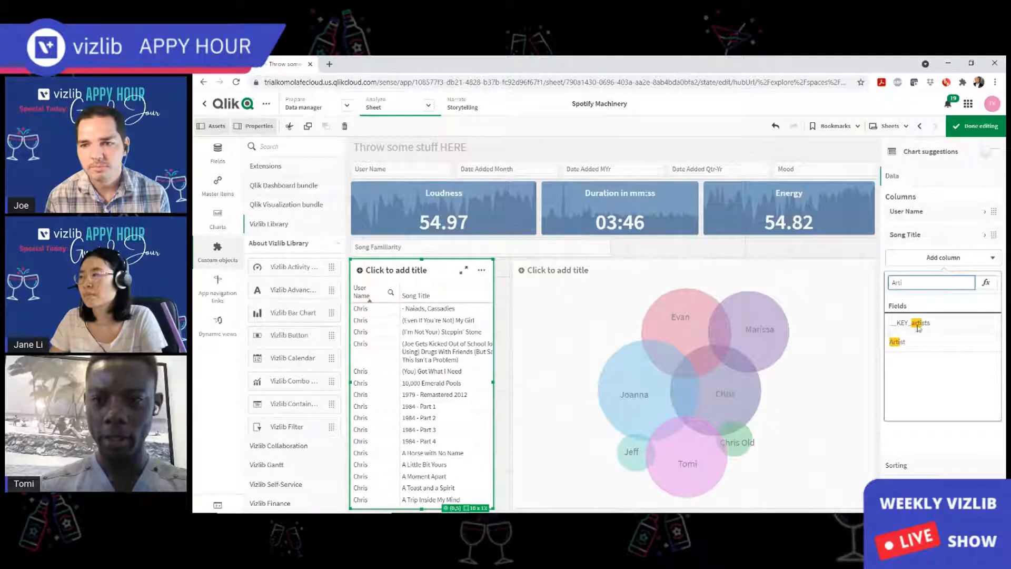
left_click(921, 339)
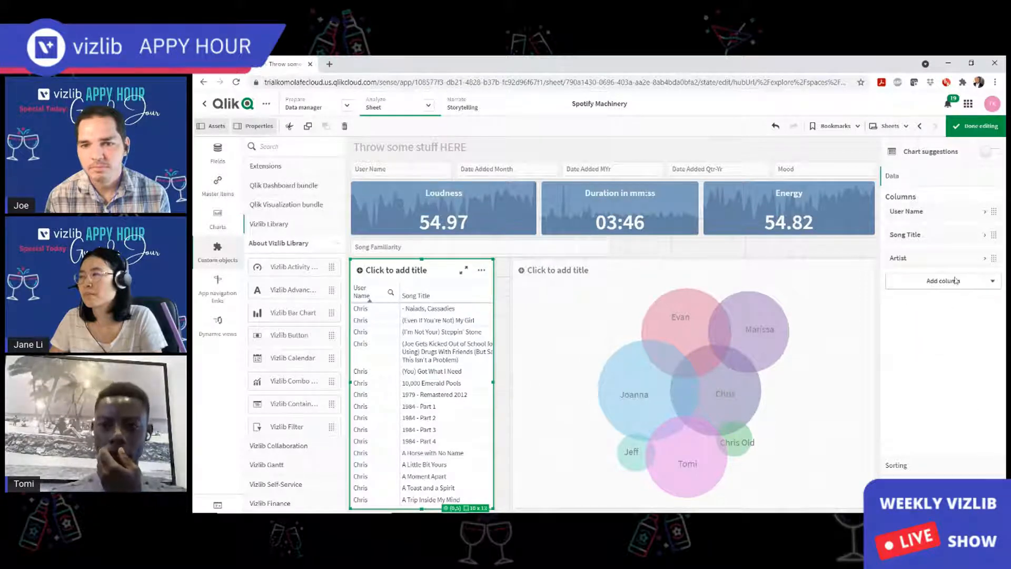
left_click(973, 120)
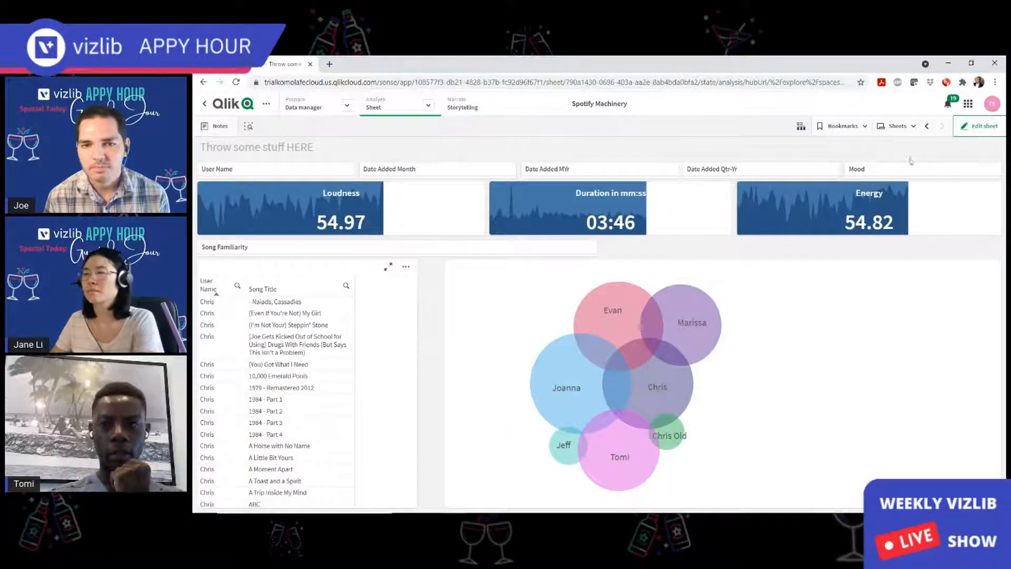
Reopen the sheet for editing and narrow the Venn diagram from its table-facing edge to free space.
left_click(980, 129)
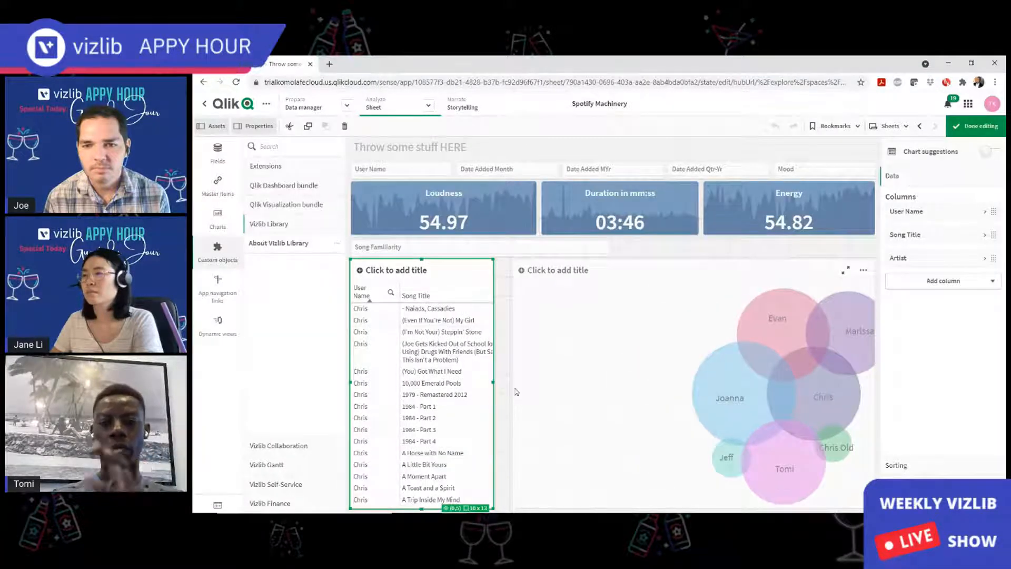
left_click(603, 369)
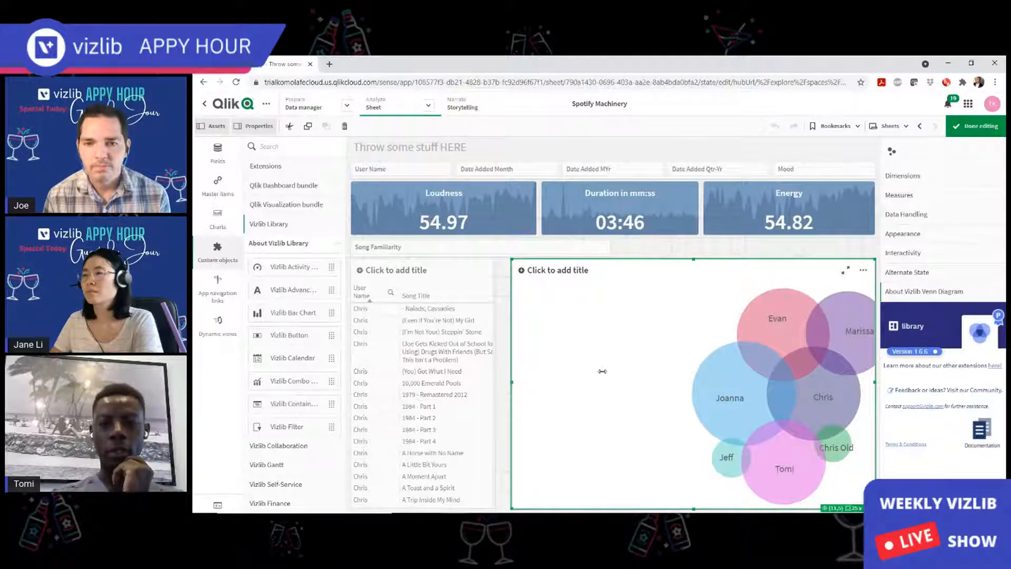
left_click_drag(600, 371, 587, 372)
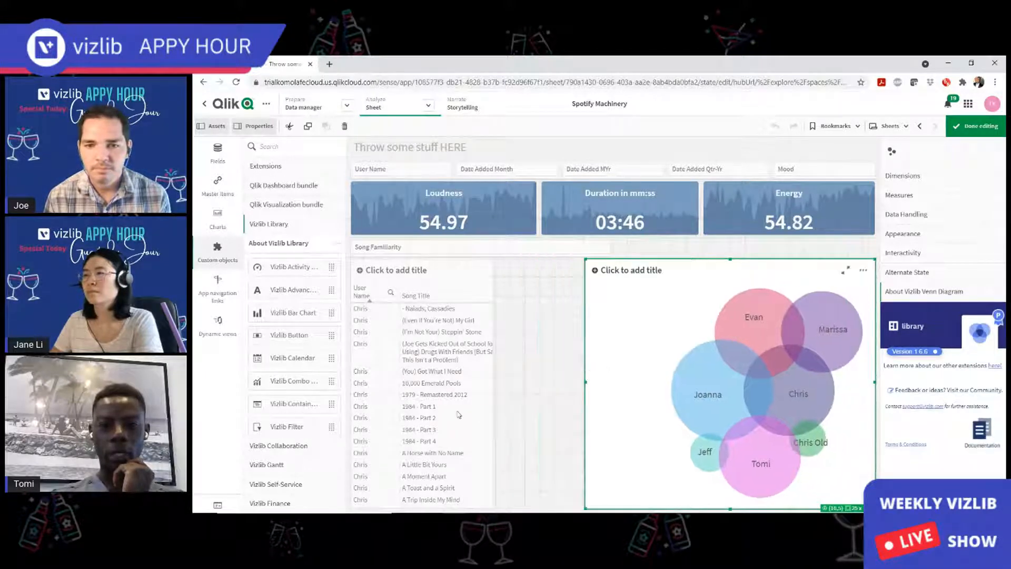
Widen the table into the freed space to 14 grid columns.
left_click(494, 404)
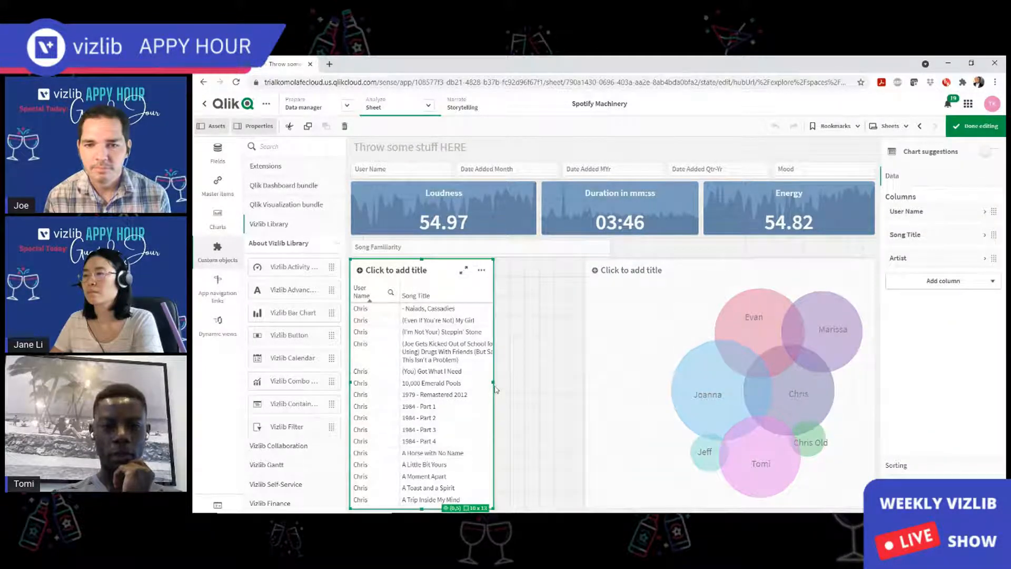
left_click(494, 380)
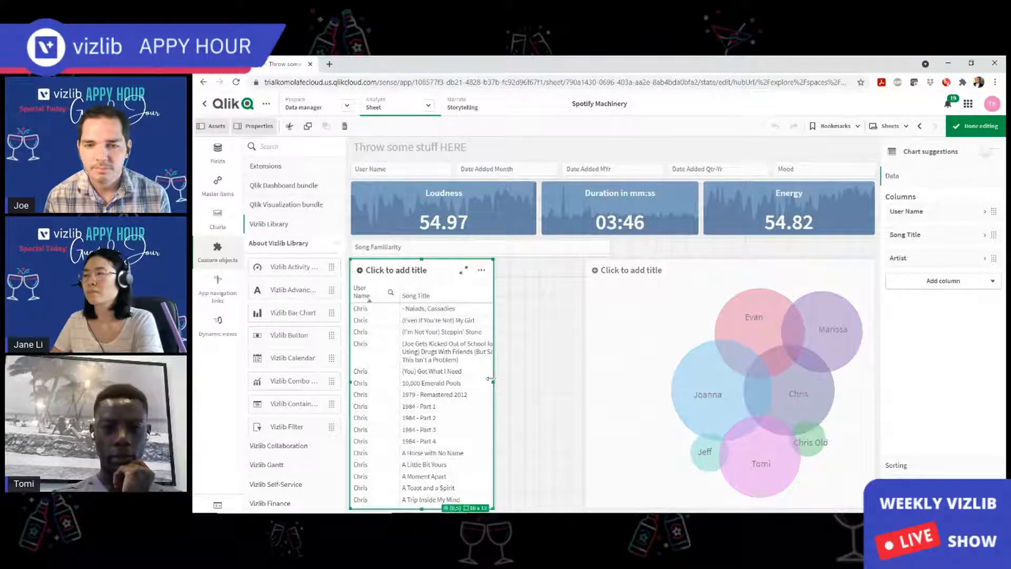
left_click_drag(572, 377, 550, 382)
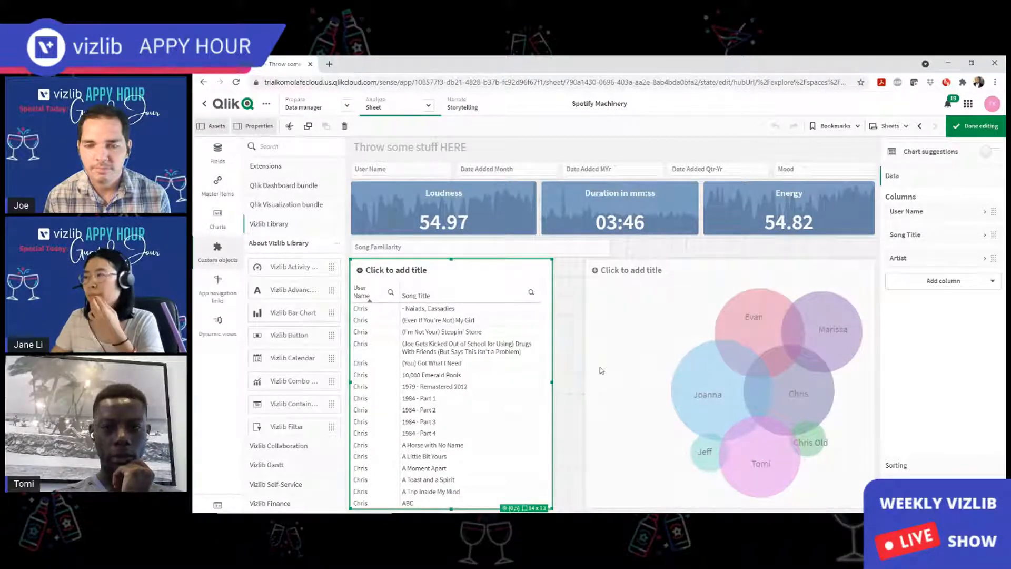
Move the Artist column ahead of Song Title in the table and widen the table to 16 grid columns.
left_click_drag(907, 257, 910, 233)
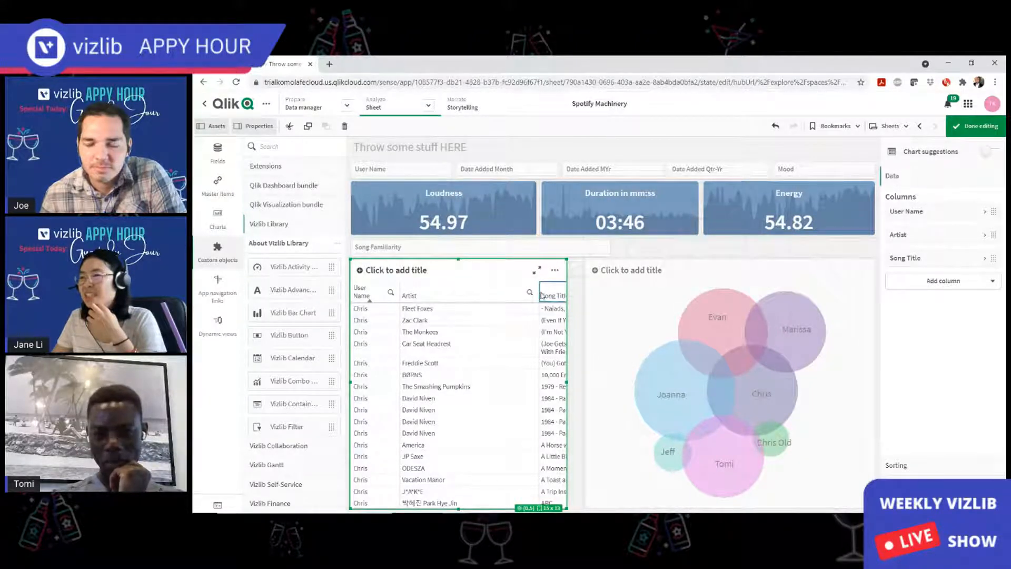
left_click(586, 378)
left_click_drag(586, 380, 612, 383)
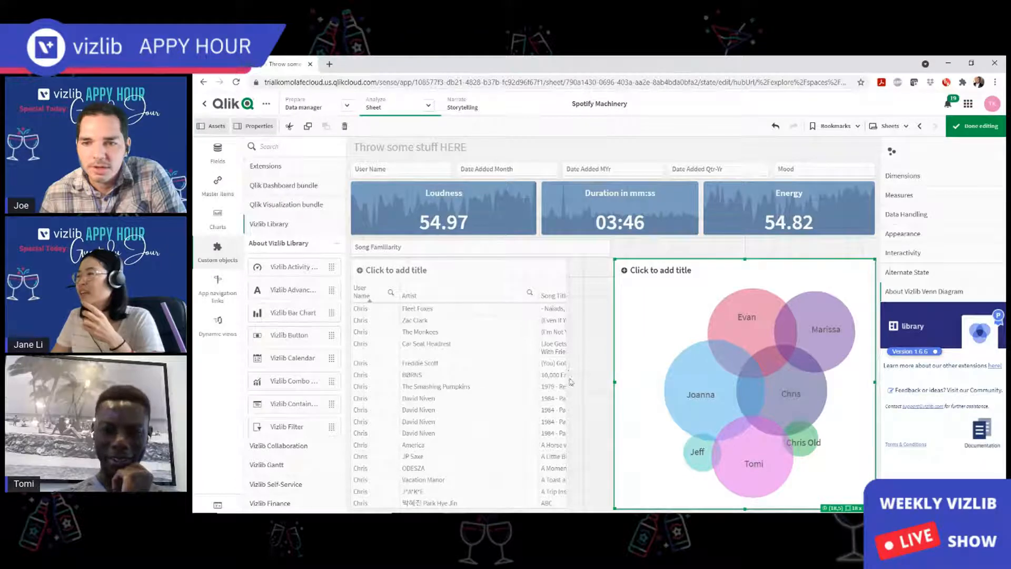
left_click(567, 378)
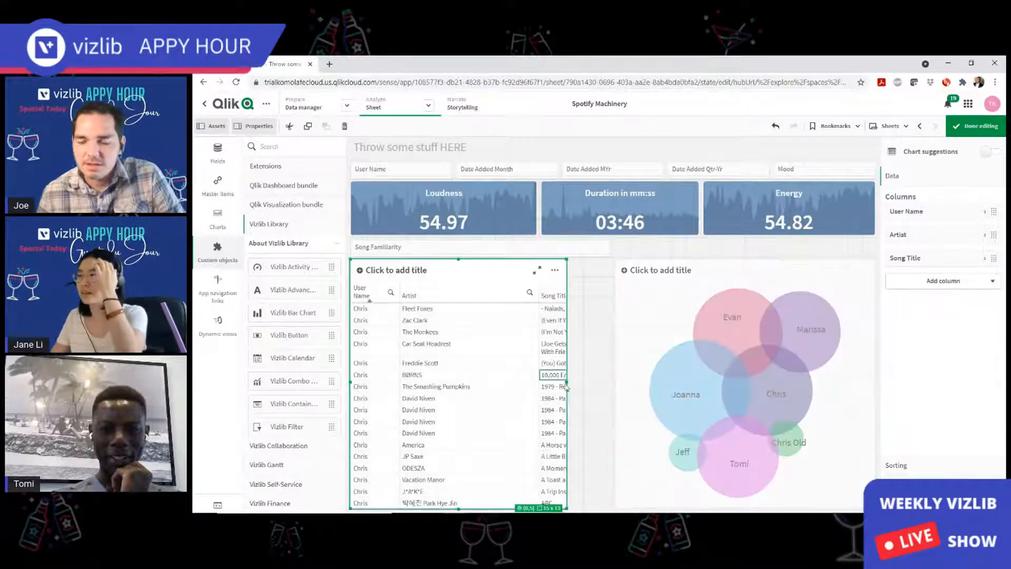
left_click_drag(566, 388, 583, 385)
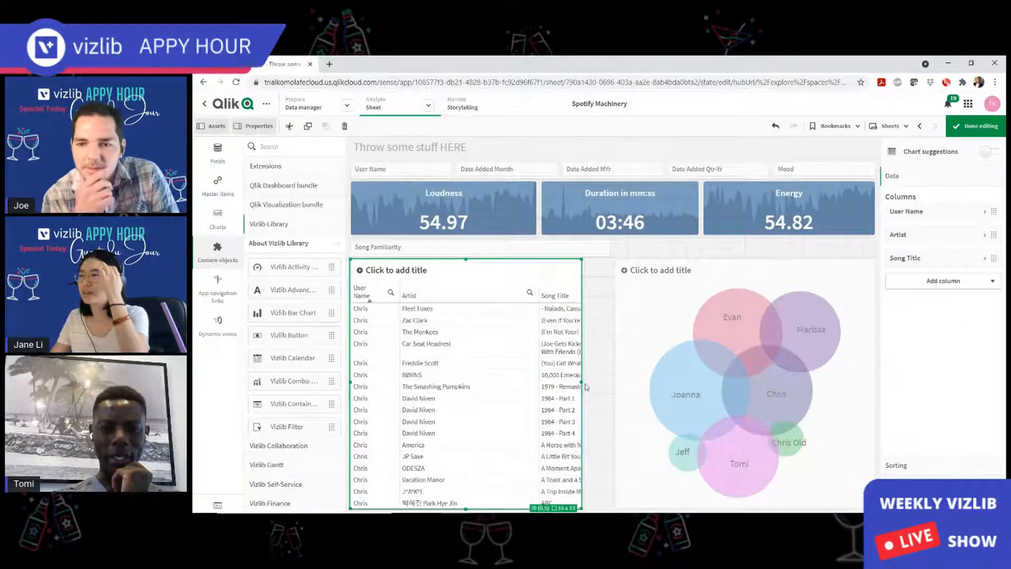
Widen the Venn diagram back to the table's edge to close the gap, and finish editing the sheet.
left_click(624, 411)
left_click_drag(614, 381, 563, 376)
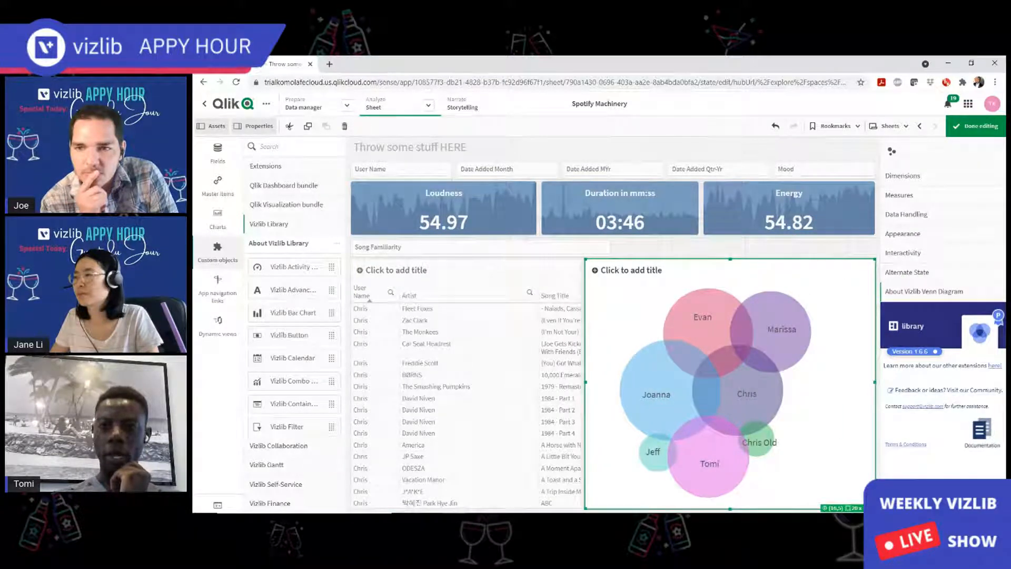
left_click(982, 131)
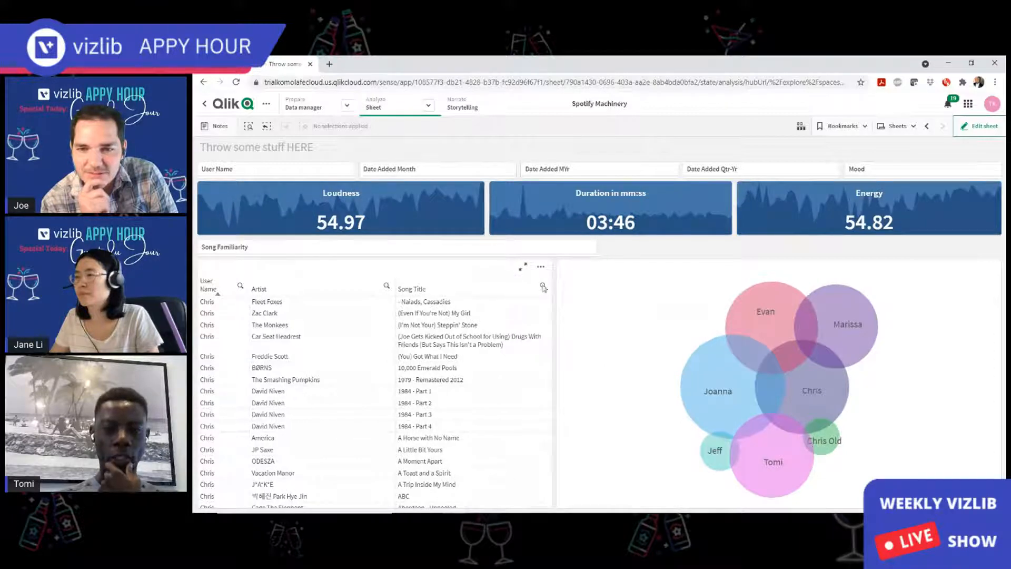
Search the table's Song Title column for "in my fee" and filter the sheet to the song In My Feelings.
left_click(543, 288)
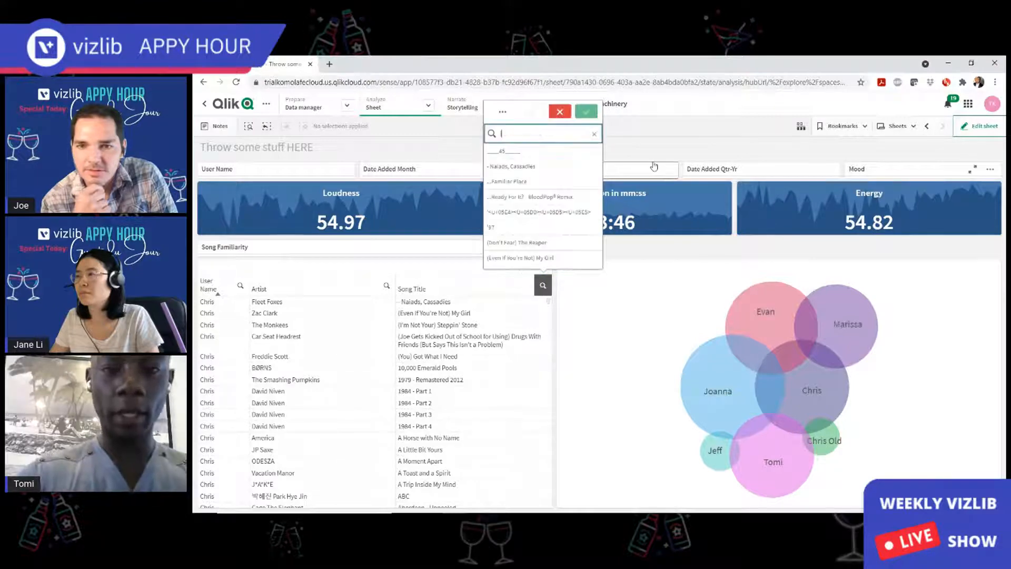
type("in m")
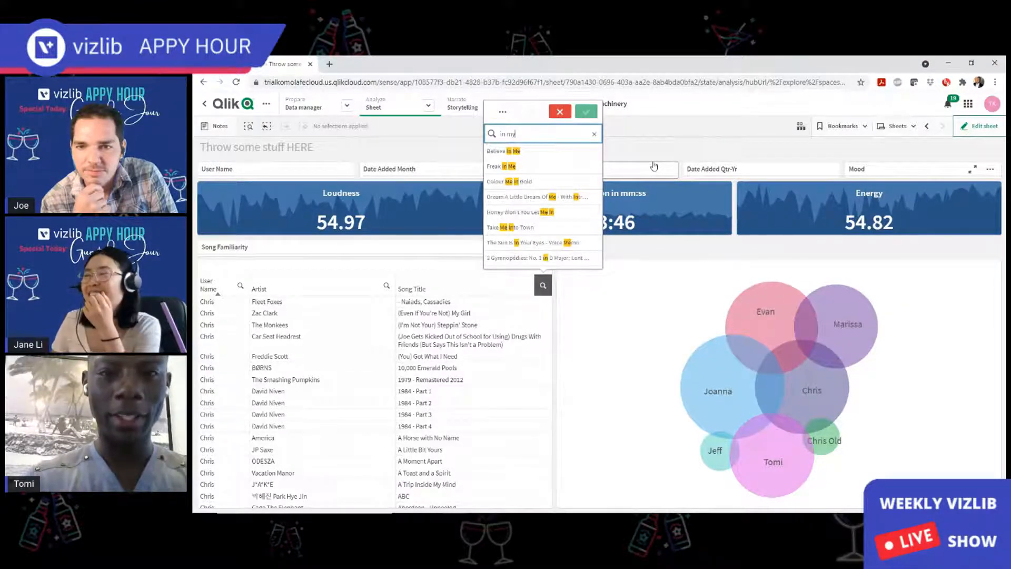
type("y fe")
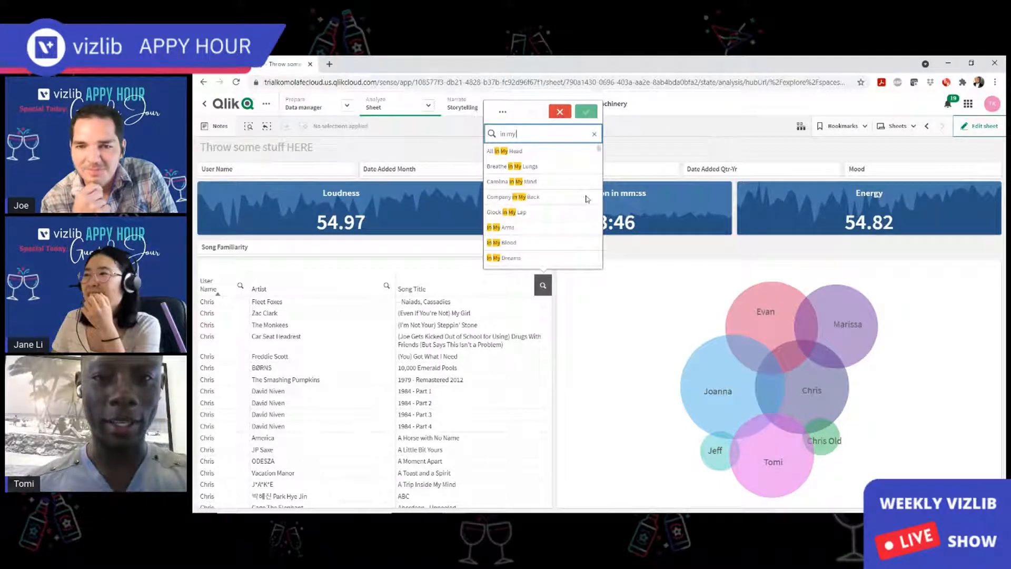
type("e")
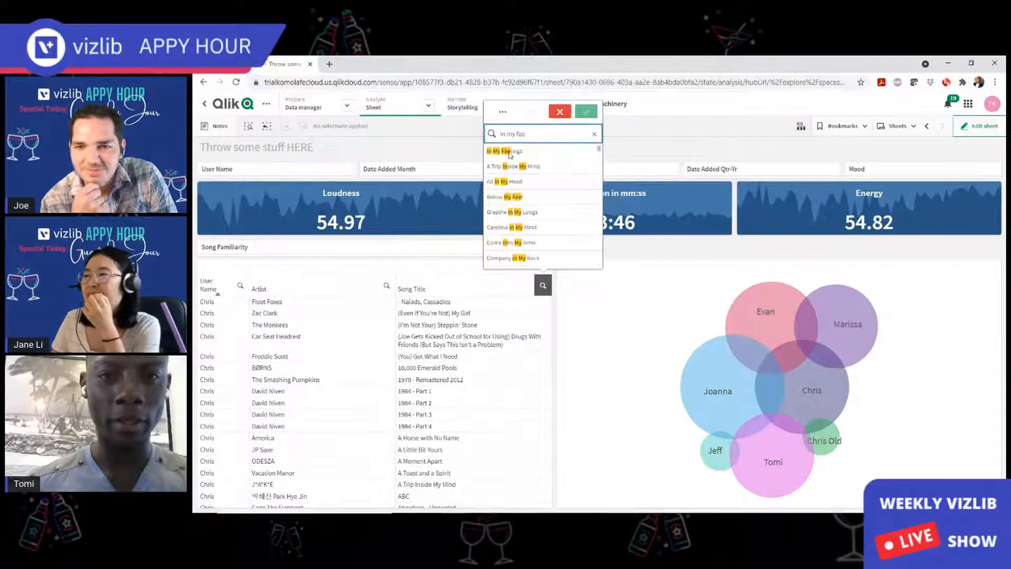
left_click(542, 151)
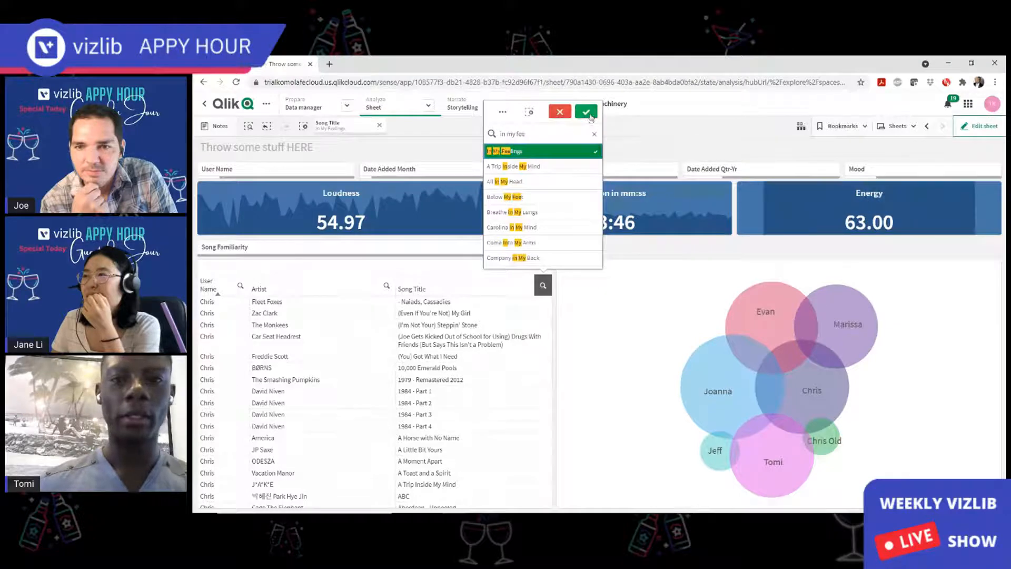
left_click(582, 343)
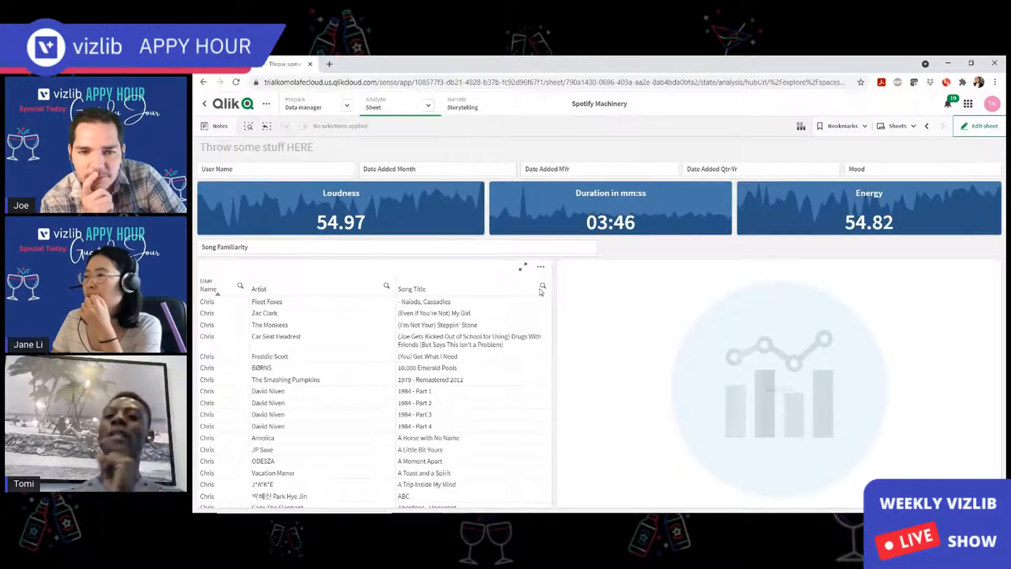
left_click(545, 287)
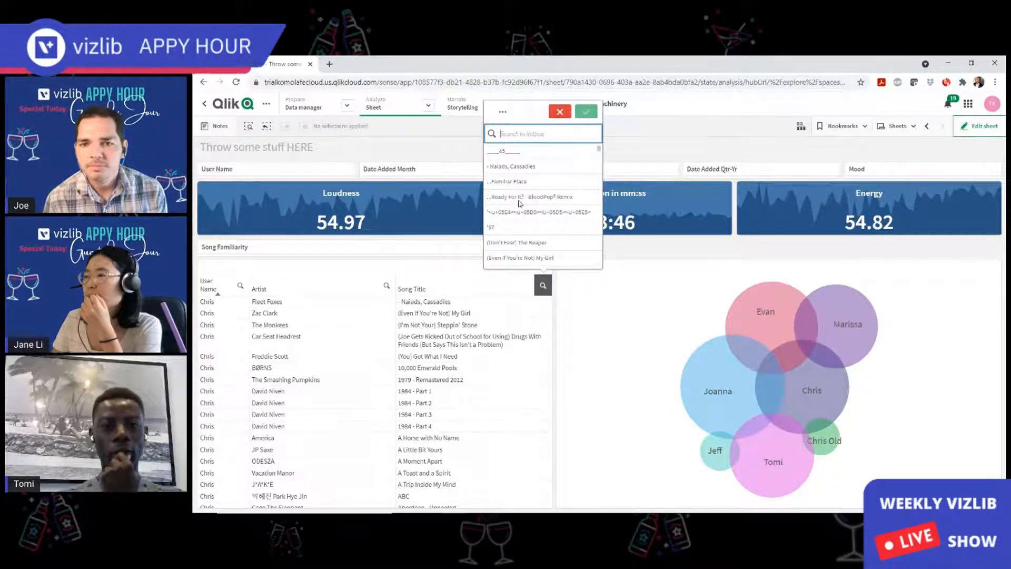
scroll(519, 203, "down", 5)
scroll(521, 203, "up", 5)
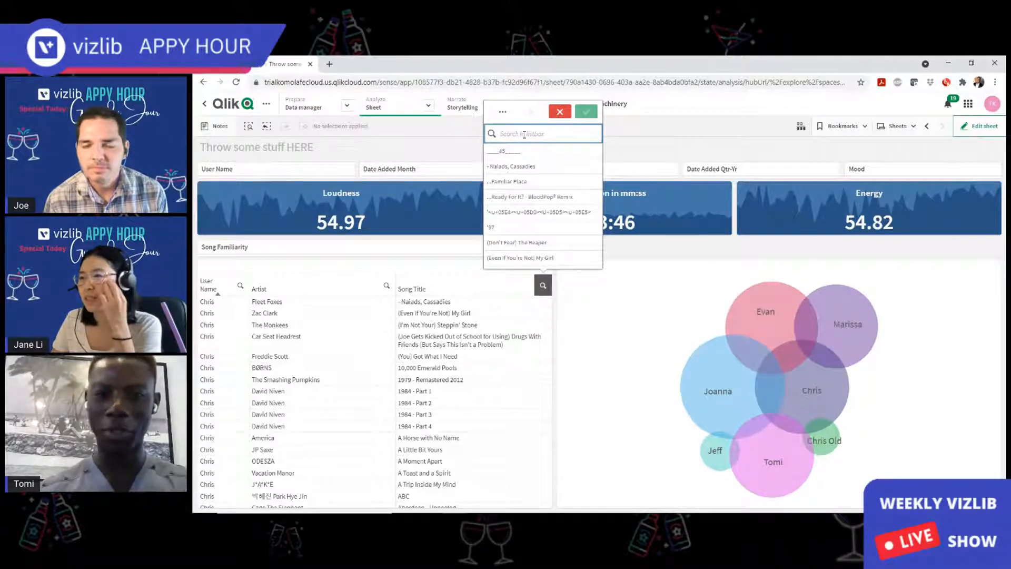
left_click(388, 286)
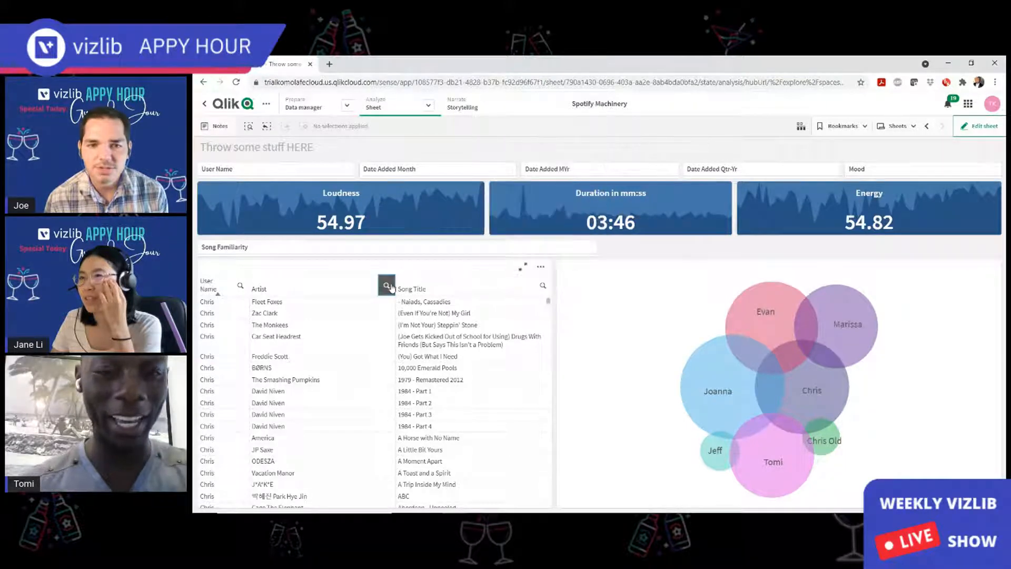
Search the Artist column for "wee", filter the sheet to The Weeknd, and inspect the users' overlap in the Venn diagram.
left_click(388, 285)
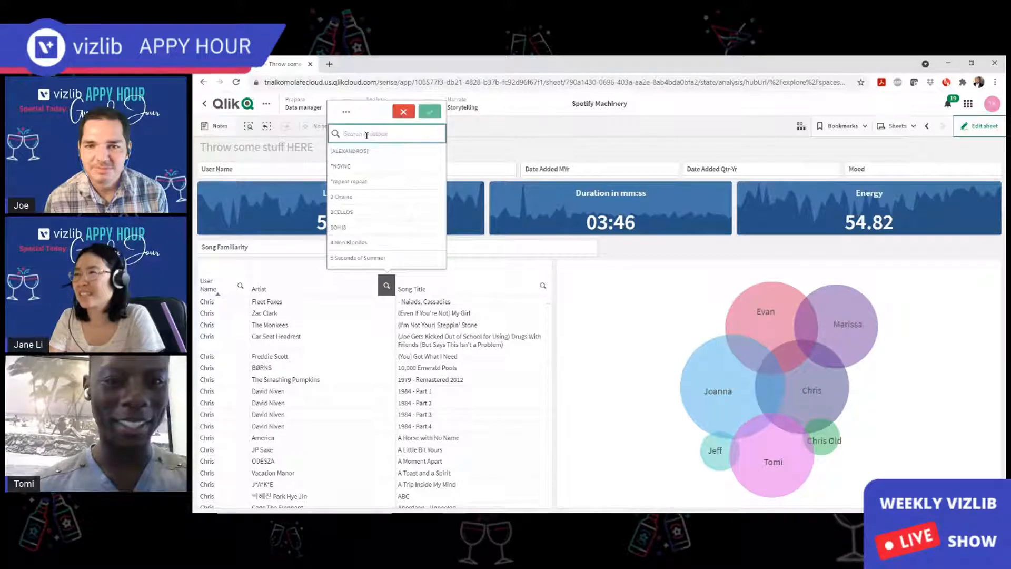
type("wee")
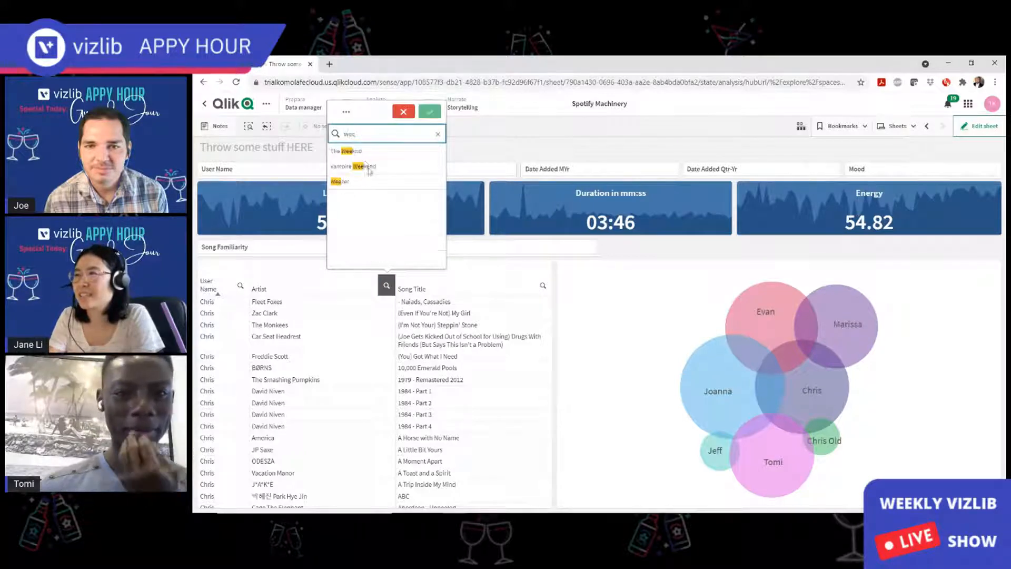
left_click(366, 152)
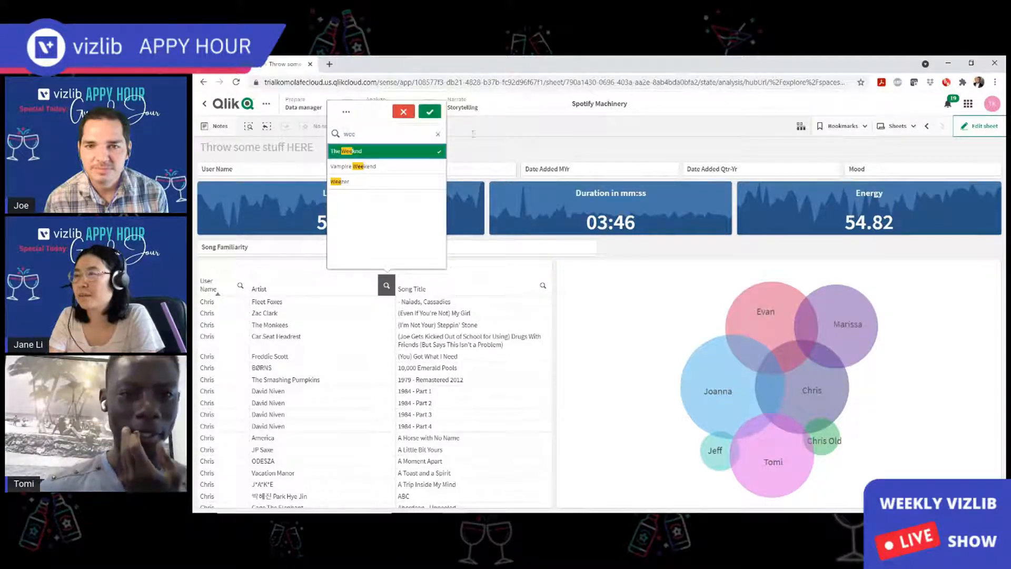
left_click(437, 135)
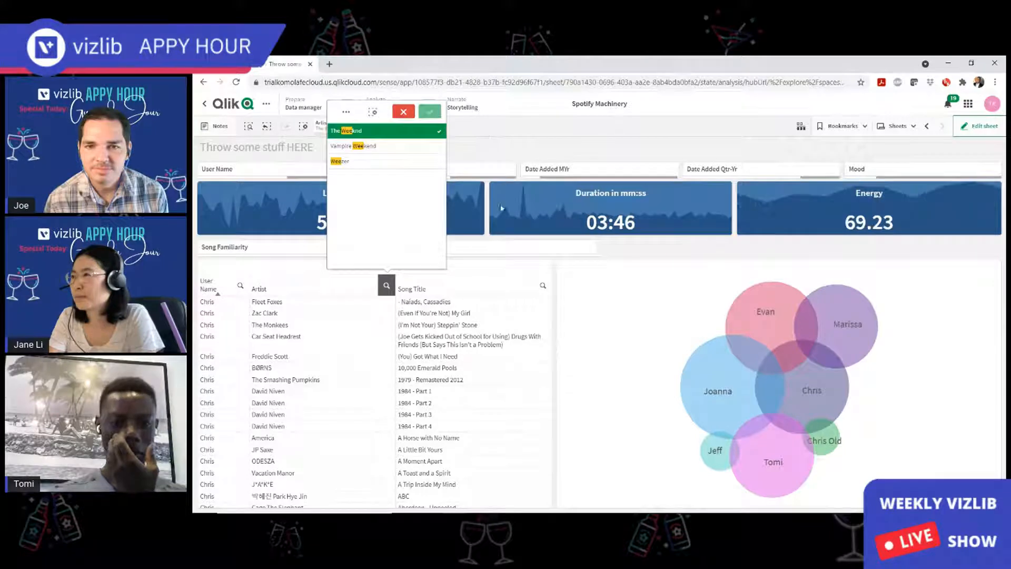
left_click(472, 286)
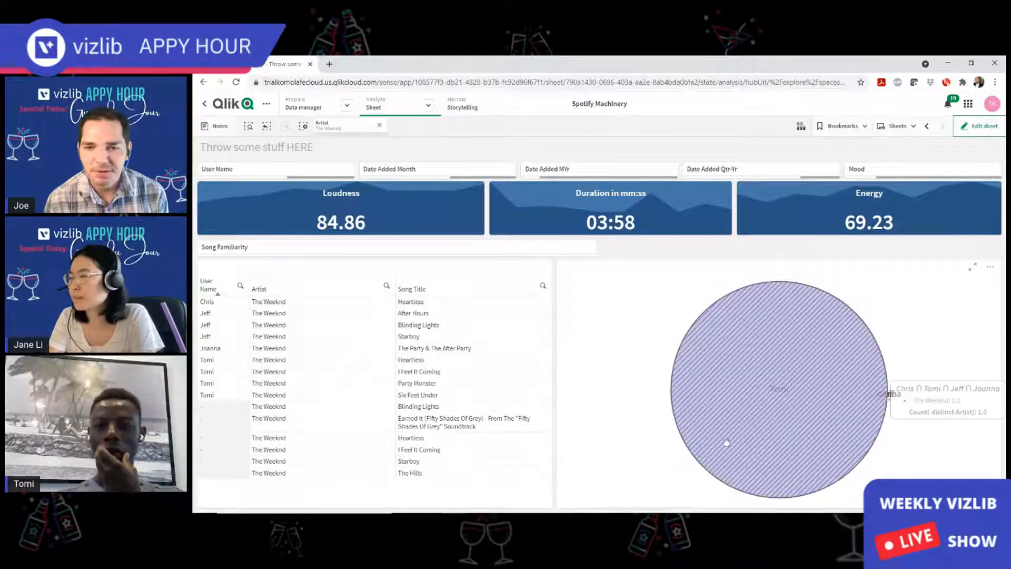
mouse_move(891, 394)
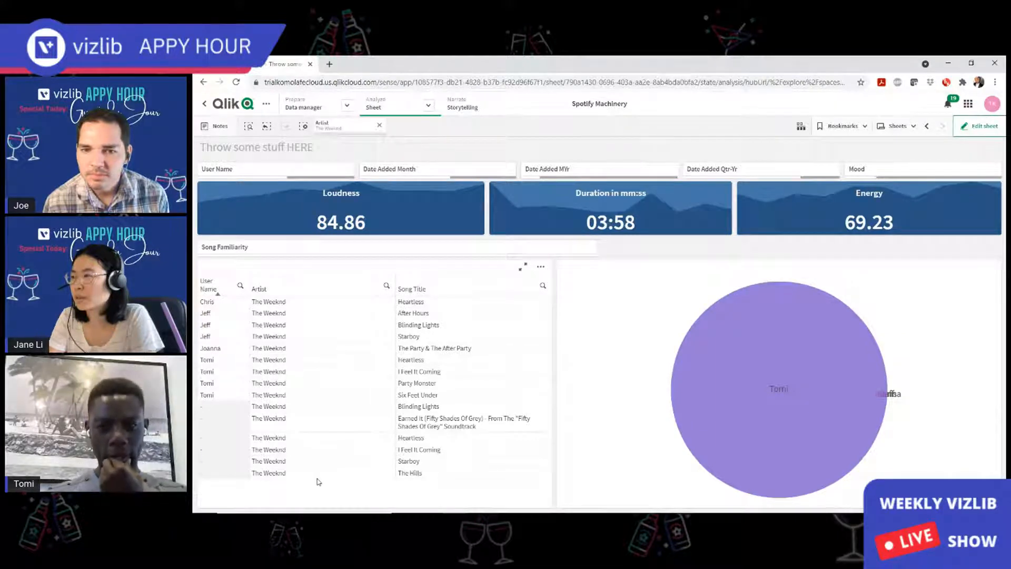
mouse_move(808, 412)
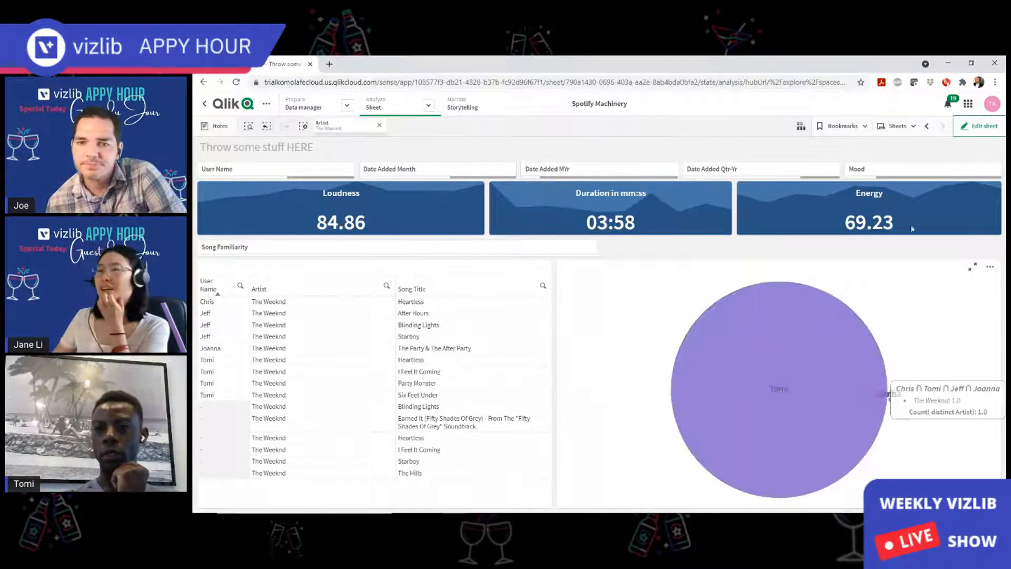
Reopen the sheet for editing, set the Venn diagram's measure expression to Count( distinct [Song Title]), and finish editing.
left_click(984, 127)
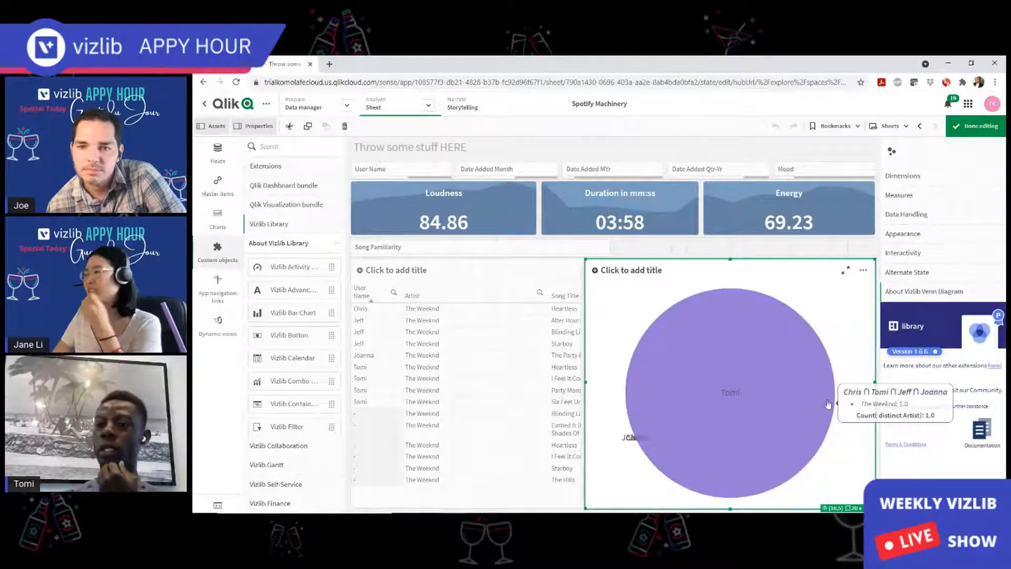
left_click(930, 197)
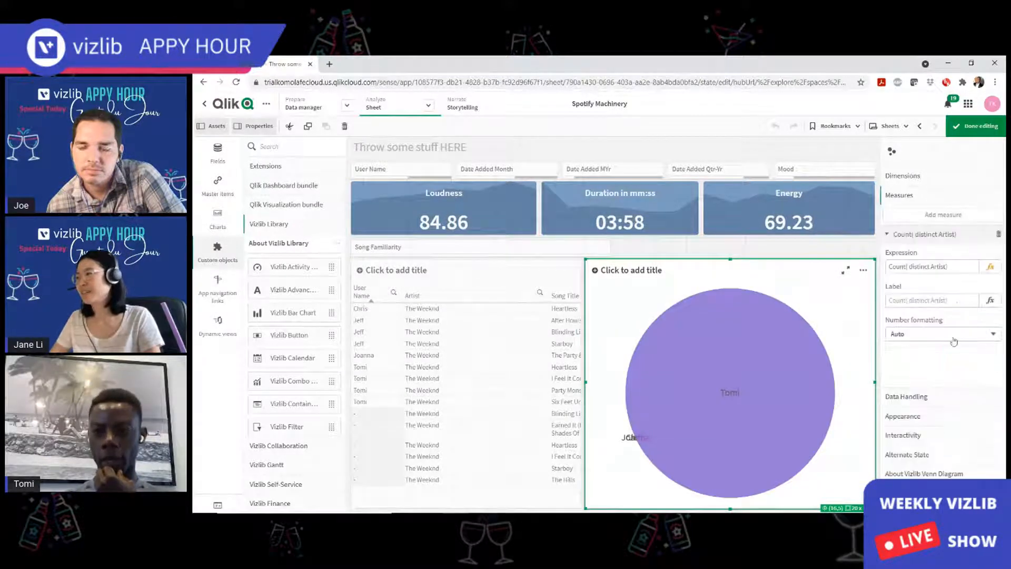
left_click_drag(930, 267, 955, 267)
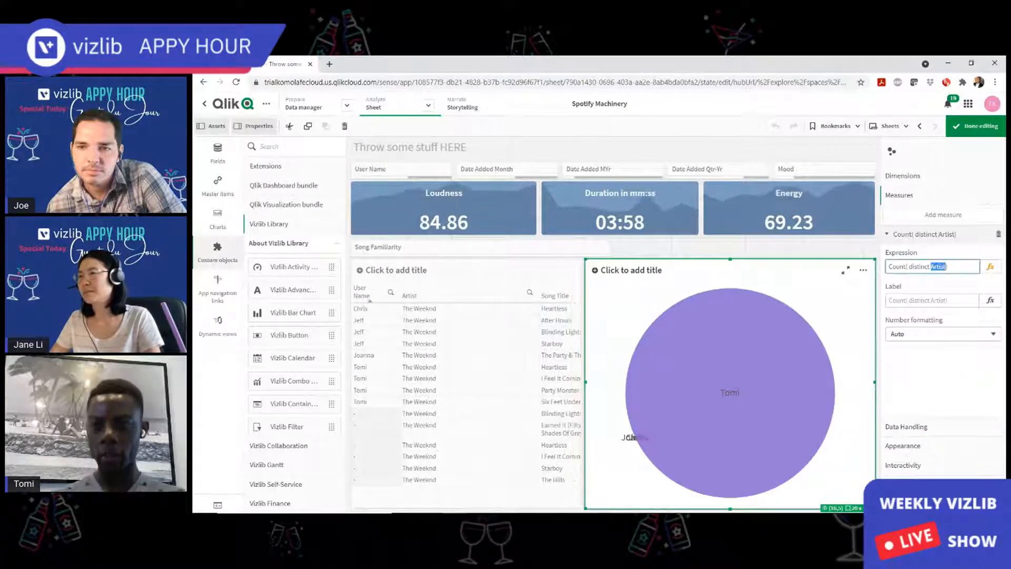
left_click(990, 267)
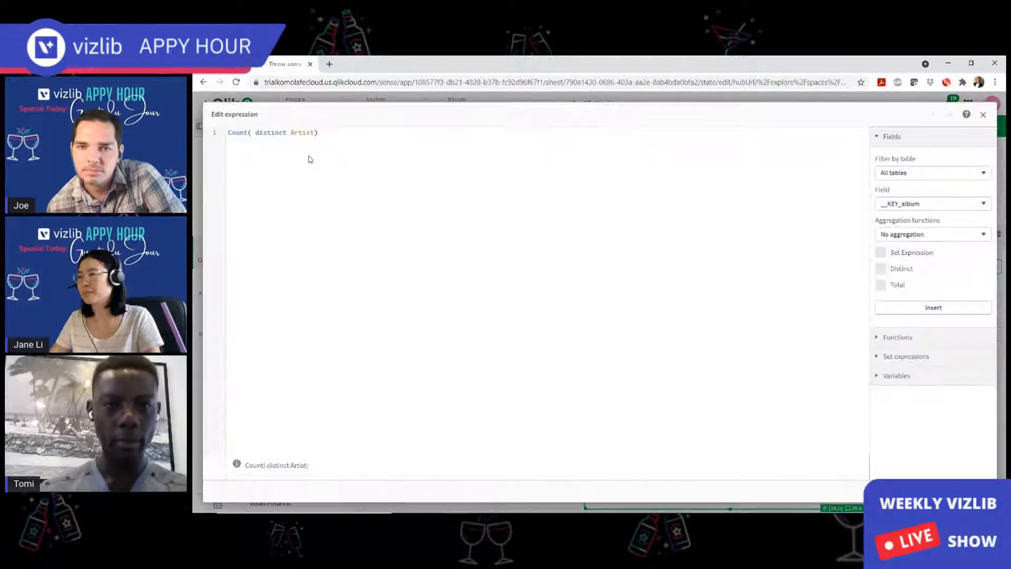
double_click(304, 132)
type("Song")
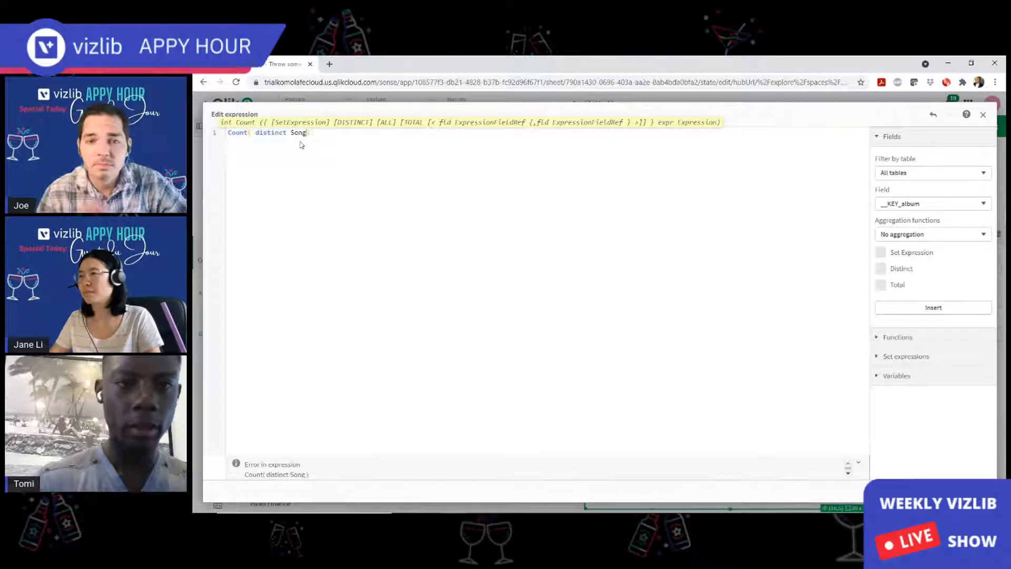
left_click(315, 157)
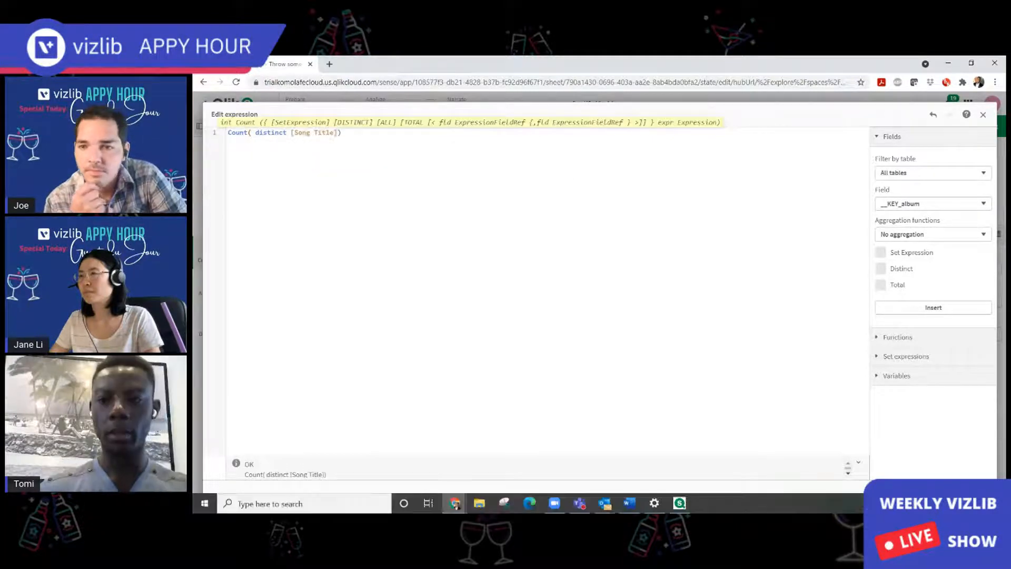
left_click(978, 490)
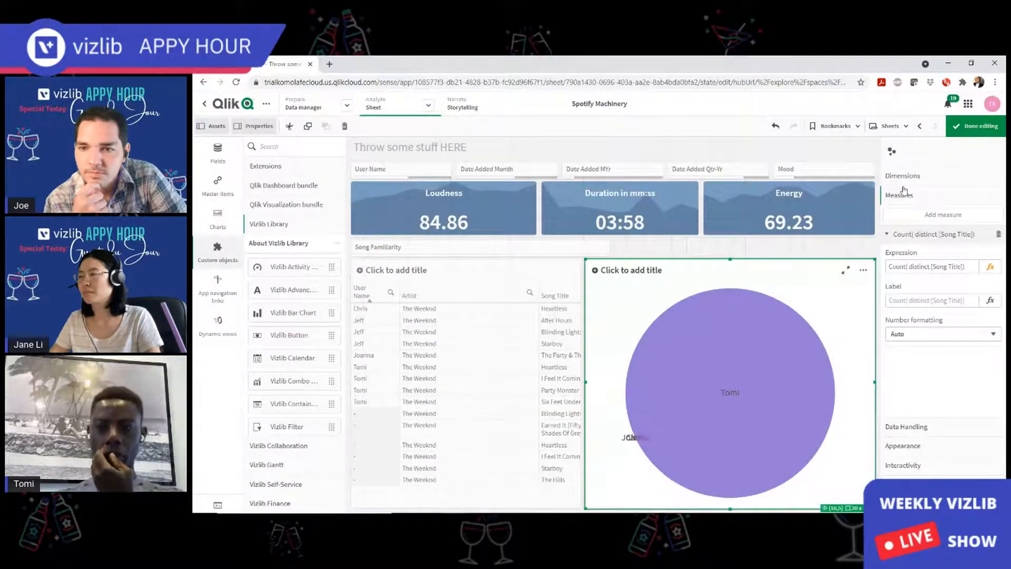
left_click(974, 126)
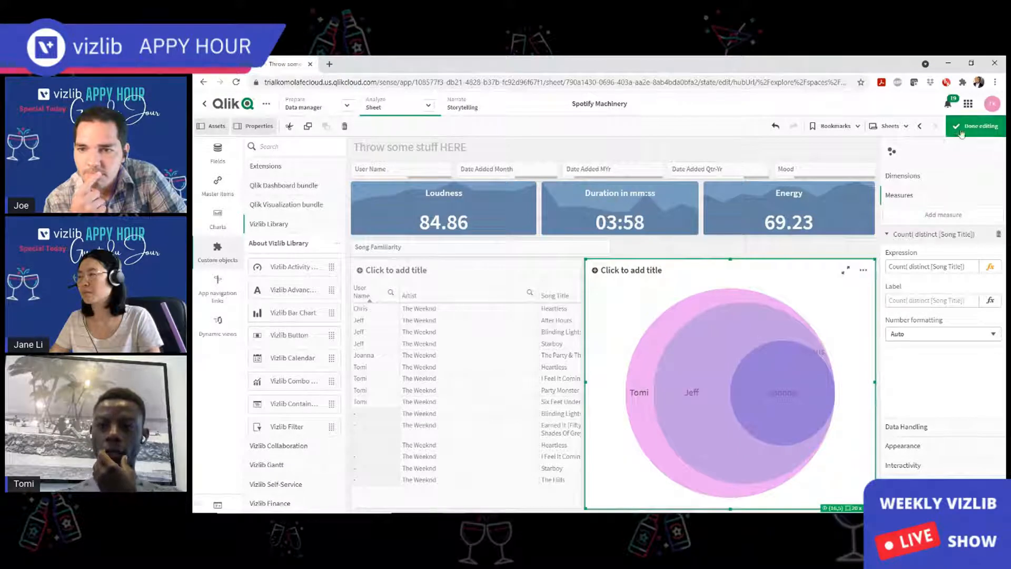
Clear all selections and examine the individual users' circles in the Venn diagram of distinct song titles.
left_click(689, 354)
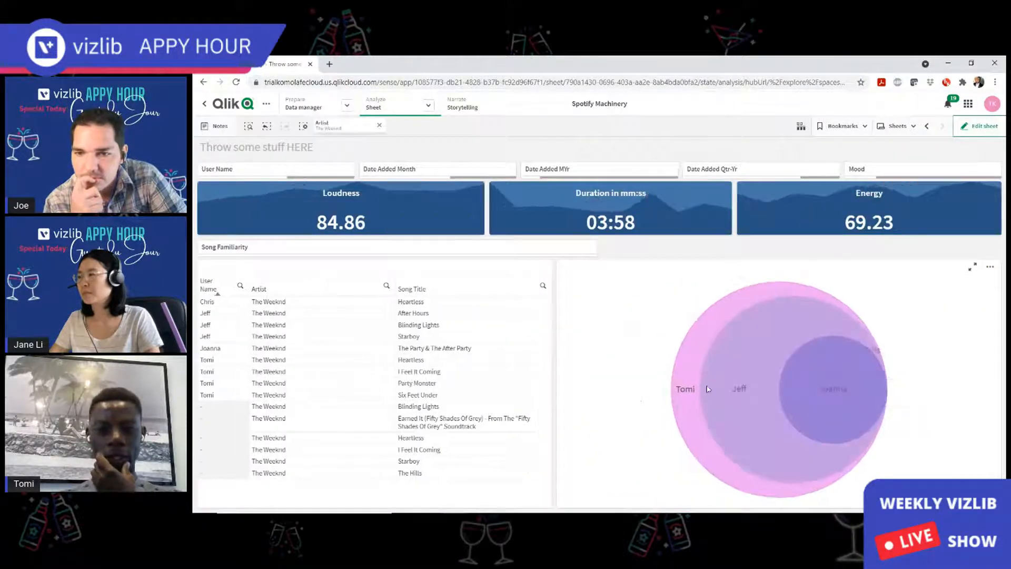
mouse_move(706, 390)
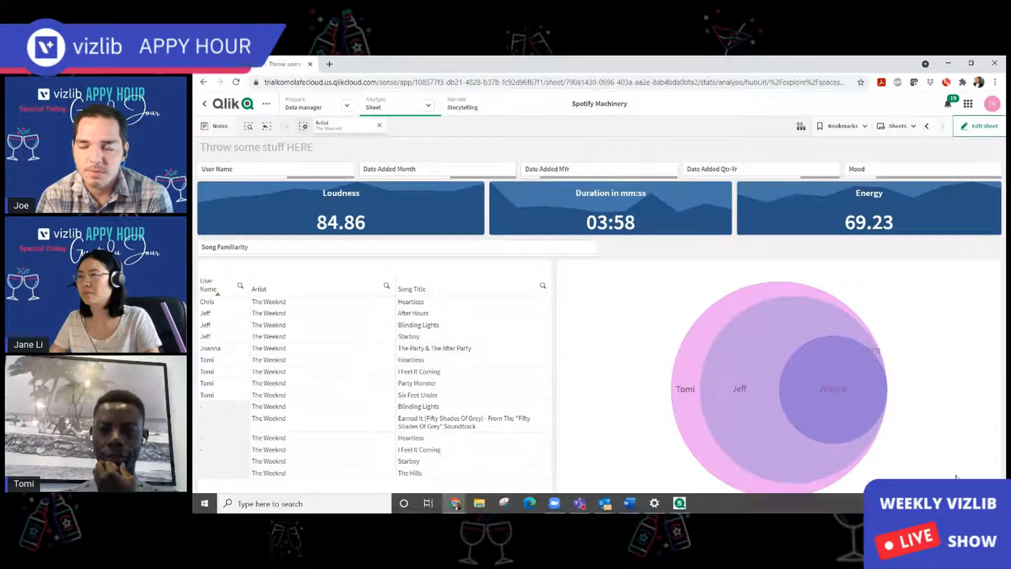
key("ctrl+shift+d")
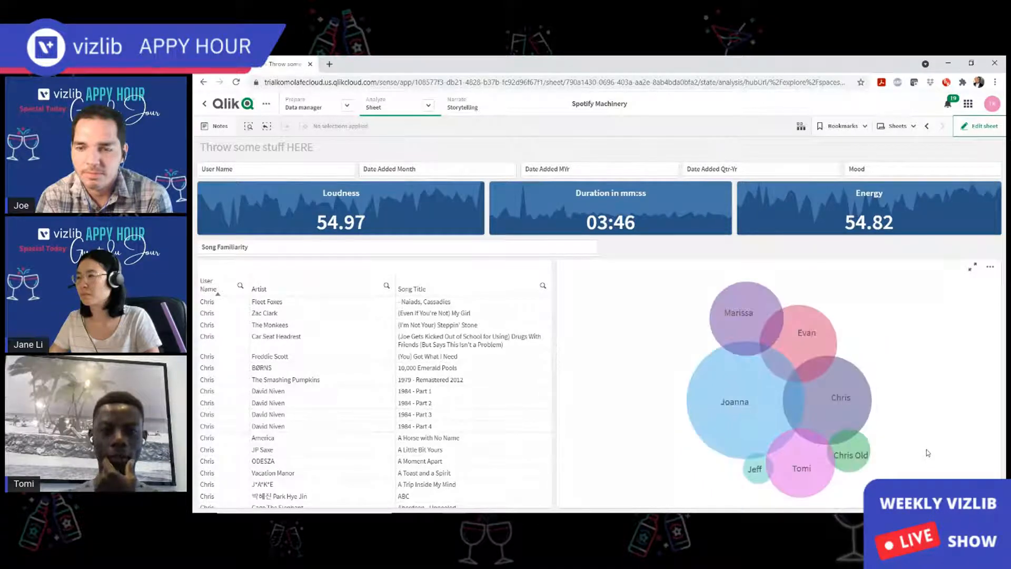
mouse_move(831, 398)
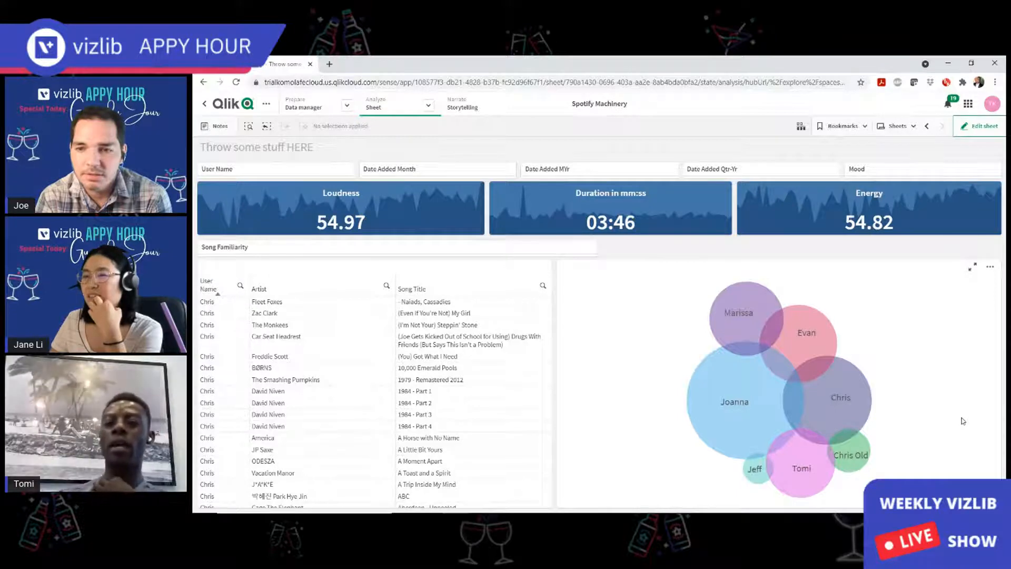
mouse_move(733, 321)
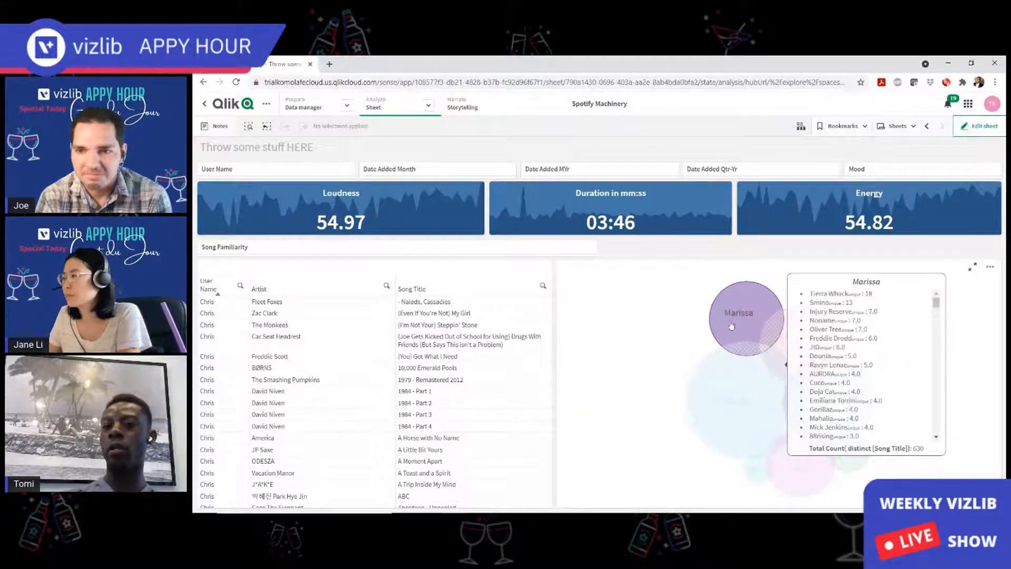
Search the table's Artist column for "week", "drake" and "how", and filter the sheet to The Weeknd, Drake and Ben Howard.
mouse_move(741, 433)
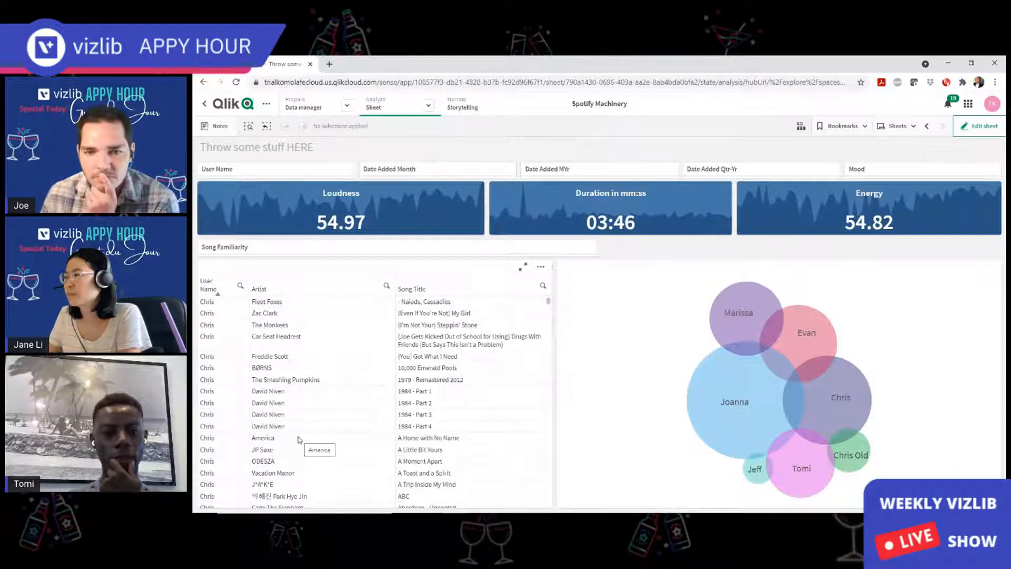
left_click(387, 286)
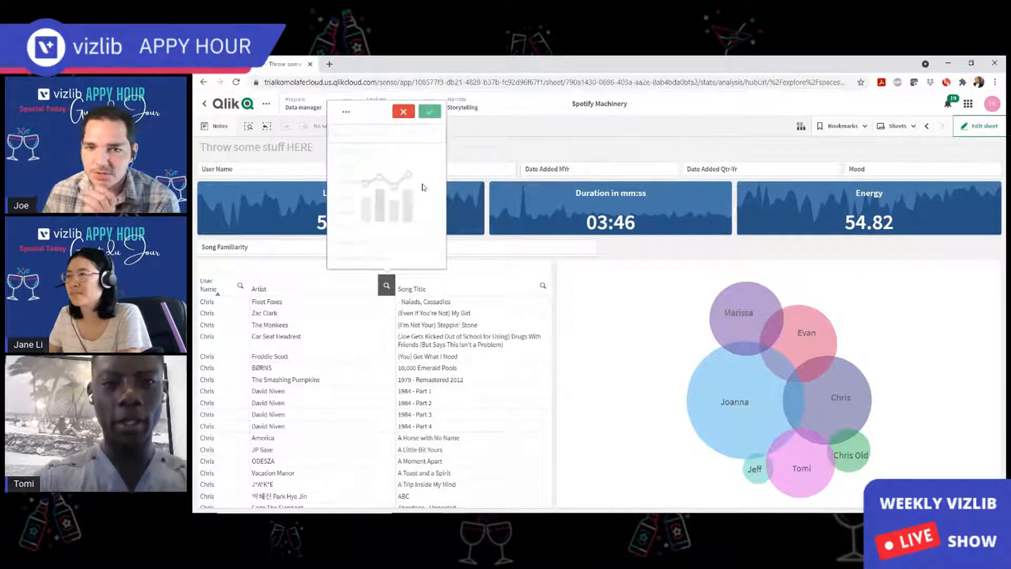
type("week")
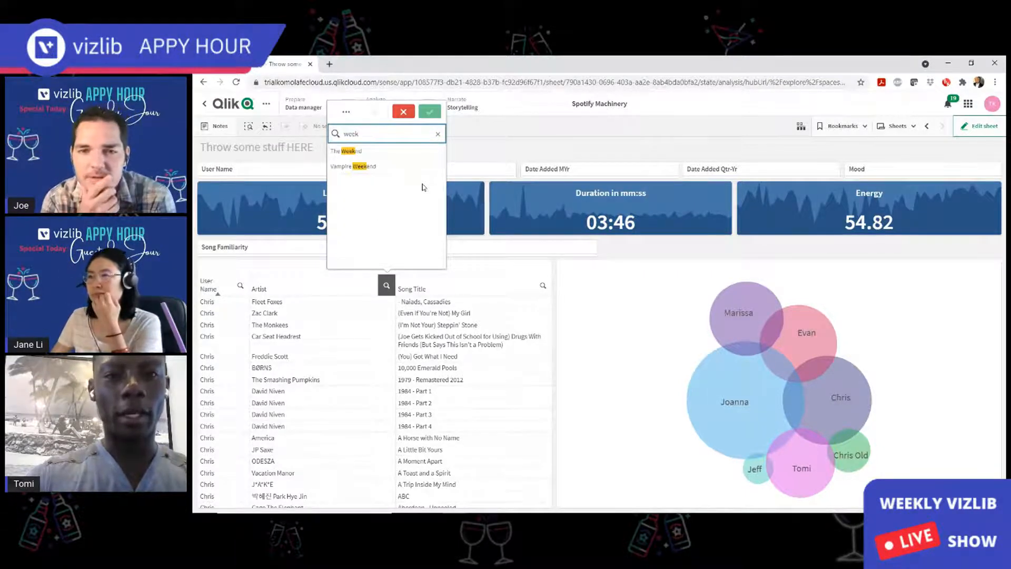
left_click(379, 153)
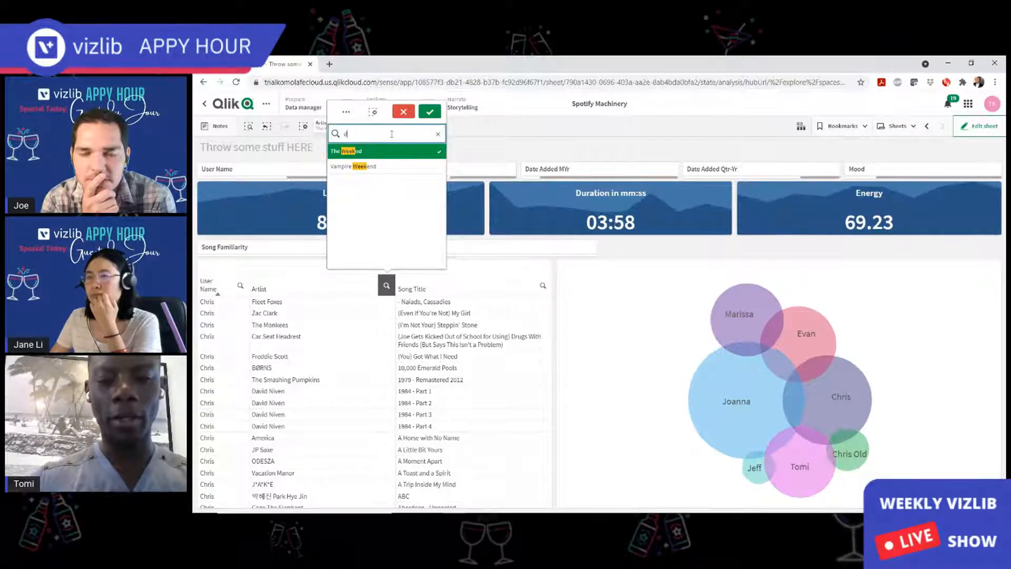
type("drake")
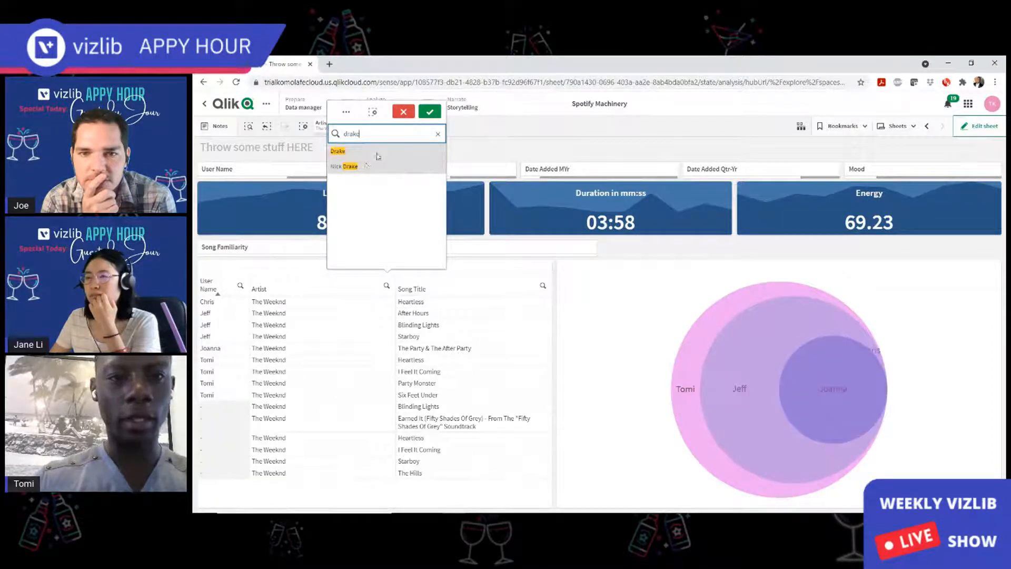
left_click(365, 150)
left_click(377, 131)
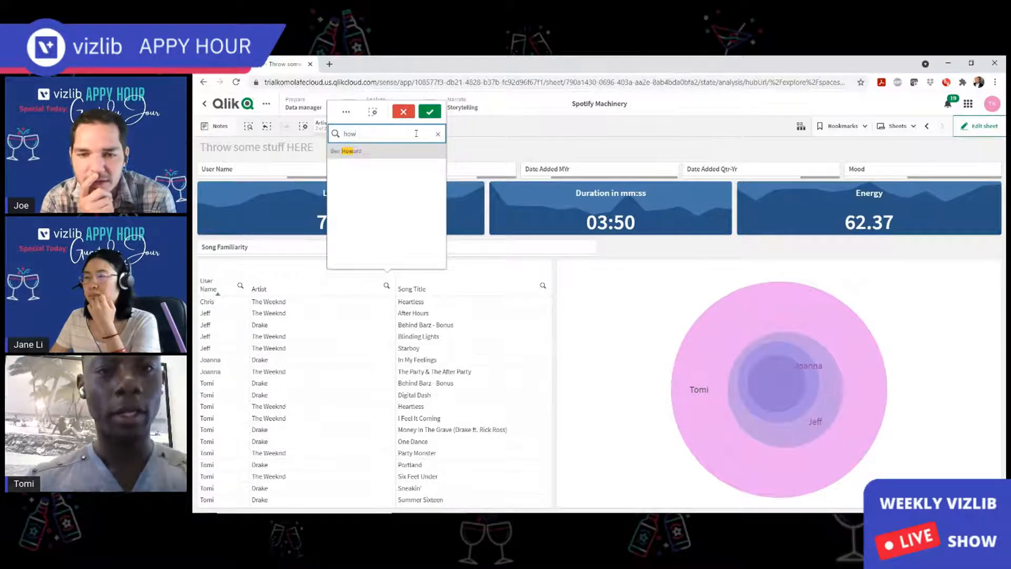
left_click(409, 152)
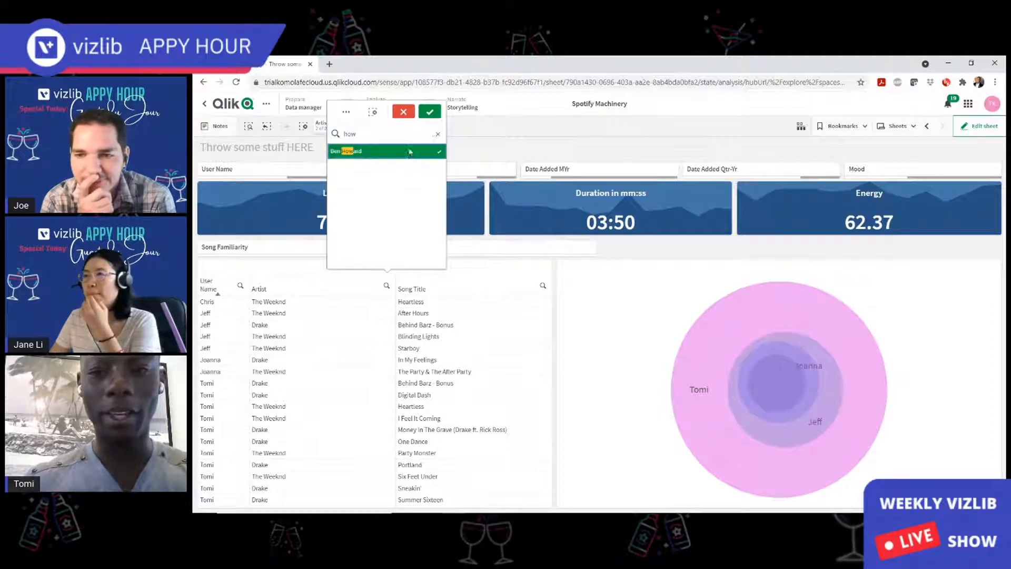
left_click(430, 112)
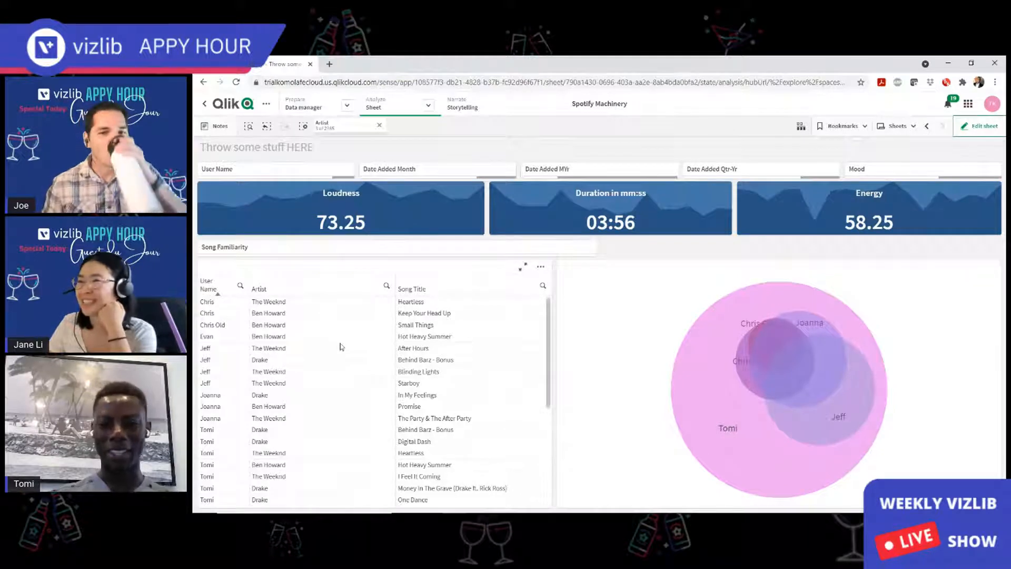
Filter the User Name field to the first, third, fourth and fifth users listed.
left_click(284, 173)
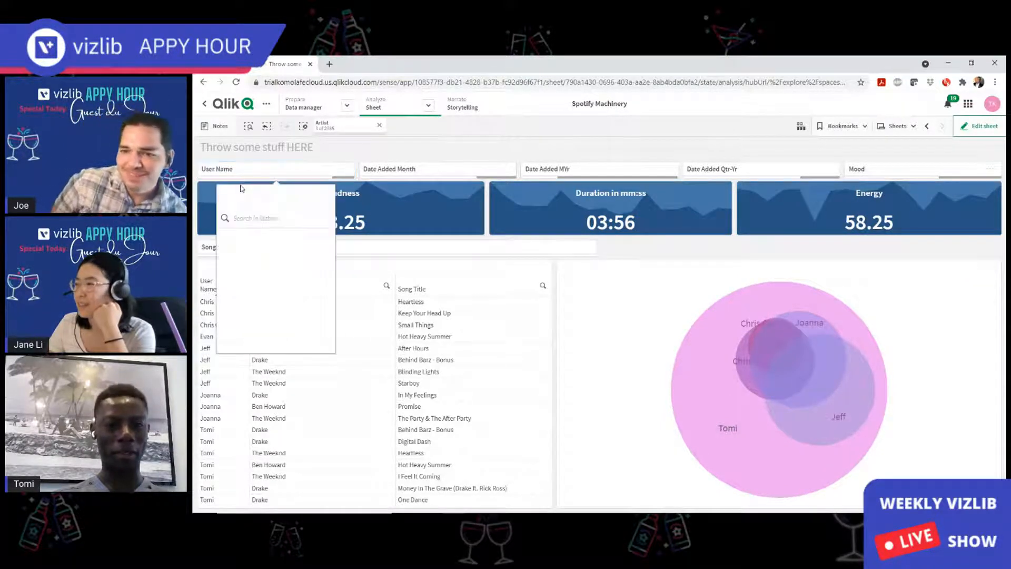
left_click(236, 297)
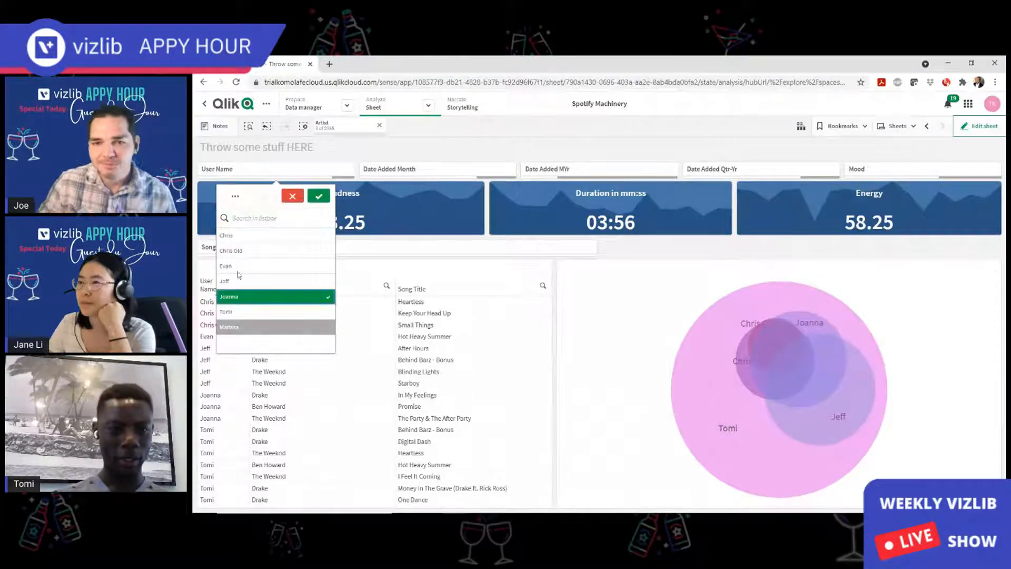
left_click(232, 281)
left_click(232, 266)
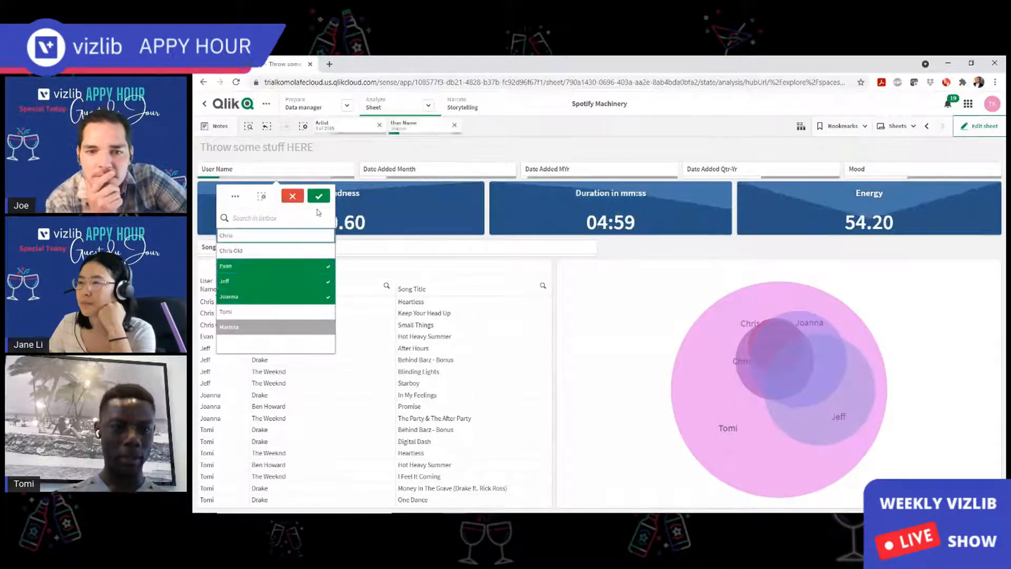
left_click(233, 236)
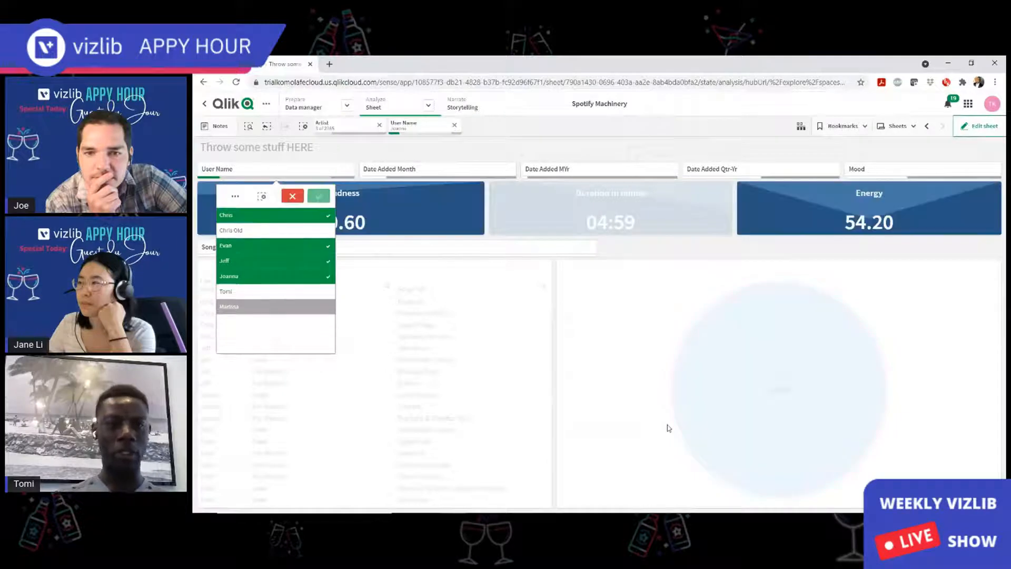
left_click(545, 319)
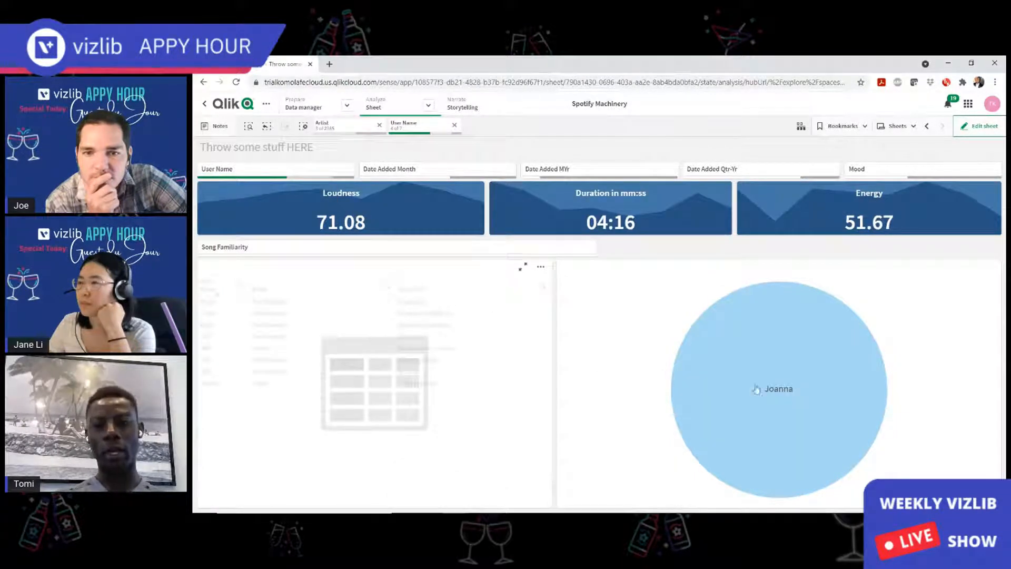
Examine the selected users' circles and overlaps in the Venn diagram against the artists and songs in the detail table.
mouse_move(752, 424)
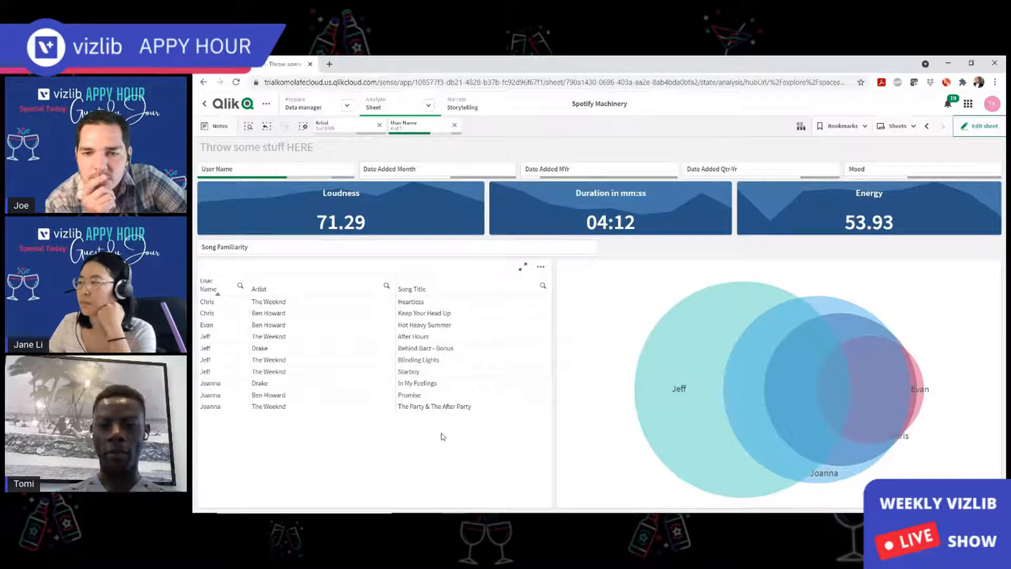
mouse_move(701, 348)
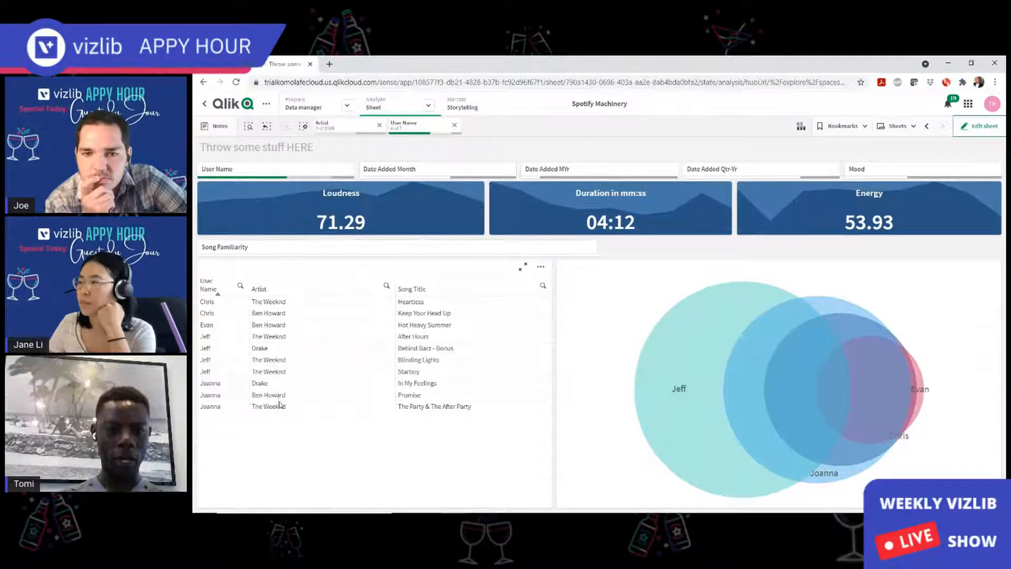
mouse_move(670, 376)
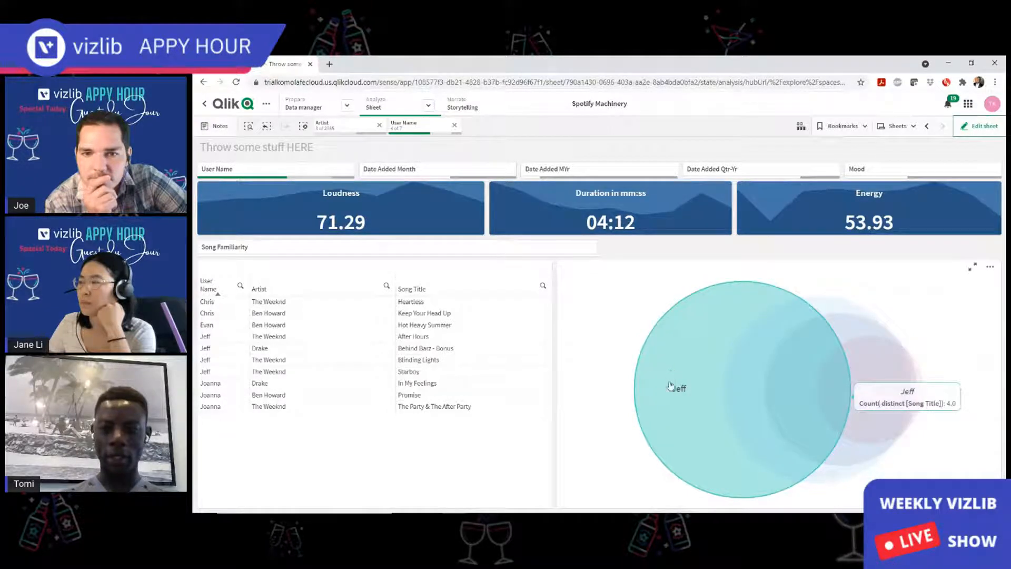
mouse_move(876, 420)
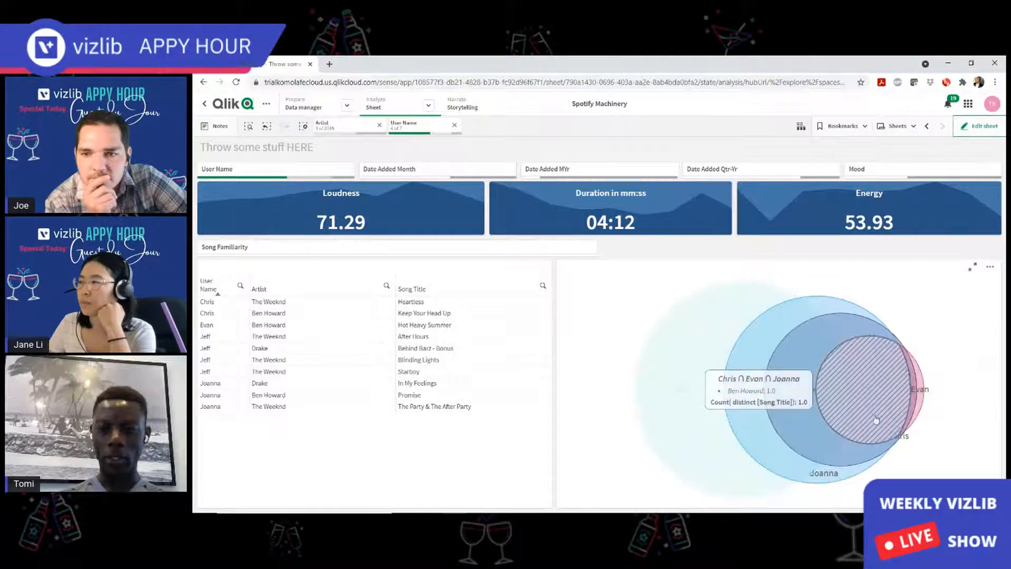
mouse_move(840, 391)
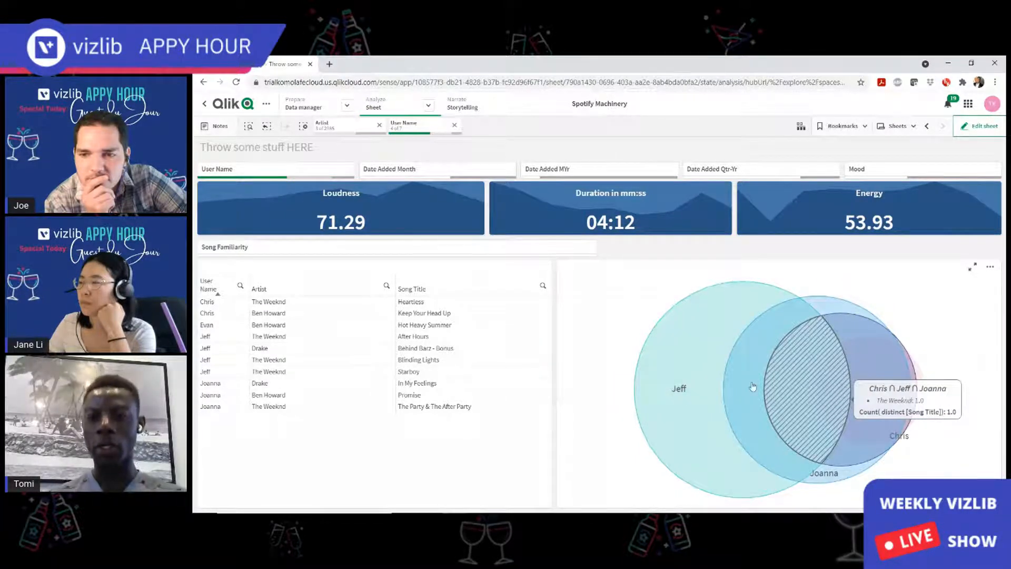
mouse_move(741, 360)
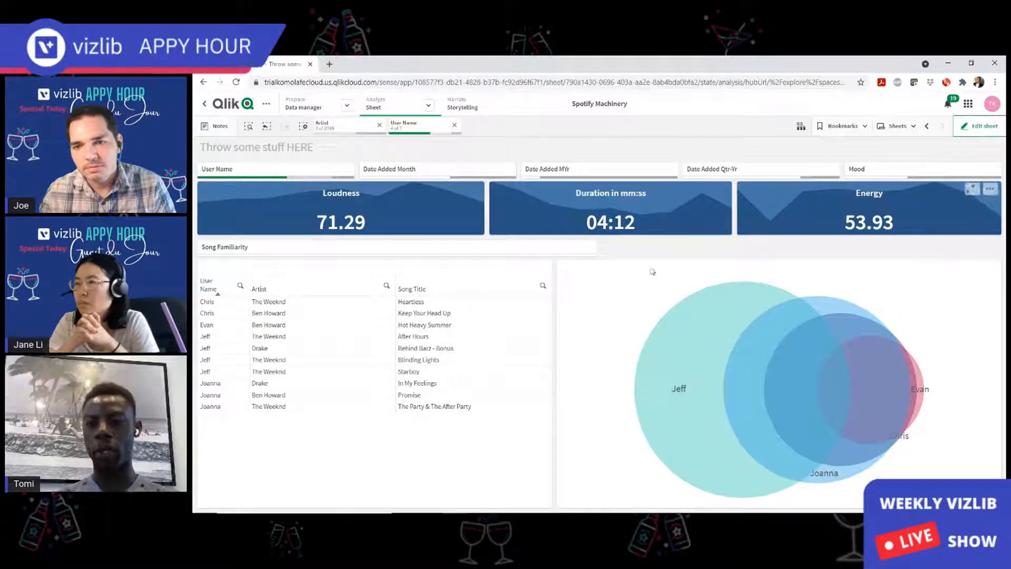
mouse_move(654, 425)
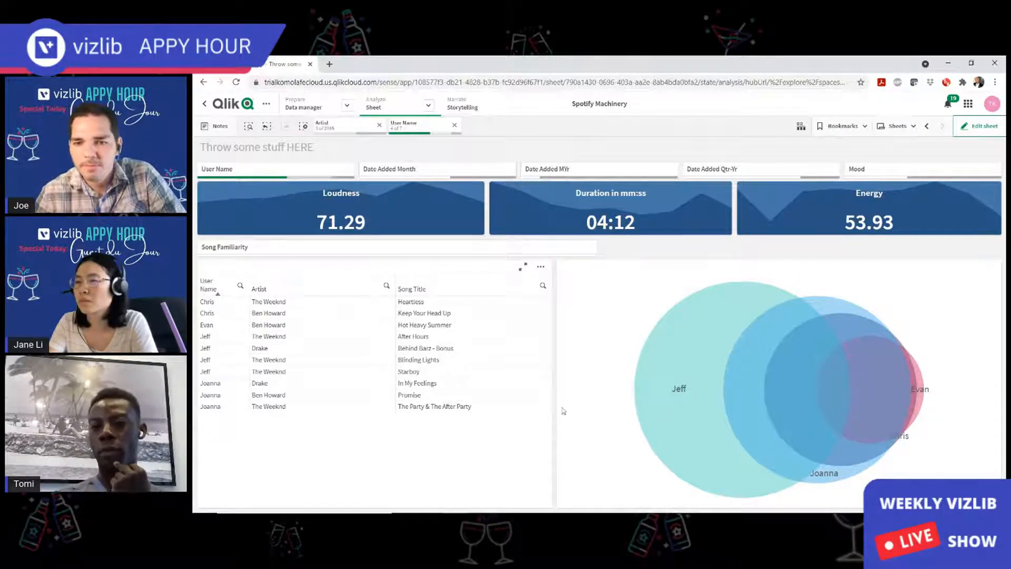
mouse_move(770, 373)
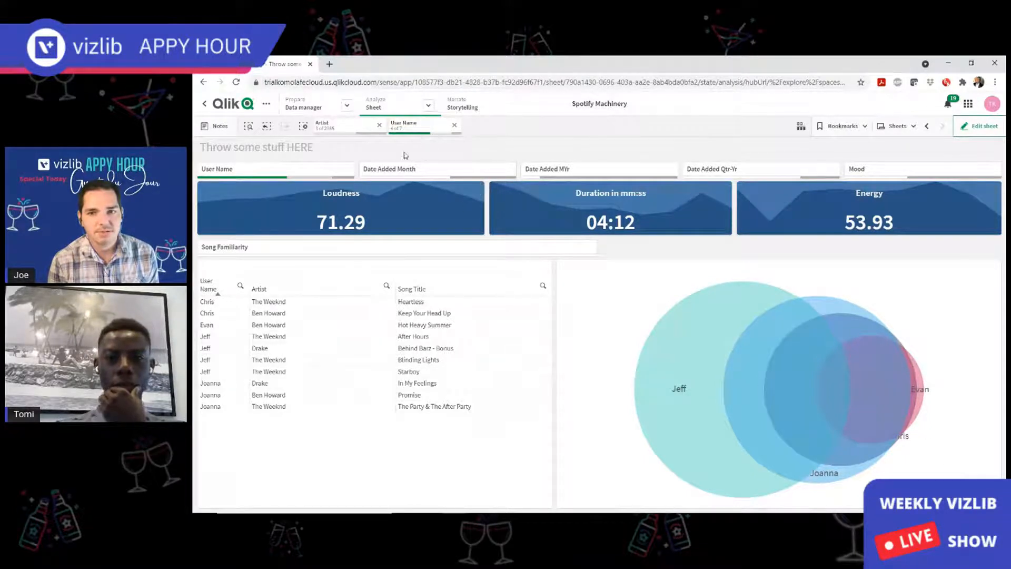
Clear all selections and duplicate the public sheet Rolling Average As-Of-Table.
key("ctrl+shift+d")
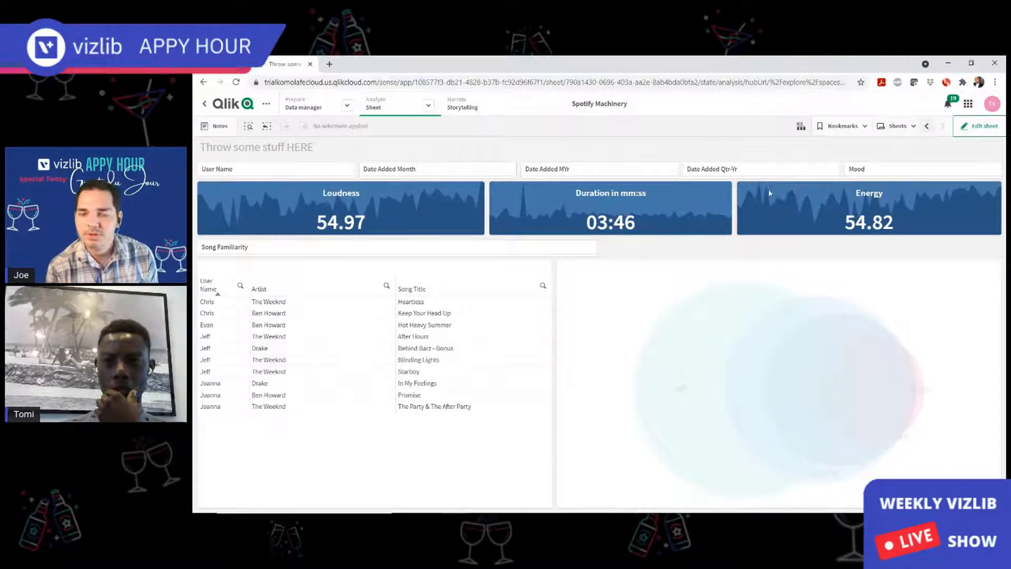
left_click(911, 129)
left_click(914, 129)
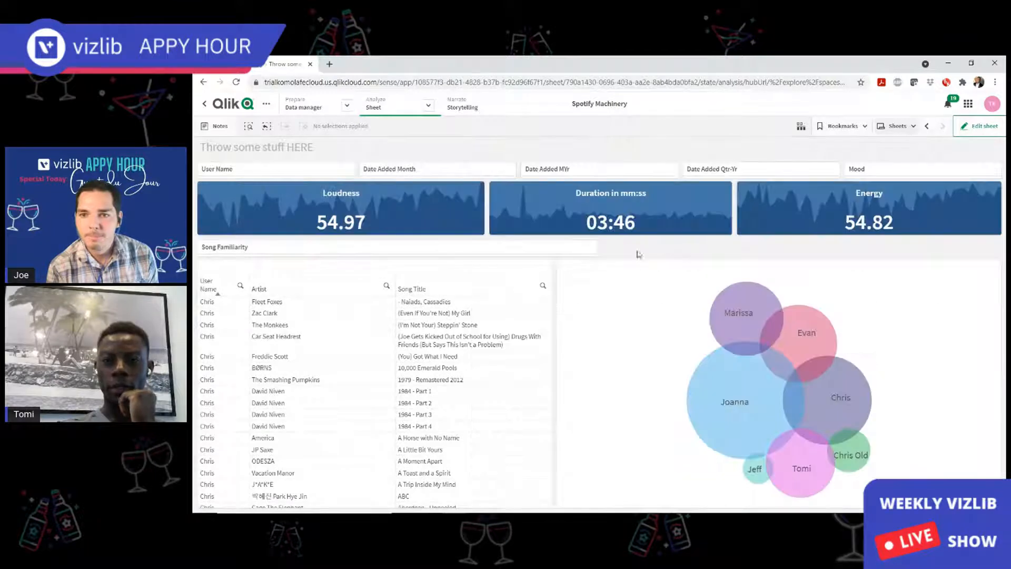
left_click(911, 129)
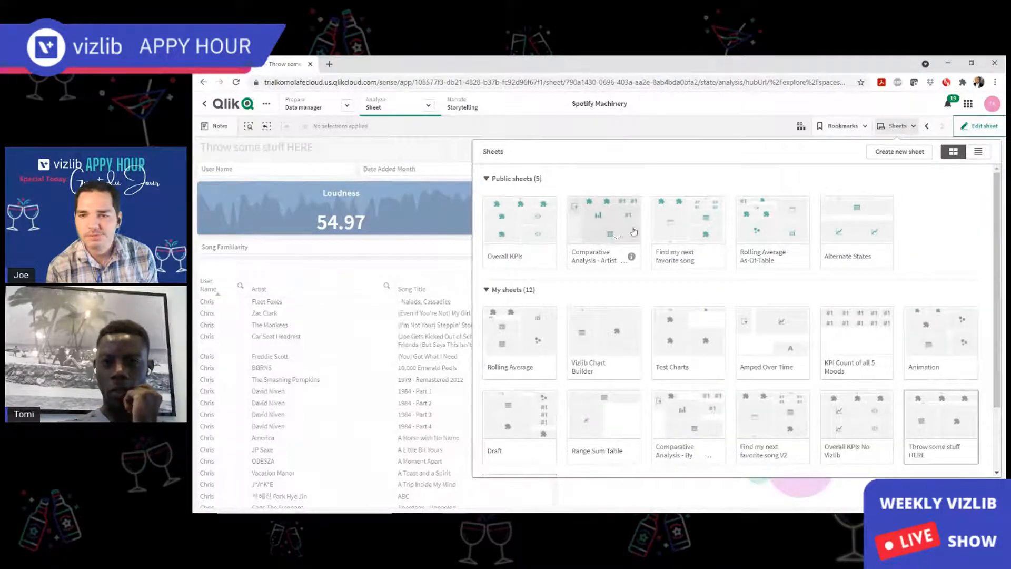
right_click(758, 230)
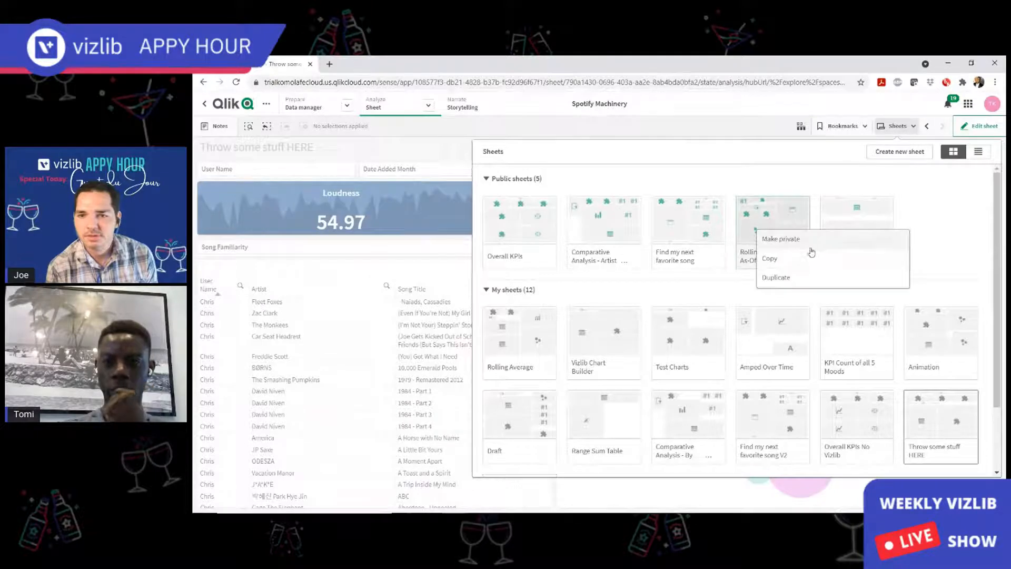
left_click(793, 278)
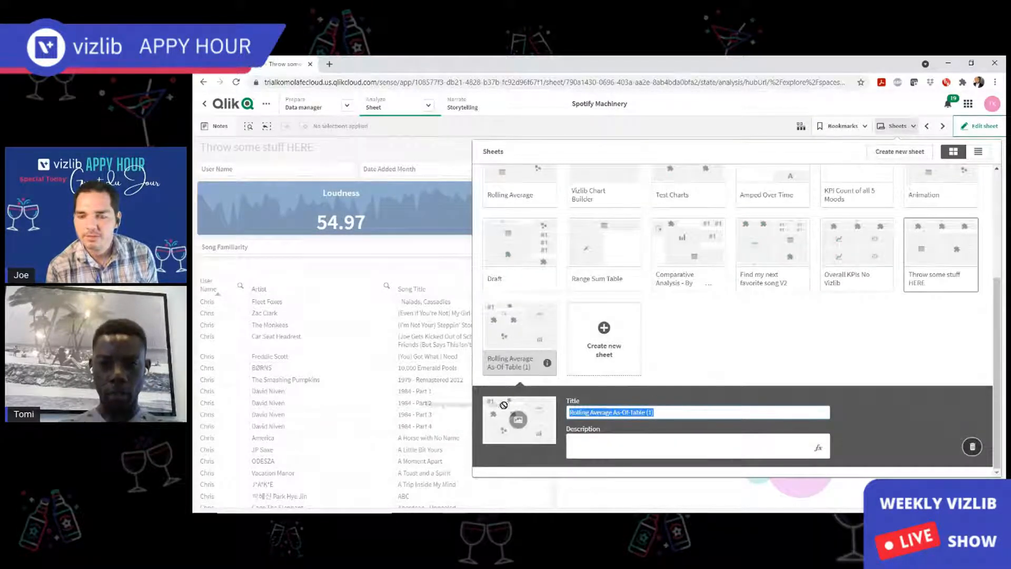
Rename the duplicated sheet as "Rolling Average Throw Some Stuff" and open it.
left_click_drag(668, 417, 612, 413)
type("Throw")
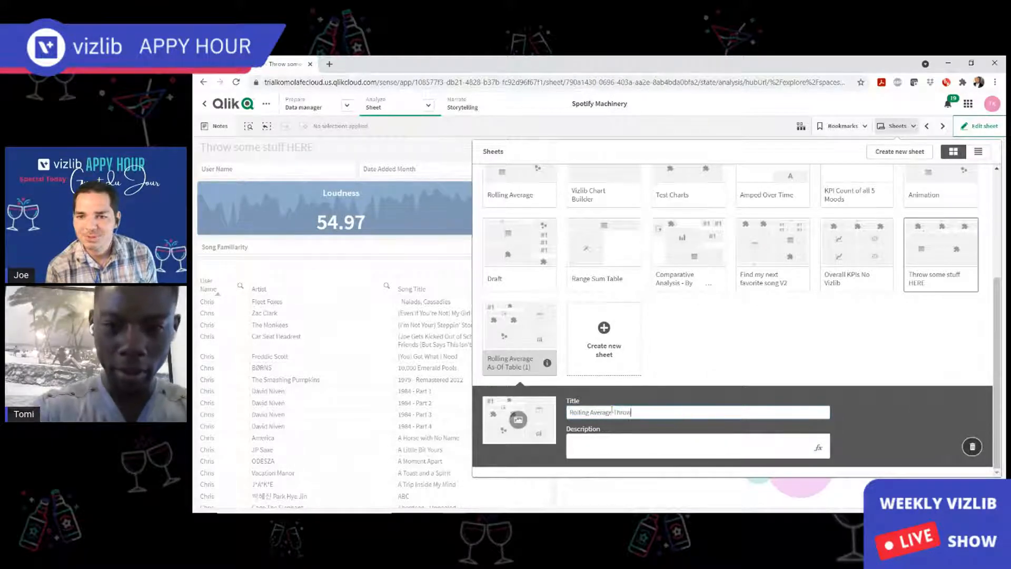
type(" Some Stuff")
key("Return")
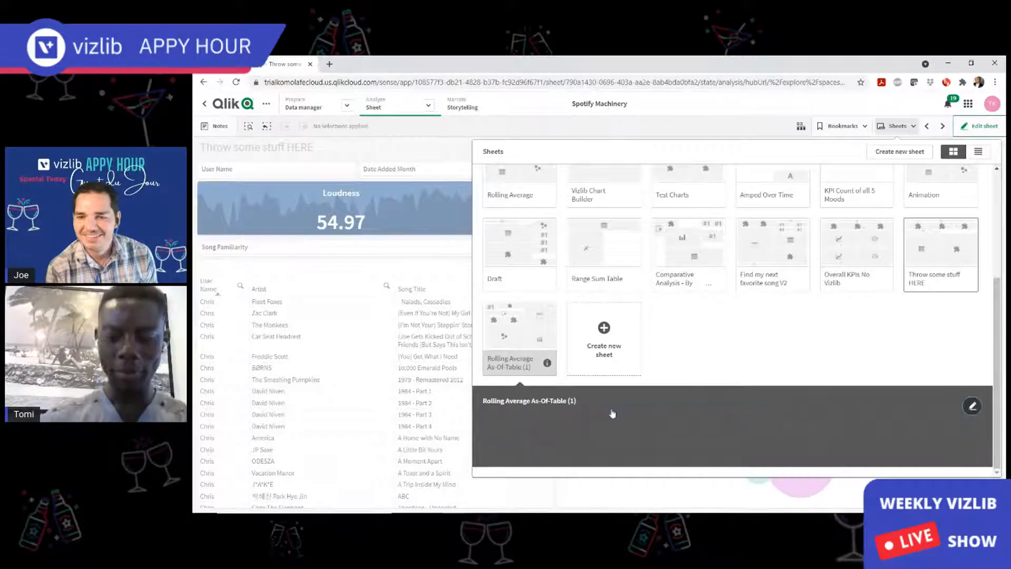
left_click(518, 339)
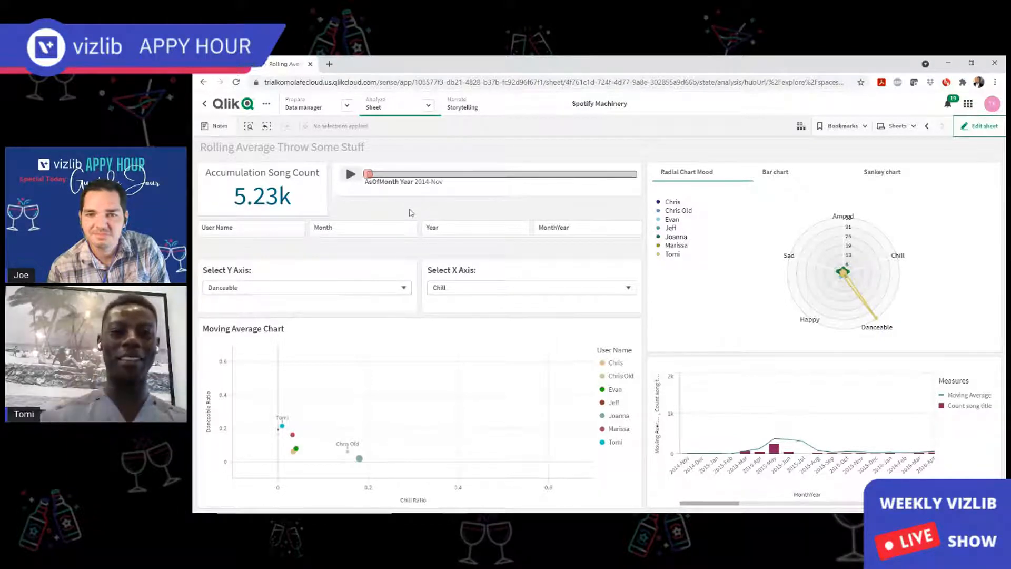
Search Google in a new browser tab for "asofmoth qlik sense" and open the Qlik Community post on creating a chart using an As-Of table.
left_click(329, 64)
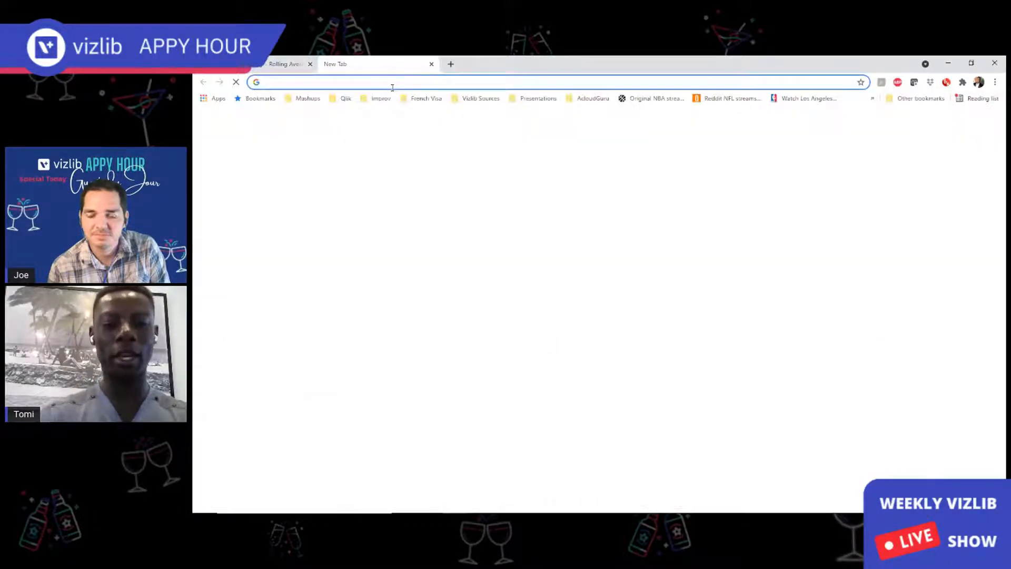
type("asofm")
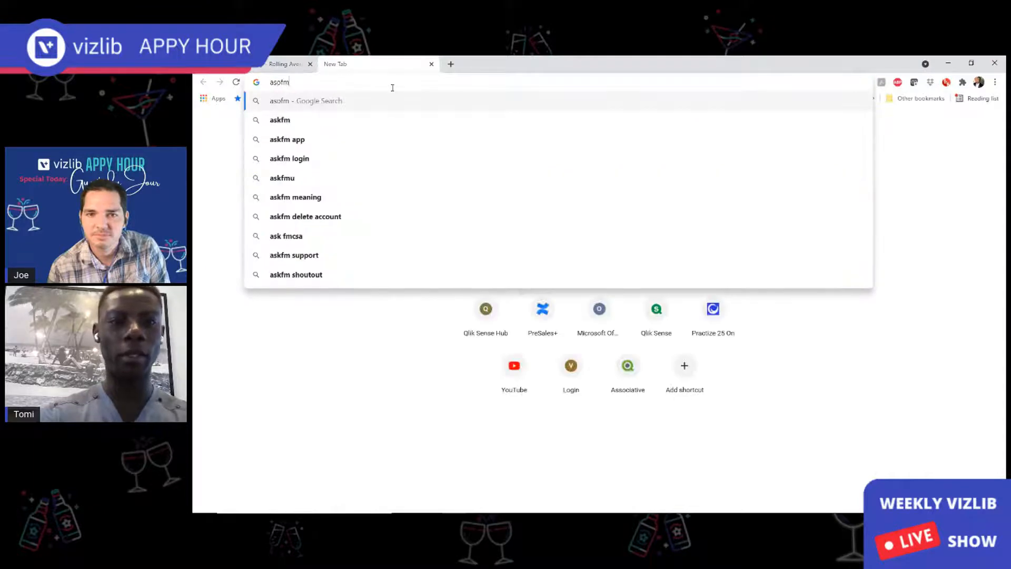
type("oth")
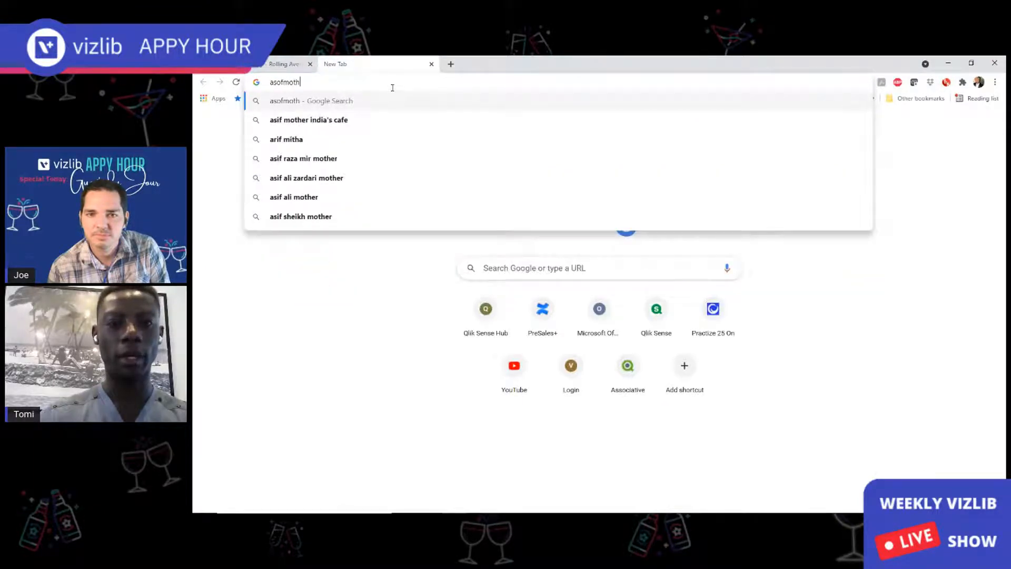
type(" qlik sense")
key("Return")
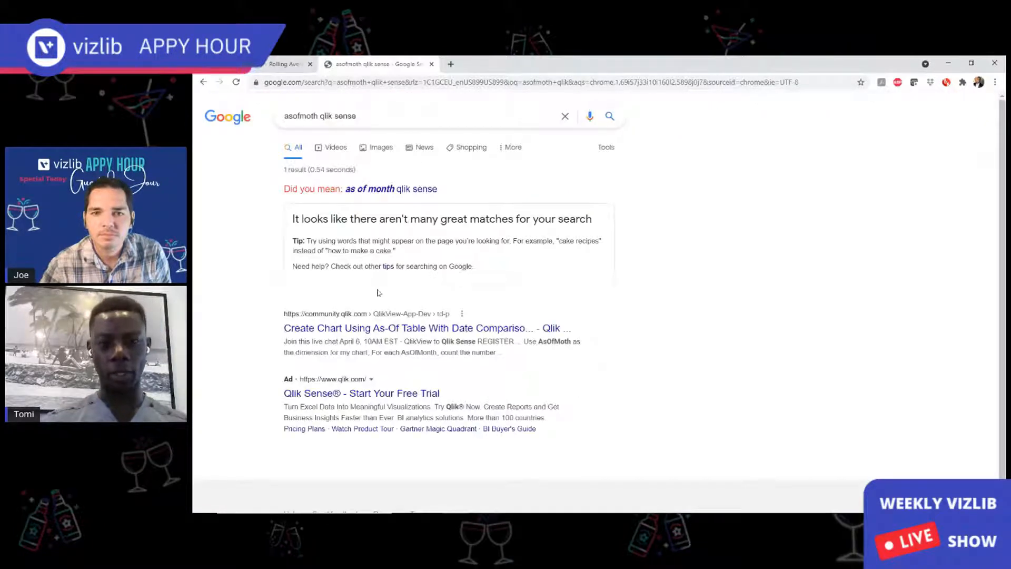
left_click(419, 330)
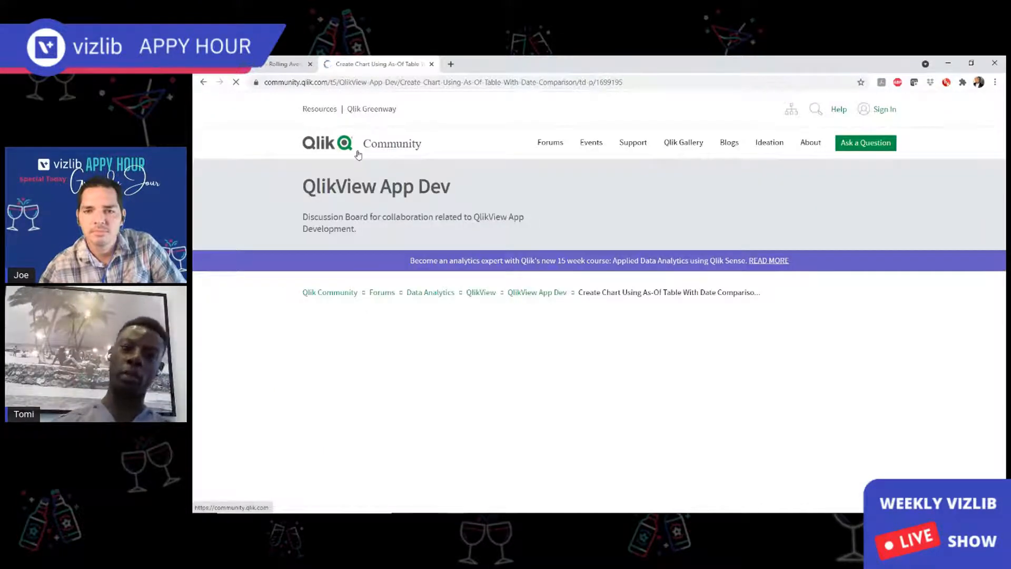
scroll(453, 423, "down", 2)
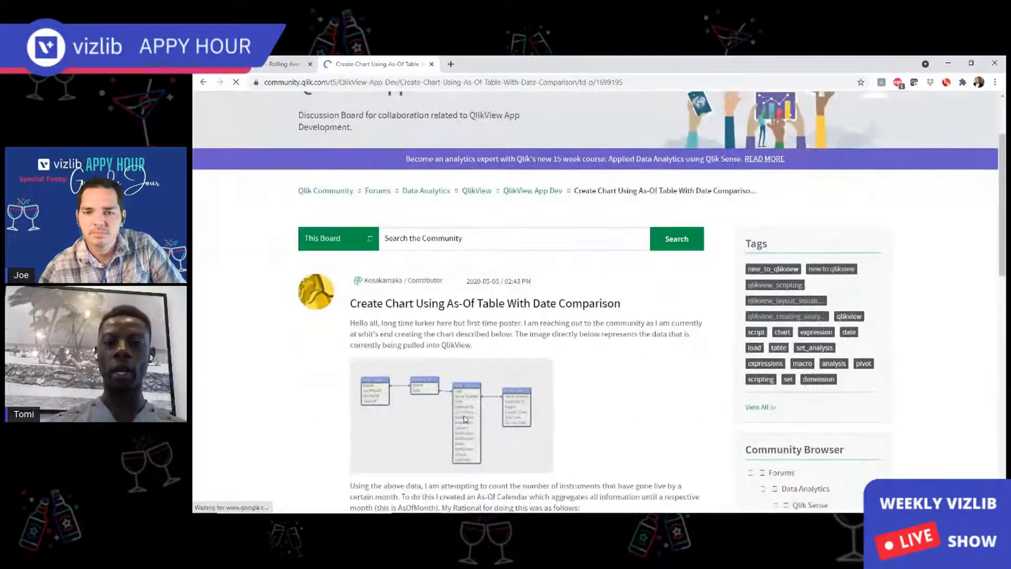
Read the As-Of table forum post and enlarge its data model image.
scroll(443, 370, "down", 2)
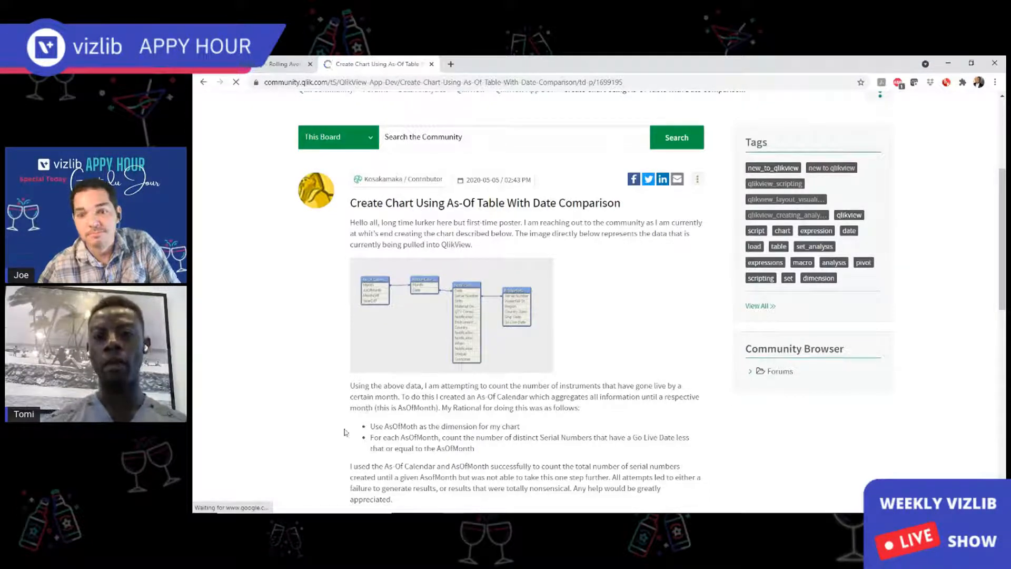
left_click(533, 346)
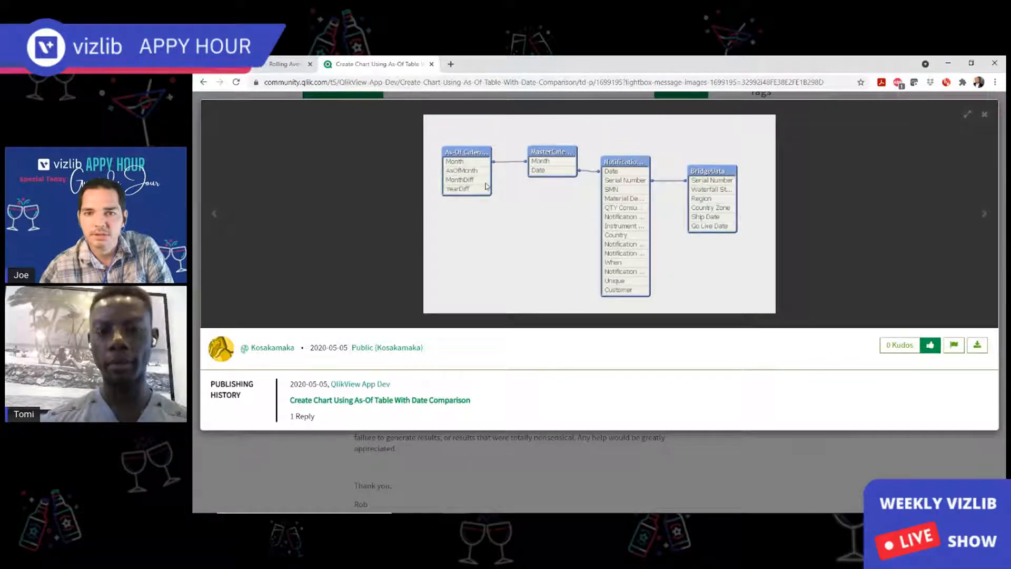
Return to the Qlik sheet, edit it by deleting the untitled combo chart and shortening the radial chart container above to 16 x 8 cells.
left_click(292, 64)
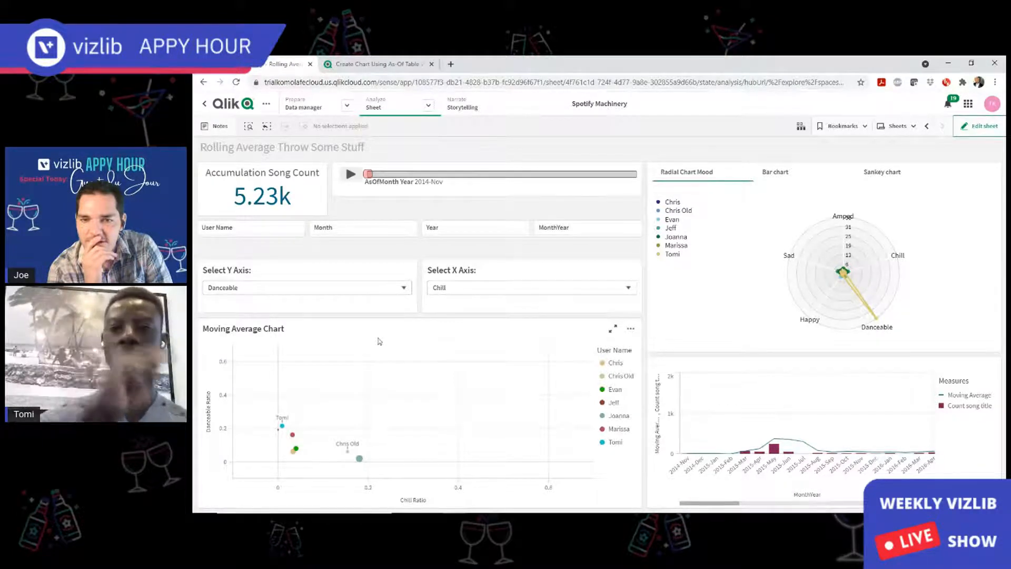
left_click(961, 132)
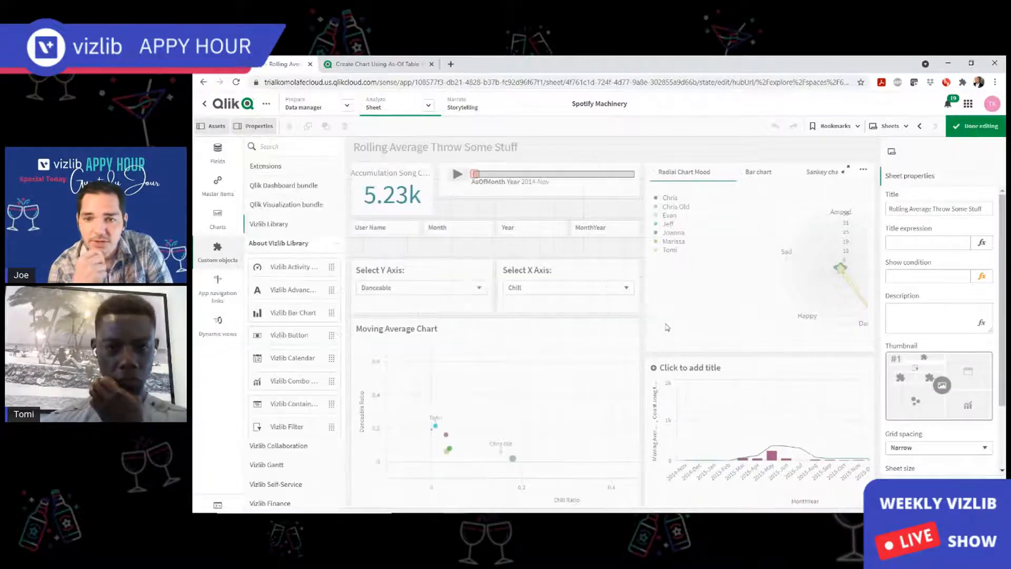
left_click(562, 396)
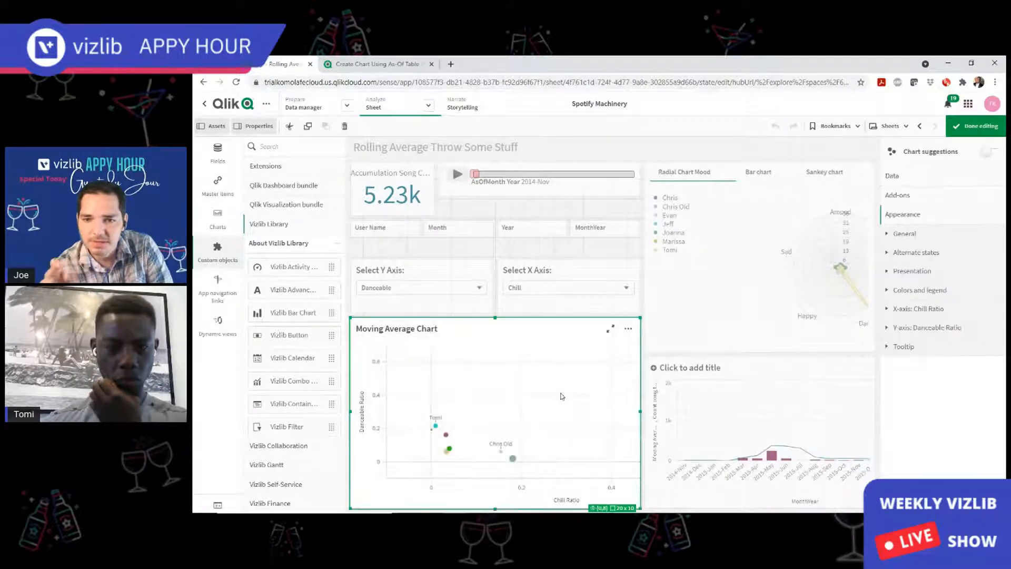
left_click(730, 397)
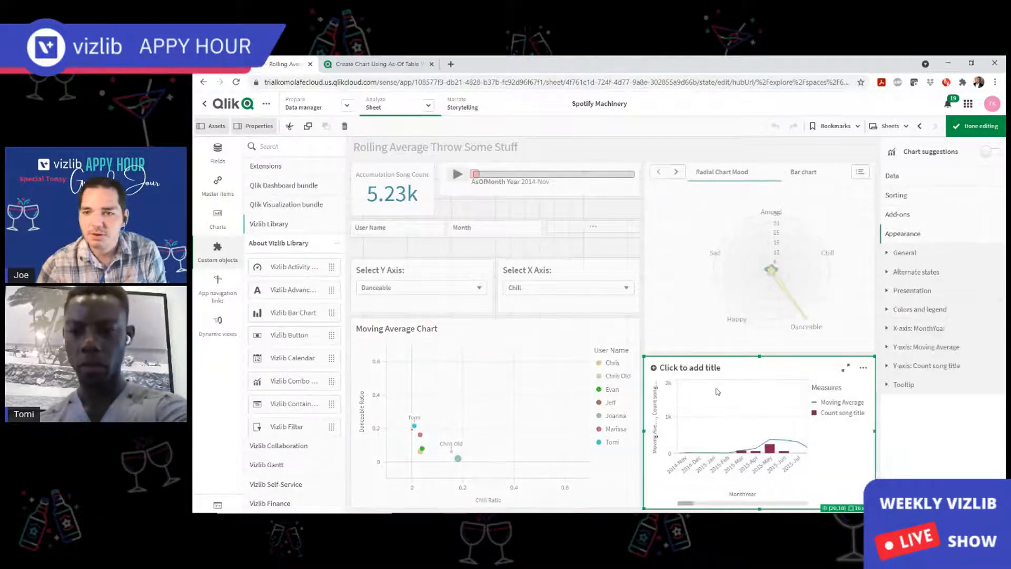
left_click(679, 281)
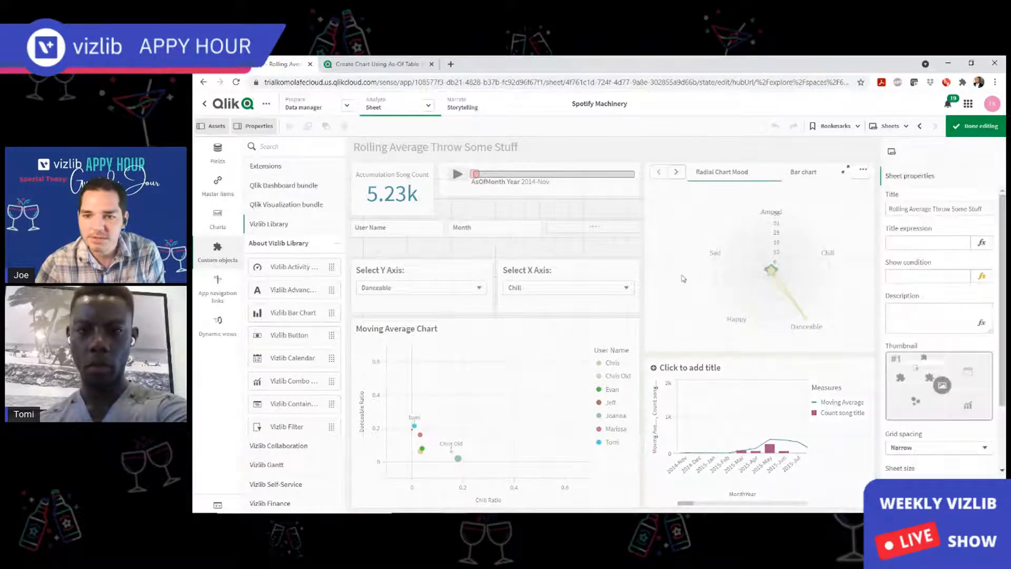
left_click(758, 352)
left_click_drag(757, 353, 758, 313)
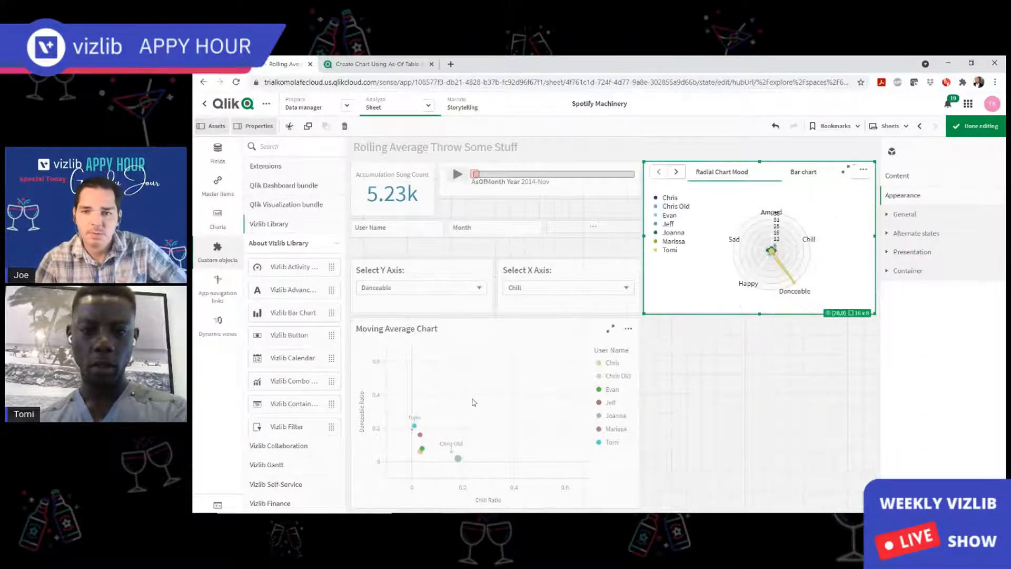
Copy the Moving Average Chart into the empty space beside it and stretch the copy up to the container above.
left_click(503, 401)
left_click(660, 386)
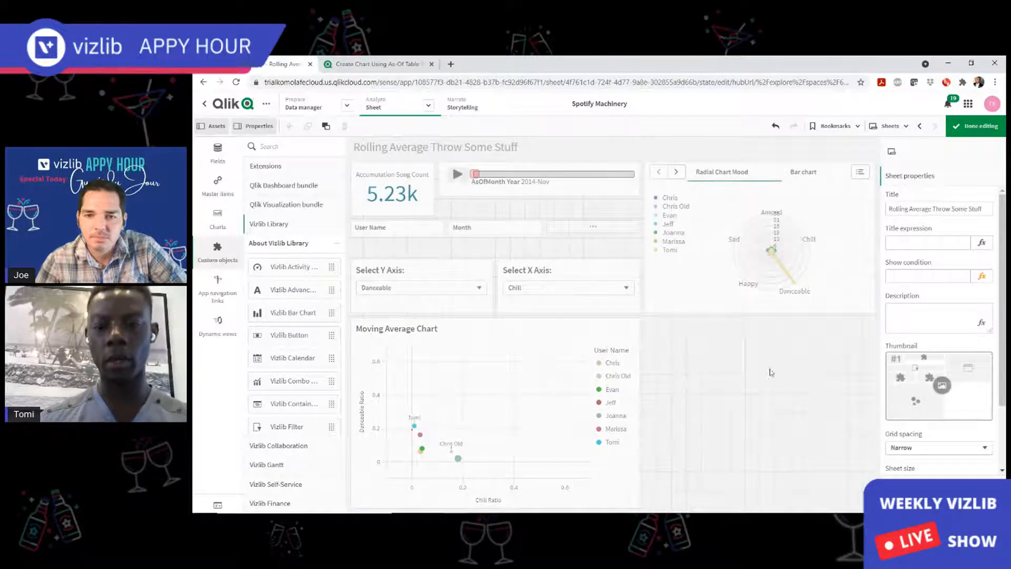
right_click(540, 417)
left_click(560, 426)
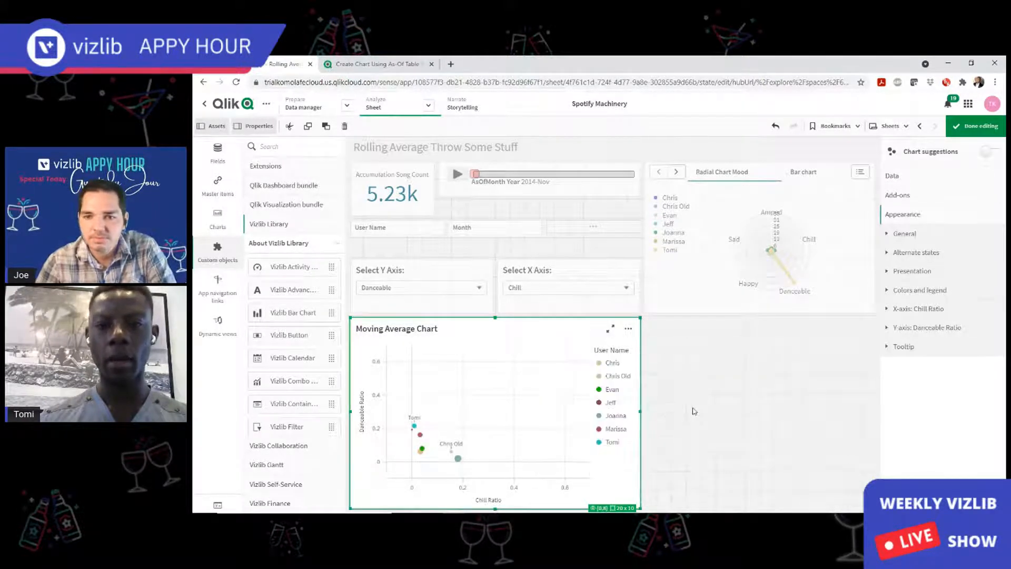
right_click(699, 405)
left_click(707, 387)
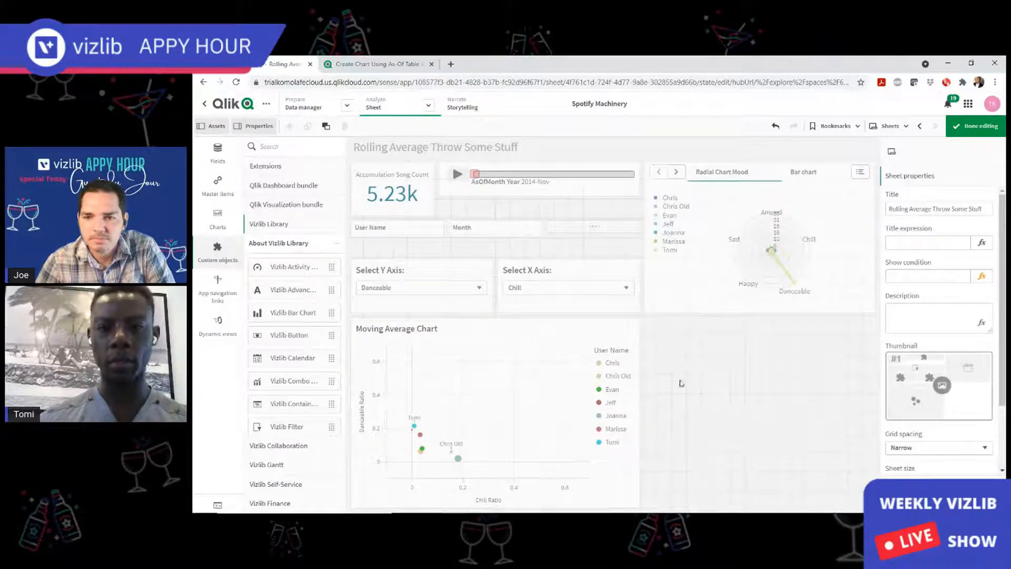
key("ctrl+v")
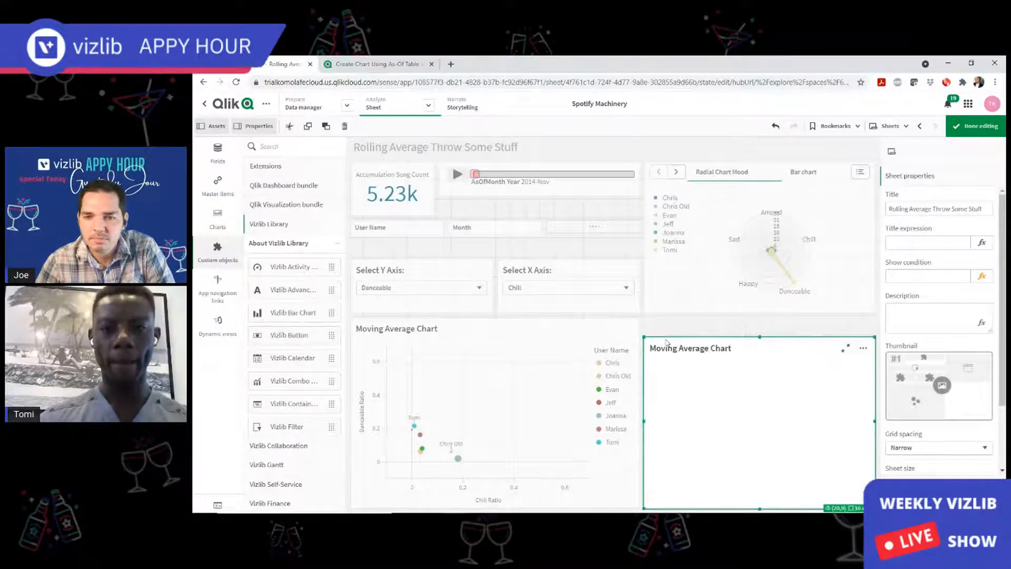
left_click_drag(674, 336, 674, 317)
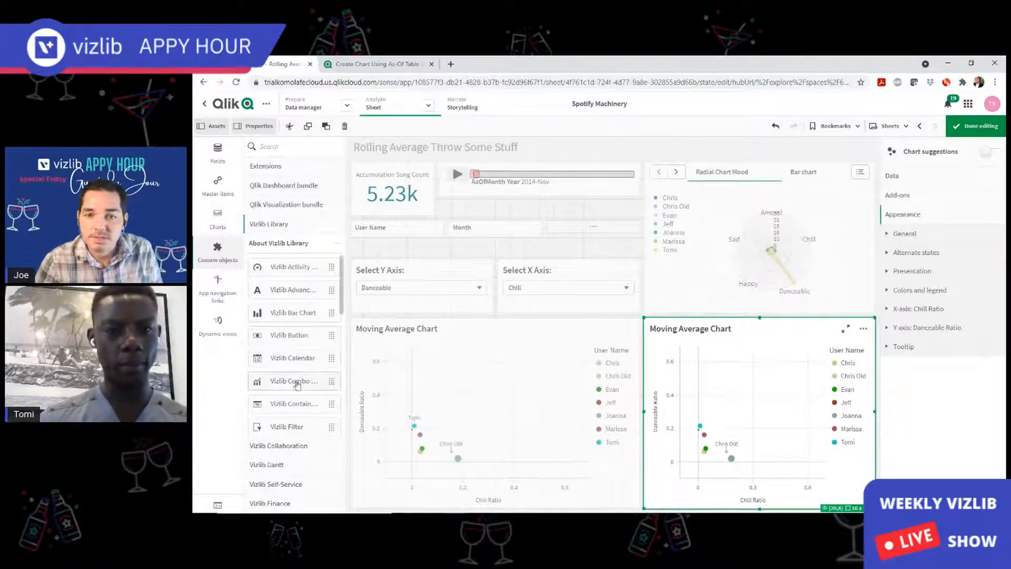
Search the custom objects for "scat" and convert the original Moving Average Chart to a Vizlib Scatter Chart.
scroll(260, 366, "down", 3)
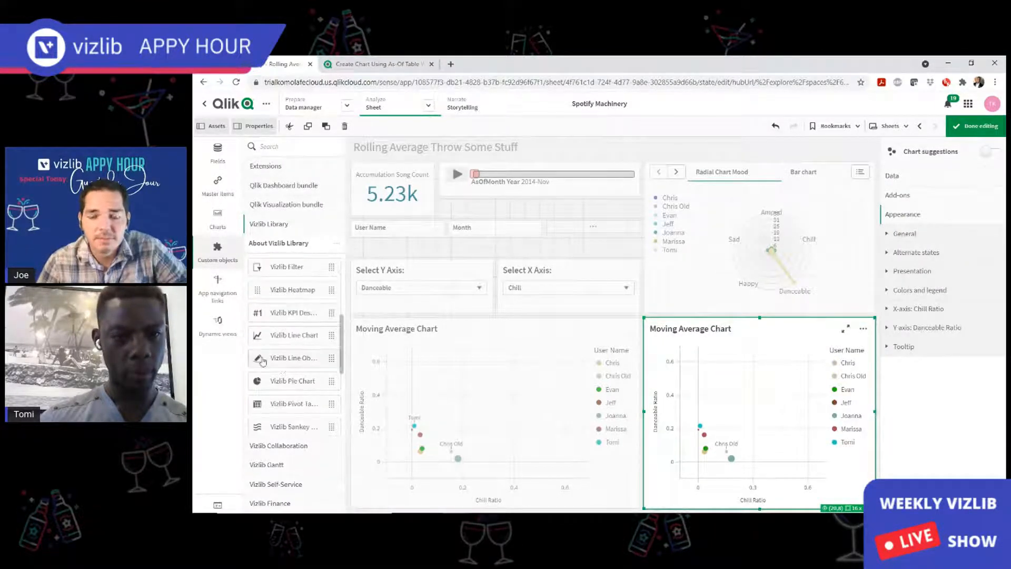
scroll(292, 410, "down", 3)
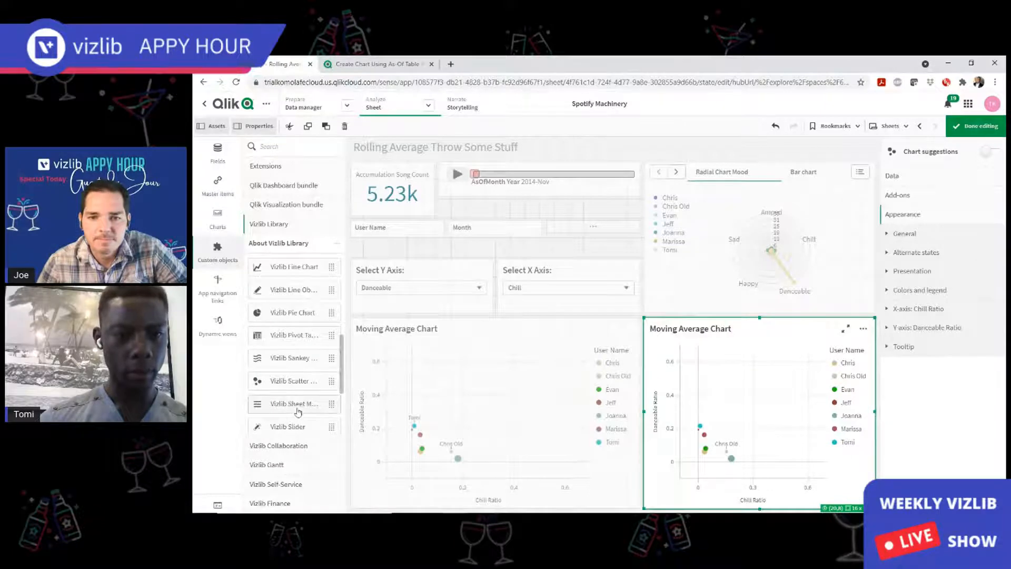
scroll(296, 412, "down", 2)
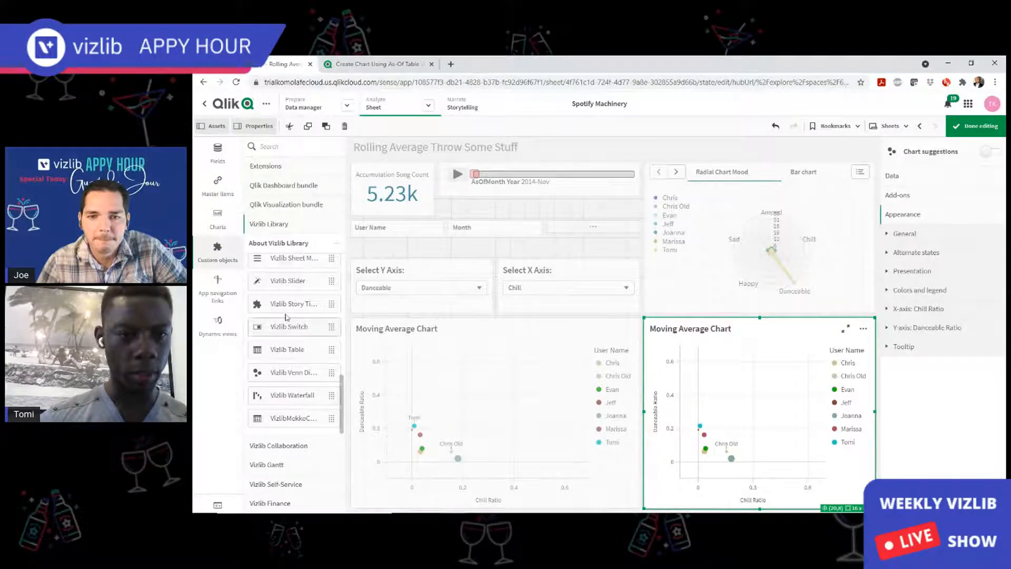
scroll(285, 316, "up", 5)
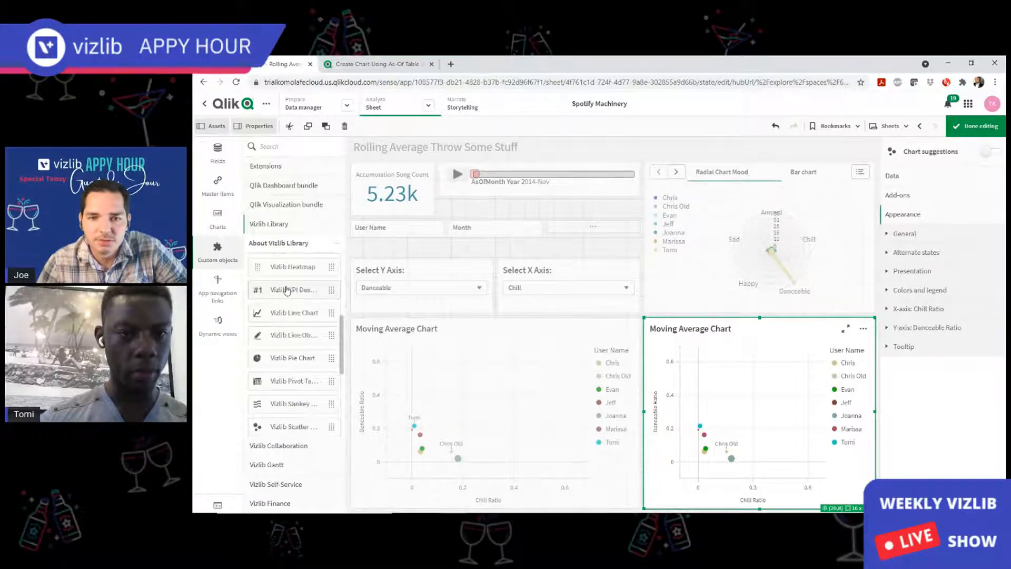
scroll(293, 297, "up", 2)
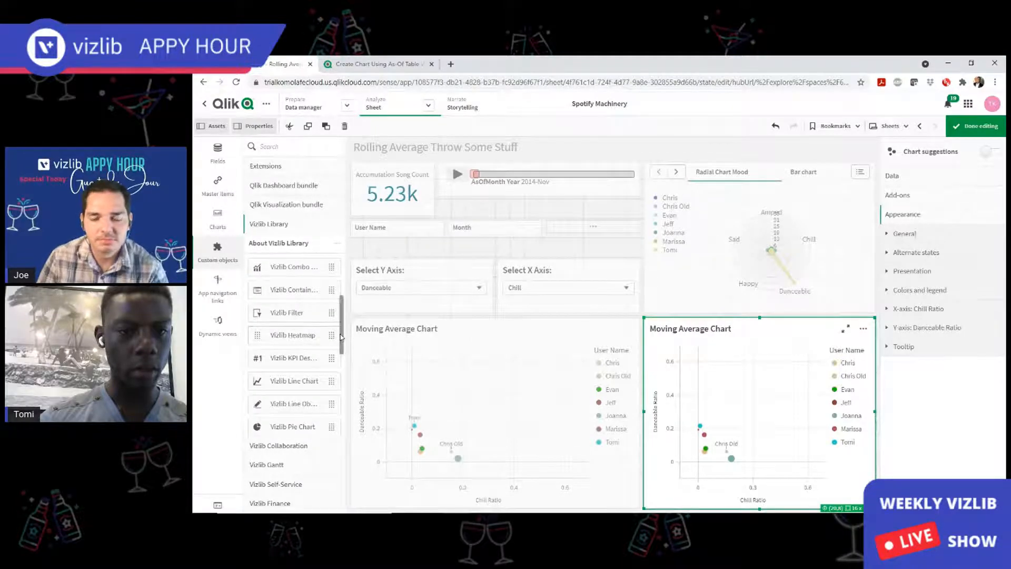
mouse_move(341, 337)
left_mouse_down()
mouse_move(341, 319)
mouse_move(343, 338)
left_mouse_up()
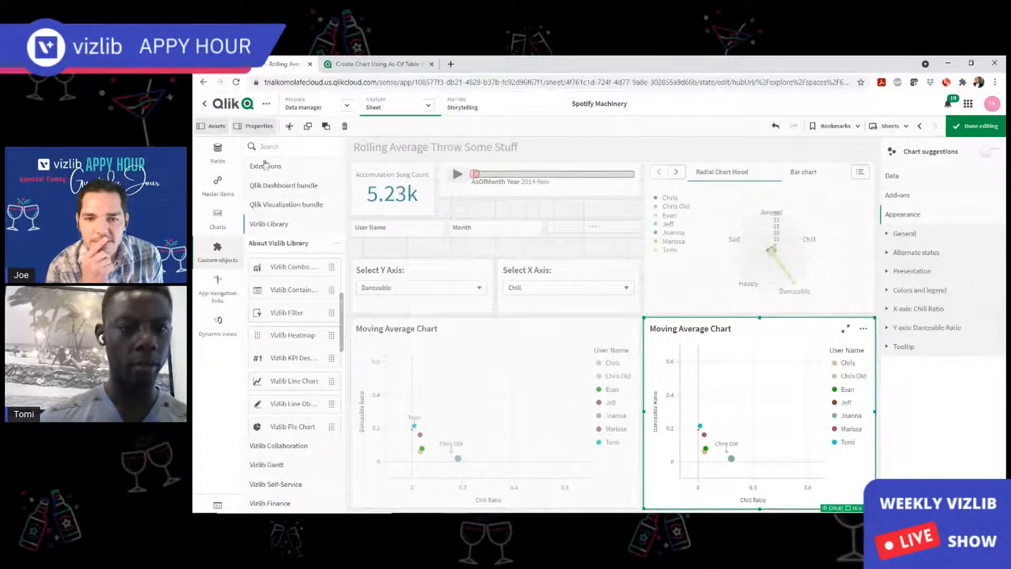
left_click(277, 152)
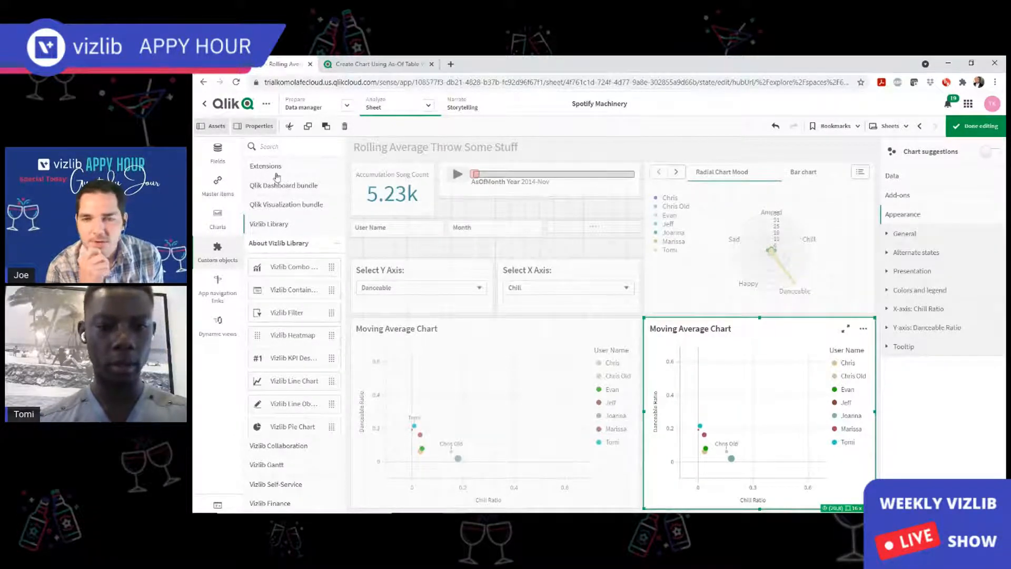
type("scat")
left_click_drag(284, 268, 527, 363)
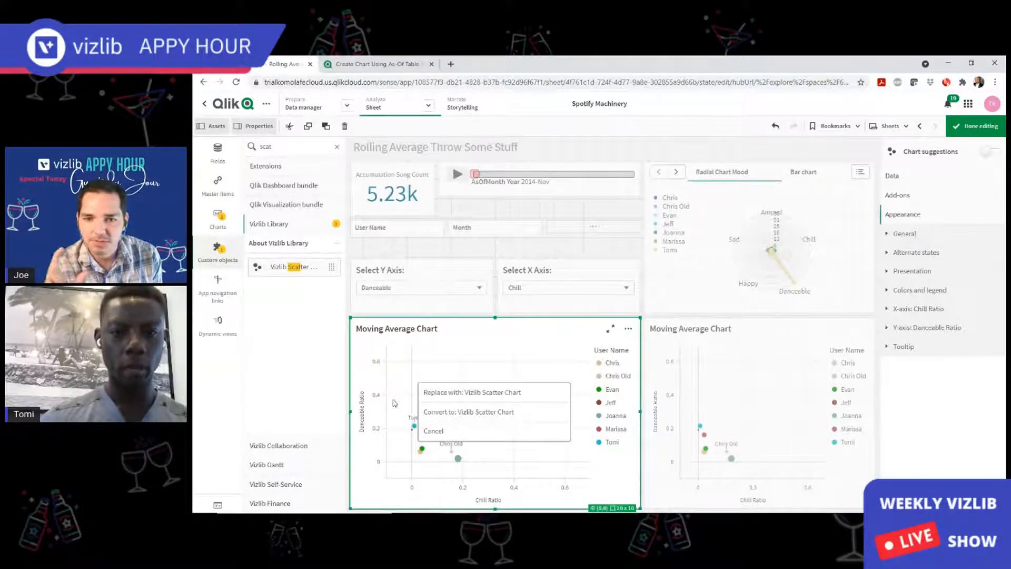
left_click(470, 415)
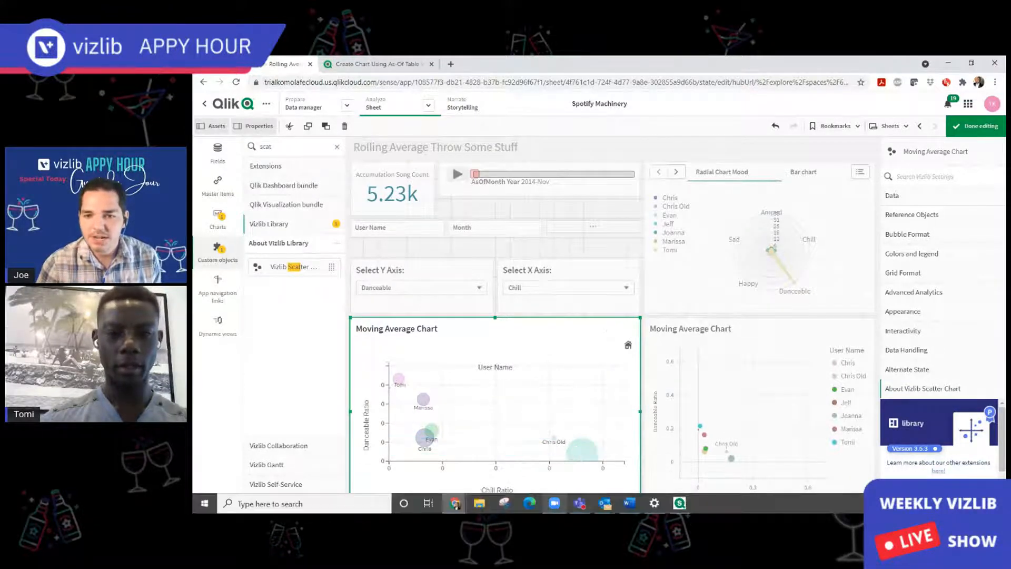
Examine the user bubbles and tooltips of the converted Vizlib scatter chart, including in its full-screen view.
mouse_move(554, 503)
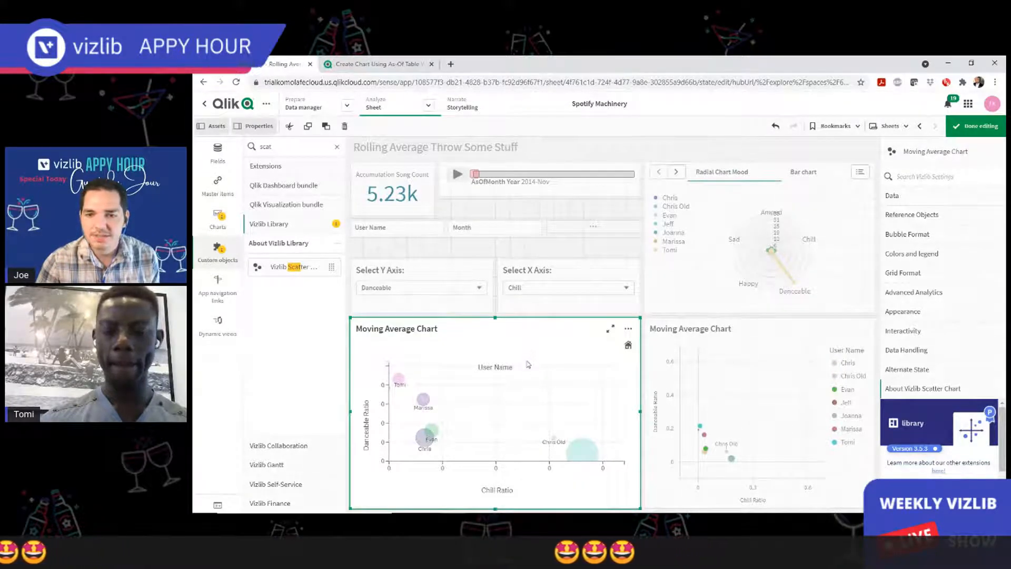
mouse_move(403, 384)
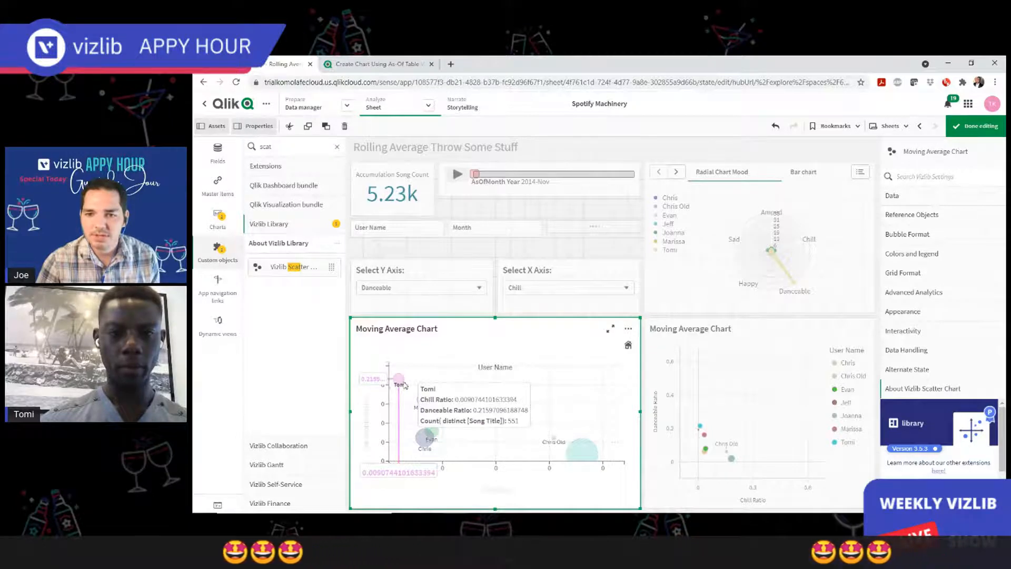
left_click(616, 329)
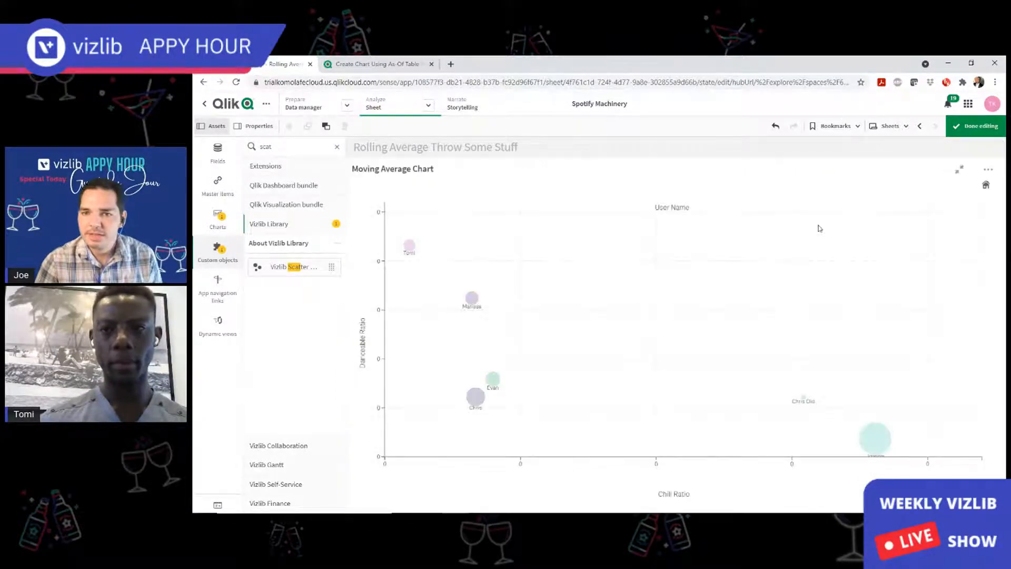
mouse_move(803, 401)
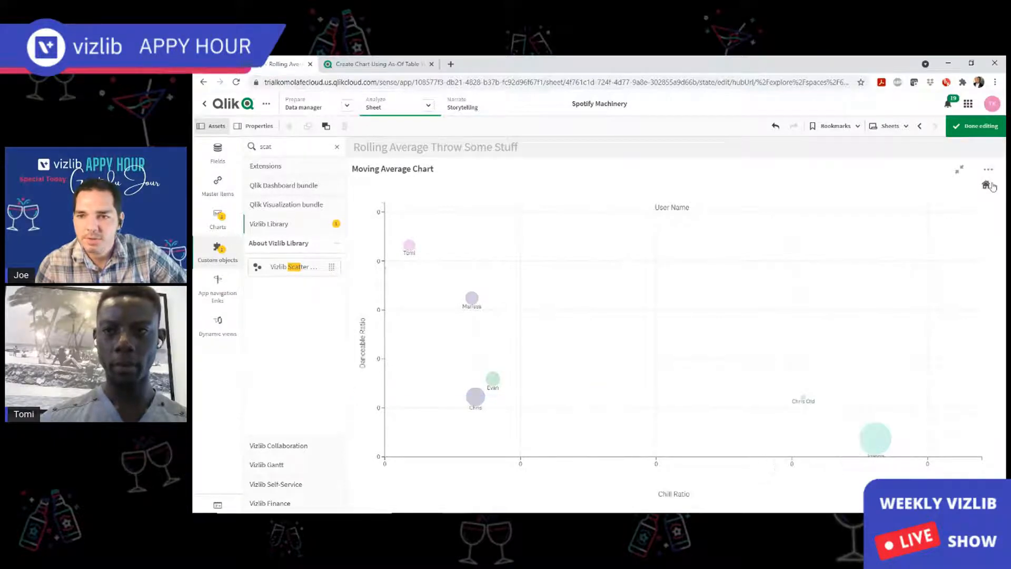
left_click(957, 172)
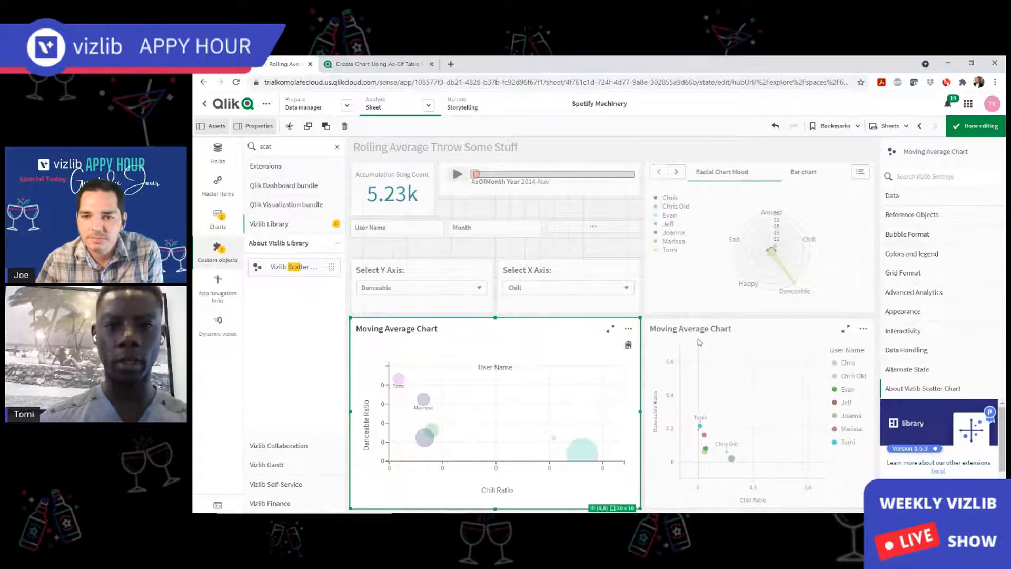
Delete the Accumulation Song Count KPI and widen the AsOfMonth Year animator across the freed space.
left_click(392, 194)
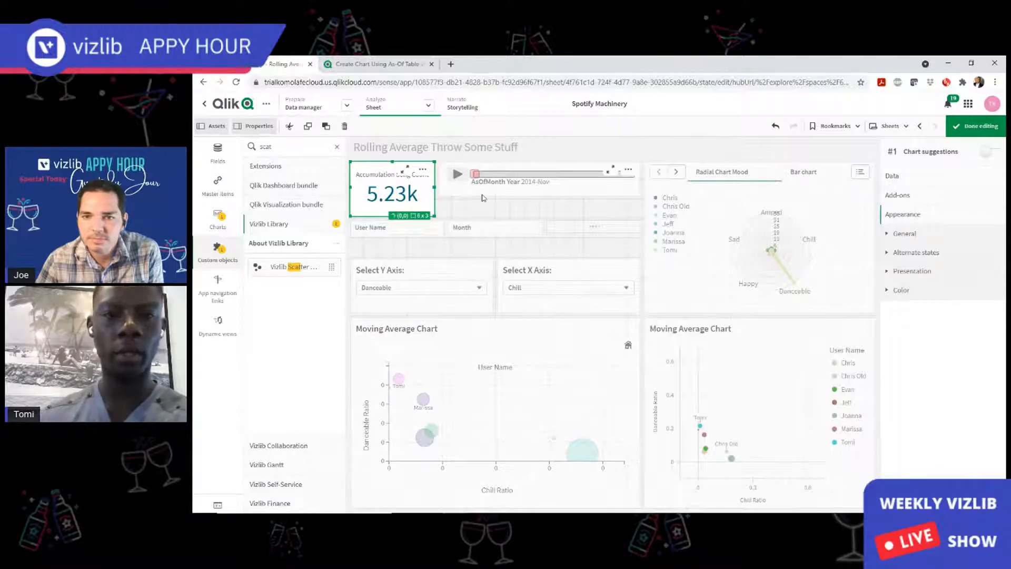
left_click(482, 193)
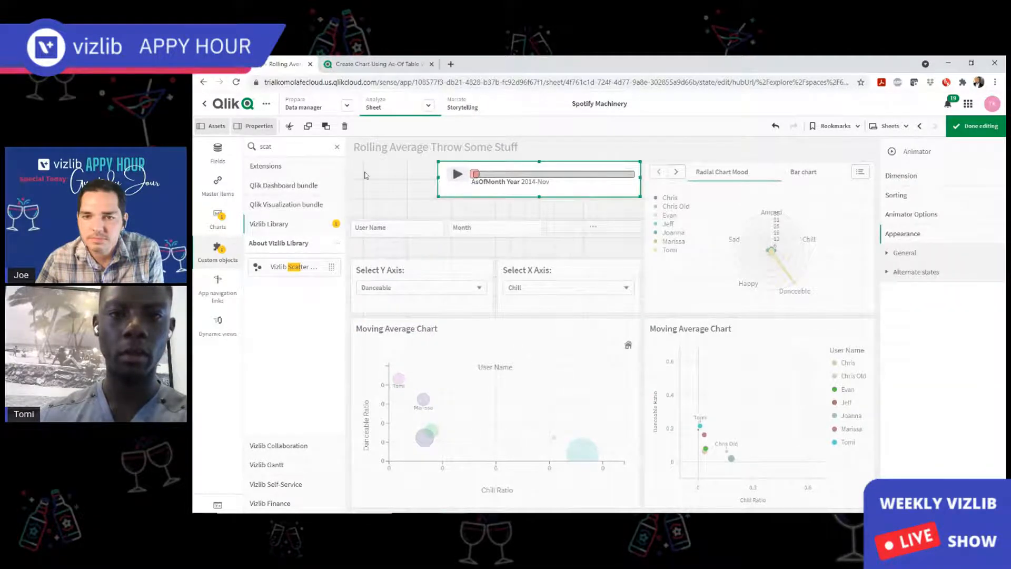
left_click_drag(365, 175, 365, 175)
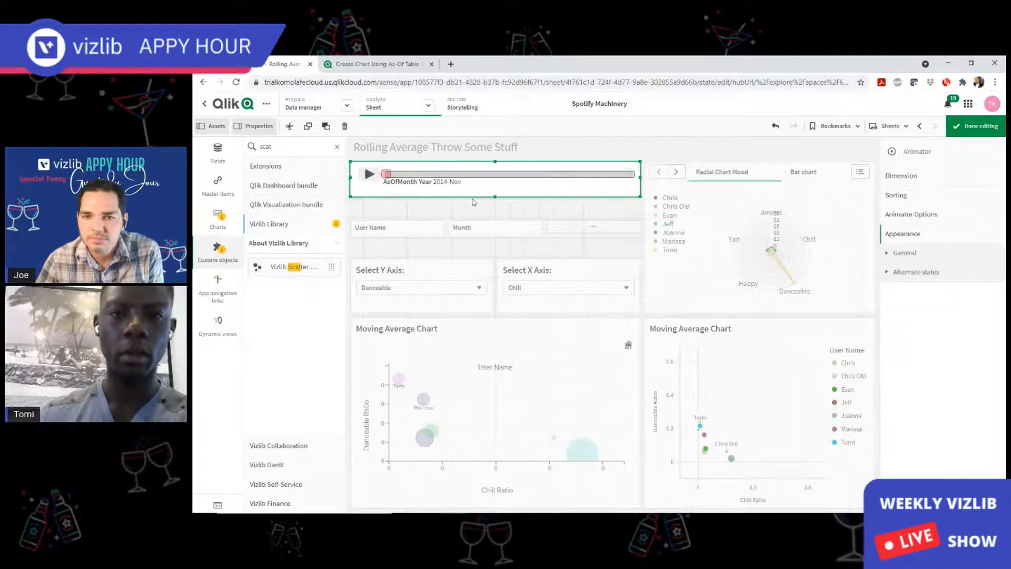
Delete the User Name and Month filter pane and the radial chart container.
left_click(361, 227)
left_click(431, 255)
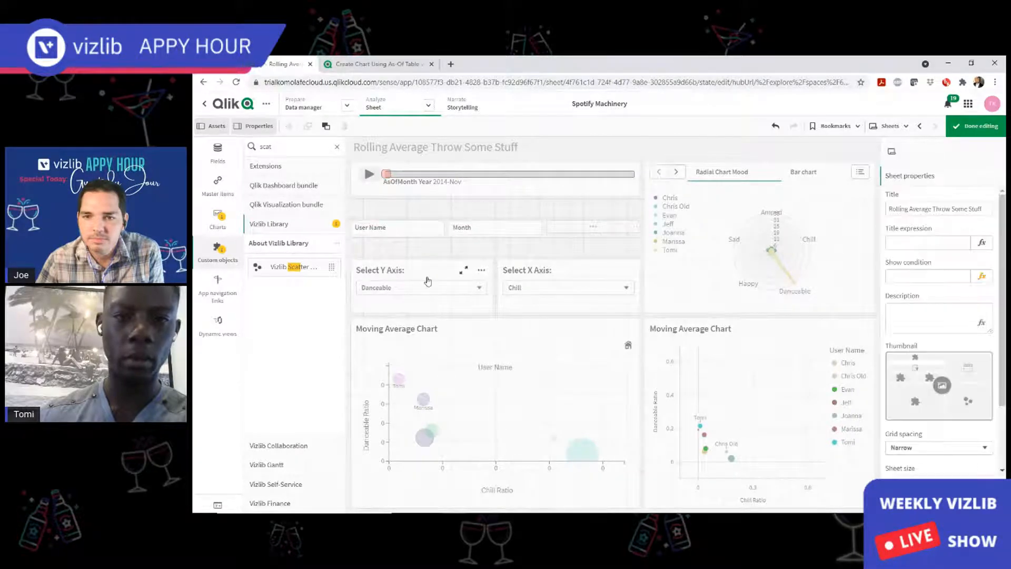
left_click(667, 219)
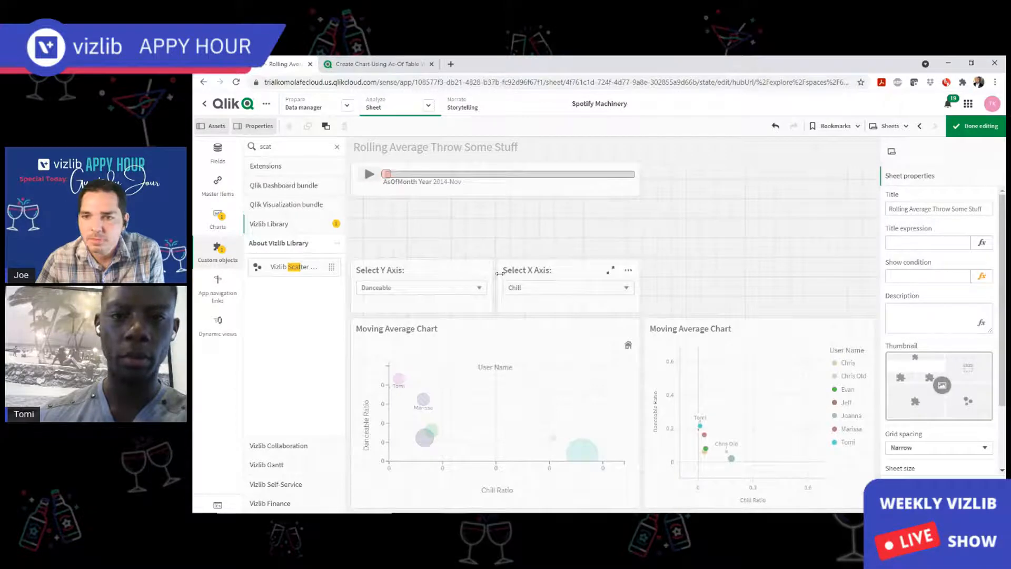
Move the Select X Axis dropdown beside the animator and place the Select Y Axis dropdown directly beneath it.
left_click(522, 271)
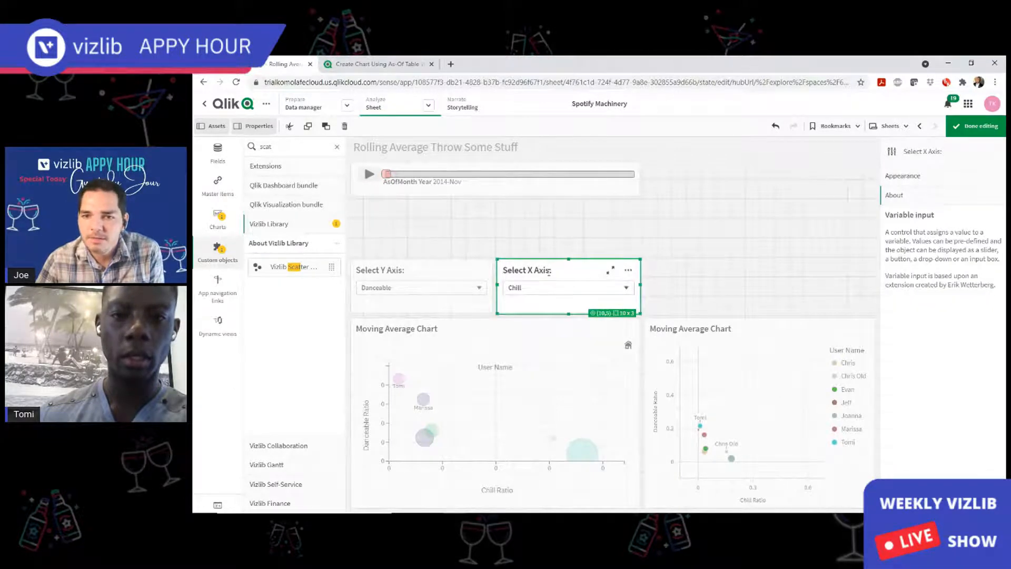
left_click_drag(572, 257, 752, 200)
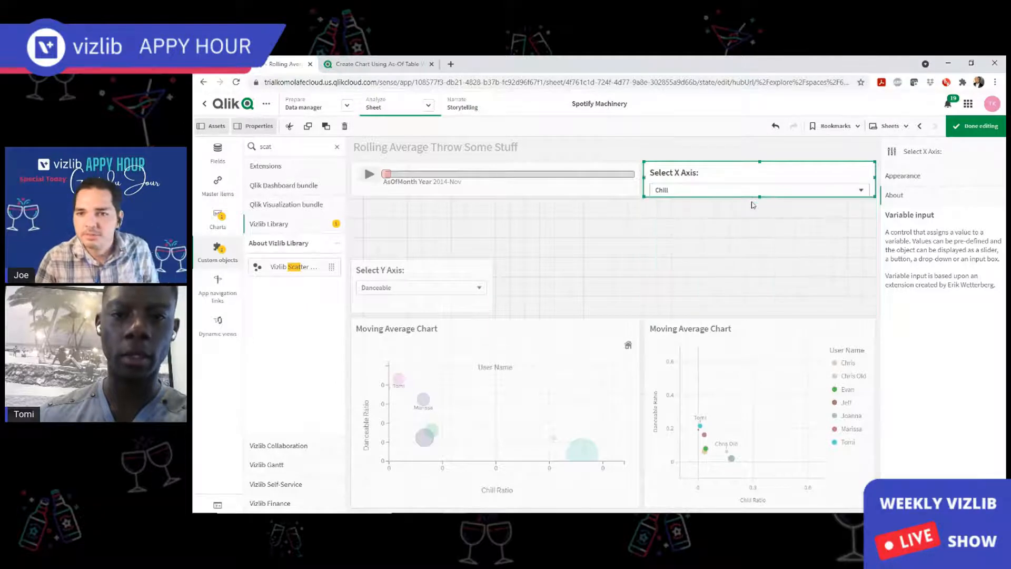
left_click_drag(744, 296, 770, 240)
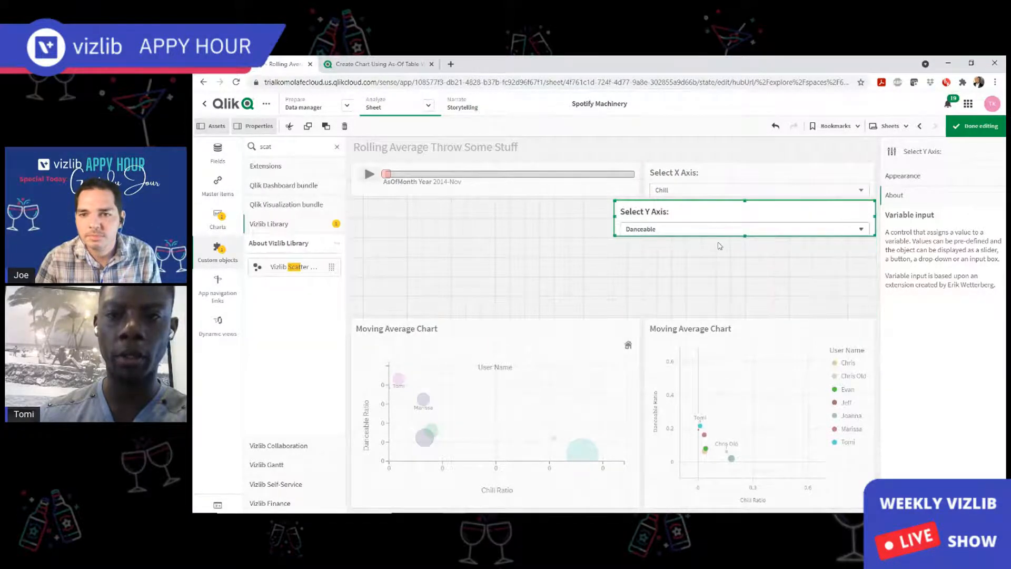
Narrow the Select Y Axis dropdown to match the Select X Axis dropdown and shrink the native scatter chart into the sheet's lower-right corner.
left_click_drag(616, 220, 645, 222)
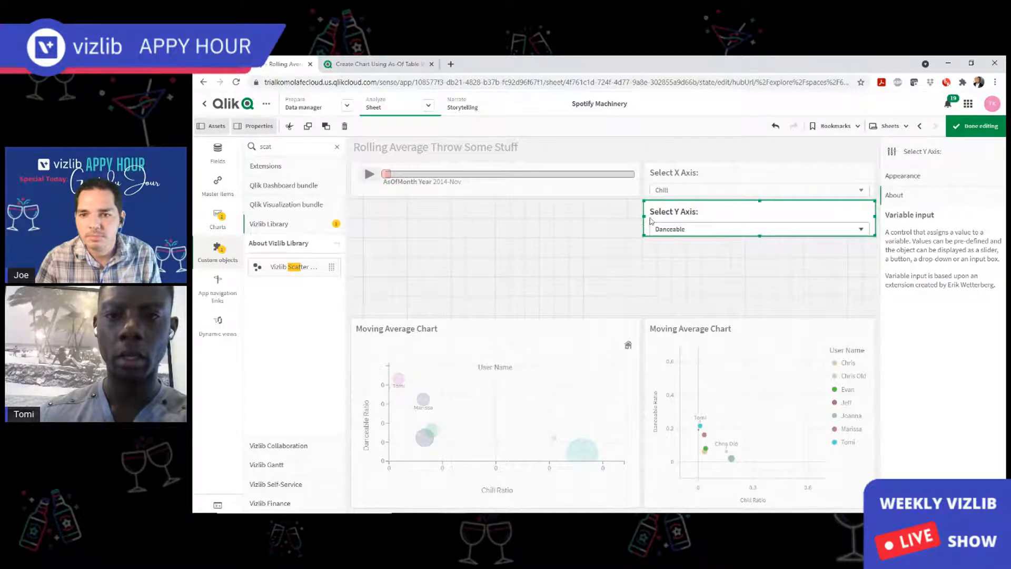
left_click(685, 329)
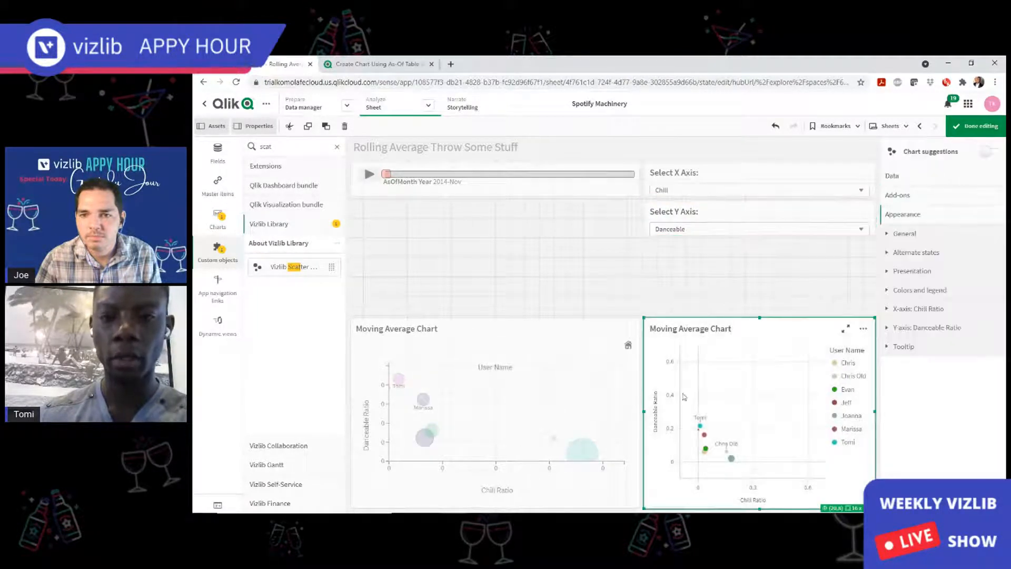
left_click_drag(645, 318, 673, 318)
left_click_drag(858, 363, 836, 416)
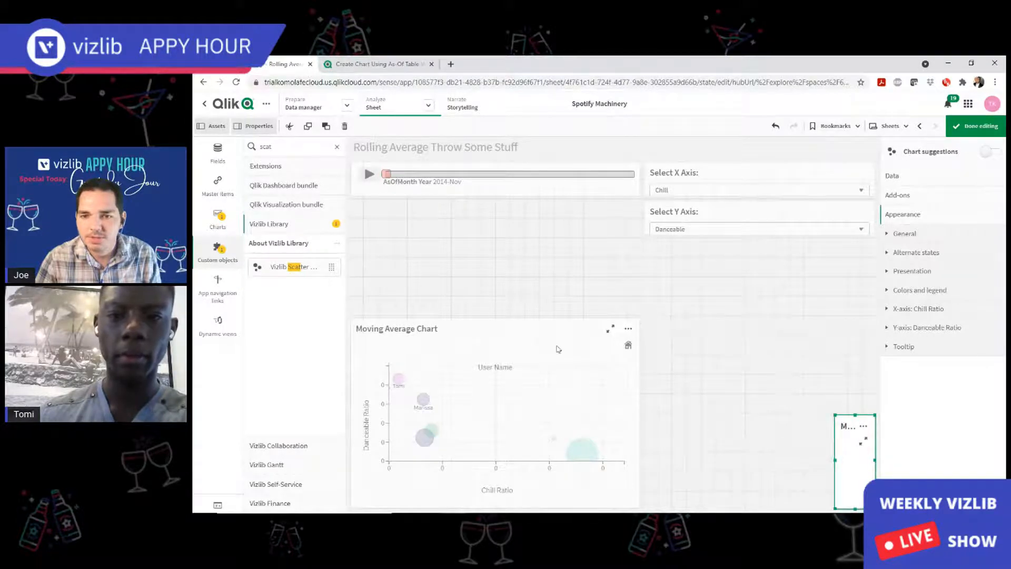
Enlarge the Vizlib scatter chart upward and across to the shrunken native chart.
left_click(540, 358)
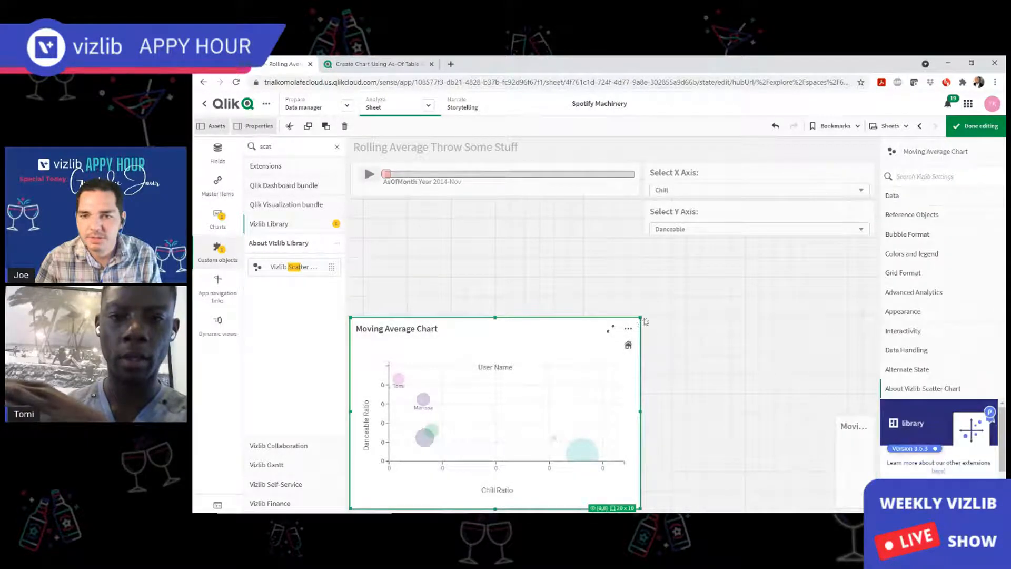
left_click_drag(638, 319, 831, 240)
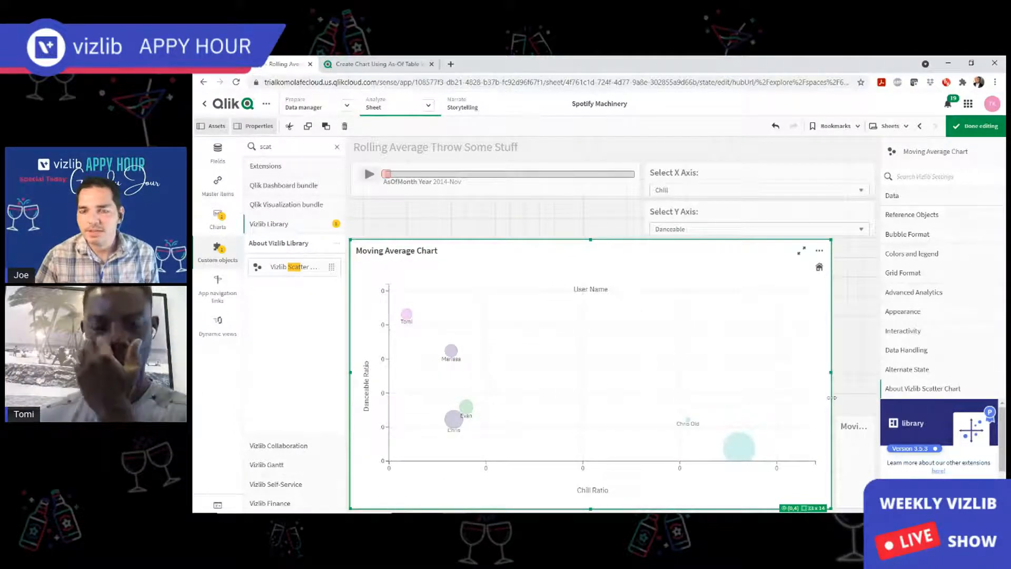
Try the Week field as a second dimension of the Vizlib scatter chart.
left_click(906, 200)
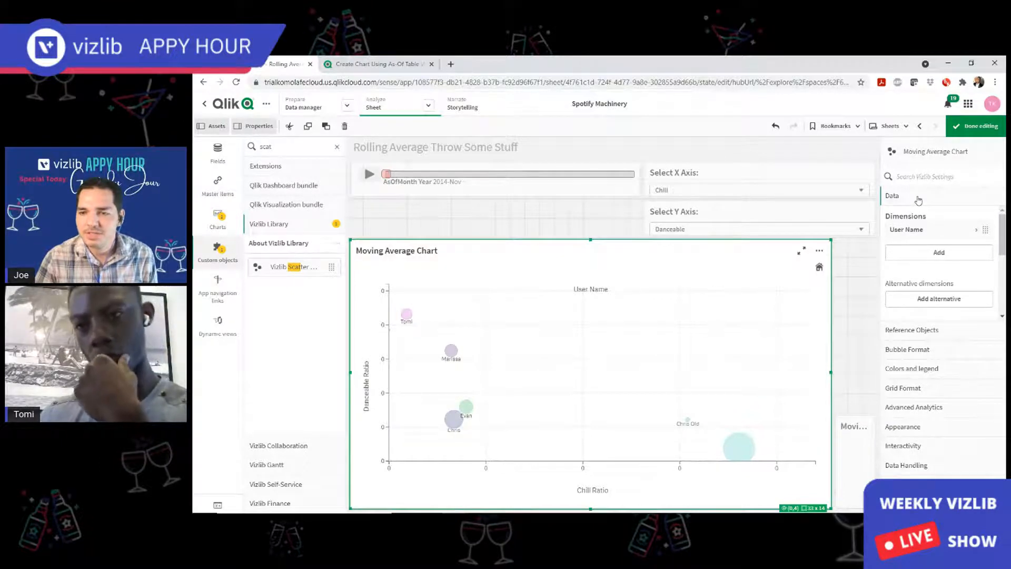
left_click(931, 260)
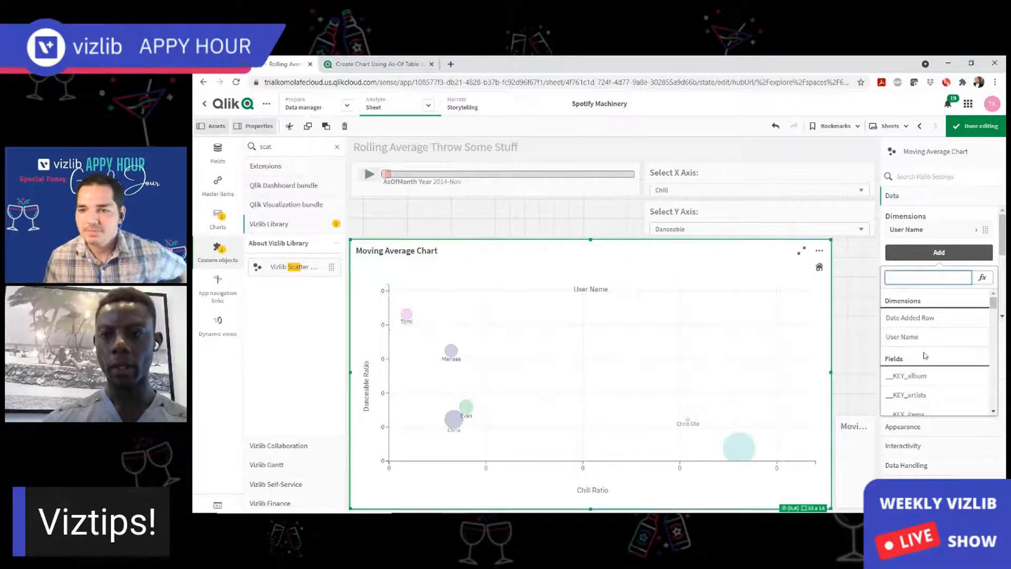
scroll(924, 350, "down", 5)
scroll(922, 350, "down", 10)
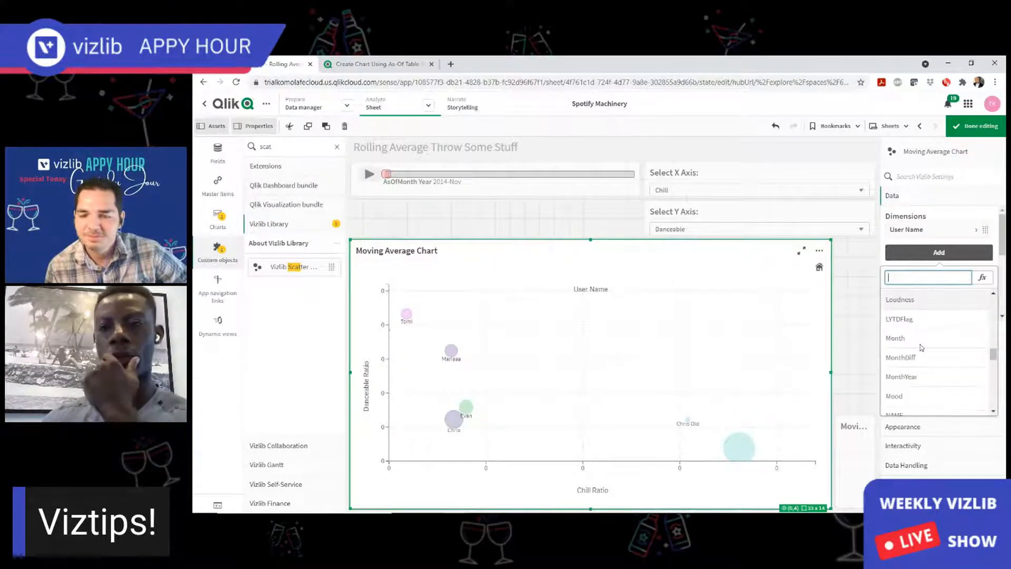
scroll(921, 346, "down", 5)
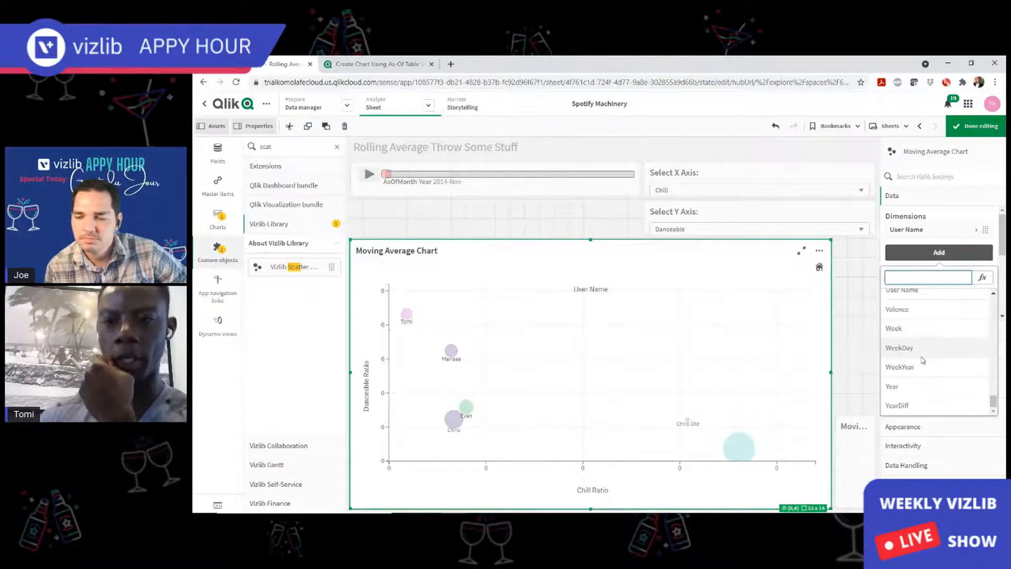
scroll(923, 354, "up", 2)
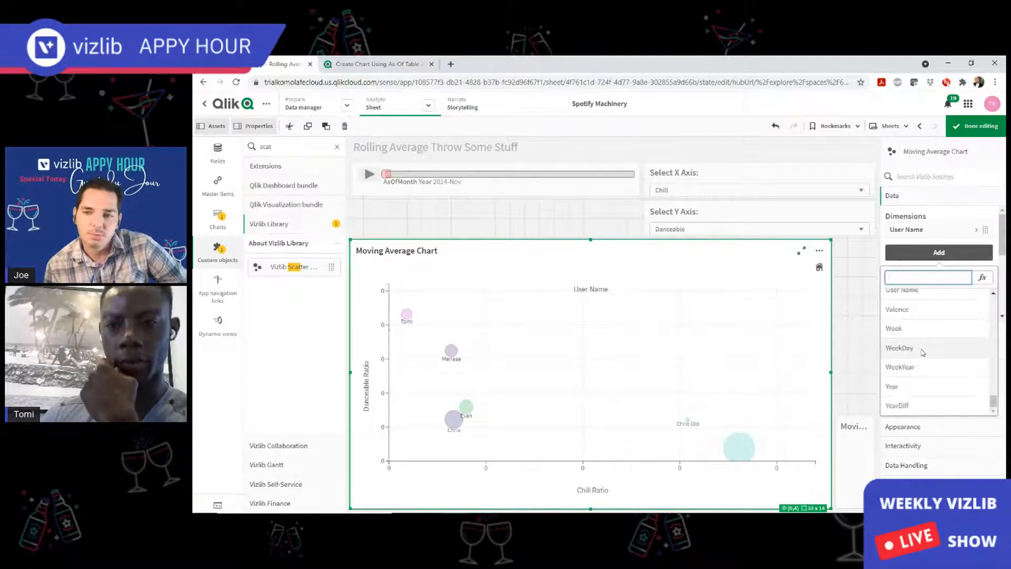
left_click(922, 335)
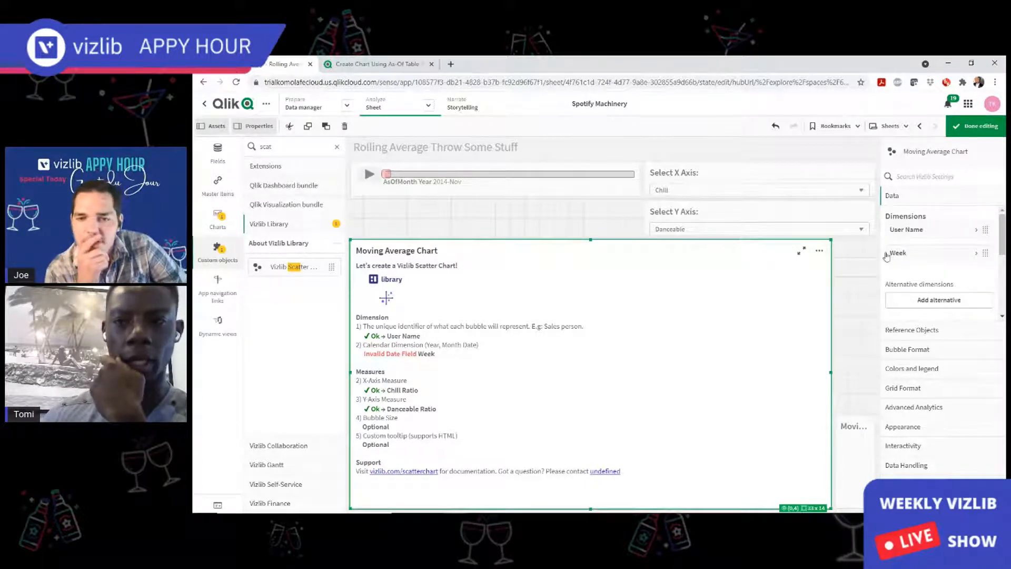
Remove the Week dimension from the Vizlib scatter chart.
left_click(954, 253)
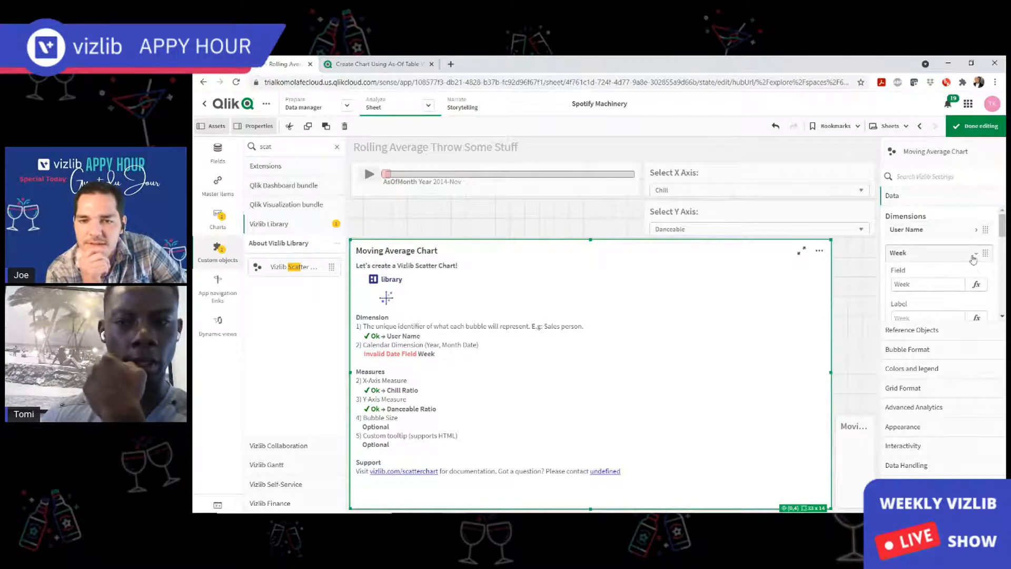
right_click(967, 255)
left_click(907, 242)
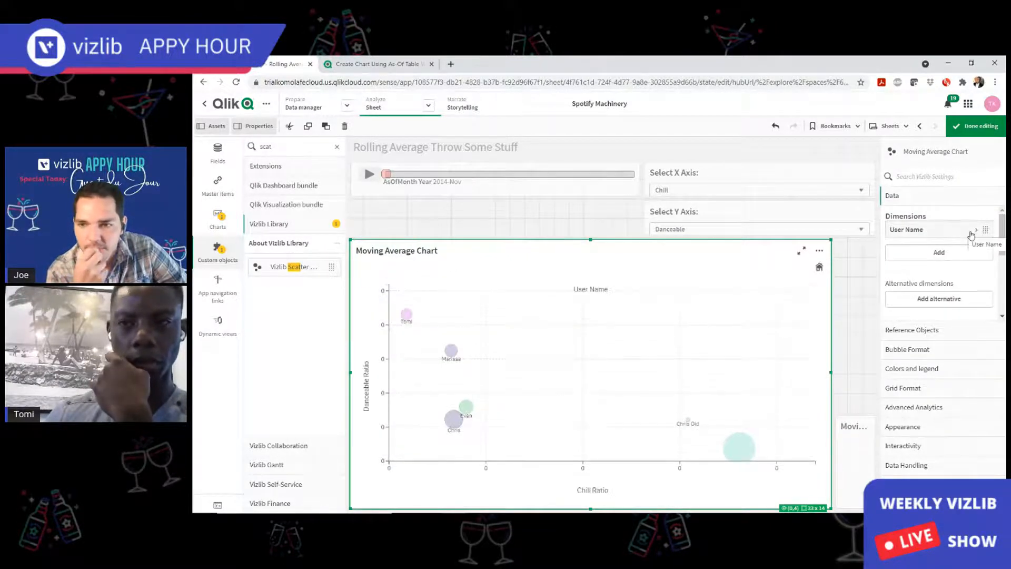
Try Date Added Raw as the second dimension of the Vizlib scatter chart and remove it again.
left_click(973, 233)
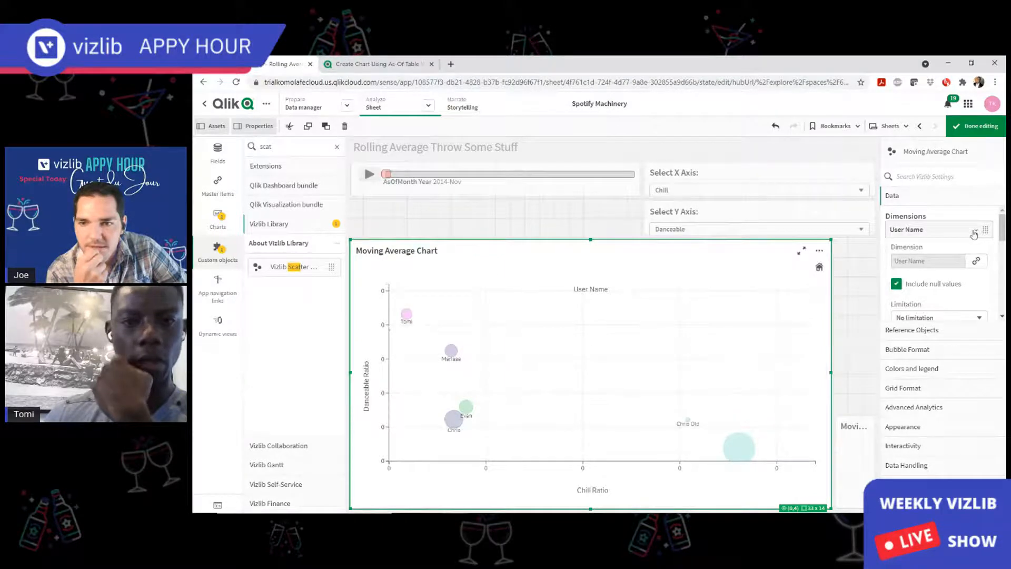
left_click(974, 233)
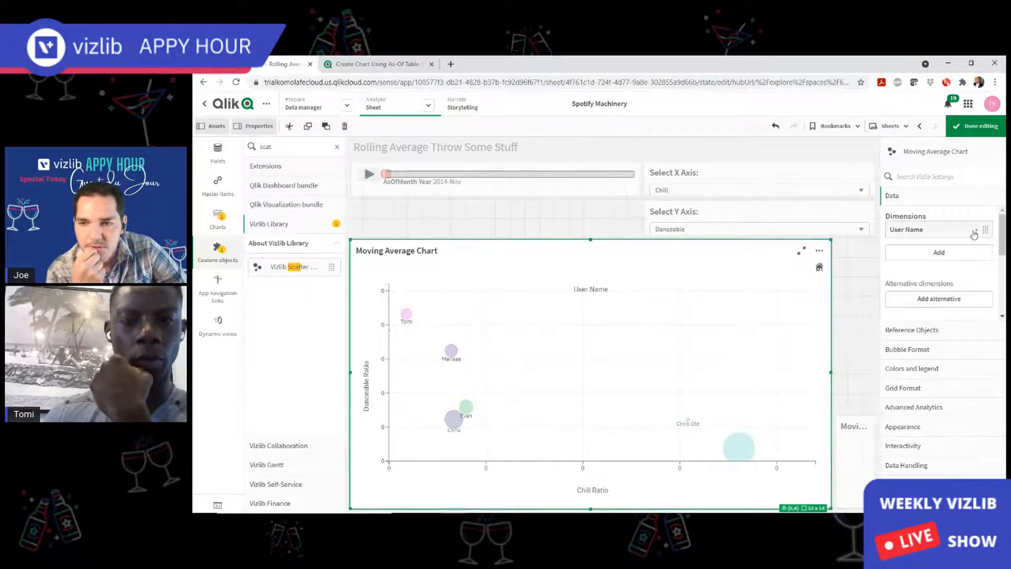
left_click(960, 258)
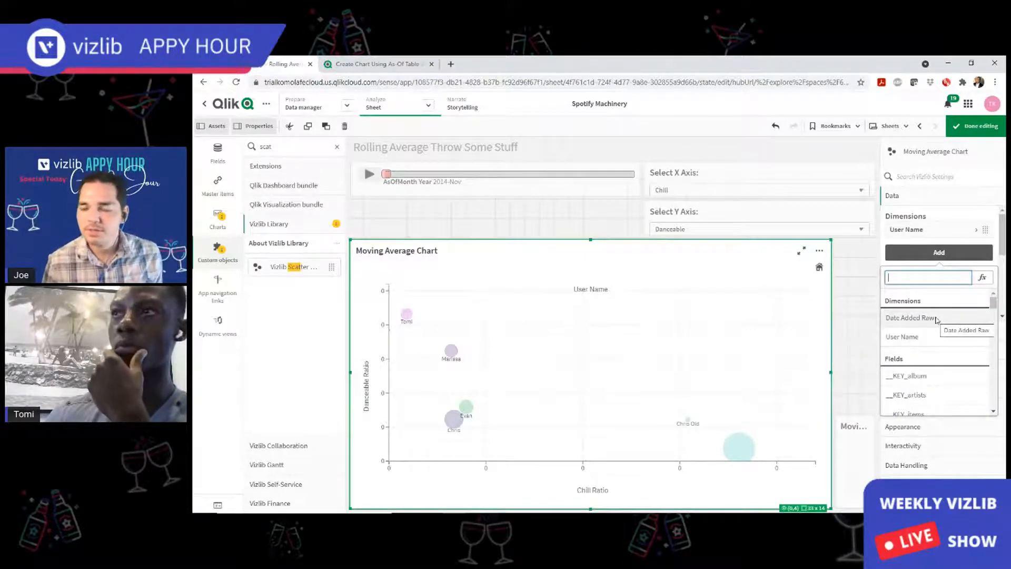
left_click(916, 318)
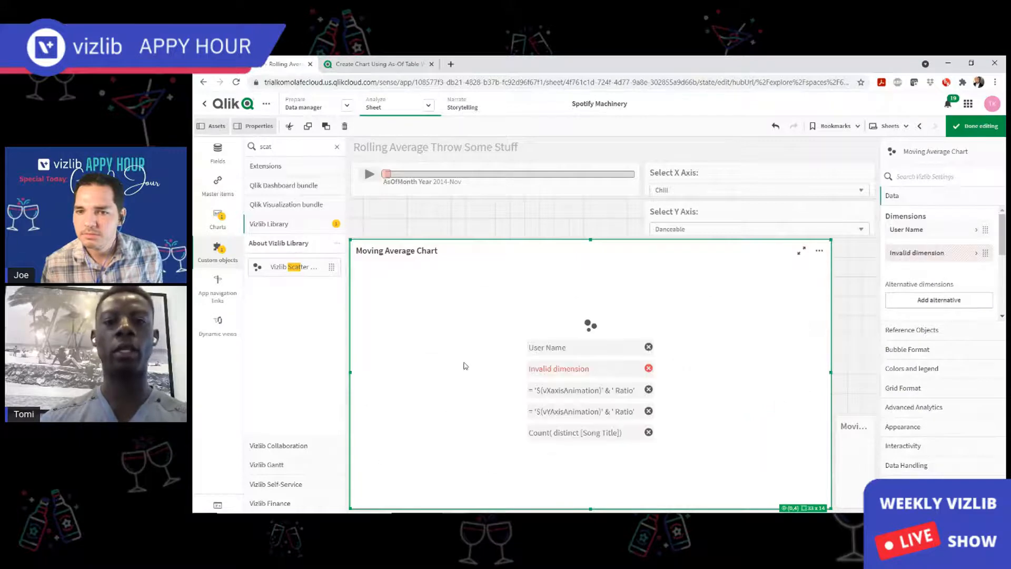
left_click(648, 368)
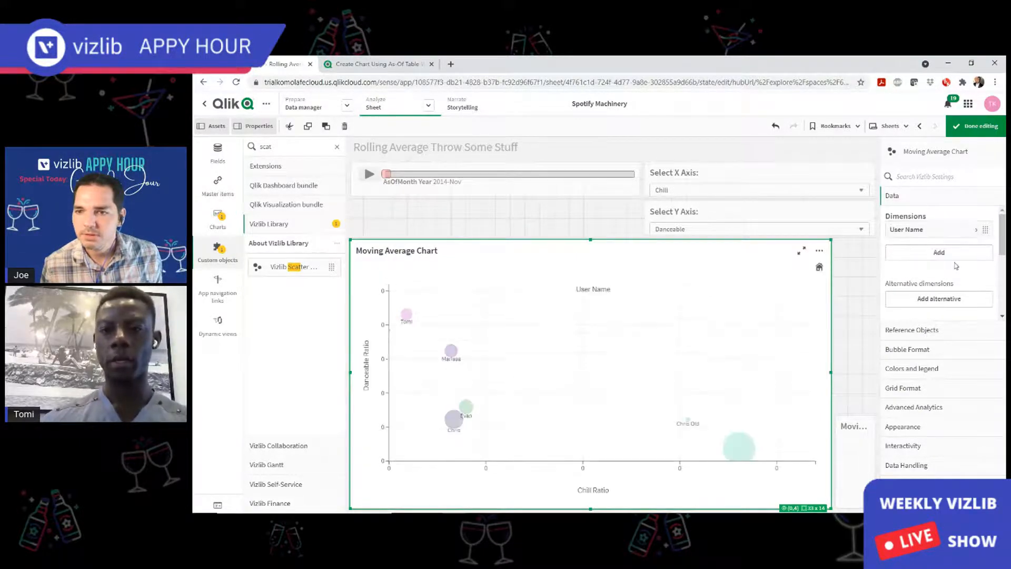
left_click(943, 252)
left_click(939, 252)
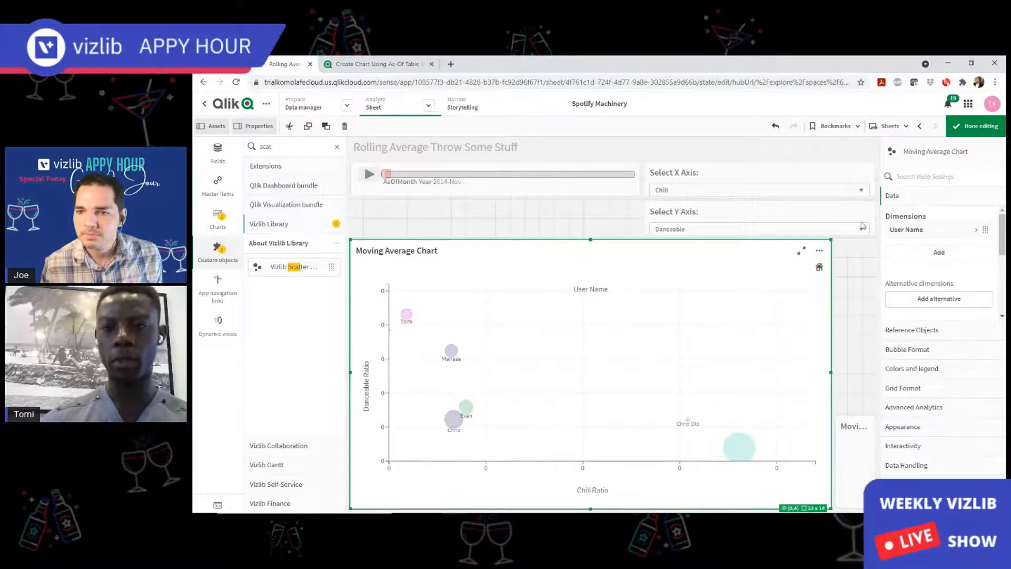
left_click(938, 252)
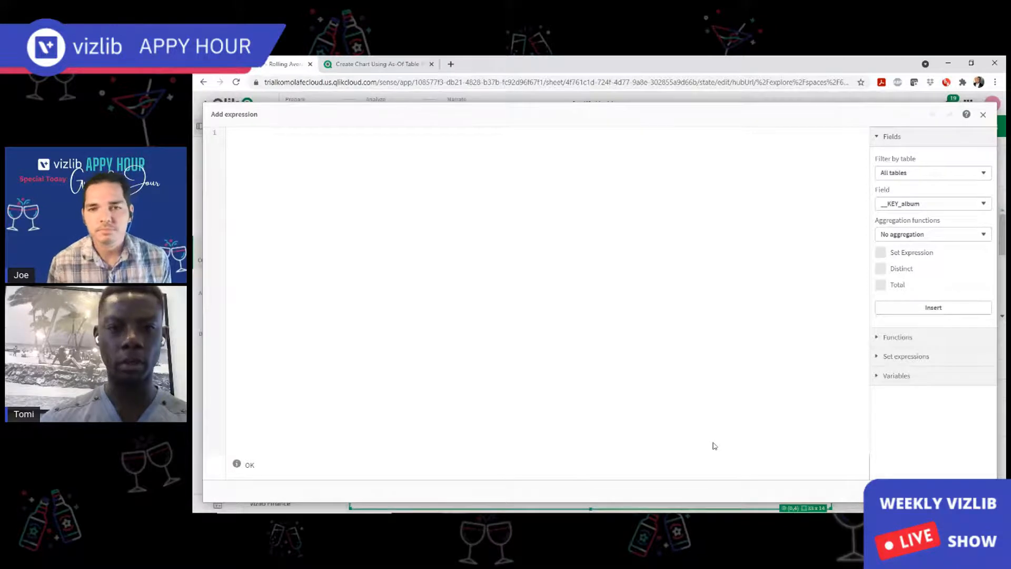
key("Escape")
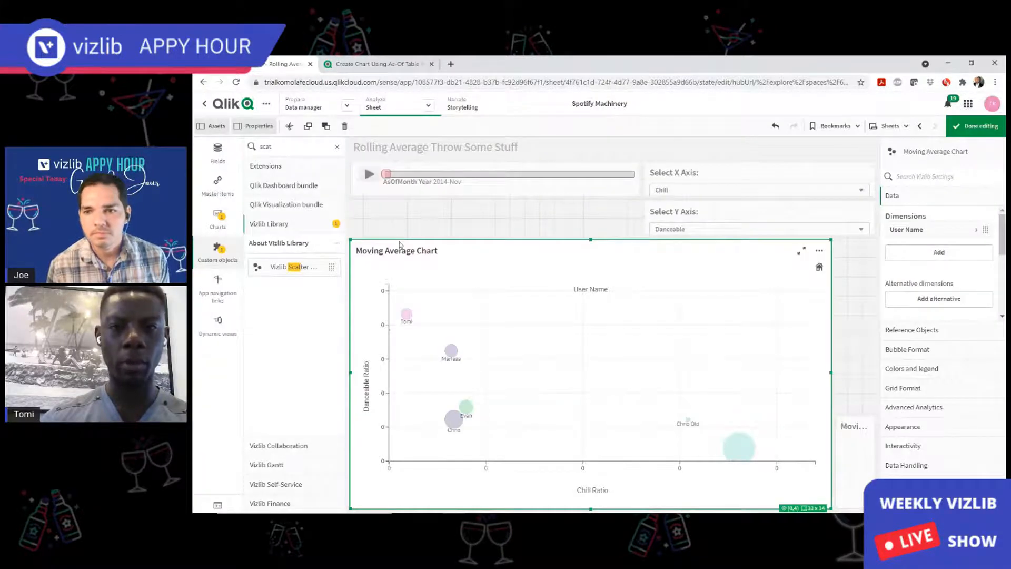
Lower the upper edge of the Vizlib scatter chart to free space above it and clear the asset search.
left_click_drag(399, 241, 399, 298)
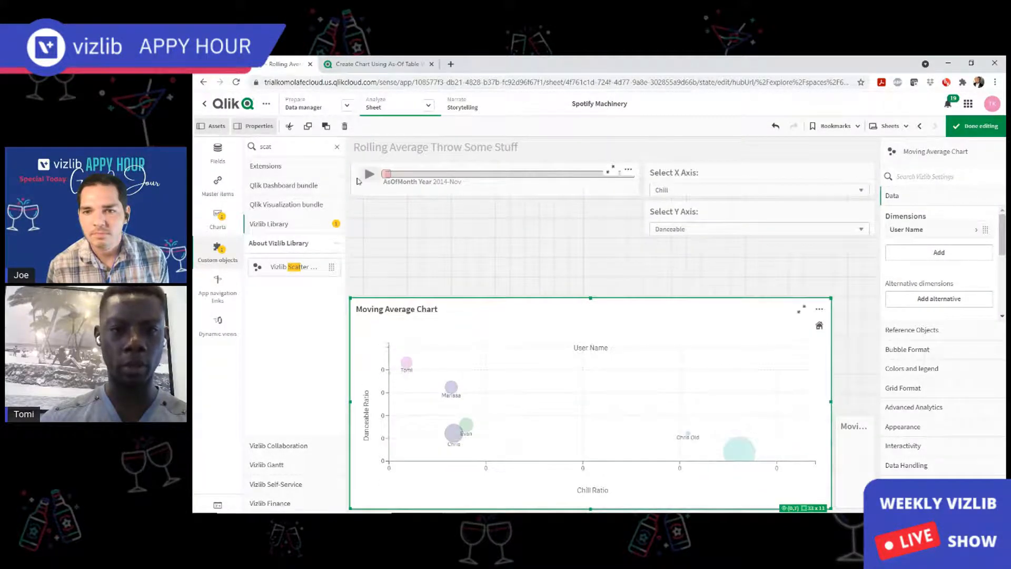
left_click(337, 148)
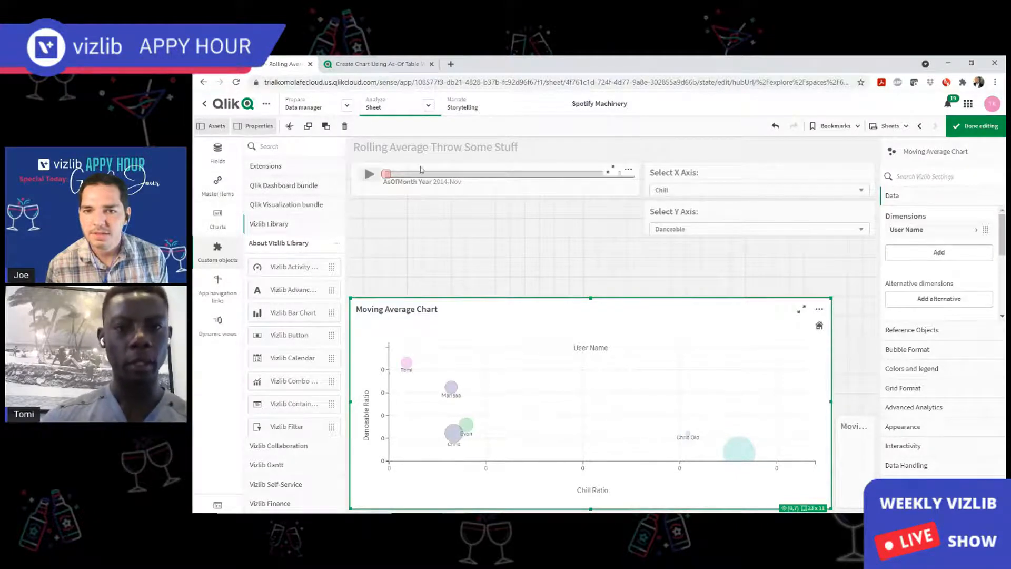
Check which field the AsOfMonth Year animator uses as its dimension.
left_click(454, 182)
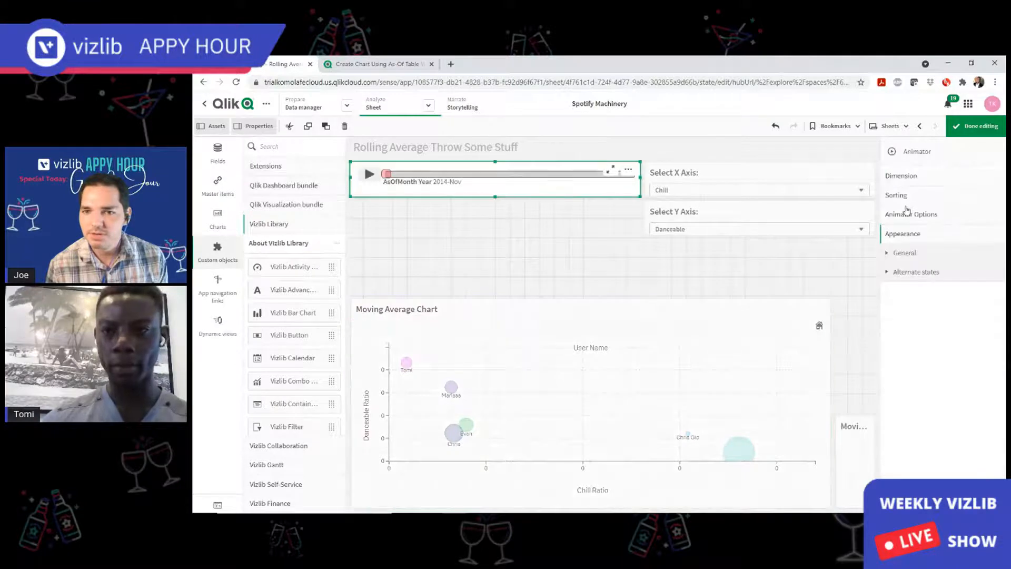
left_click(920, 179)
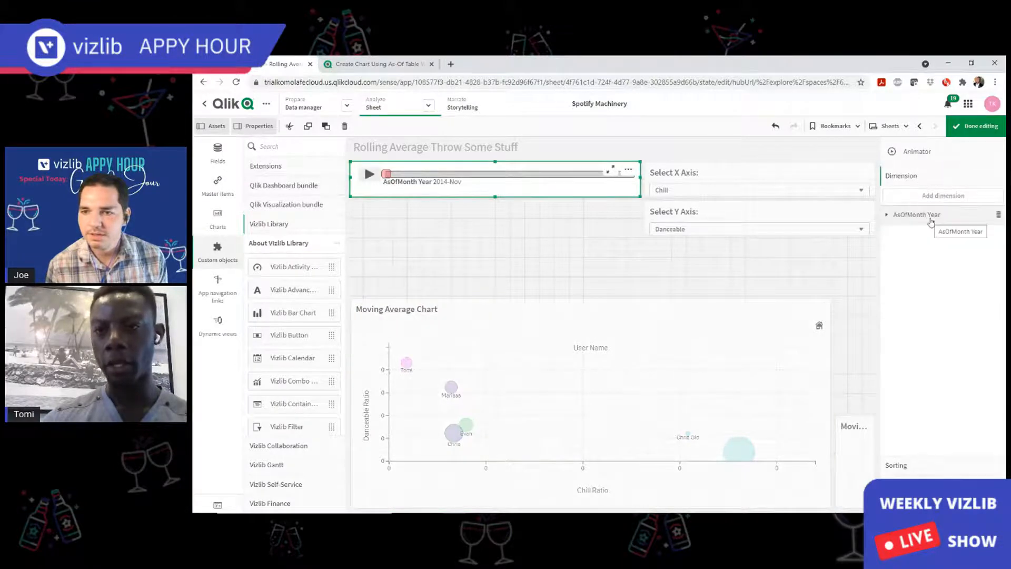
left_click(893, 220)
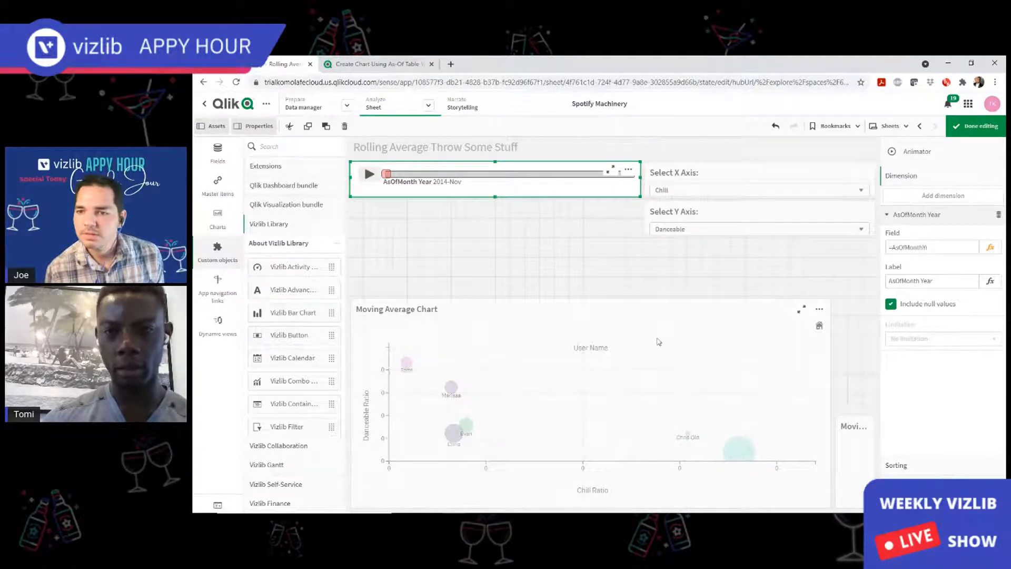
Add the AsOfMonthYr field as the second dimension of the Vizlib scatter chart.
left_click(657, 341)
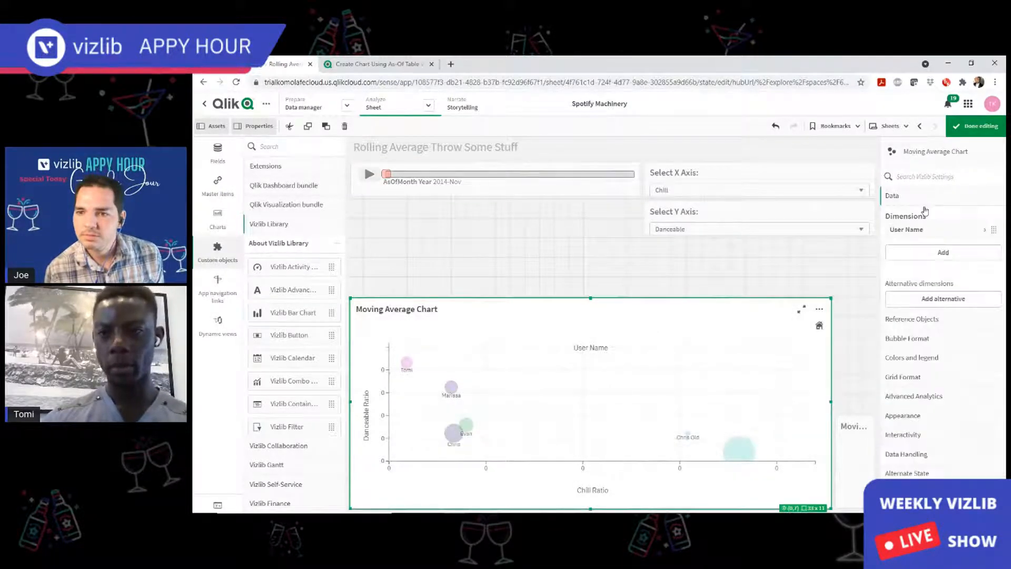
left_click(942, 253)
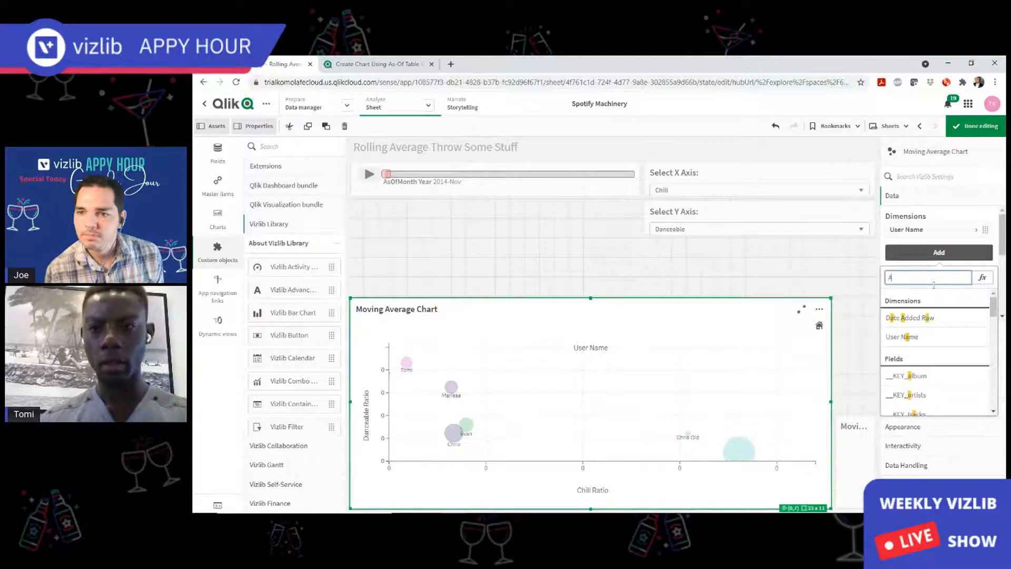
type("As")
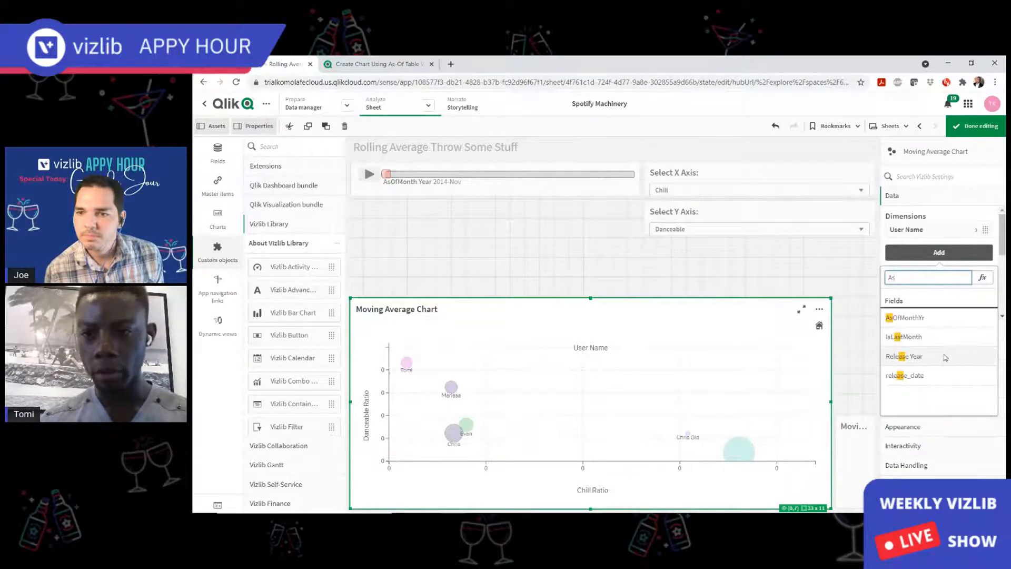
left_click(921, 318)
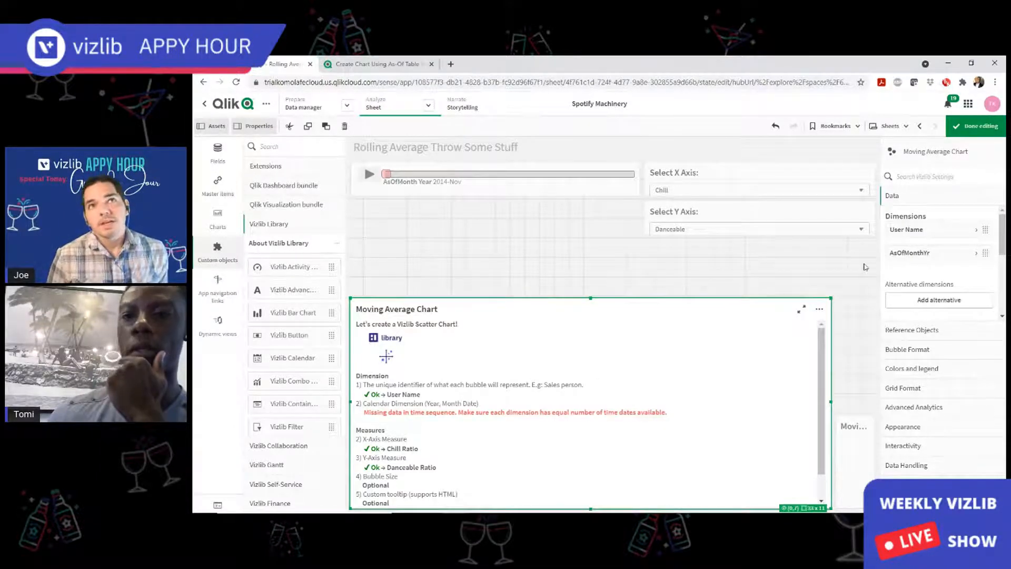
Try excluding null values from the chart's AsOfMonthYr dimension and include them again.
left_click(977, 254)
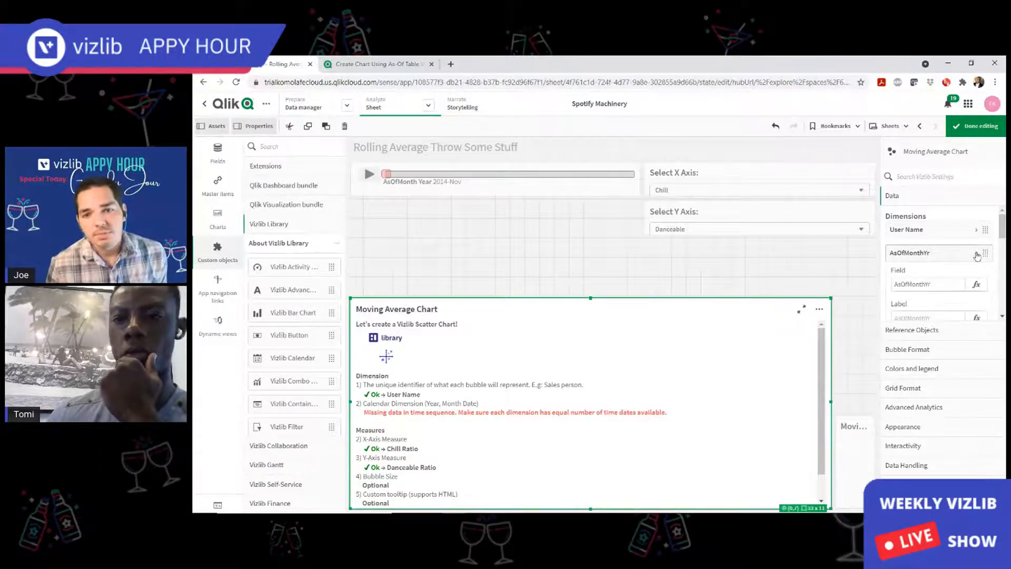
scroll(969, 258, "down", 1)
scroll(935, 287, "down", 1)
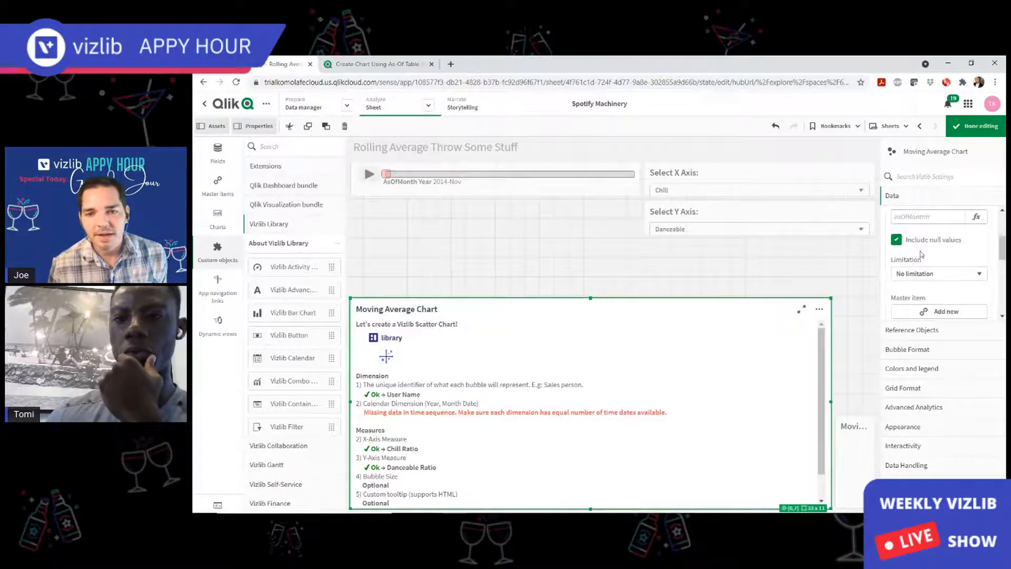
scroll(921, 254, "up", 1)
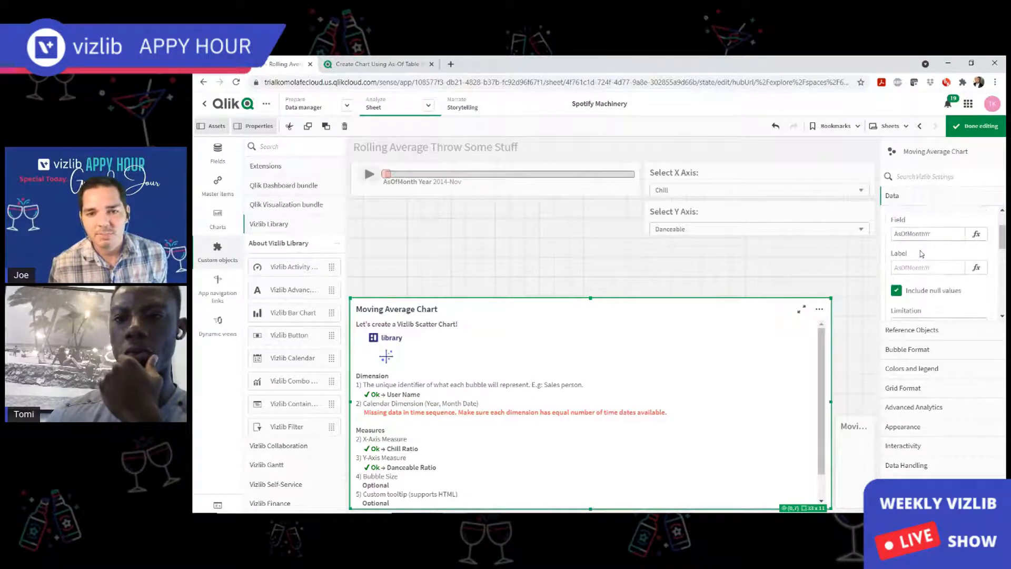
left_click(897, 290)
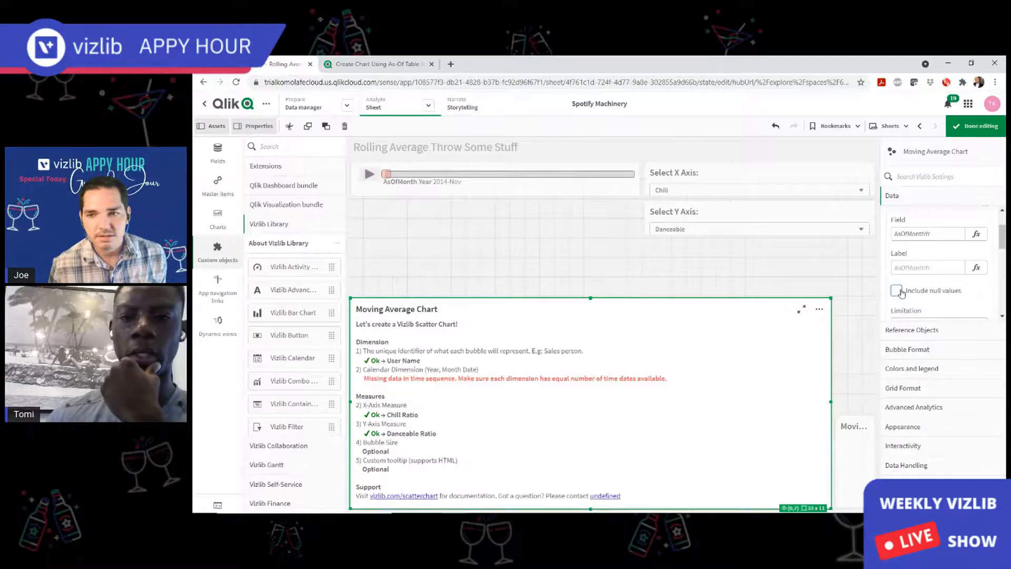
left_click(898, 290)
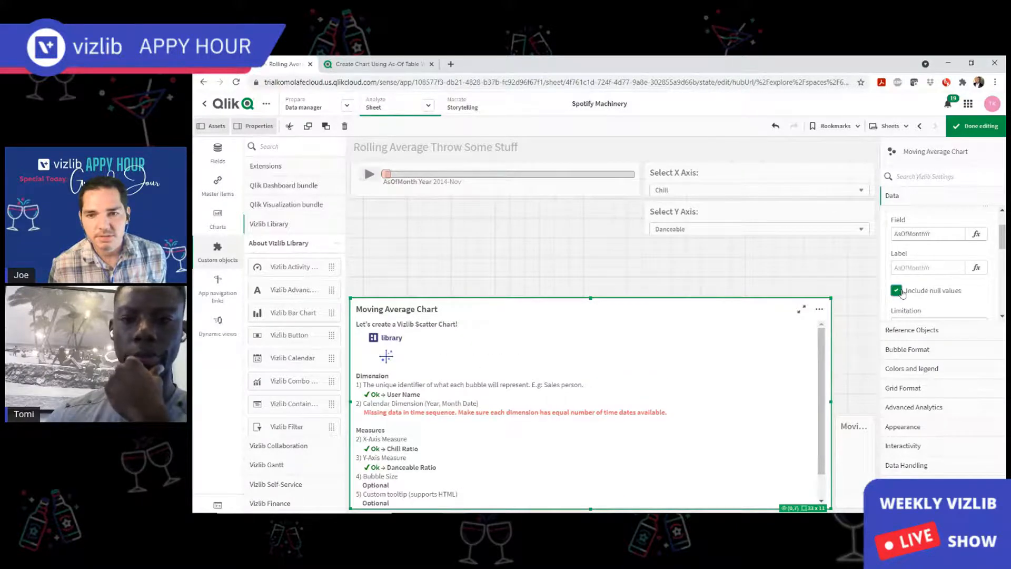
Try the AsOfMonthYr dimension once more without null values, and restore their inclusion.
left_click(897, 290)
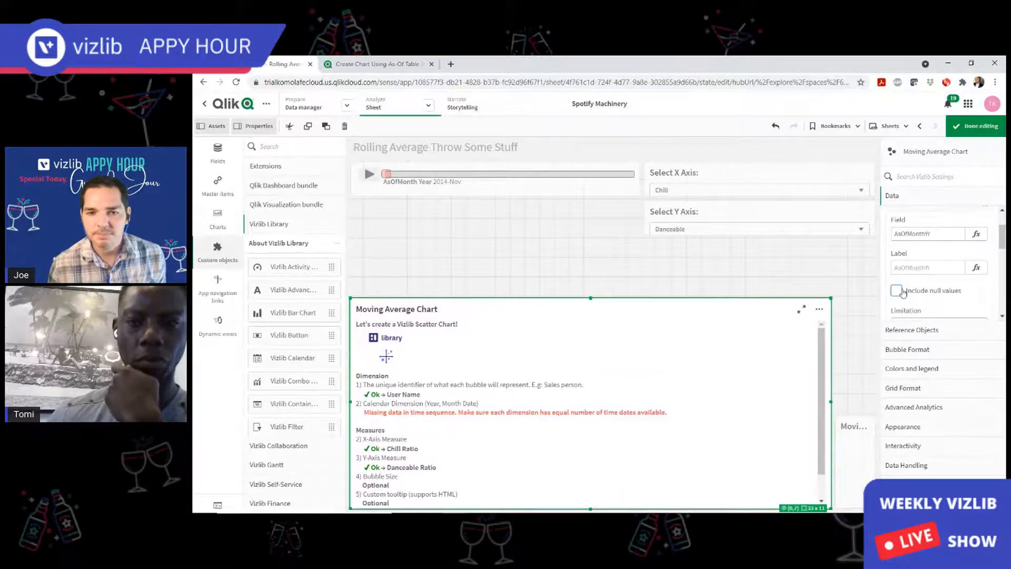
left_click(897, 290)
scroll(928, 270, "up", 1)
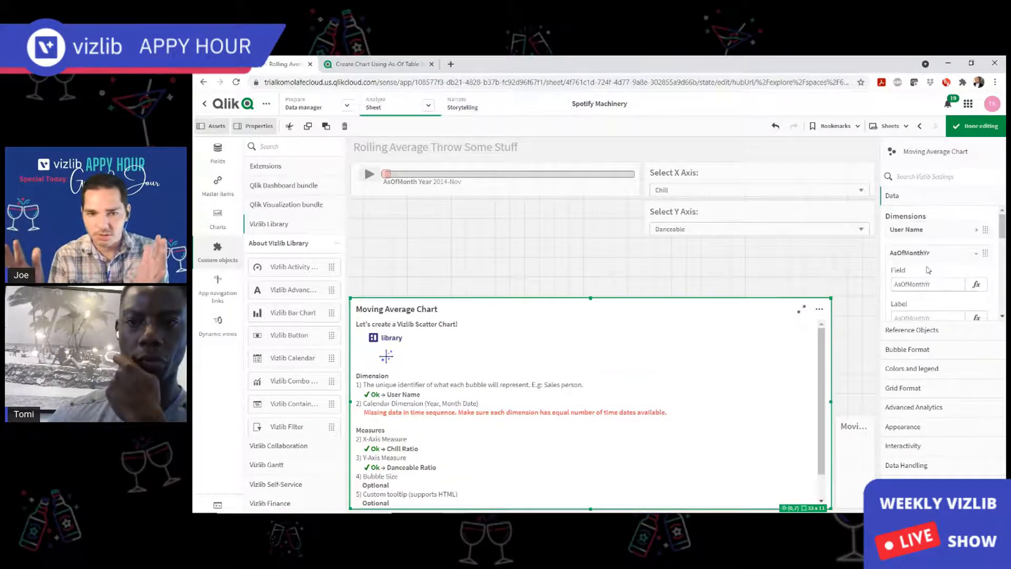
Inspect the field expression behind the chart's AsOfMonthYr dimension and leave it unchanged.
scroll(929, 269, "down", 1)
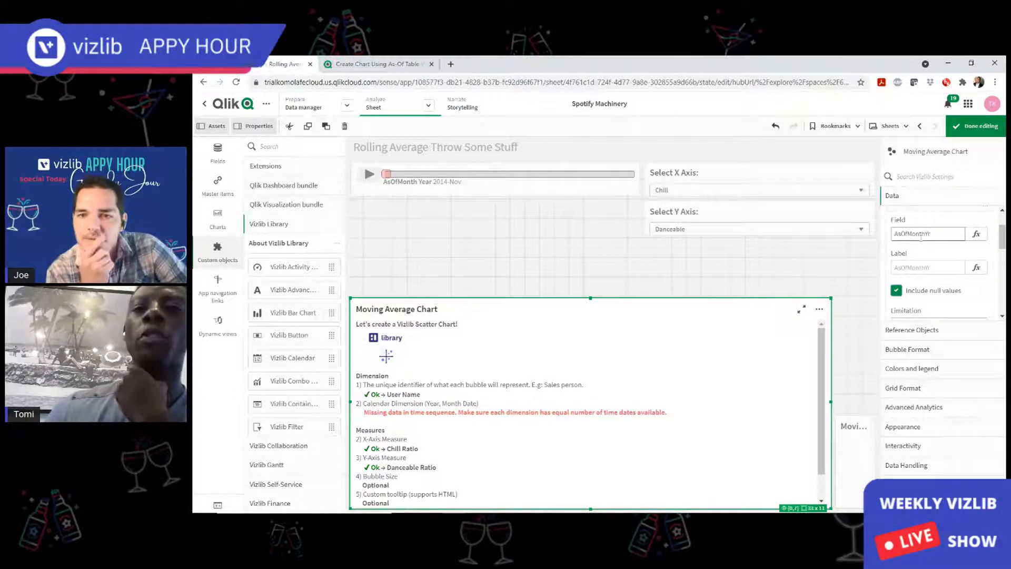
left_click(977, 236)
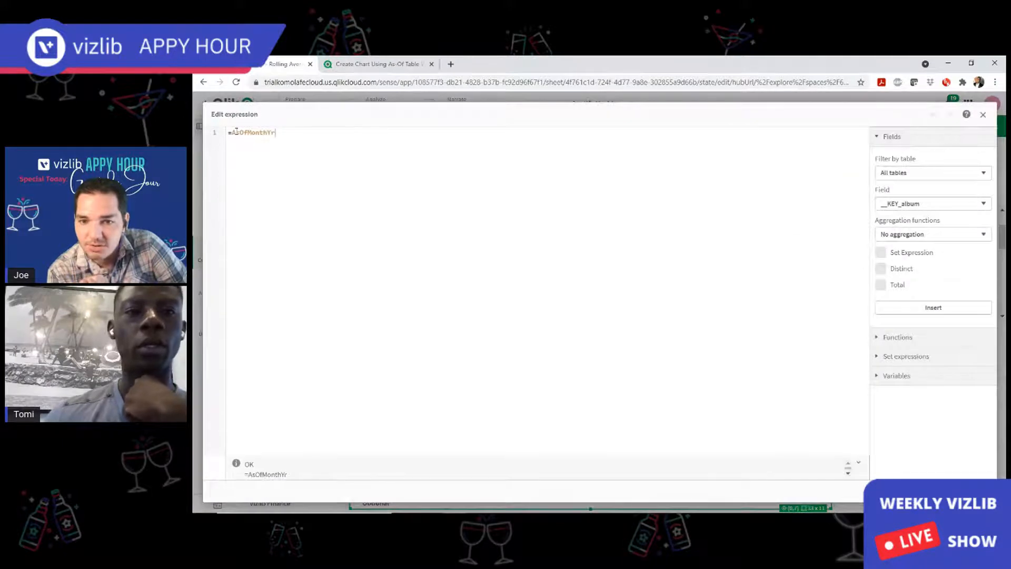
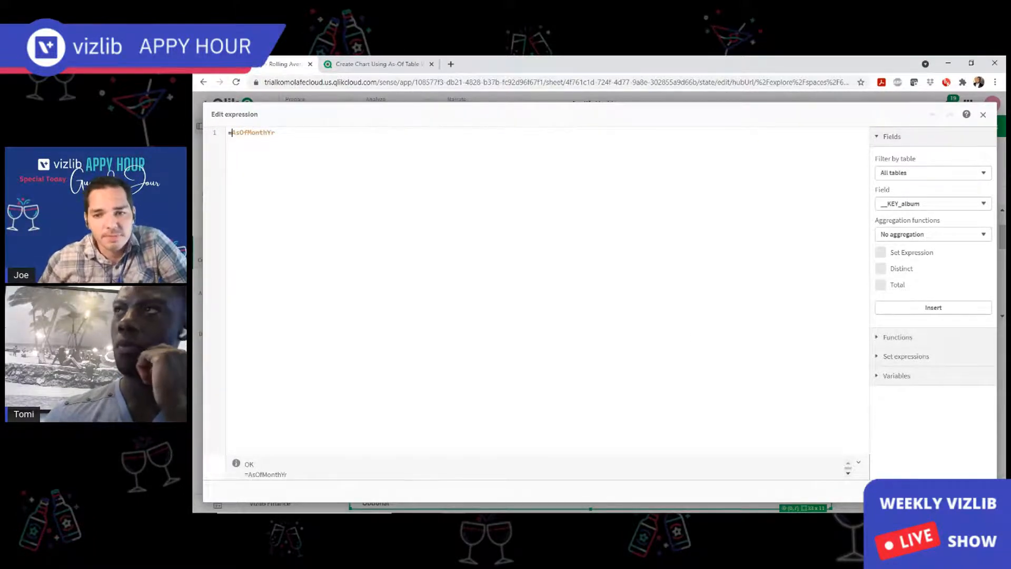
left_click(973, 490)
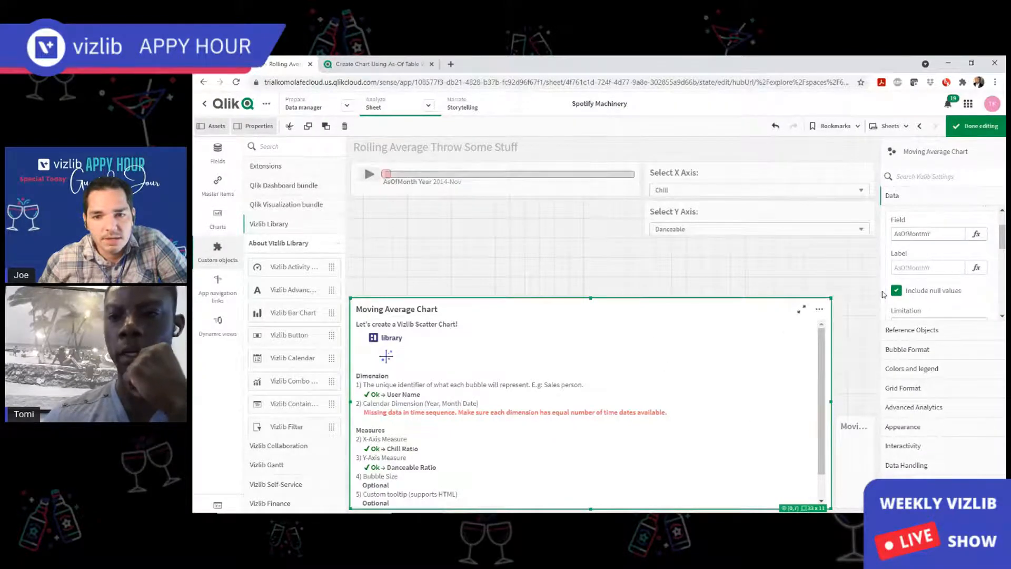
Remove the AsOfMonthYr dimension from the Moving Average Chart.
scroll(937, 247, "up", 1)
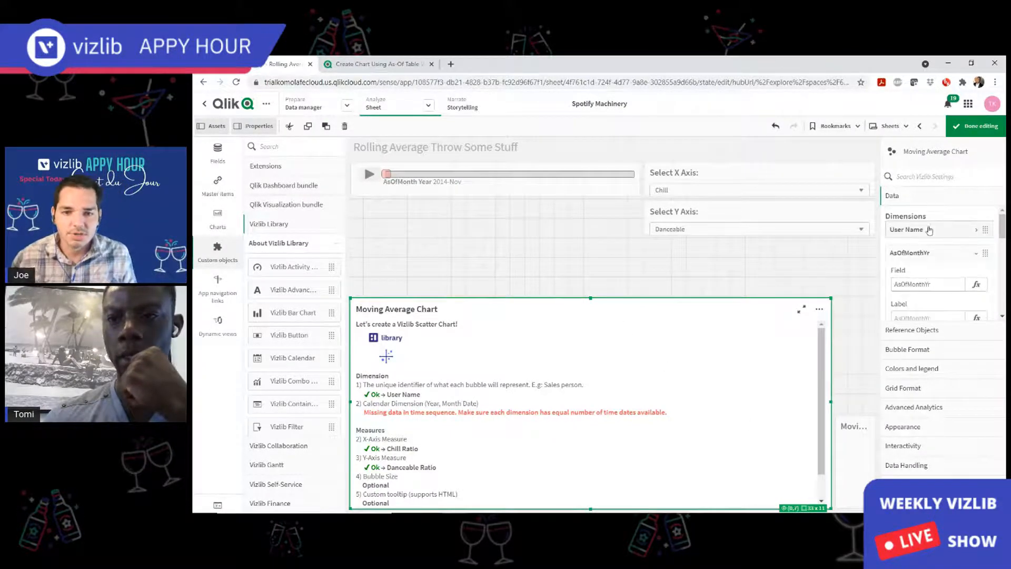
right_click(952, 266)
left_click(921, 264)
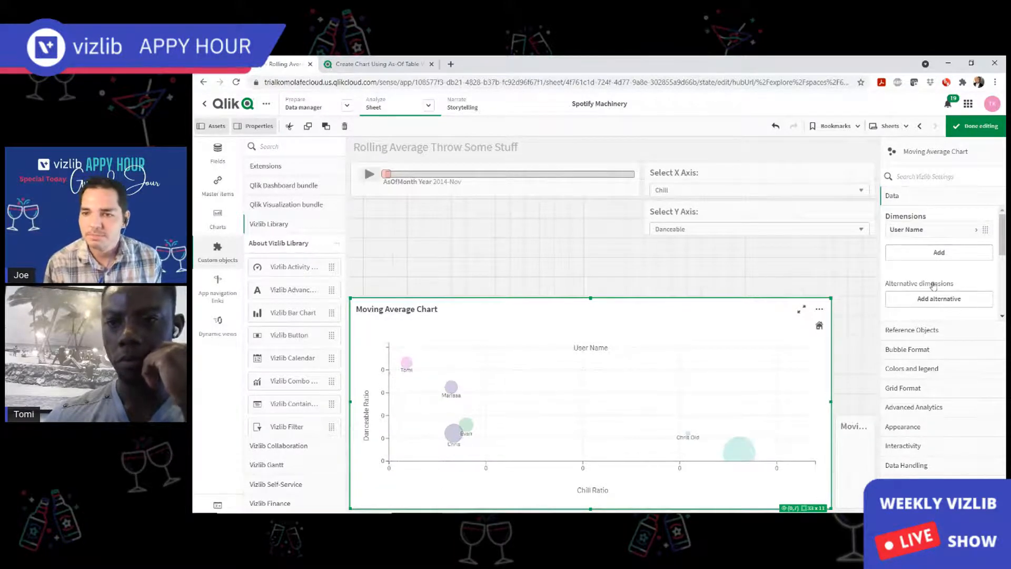
Review the expression of the chart's X-axis measure, including its IsRolling3 set analysis, without changing it.
scroll(933, 278, "down", 2)
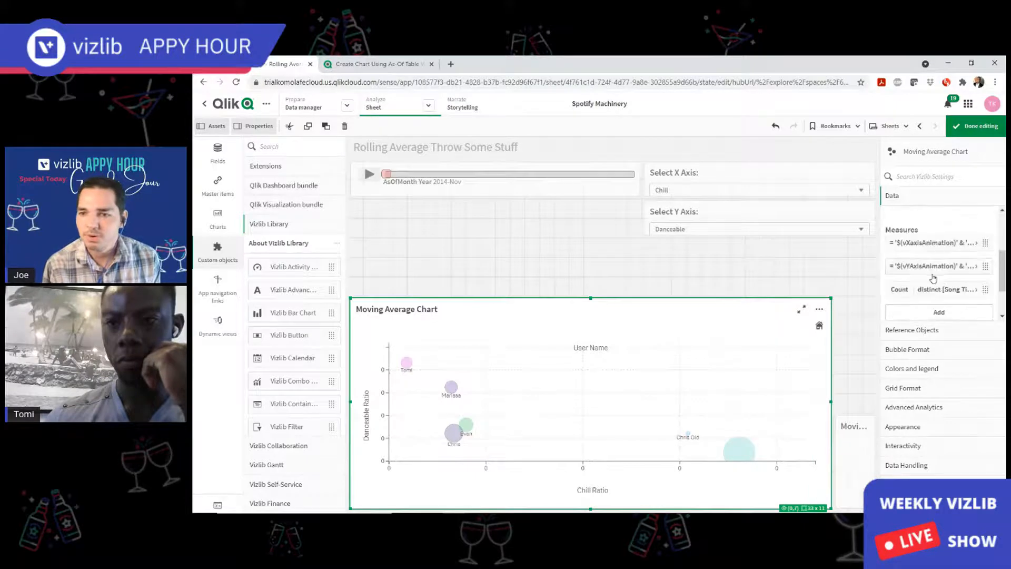
left_click(977, 244)
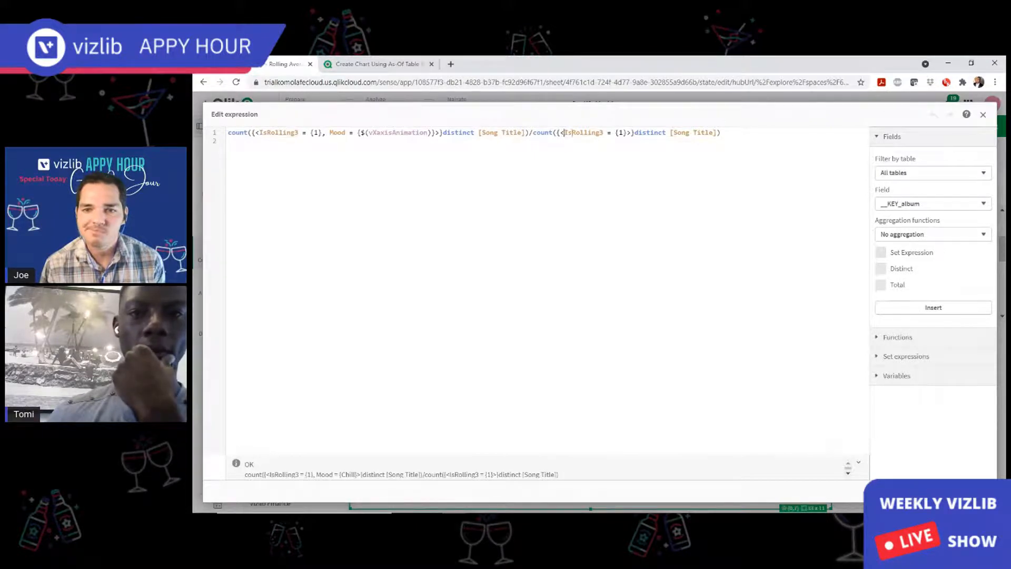
left_click_drag(563, 133, 682, 136)
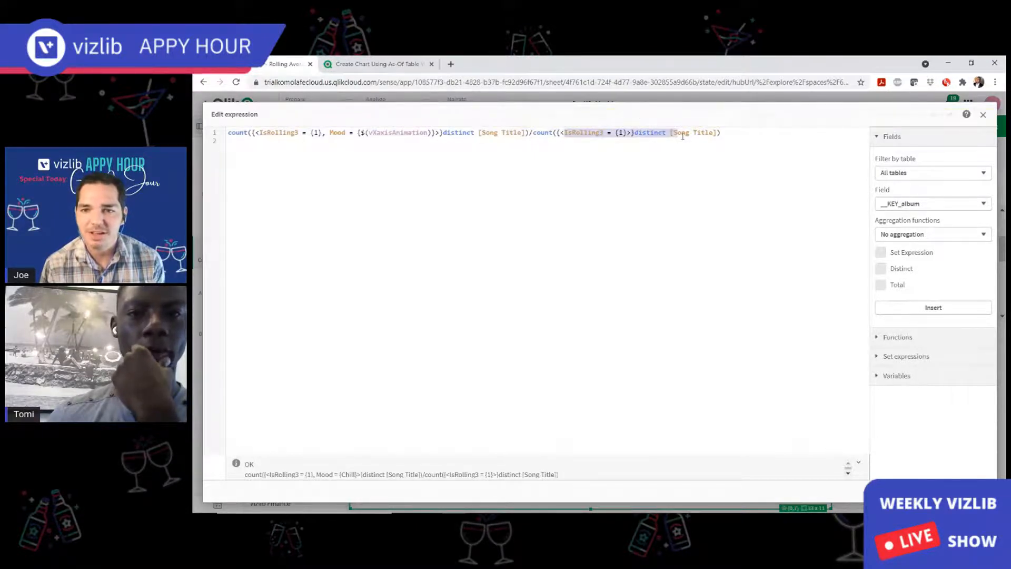
left_click(683, 136)
key("ctrl+a")
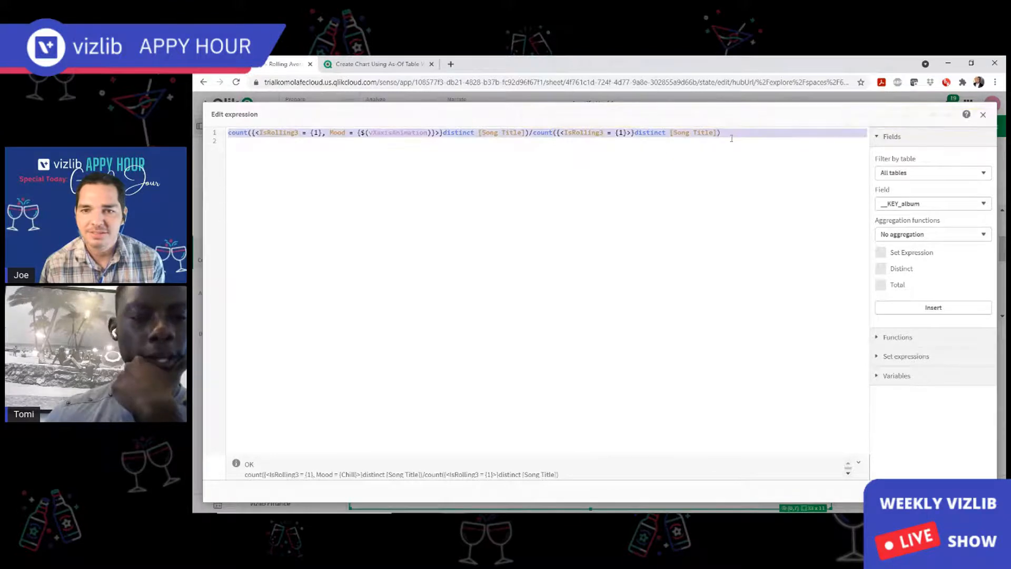
key("Escape")
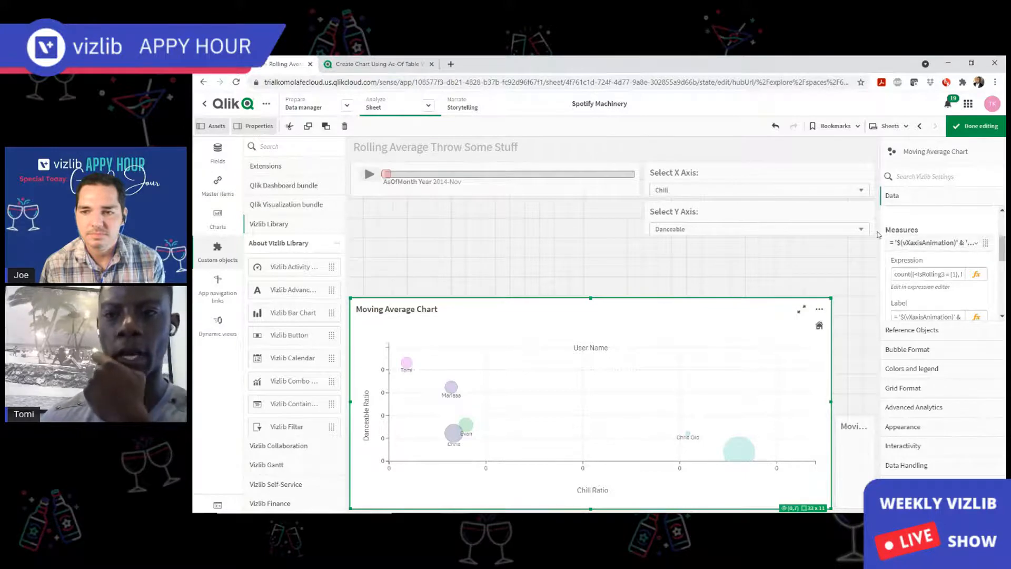
Add the AsOfMonthYr field back as the chart's second dimension, after User Name.
scroll(927, 248, "up", 2)
left_click(970, 230)
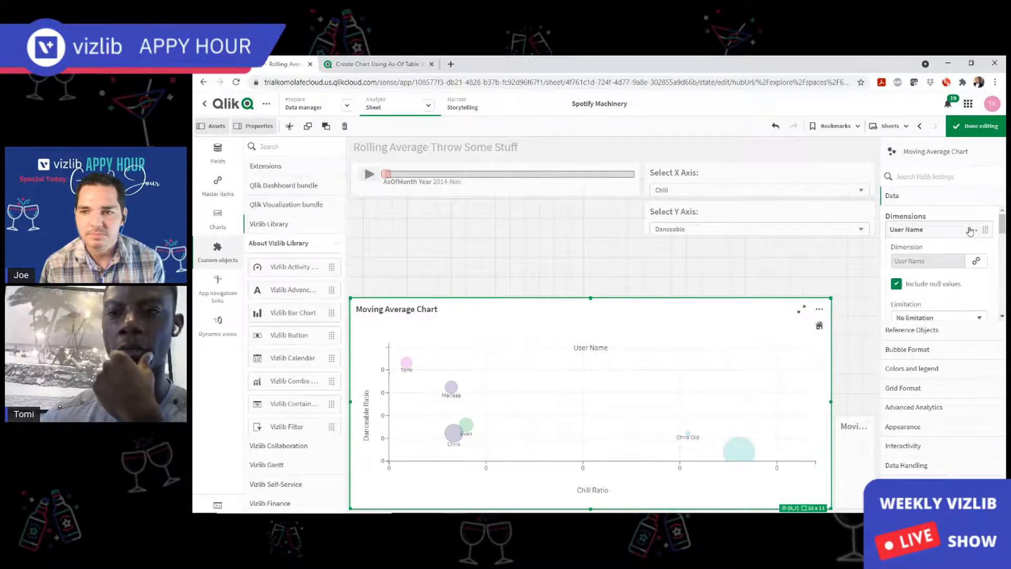
left_click(970, 230)
left_click(946, 254)
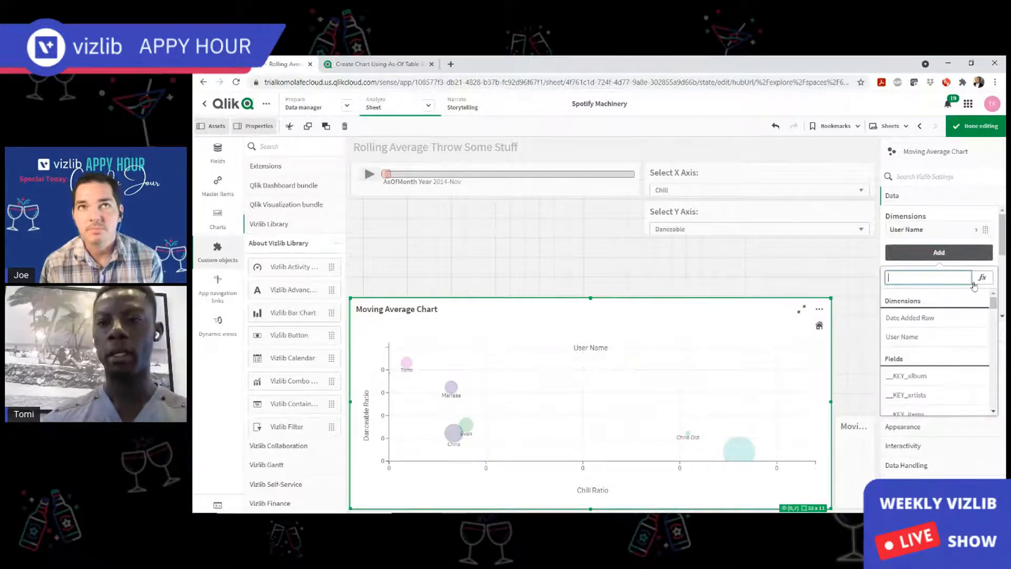
type("as")
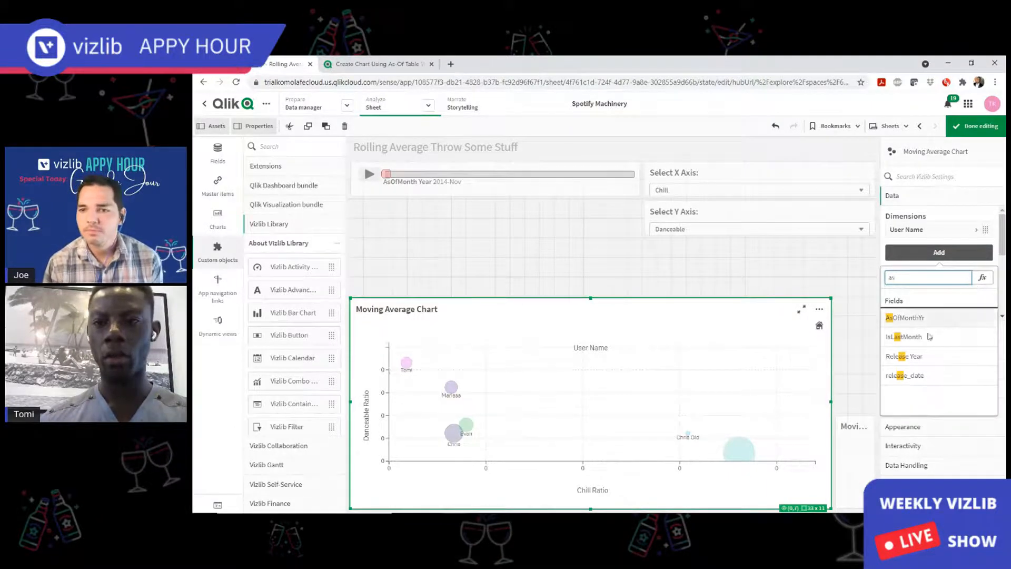
left_click(904, 318)
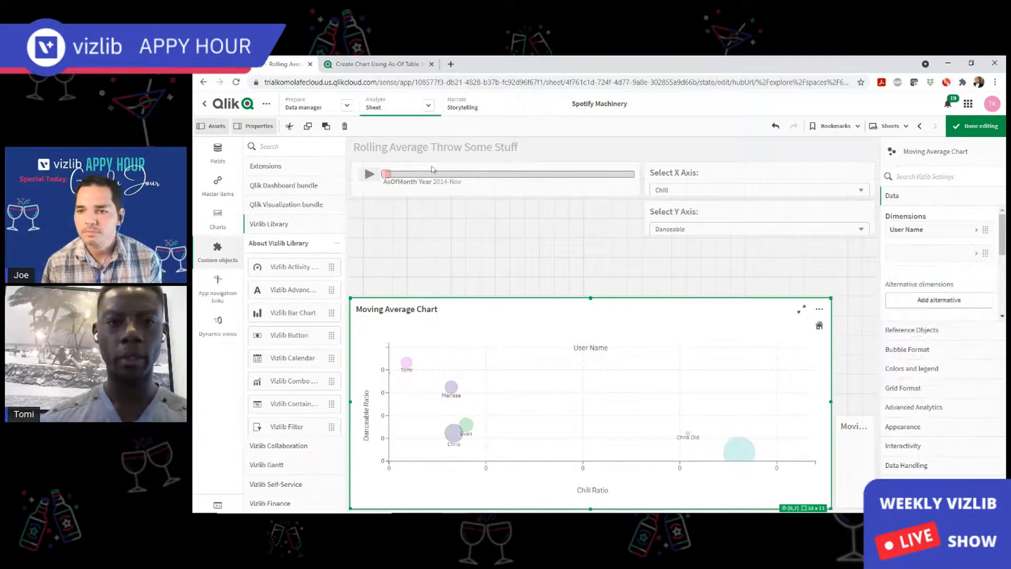
Wrap the AsOfMonthYr dimension's field in an if(isnull(AsOfMonthYr),0, condition so null months return 0.
left_click(976, 260)
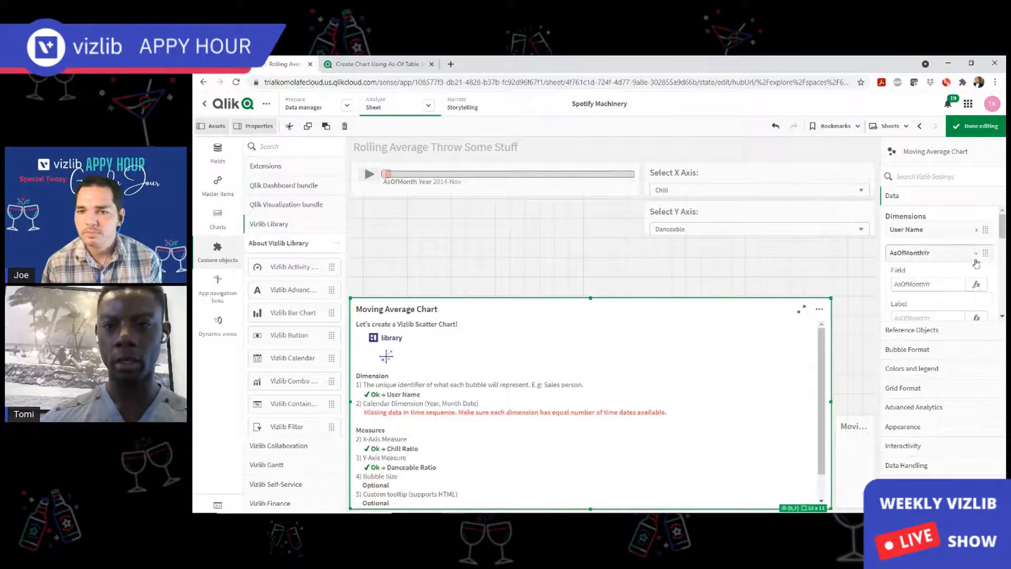
left_click(977, 284)
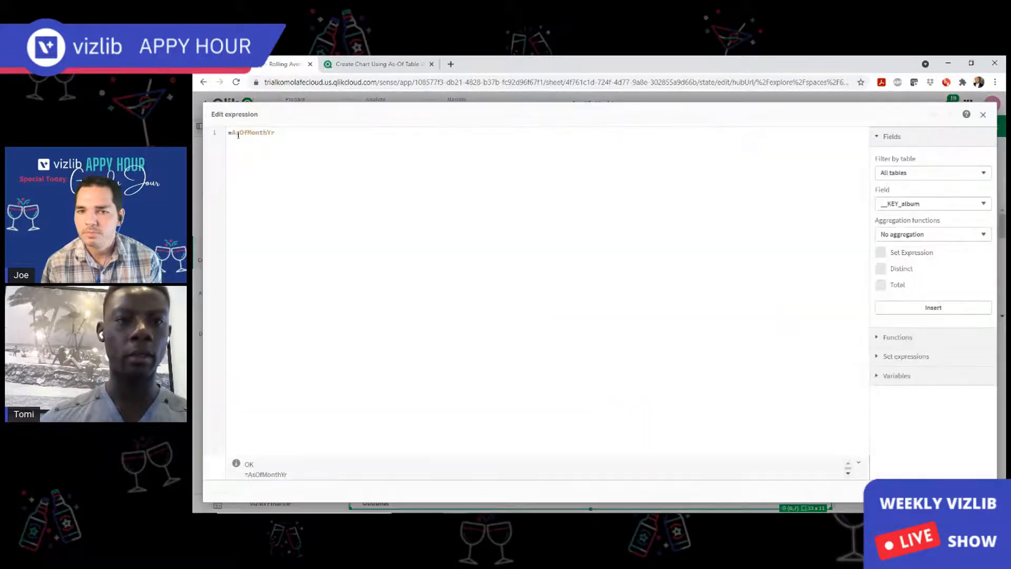
type("if(")
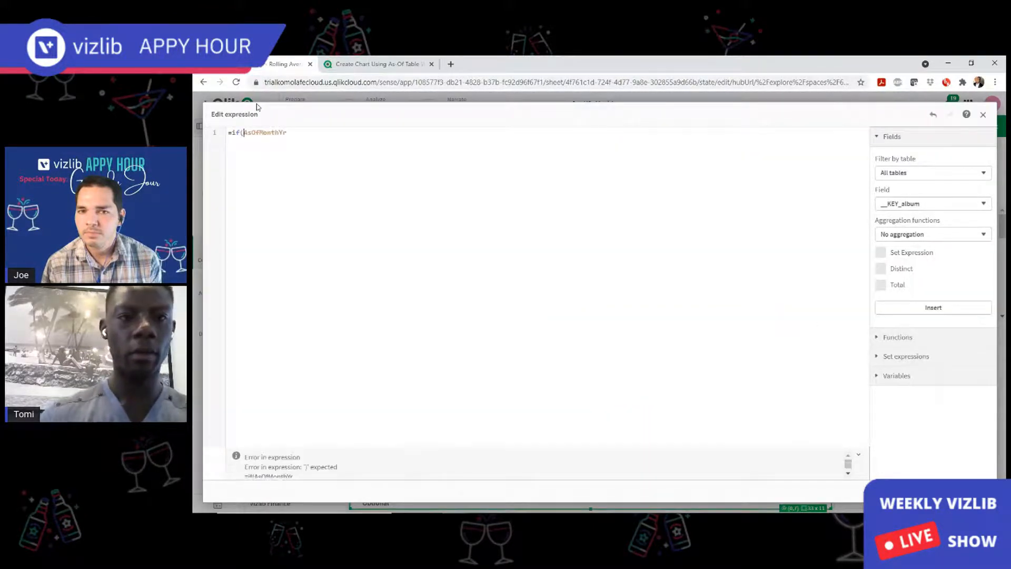
key("ctrl+Left")
type("is")
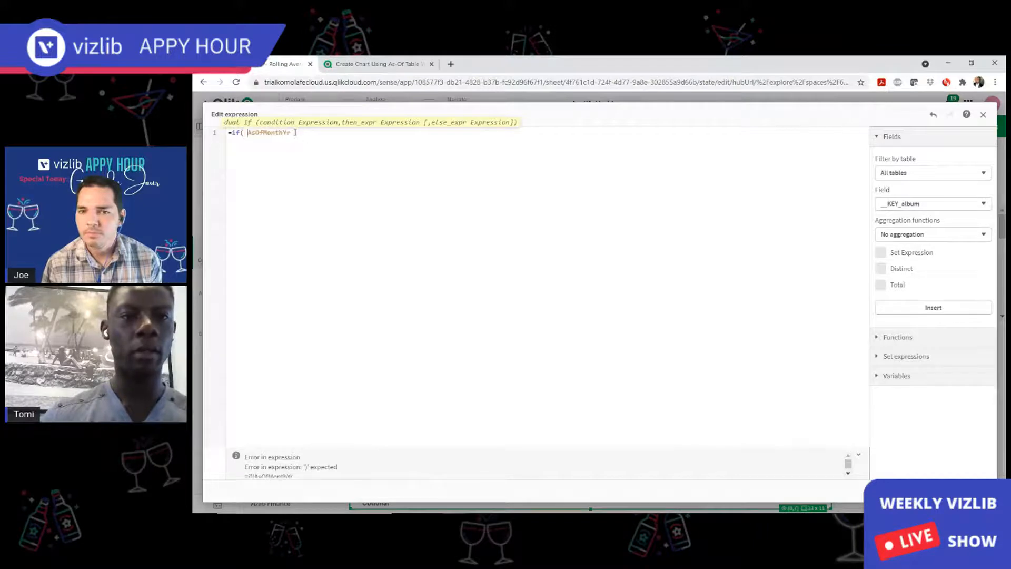
type("null(")
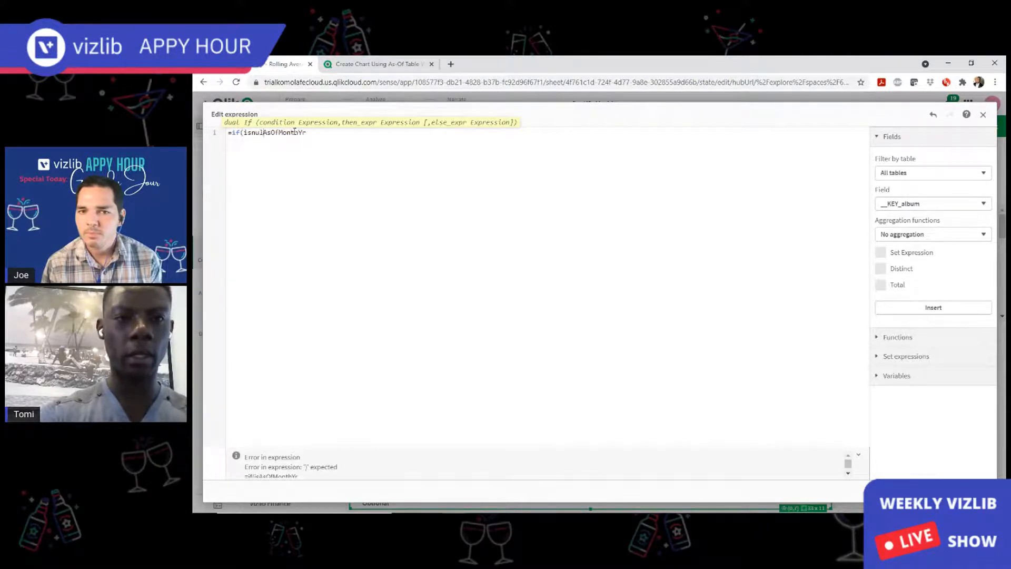
left_click(335, 137)
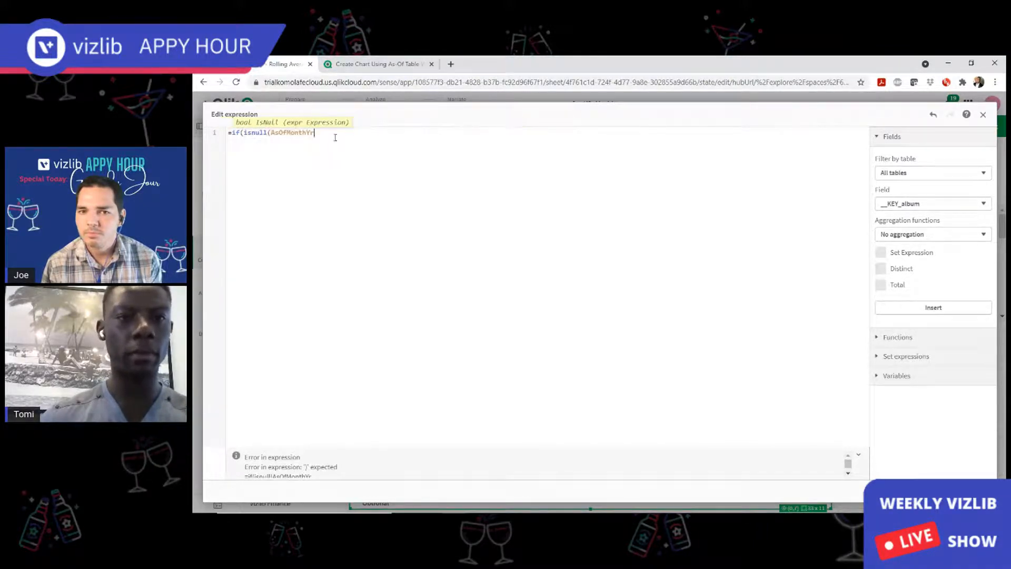
type("),0,")
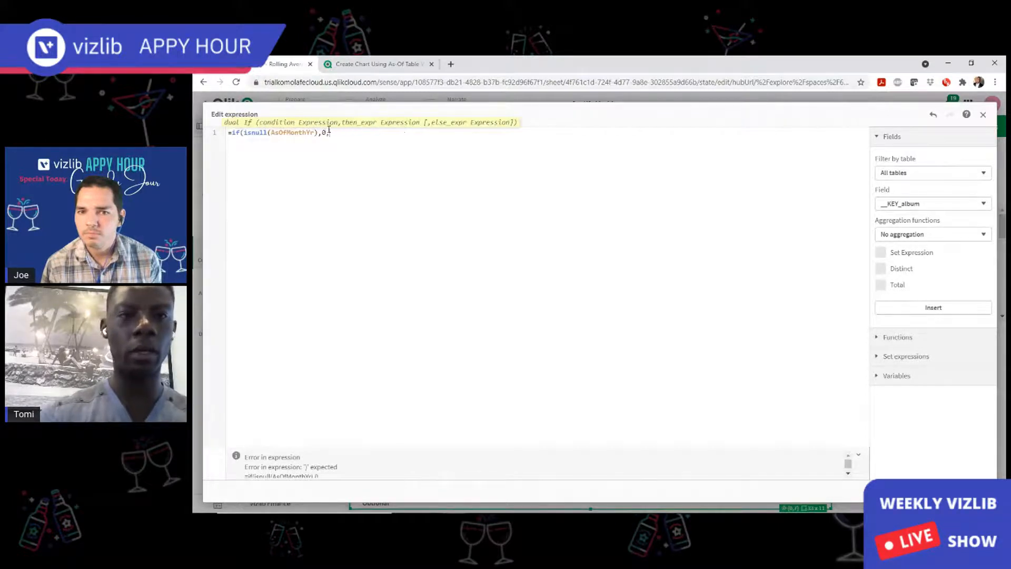
Complete the dimension expression as =if(isnull(AsOfMonthYr),0,AsOfMonthYr) and apply it to the chart.
left_click_drag(314, 133, 227, 133)
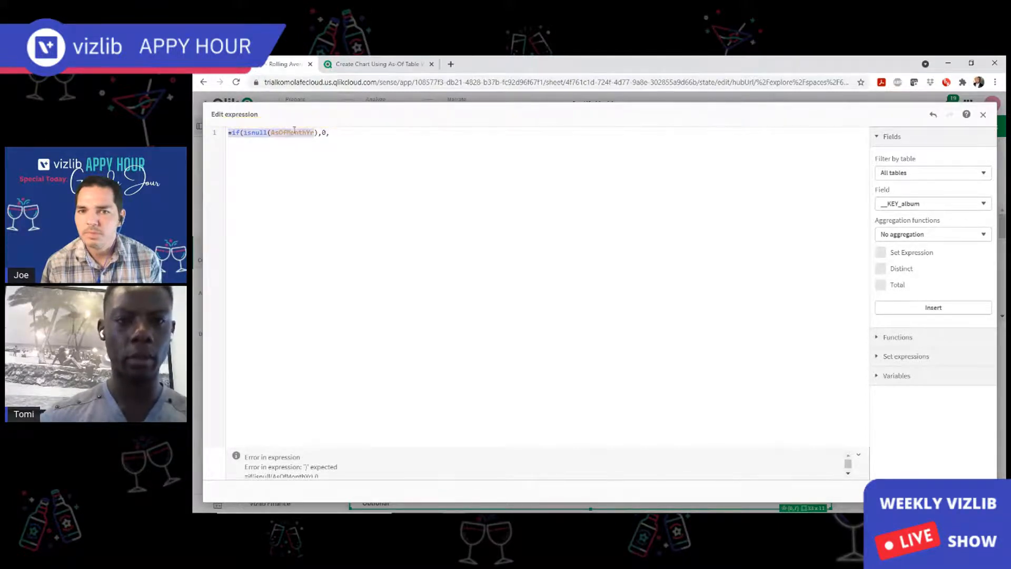
left_click(296, 132)
double_click(295, 133)
key("ctrl+c")
left_click(348, 133)
key("ctrl+v")
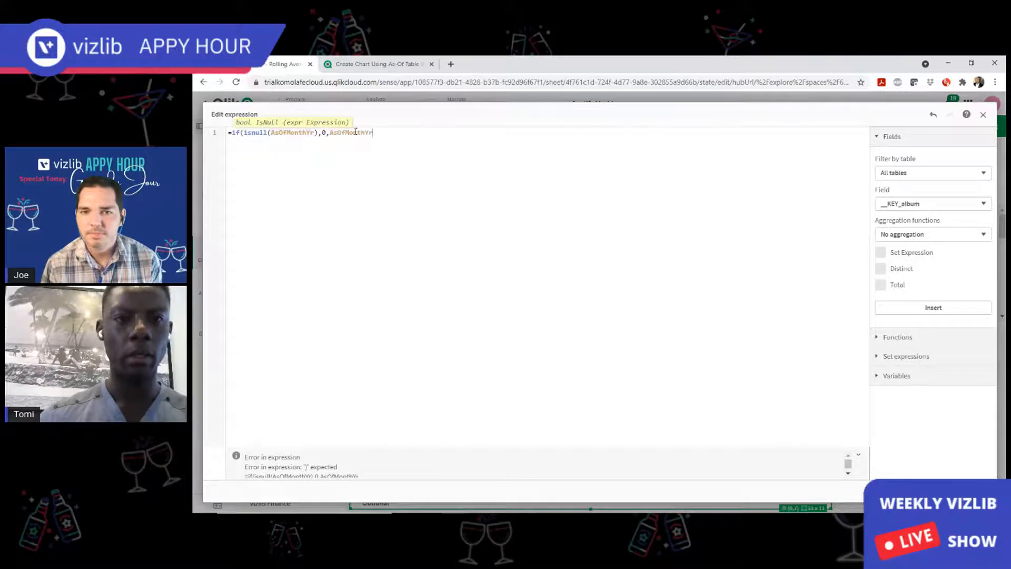
type(")")
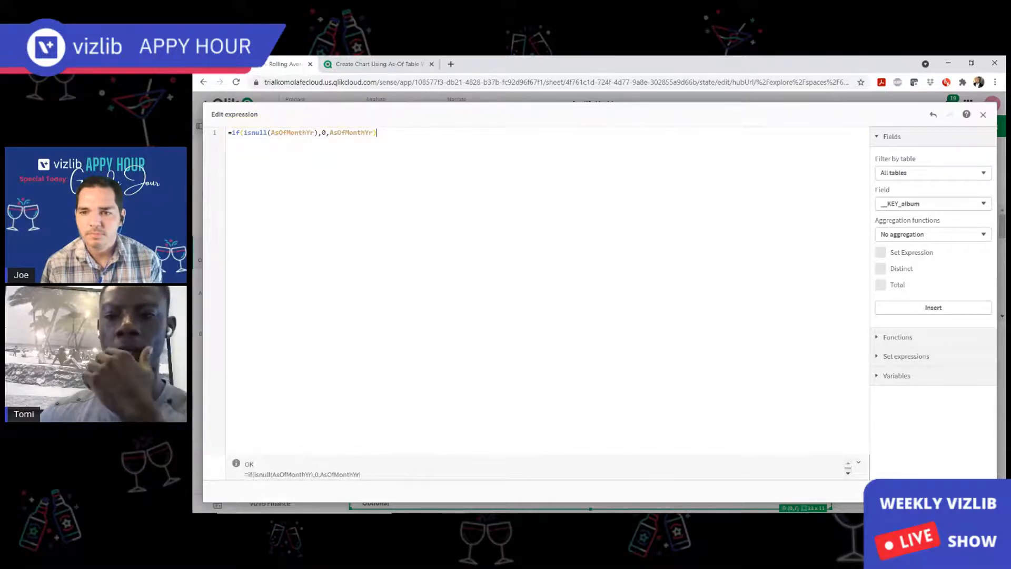
left_click(976, 491)
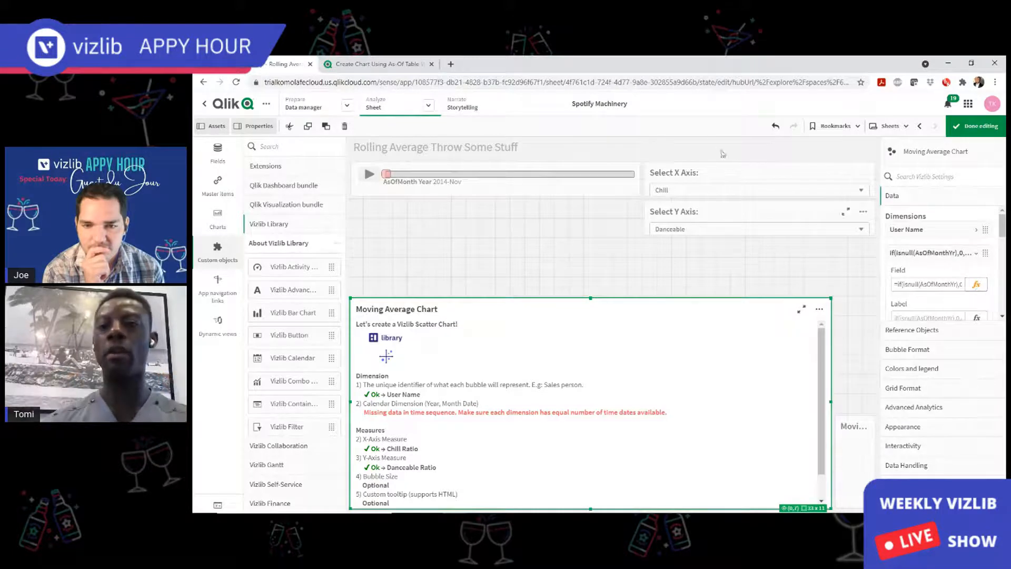
Exclude null values from the chart's User Name dimension.
left_click(974, 233)
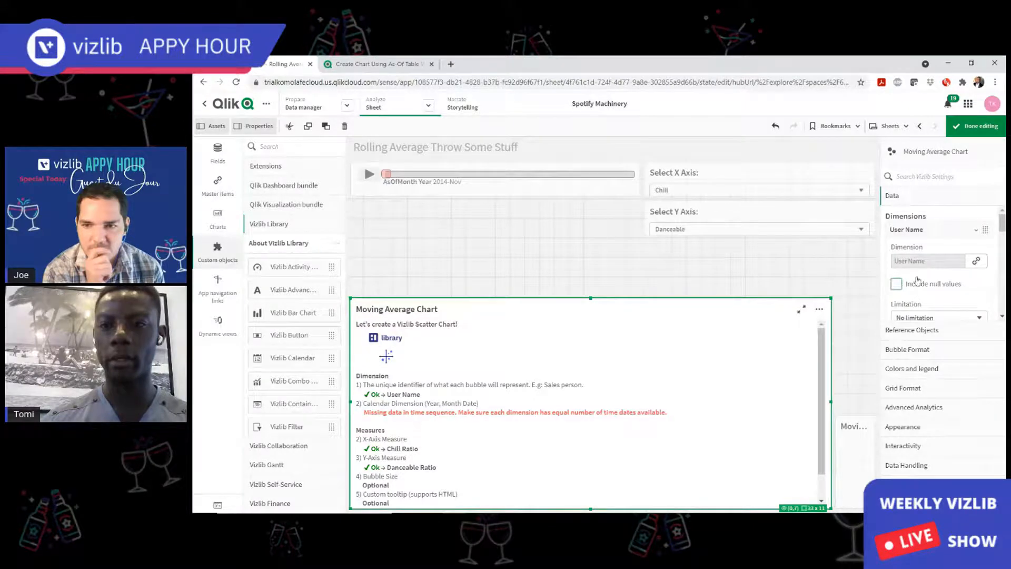
left_click(976, 231)
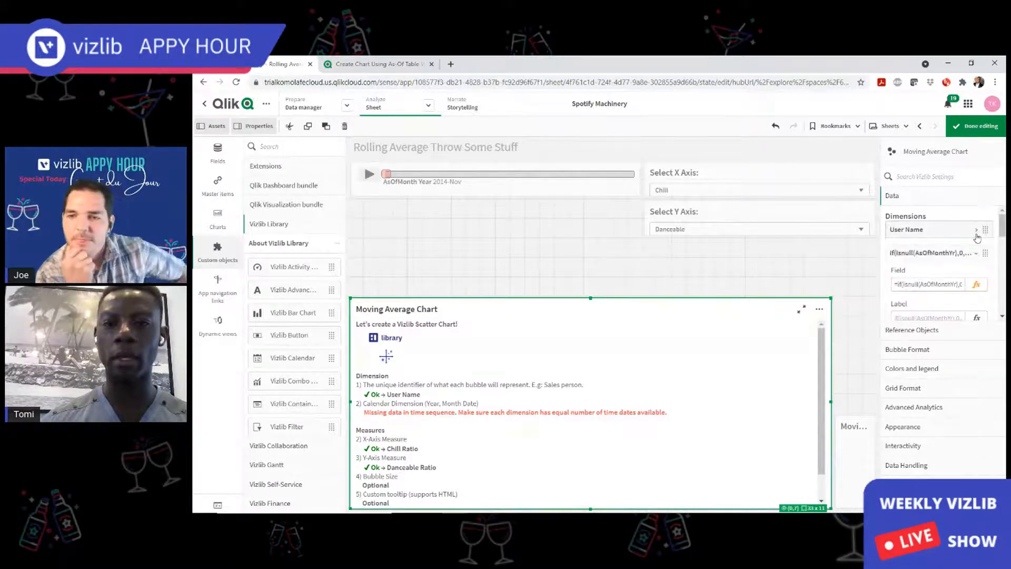
left_click(976, 232)
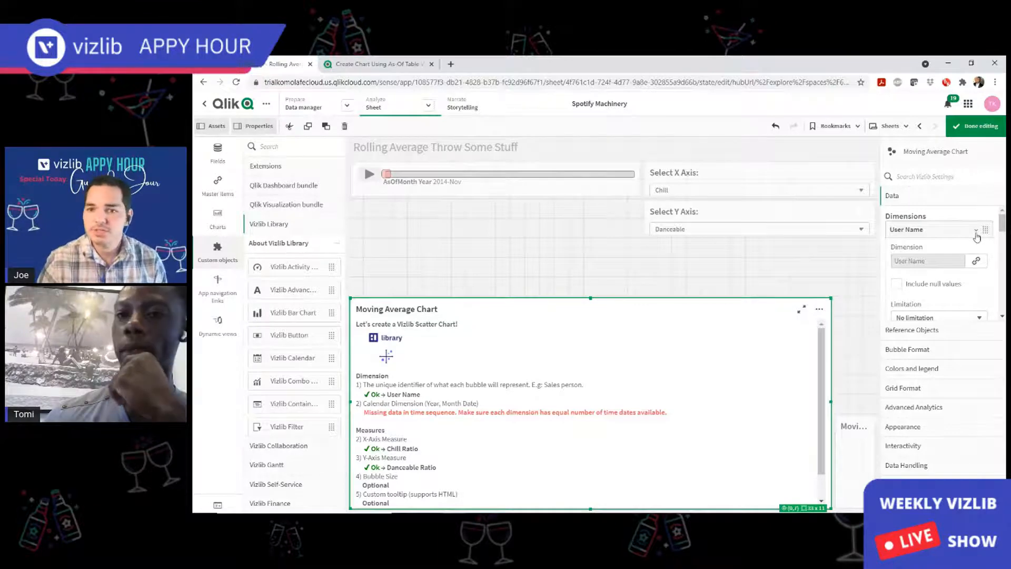
left_click(975, 261)
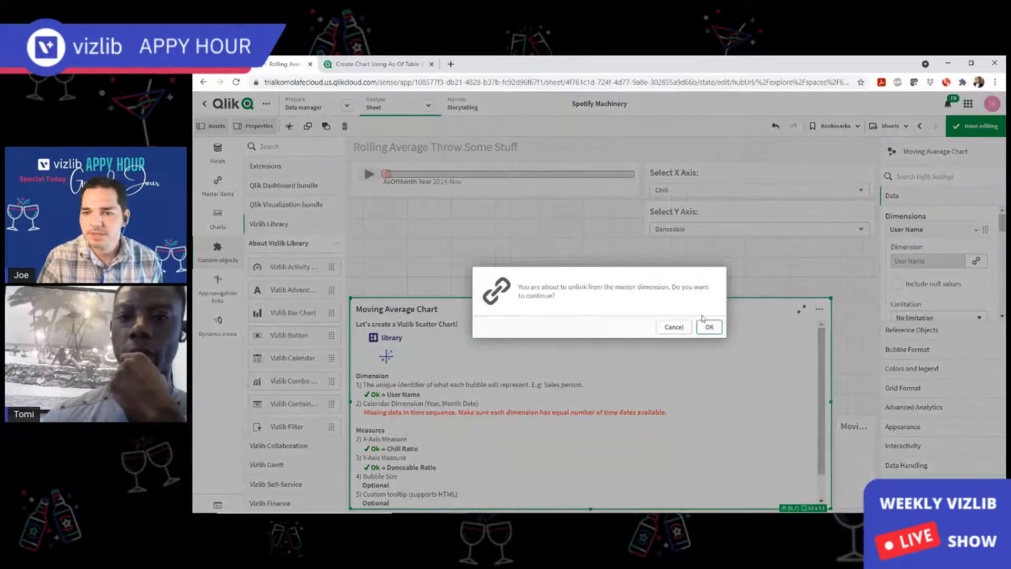
left_click(673, 327)
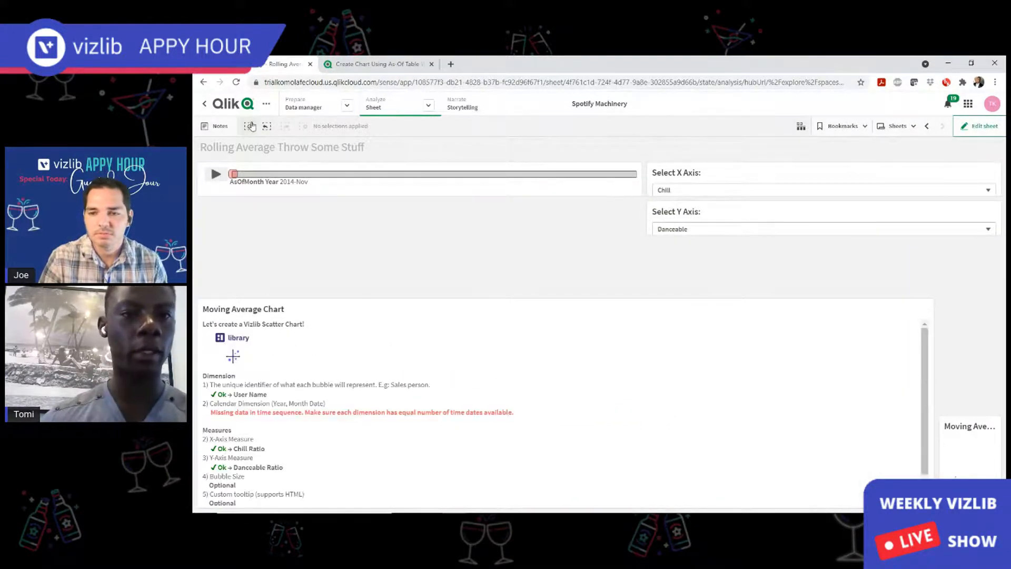
Search the app's data for one user's name and filter the sheet to that user in User Name.
left_click(249, 127)
type("ja")
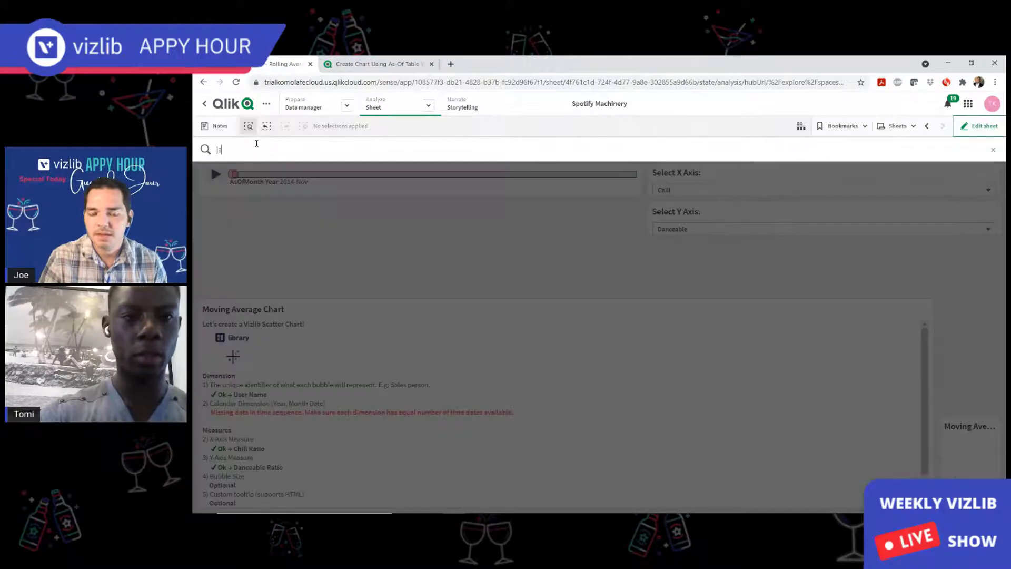
type("a")
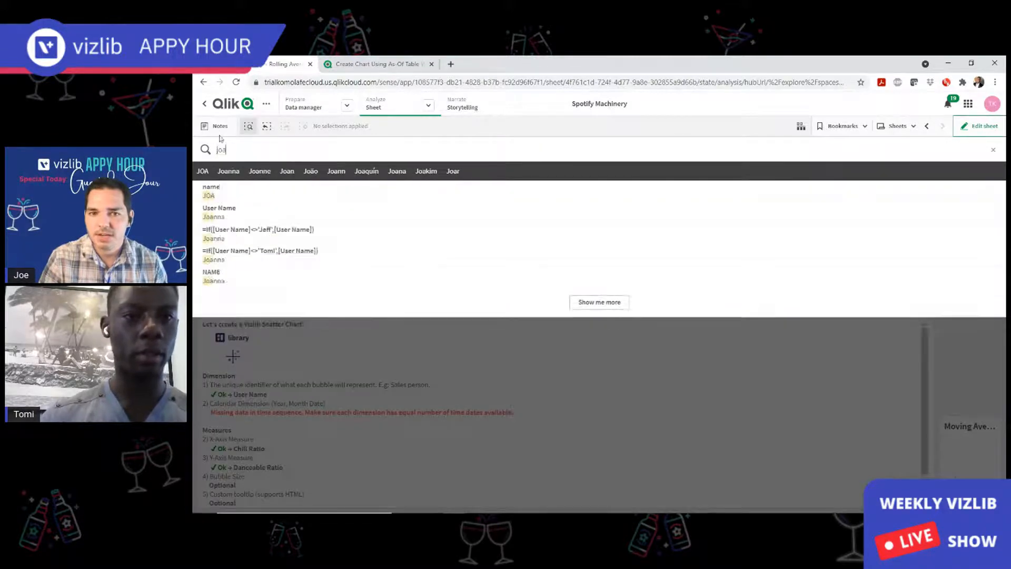
key("BackSpace")
key("BackSpace")
key("BackSpace")
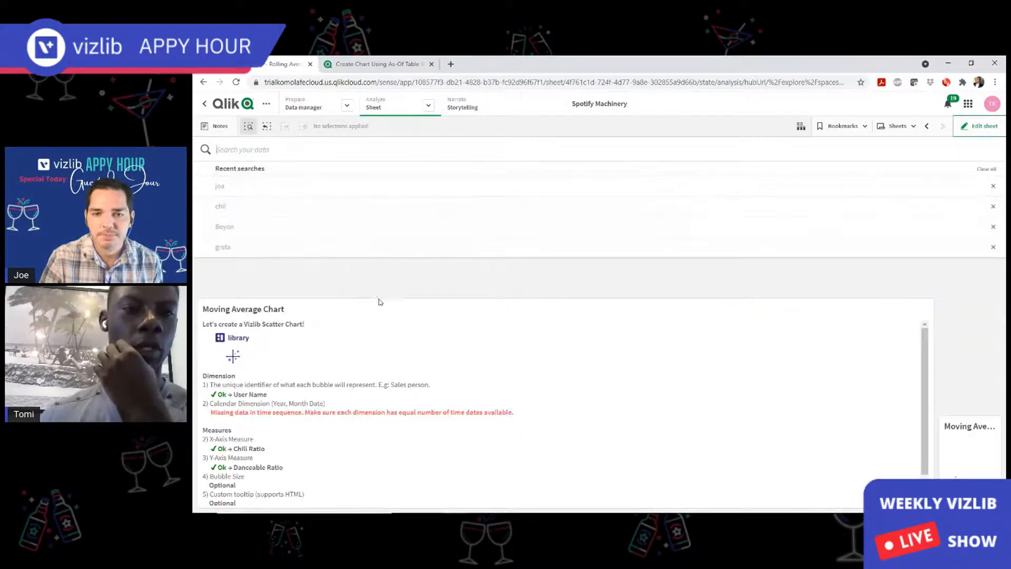
left_click(310, 268)
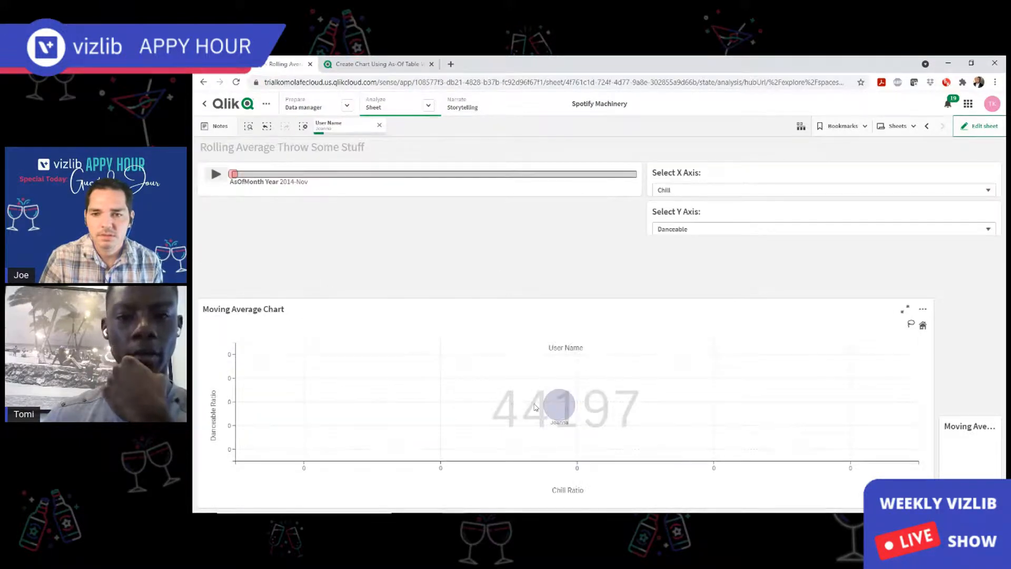
Inspect the filtered user's bubble in the Moving Average Chart and run the AsOfMonth Year animation, pausing it at 2018-Jan.
mouse_move(563, 412)
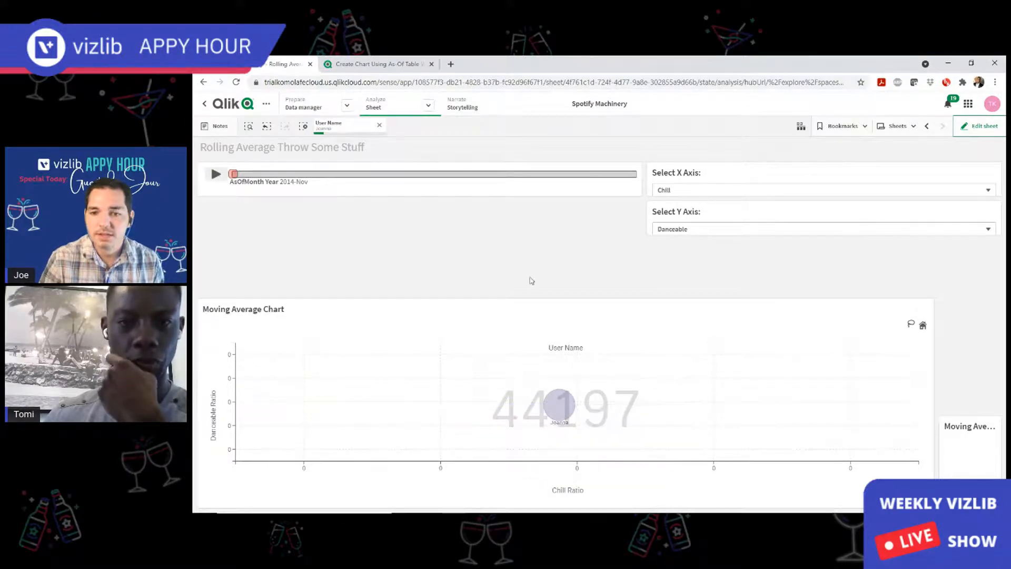
left_click(559, 408)
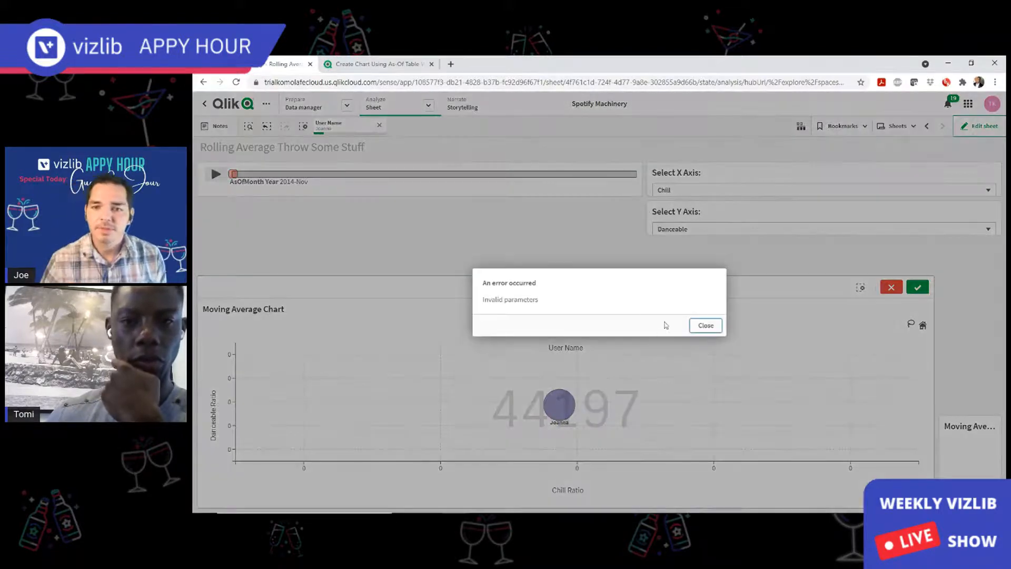
left_click(706, 326)
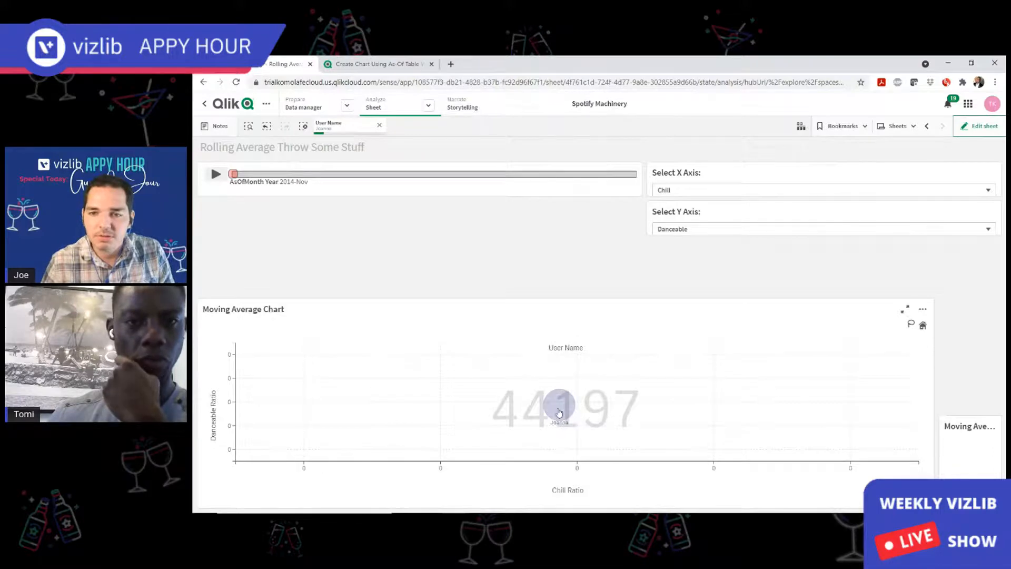
mouse_move(559, 413)
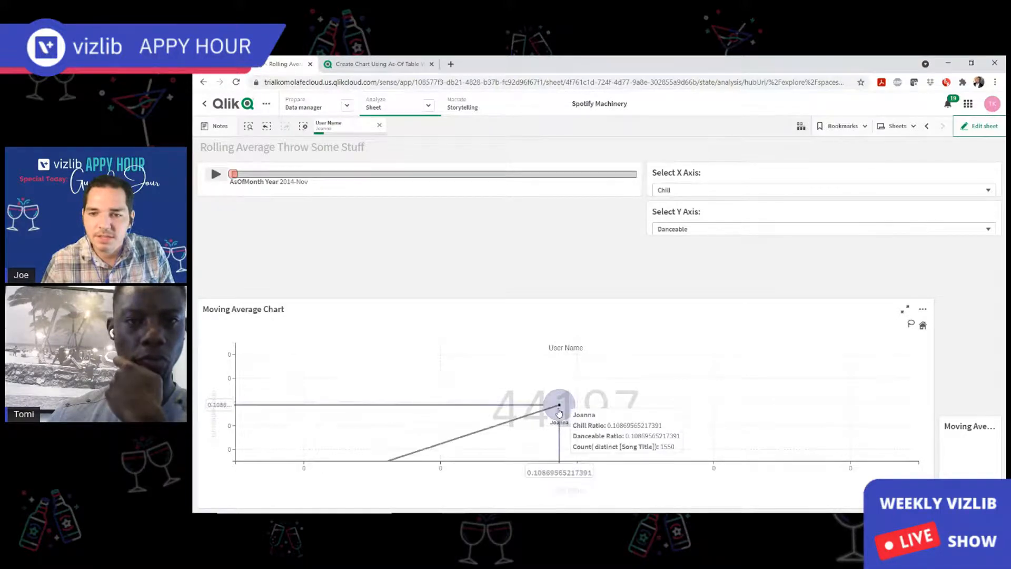
left_click(220, 179)
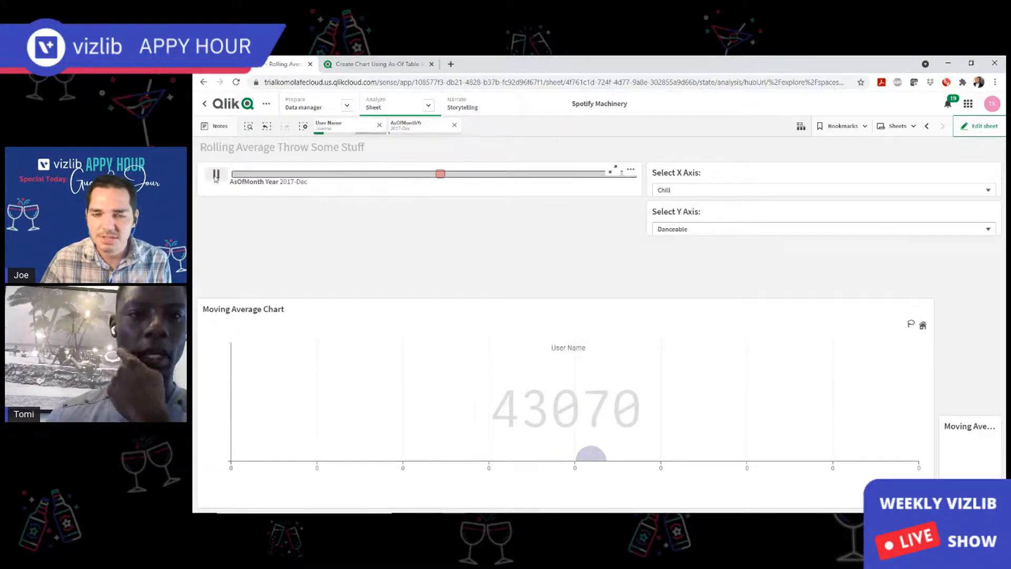
left_click(216, 176)
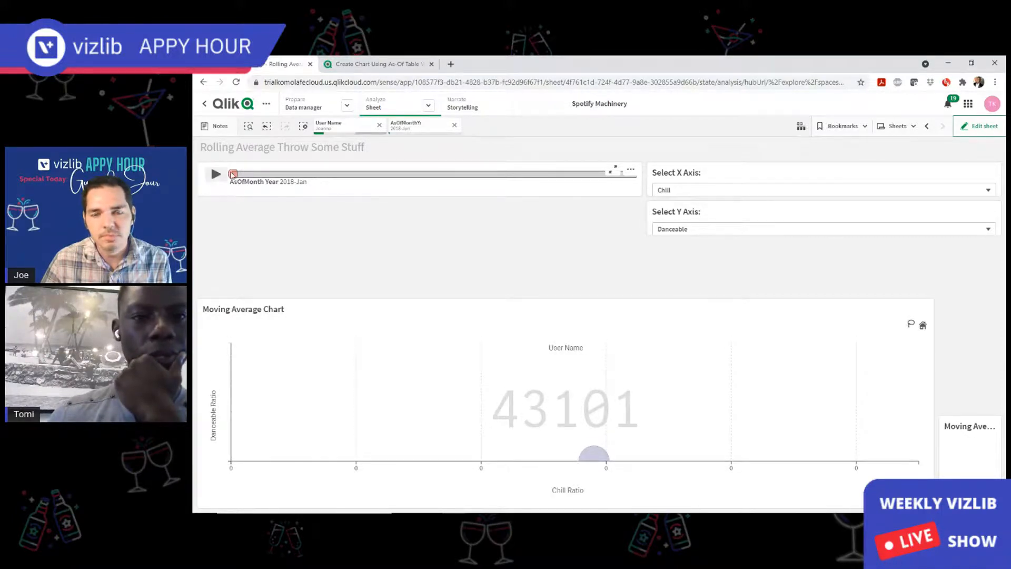
Add the months 2019-Feb through 2019-Jun to the As-Of month selection and confirm it.
left_click(413, 127)
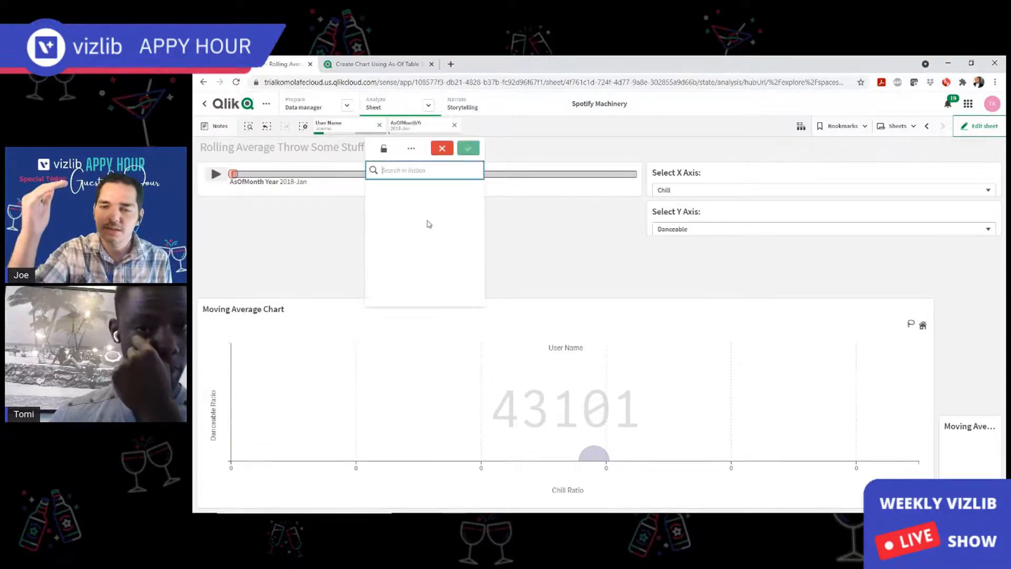
scroll(431, 211, "down", 2)
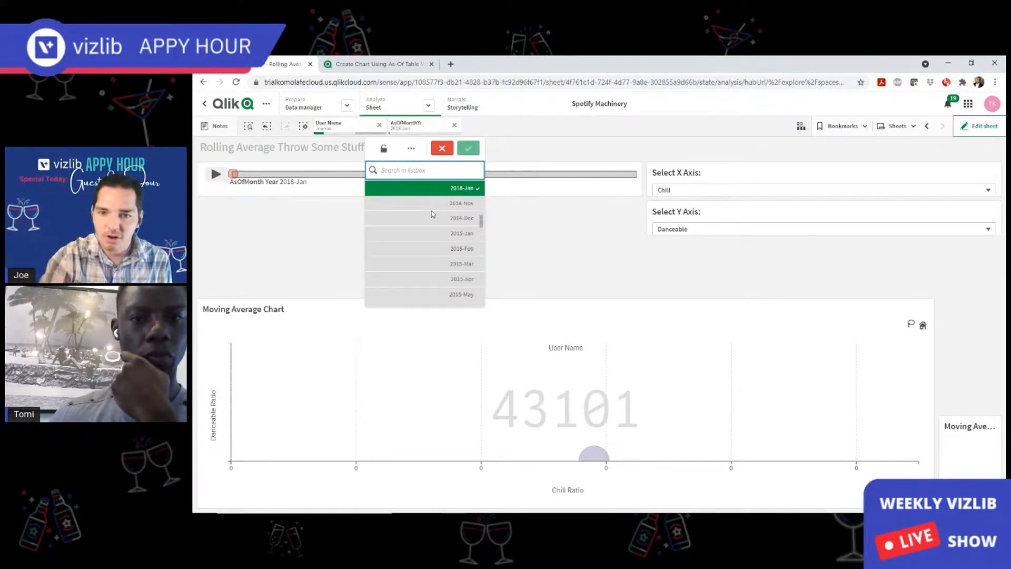
scroll(432, 214, "down", 12)
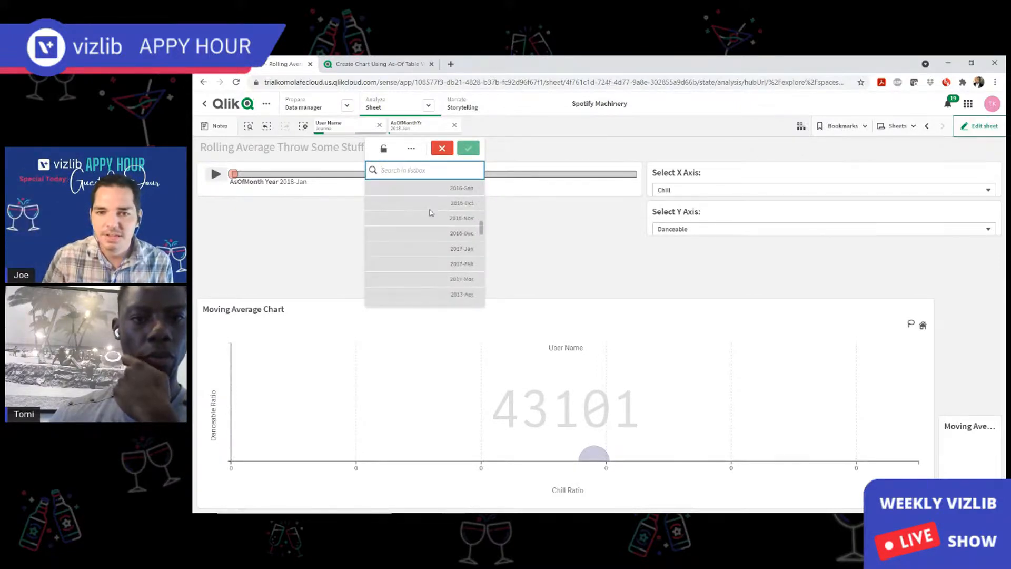
scroll(431, 212, "down", 4)
left_click(433, 248)
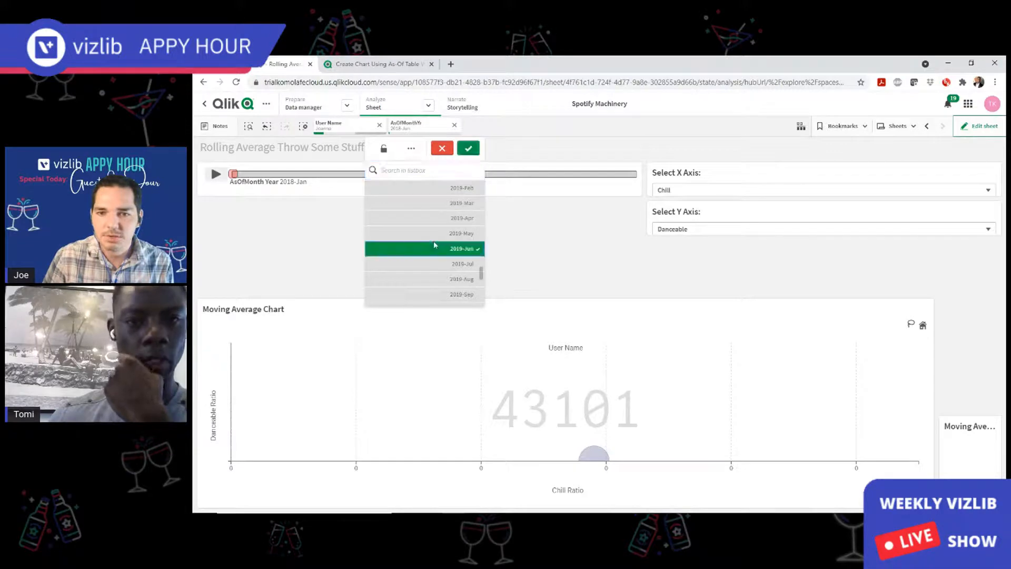
left_click_drag(456, 231, 450, 139)
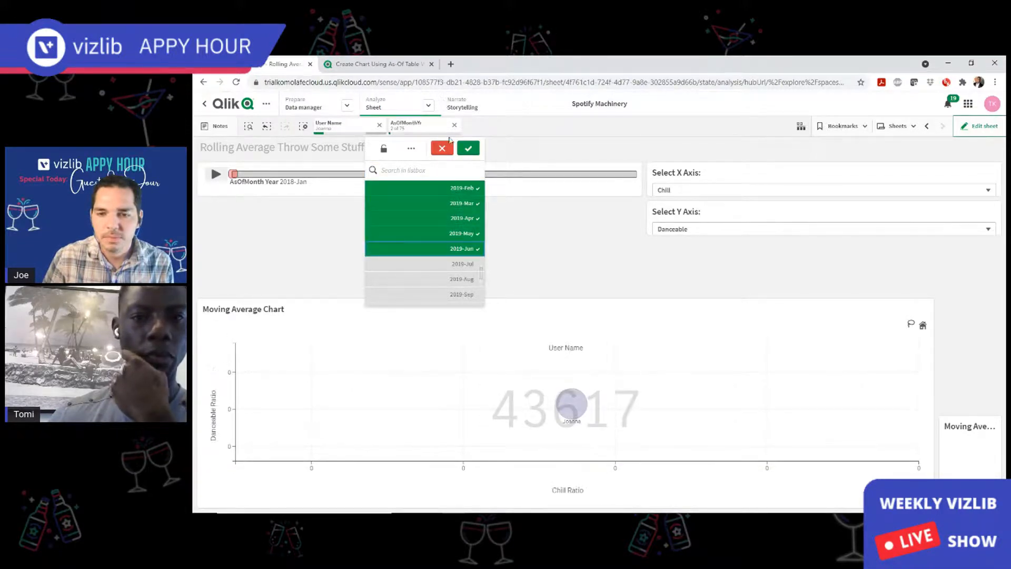
left_click(469, 149)
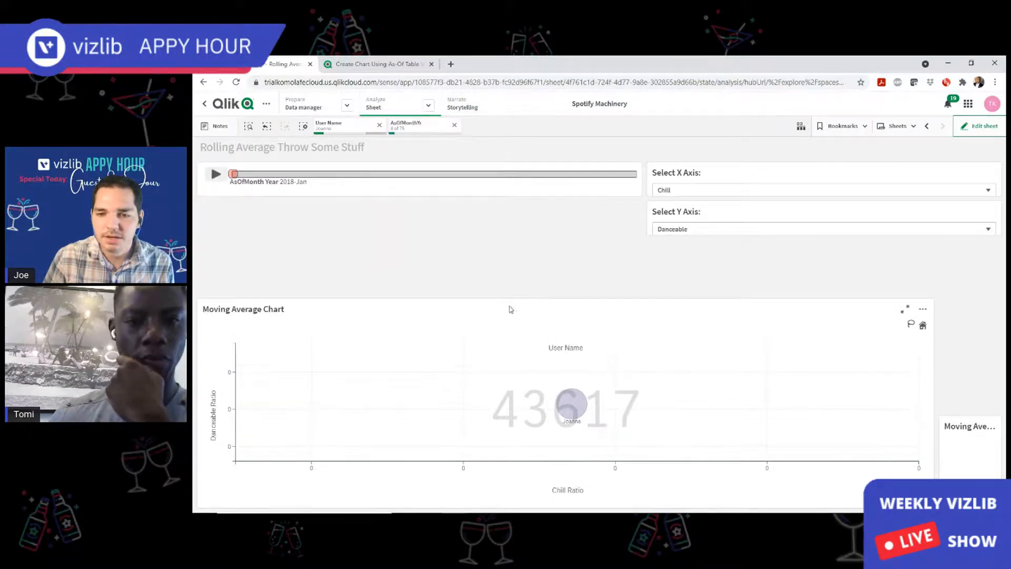
Enlarge the Moving Average Chart to full view, inspect the user's bubble and try to select it.
mouse_move(570, 405)
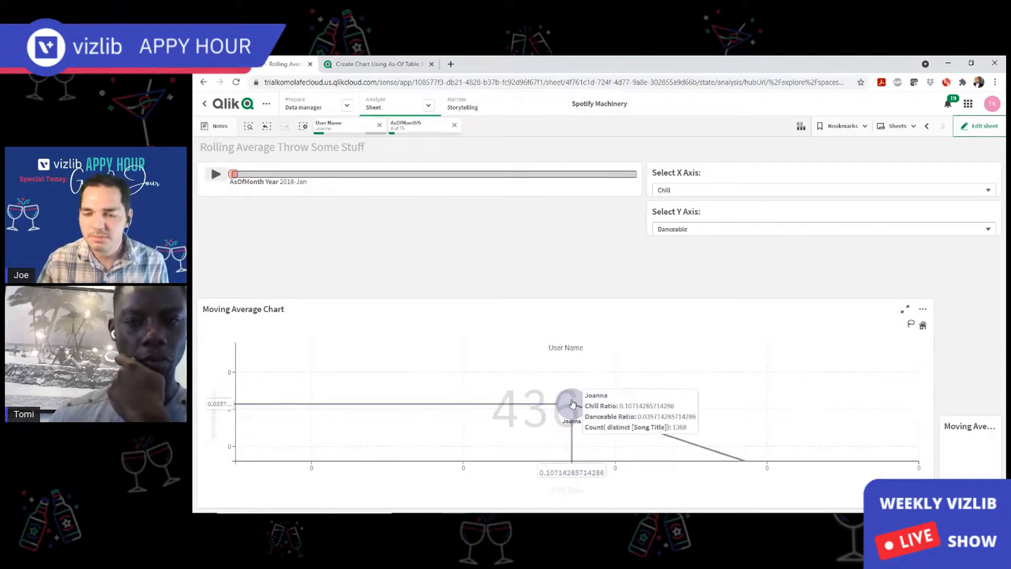
left_click(903, 311)
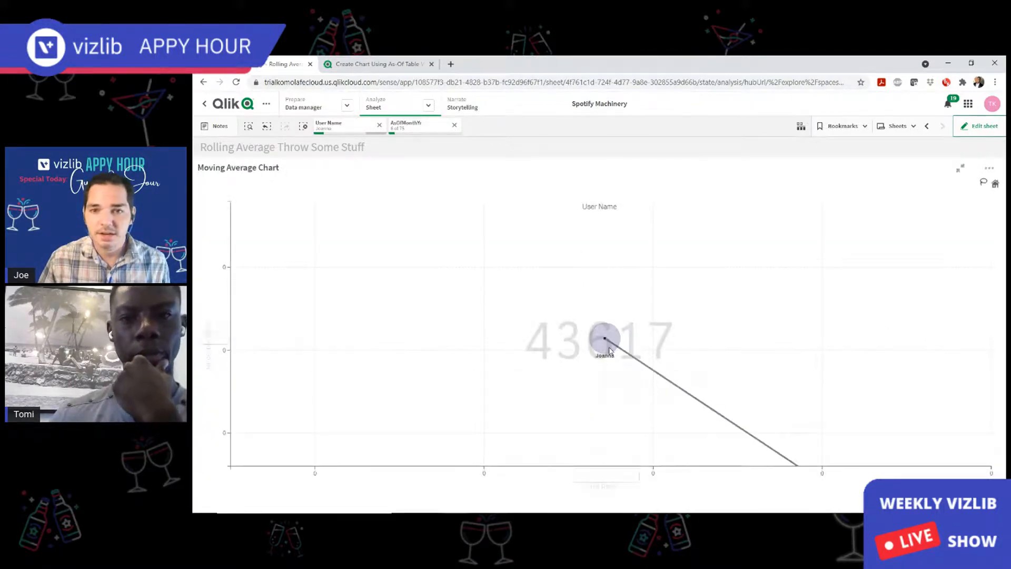
mouse_move(608, 343)
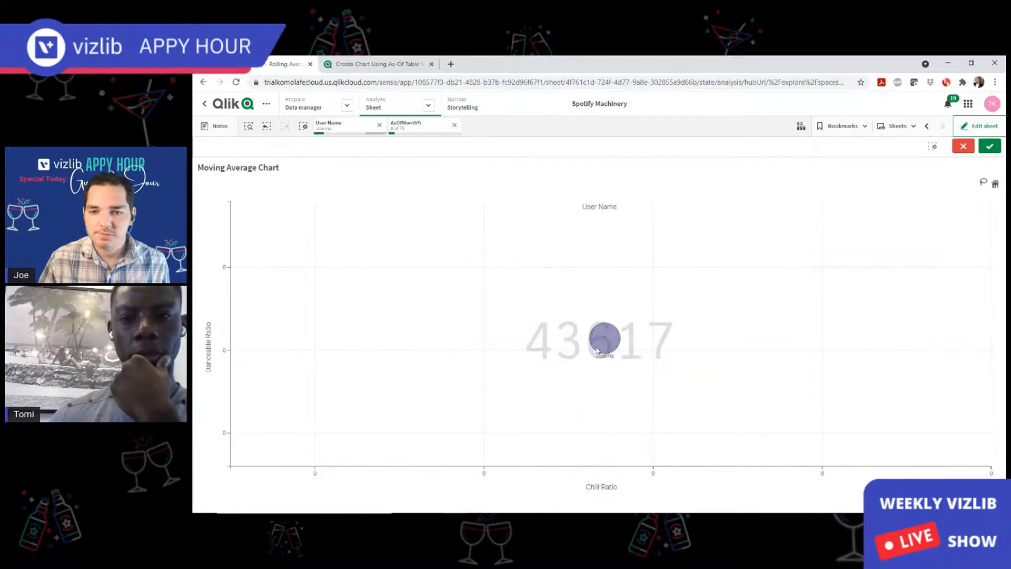
left_click(603, 342)
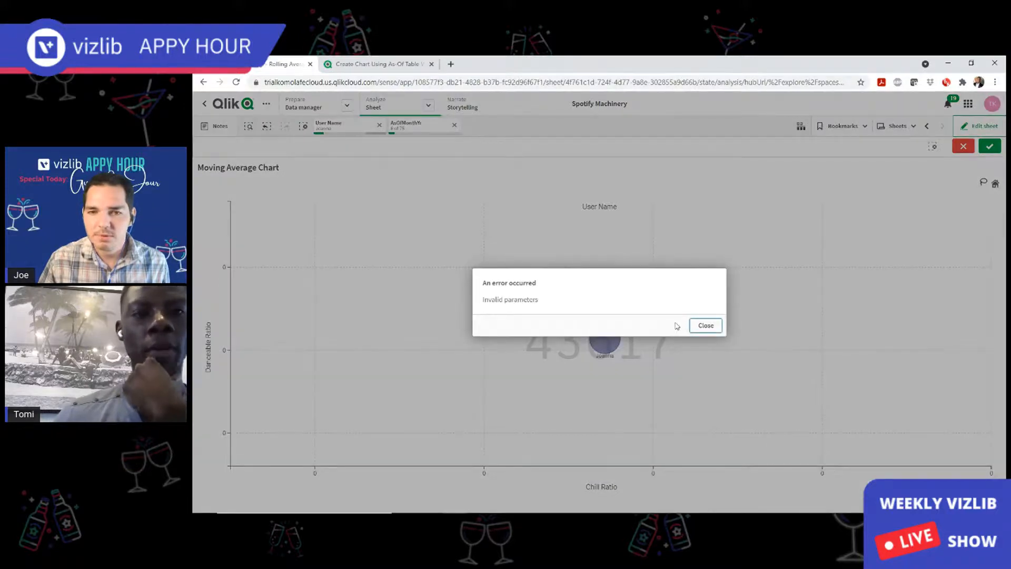
left_click(704, 326)
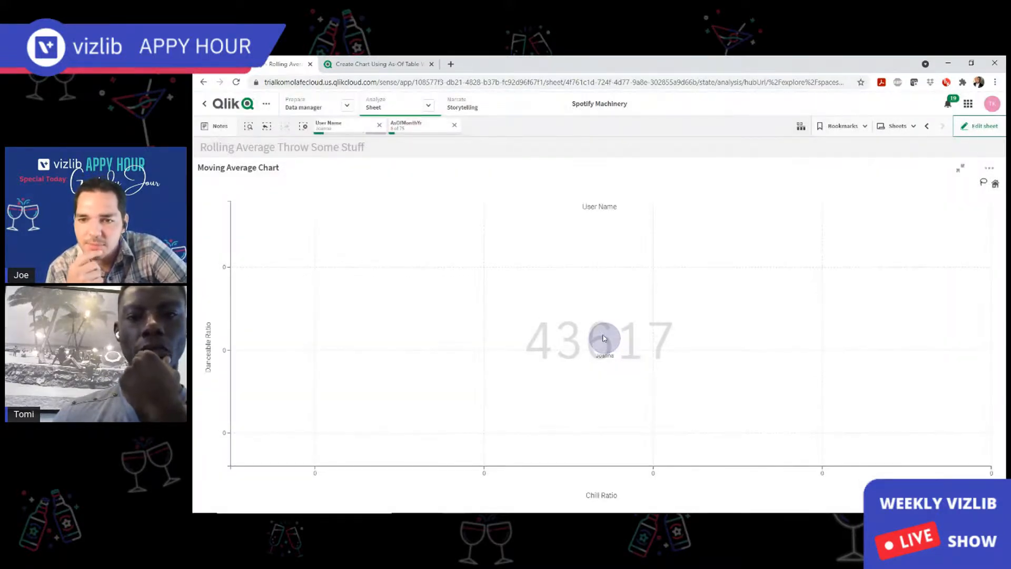
Clear all selections and return the Moving Average Chart to its normal size on the sheet.
left_click(303, 127)
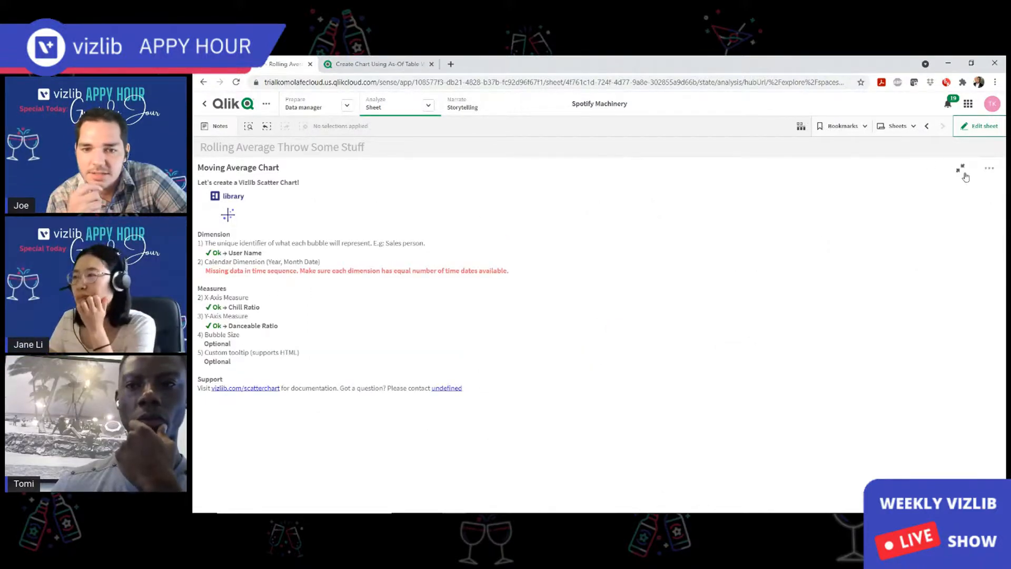
left_click(962, 172)
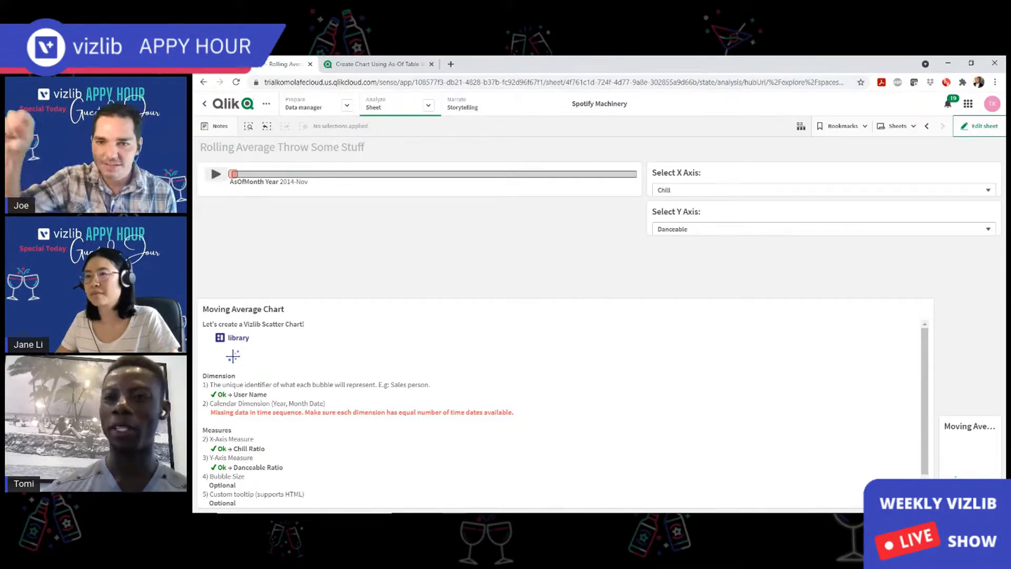
Put the sheet into edit mode and unlink the Moving Average Chart's User Name dimension from its master item.
left_click(979, 123)
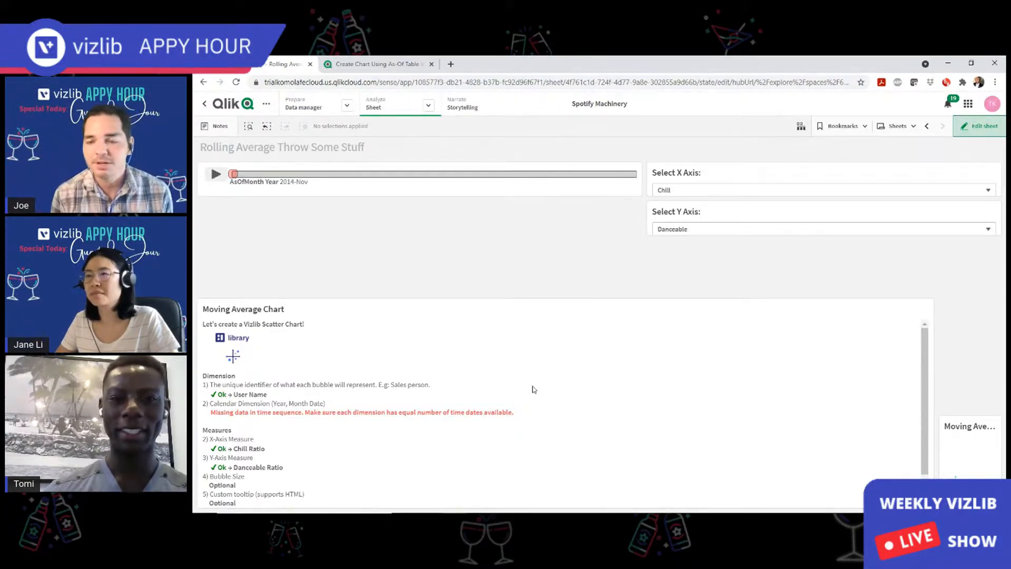
left_click(517, 351)
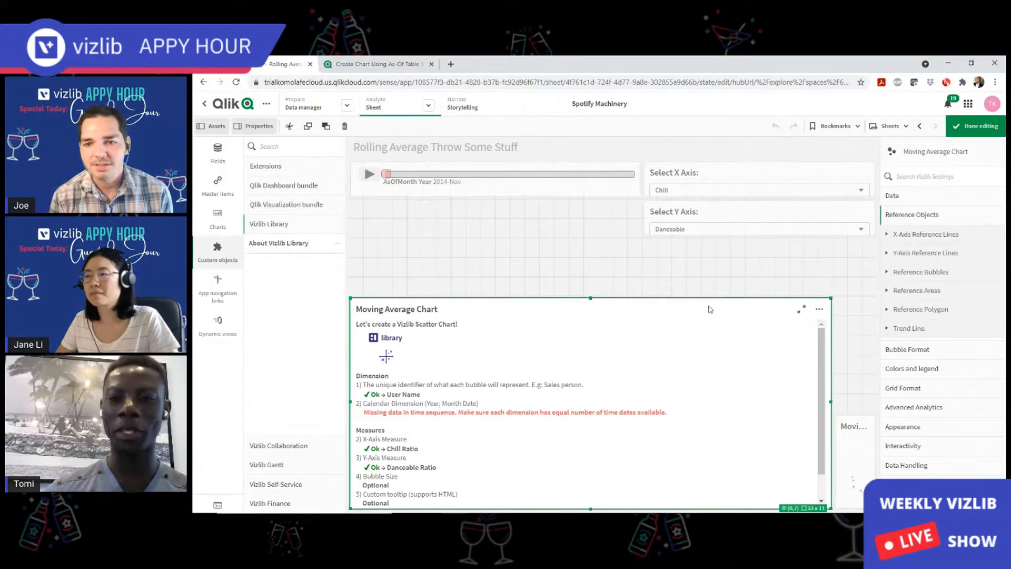
left_click(945, 201)
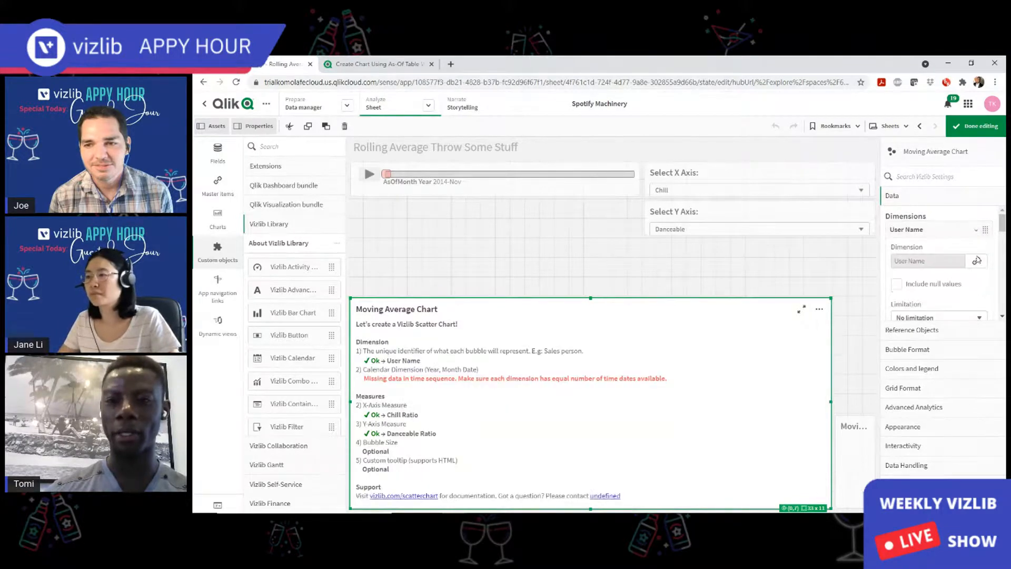
left_click(976, 260)
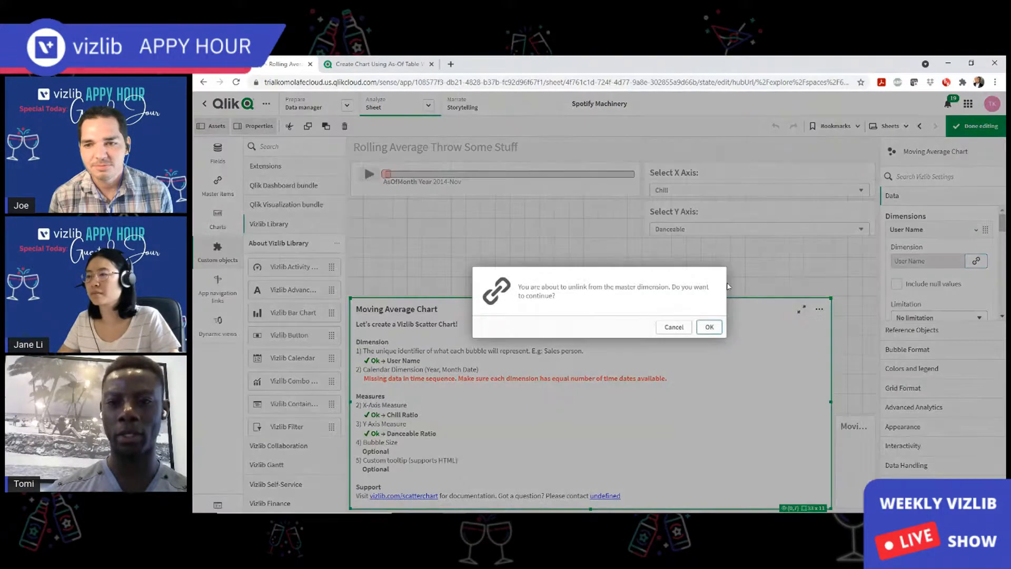
left_click(709, 326)
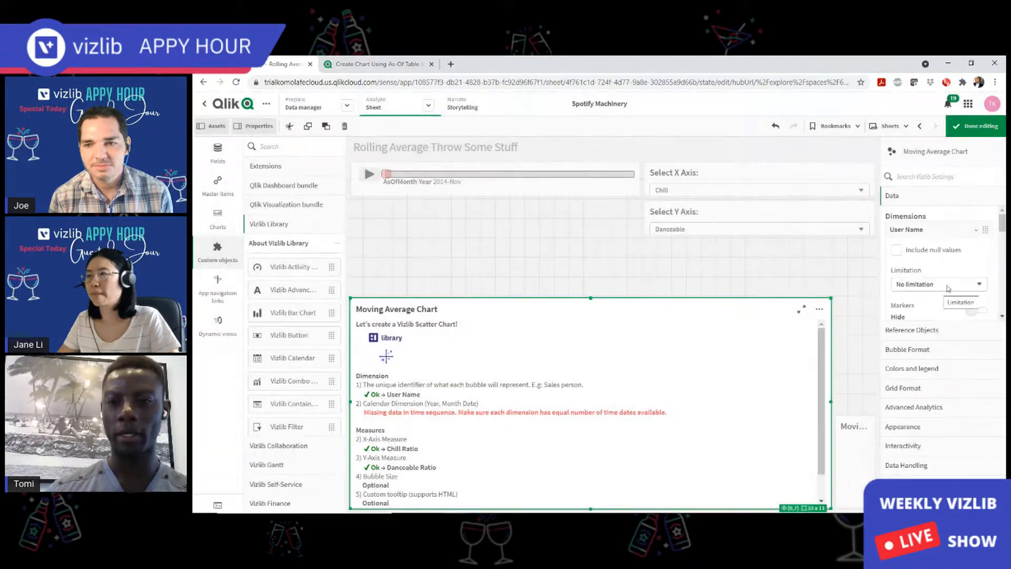
Open the expression of the chart's unlinked User Name dimension for review.
left_click(976, 260)
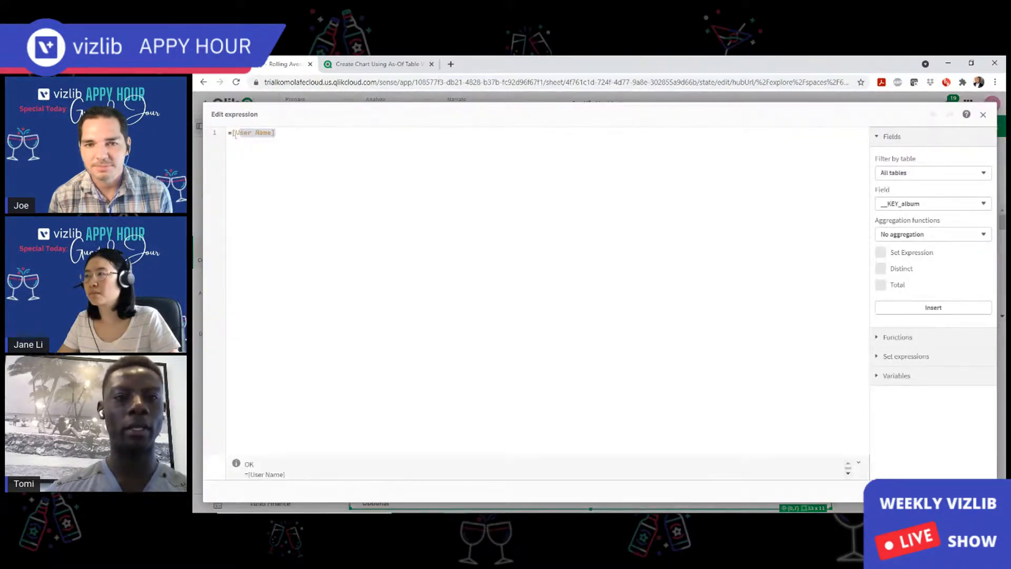
left_click(233, 132)
left_click_drag(282, 136, 242, 134)
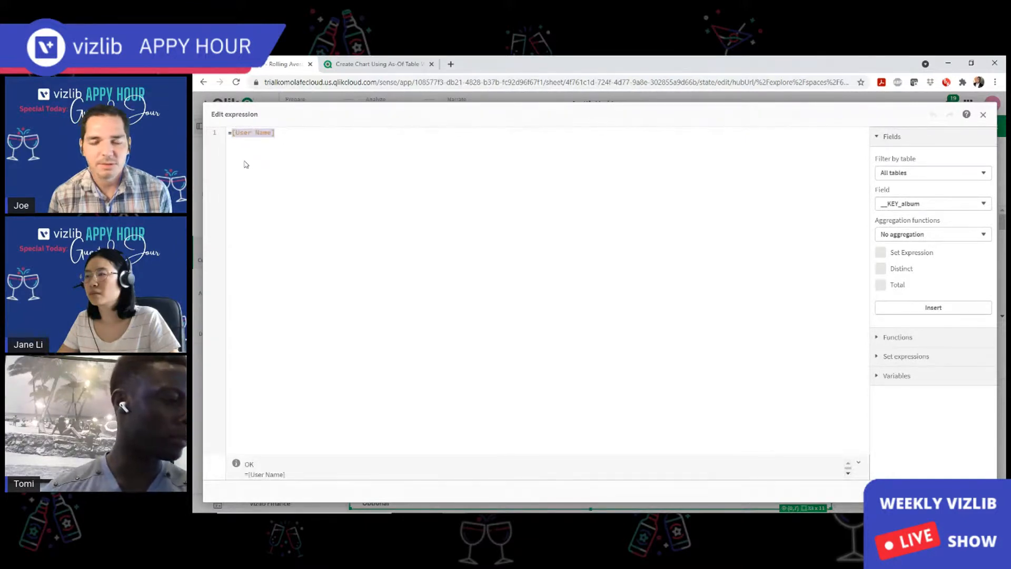
left_click(283, 171)
left_click(232, 133)
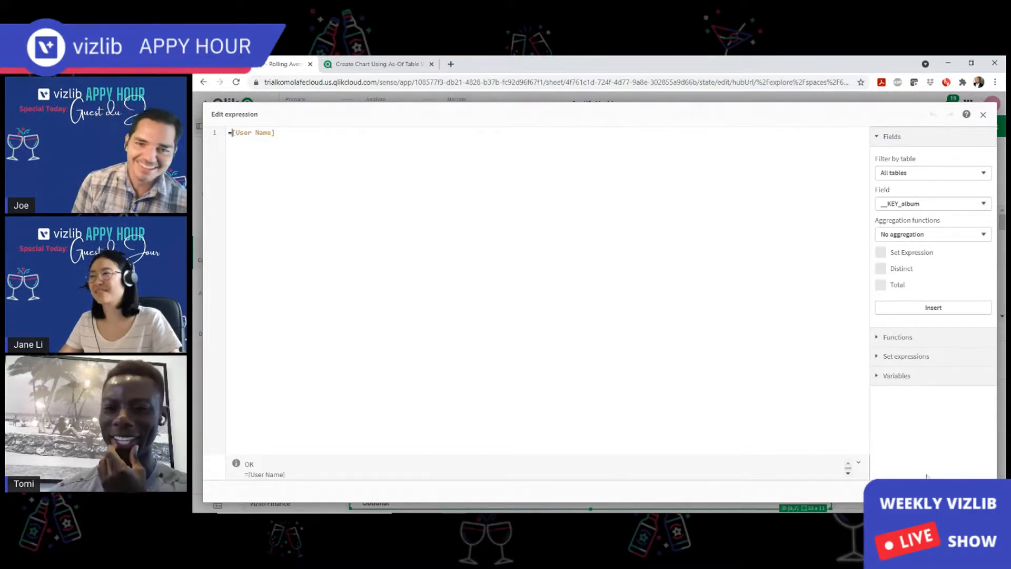
left_click(968, 491)
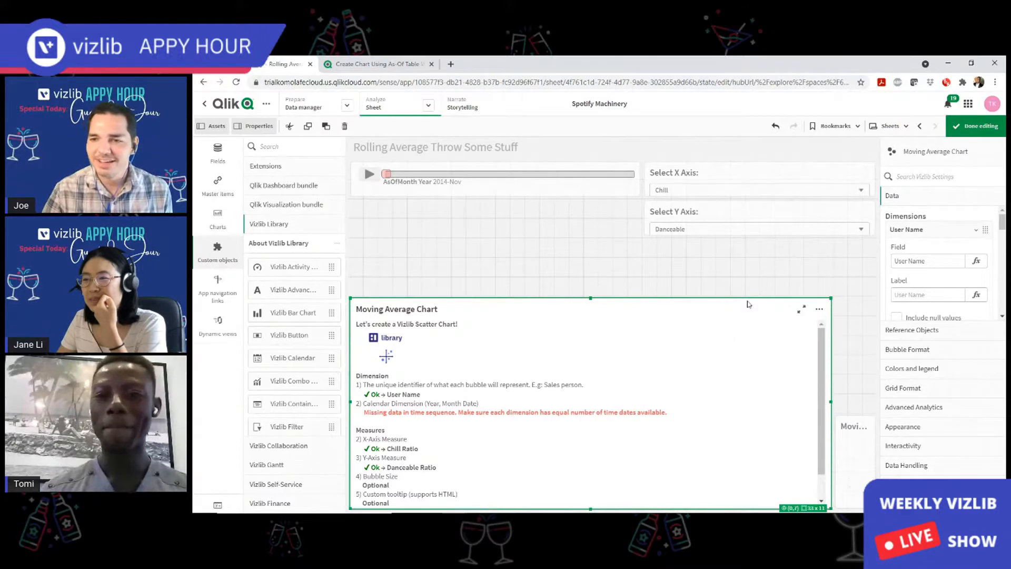
Narrow the Vizlib Moving Average Chart and enlarge the small native scatter chart to fill the space beside it.
left_click_drag(830, 300, 650, 299)
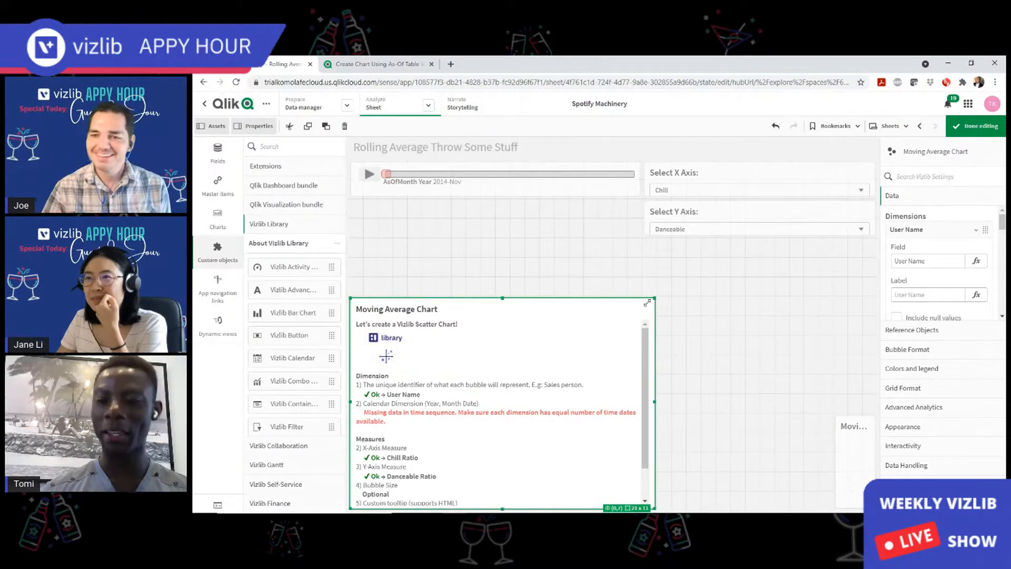
left_click(837, 421)
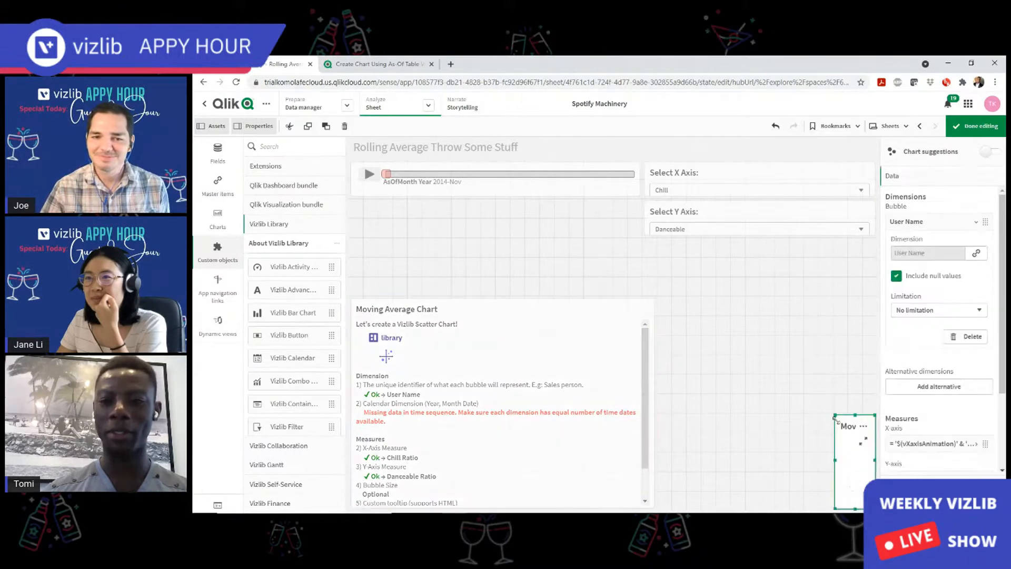
left_click_drag(836, 419, 657, 302)
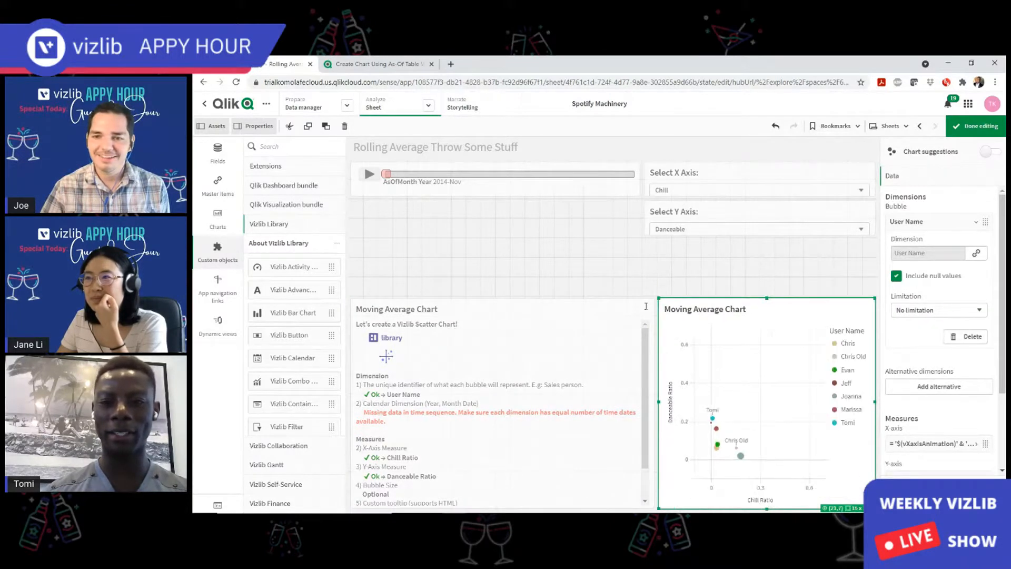